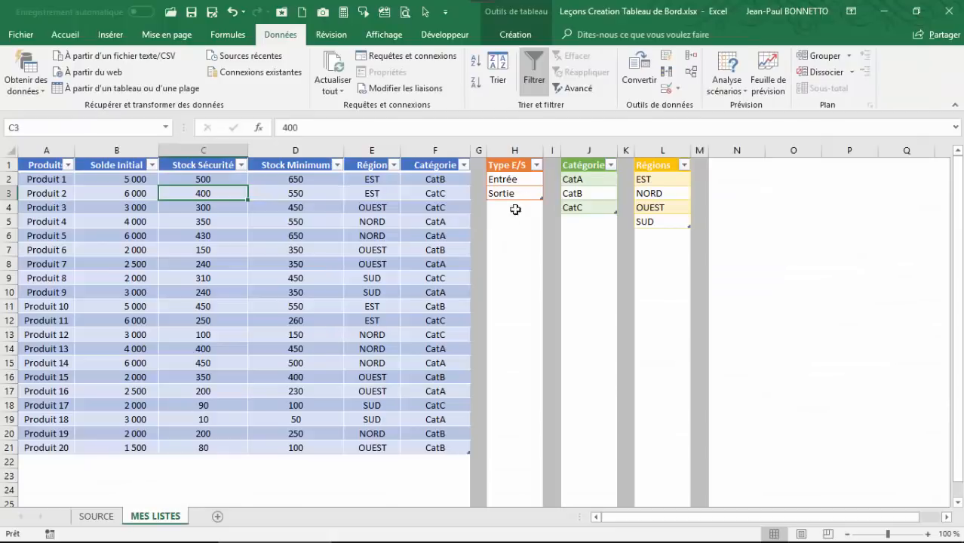
Examine the table names and entries of the product catalogue and the Type E/S, Catégorie and Régions lists on MES LISTES
click(528, 191)
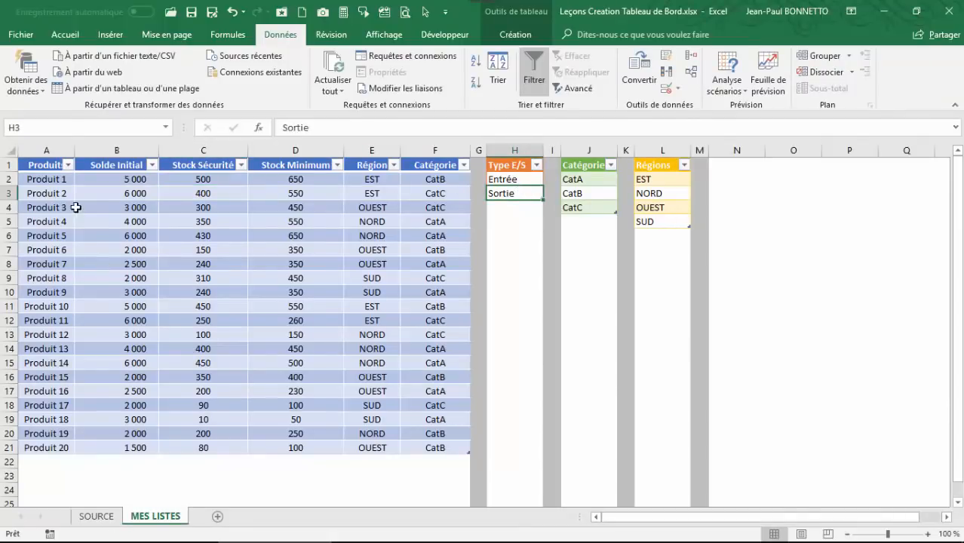
click(238, 205)
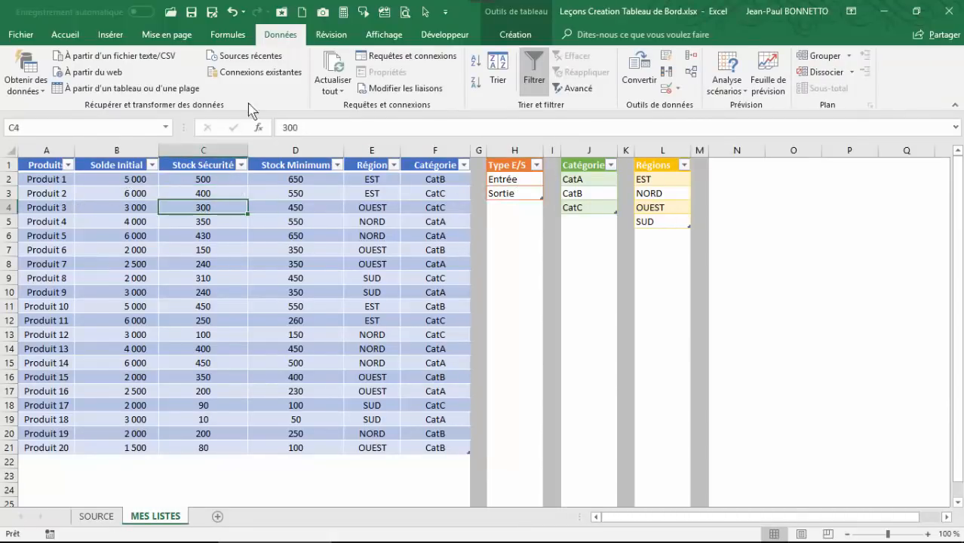
click(512, 35)
click(532, 185)
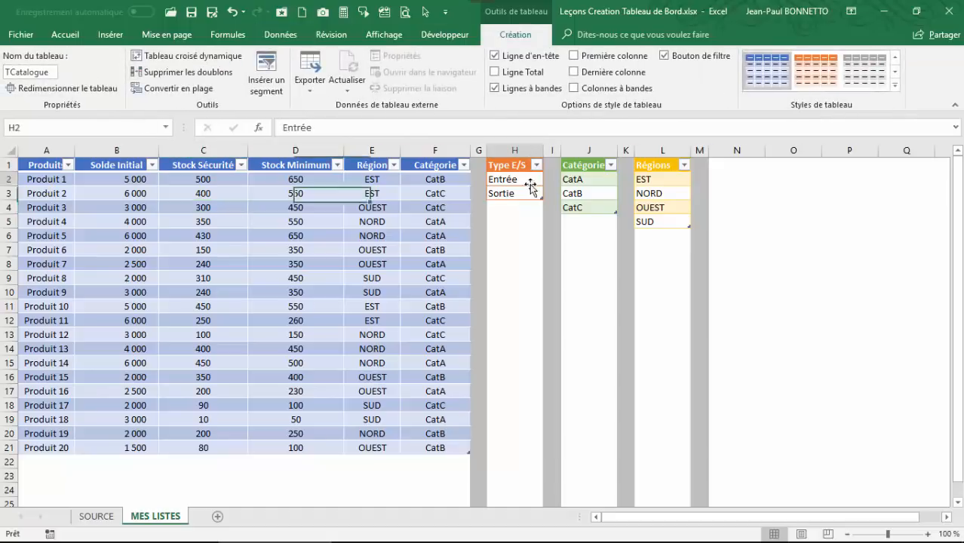
click(580, 181)
click(663, 189)
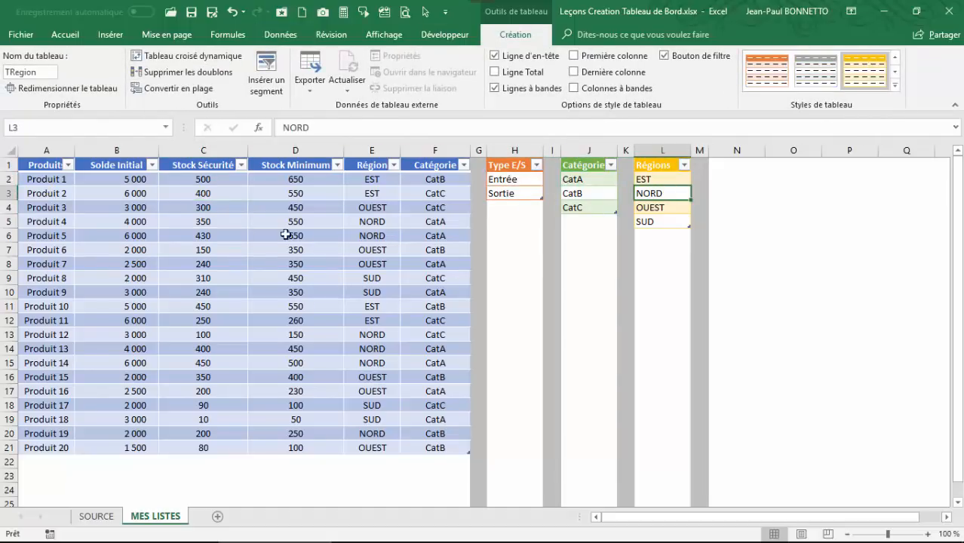
click(199, 234)
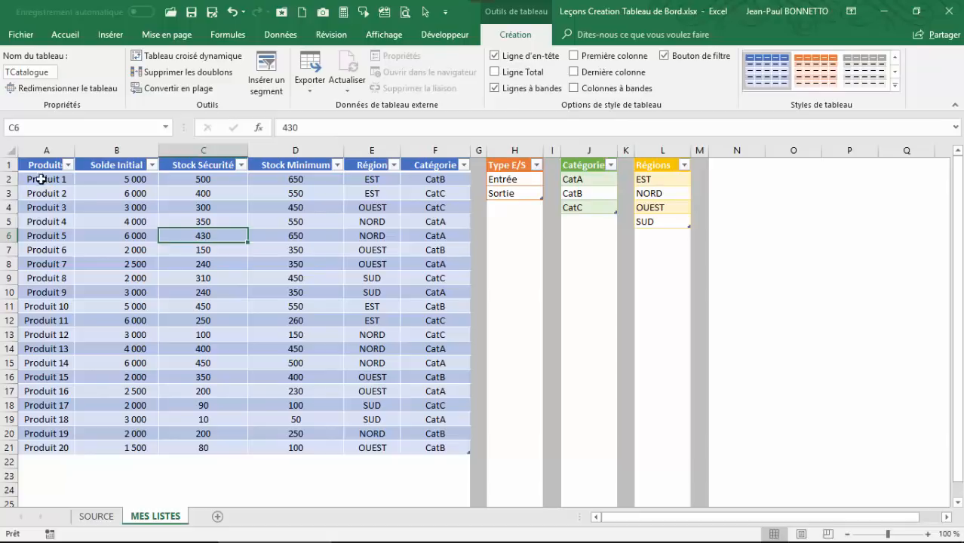
drag(42, 179, 46, 433)
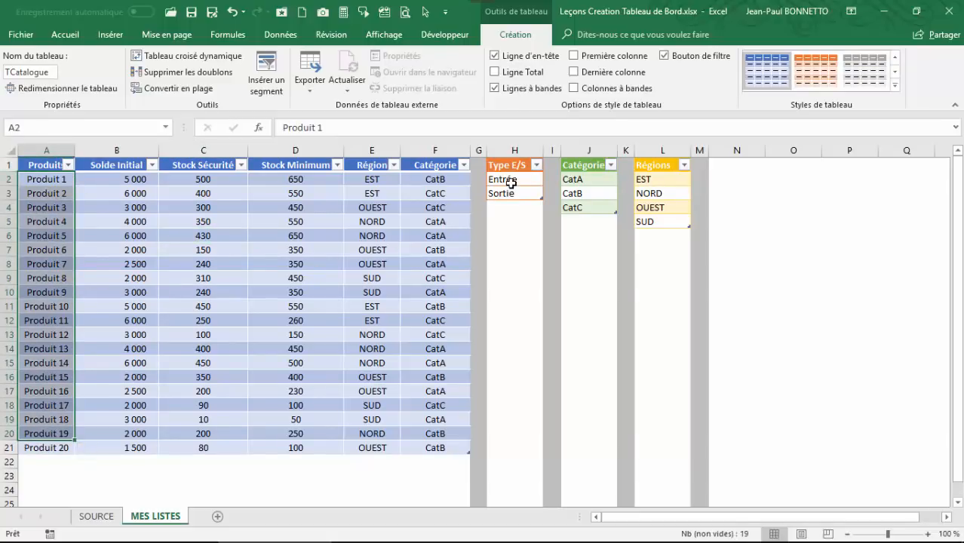
drag(512, 183, 570, 208)
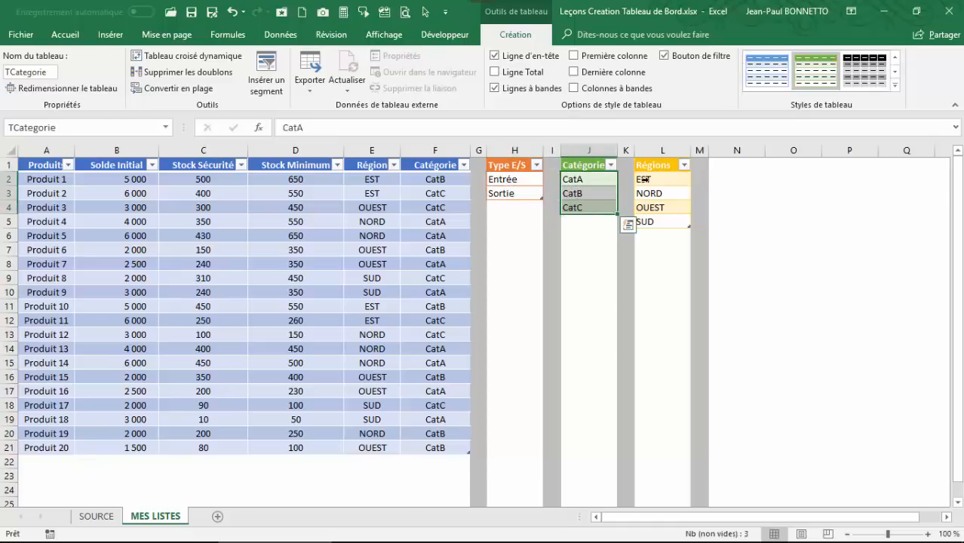
drag(642, 179, 656, 222)
click(336, 231)
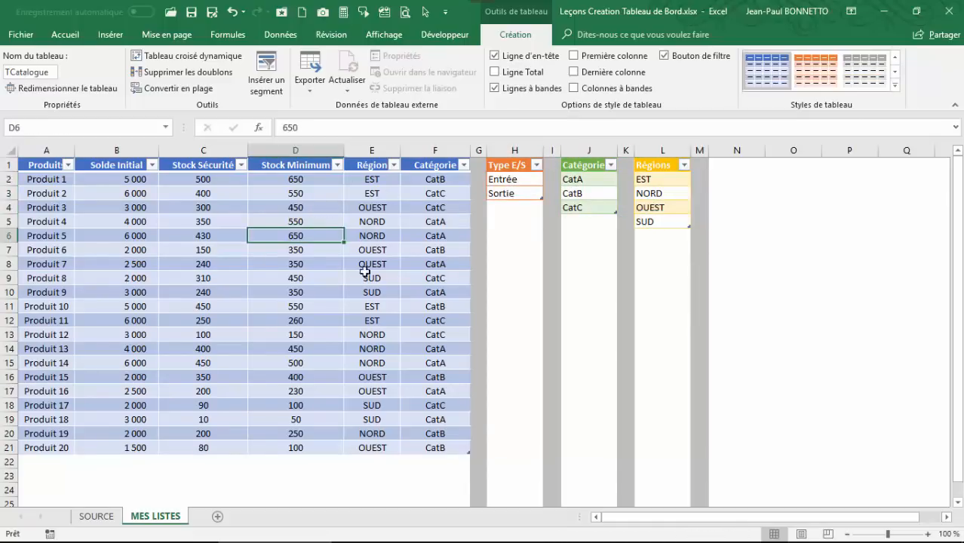
Set the product in the first data row of the SOURCE sheet to Produit 2
click(96, 516)
click(137, 180)
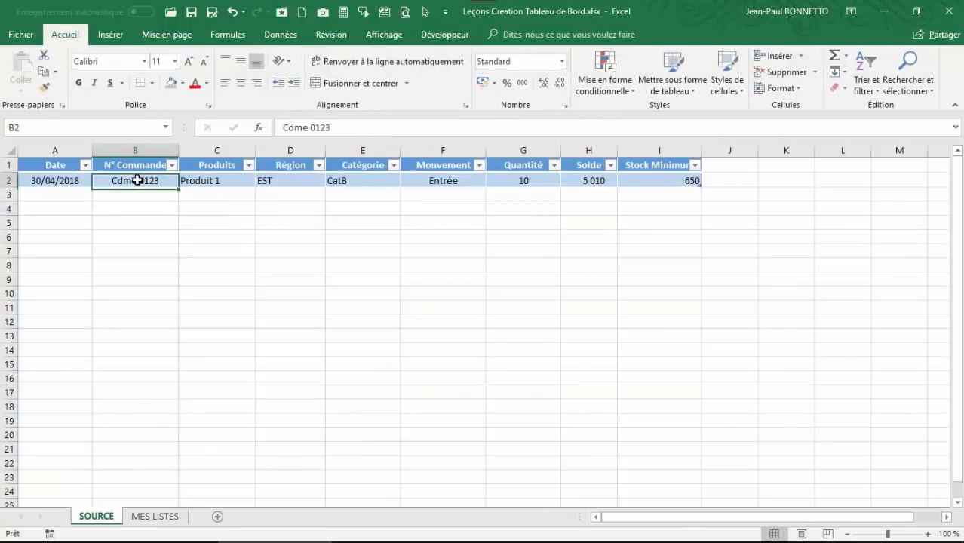
click(208, 181)
click(261, 180)
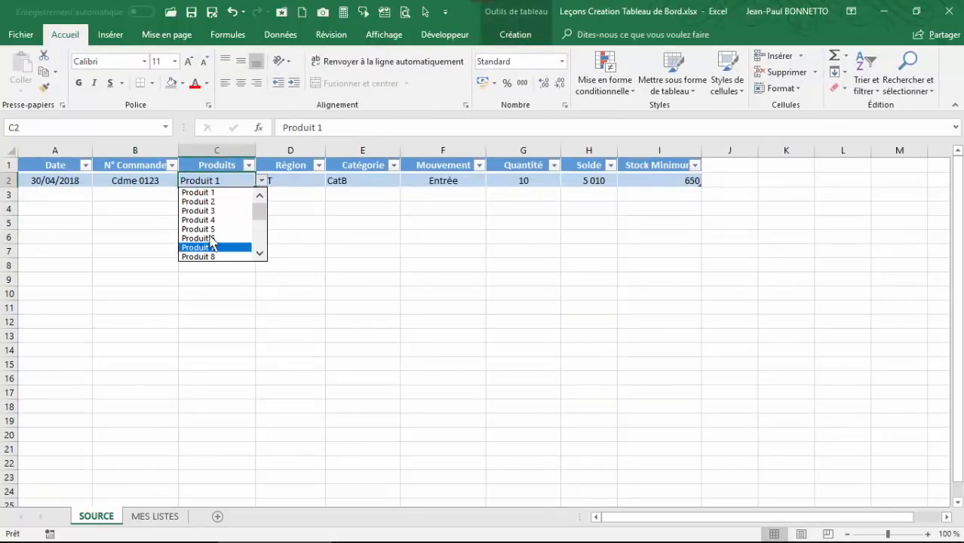
click(200, 192)
click(261, 180)
click(205, 202)
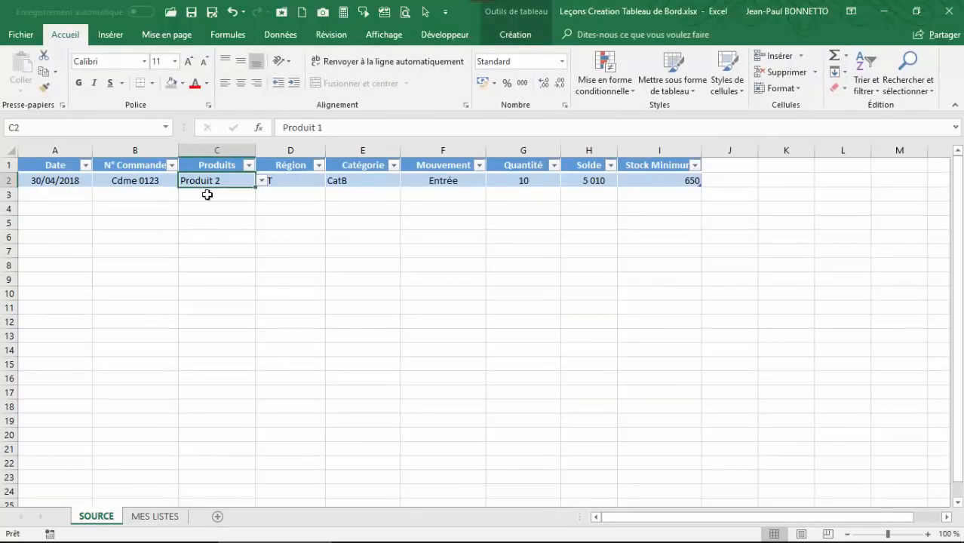
Examine the choices and formulas in the first SOURCE row, from Région through Stock Minimum, and select the whole table
click(300, 178)
click(331, 181)
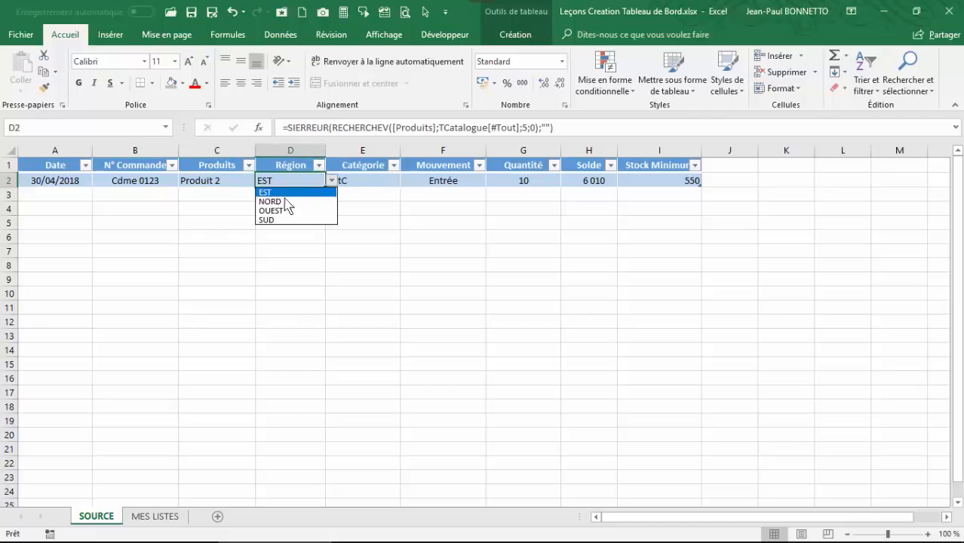
click(367, 180)
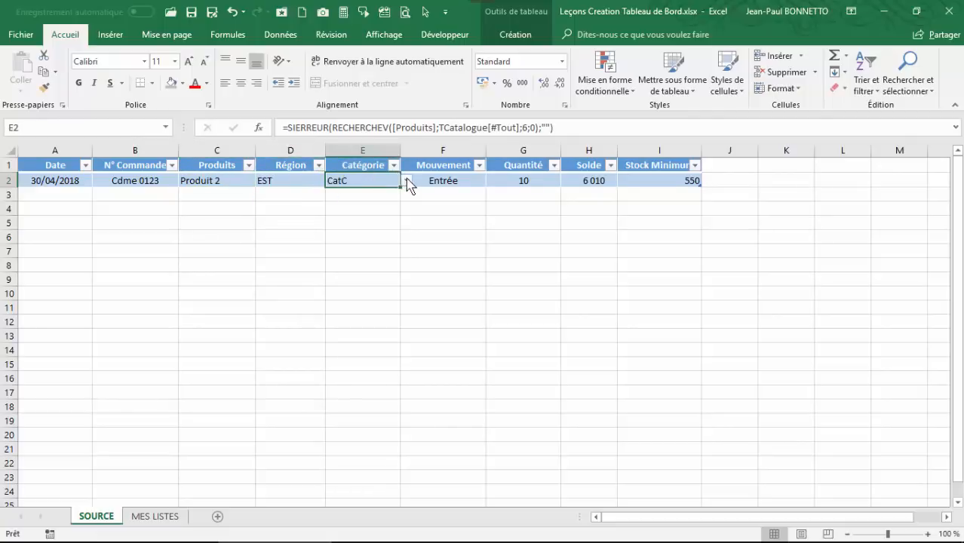
click(407, 180)
click(443, 183)
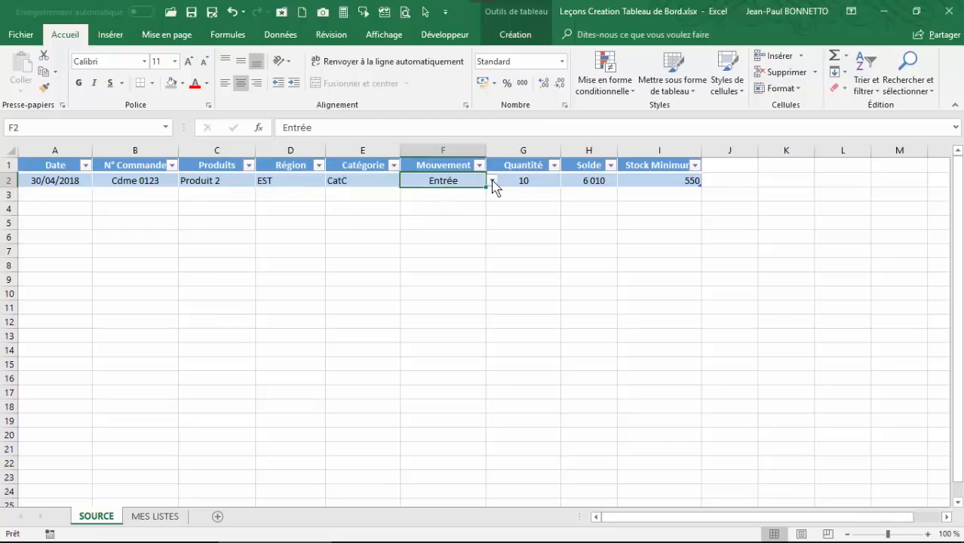
click(492, 181)
click(559, 190)
click(589, 181)
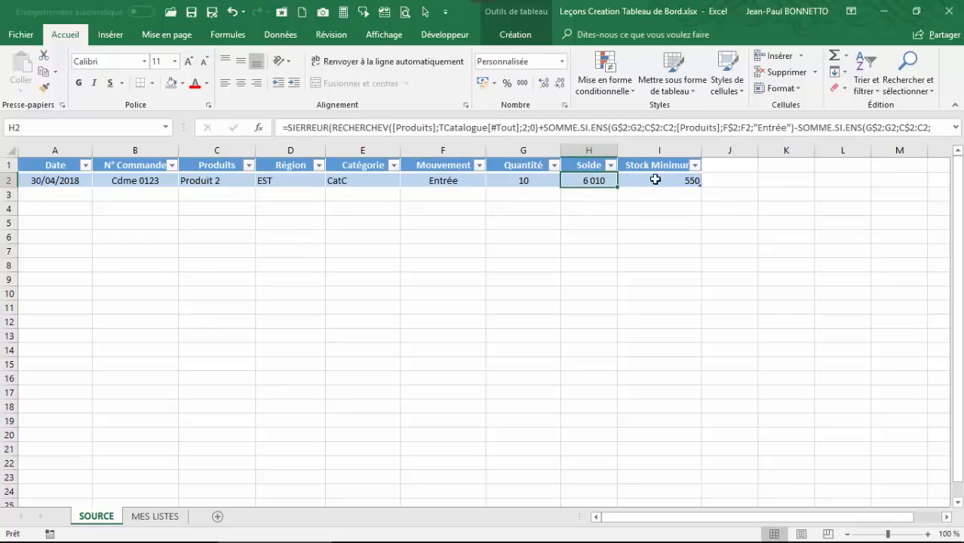
click(655, 181)
click(408, 182)
click(387, 185)
key(ctrl+shift+8)
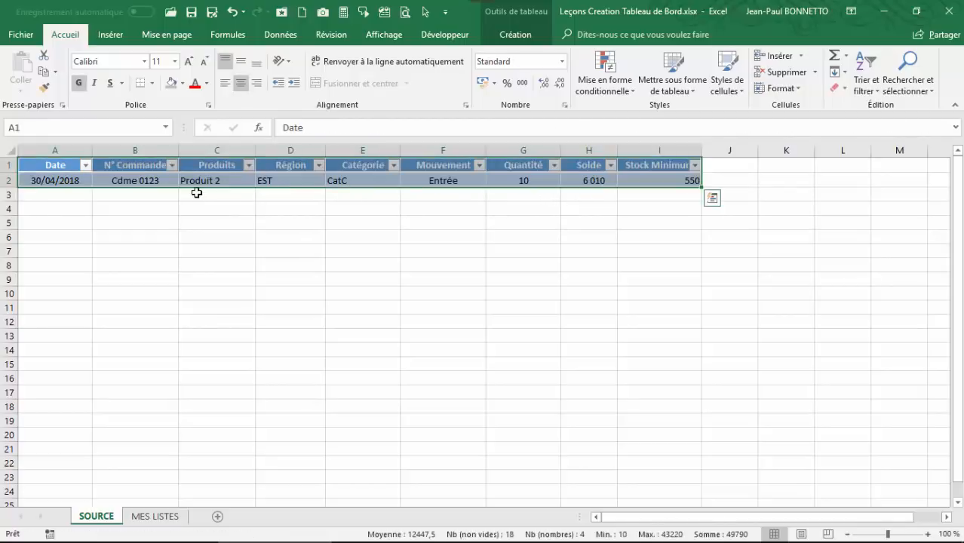
Set the product in the first data row of SOURCE to Produit 7
click(155, 182)
click(198, 180)
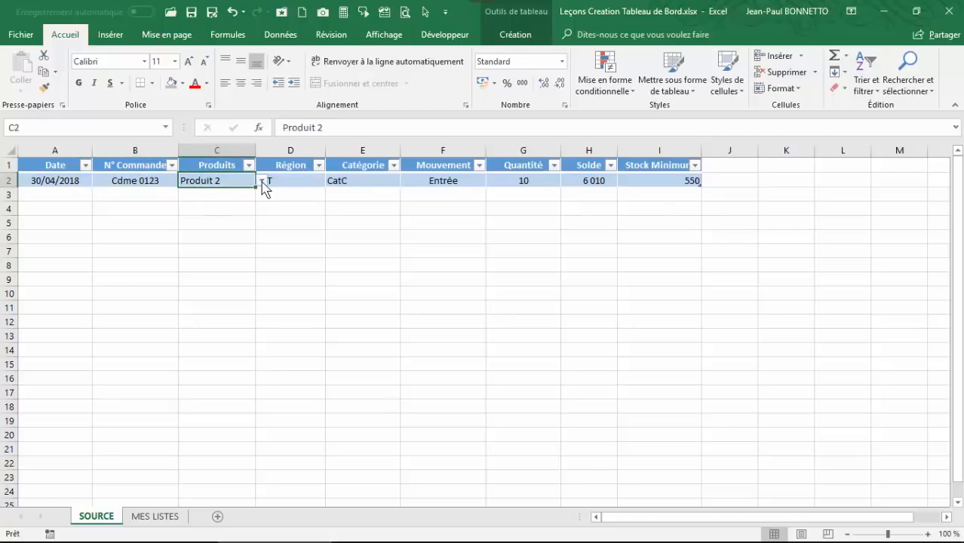
click(261, 182)
click(212, 245)
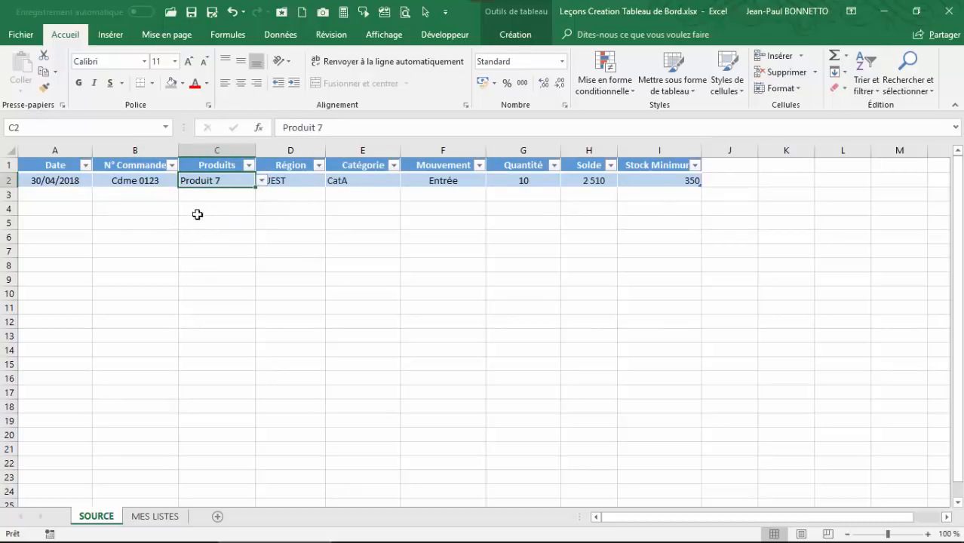
Check the first row's category, movement and balance cells, and set its Quantité to 20
click(276, 183)
click(361, 187)
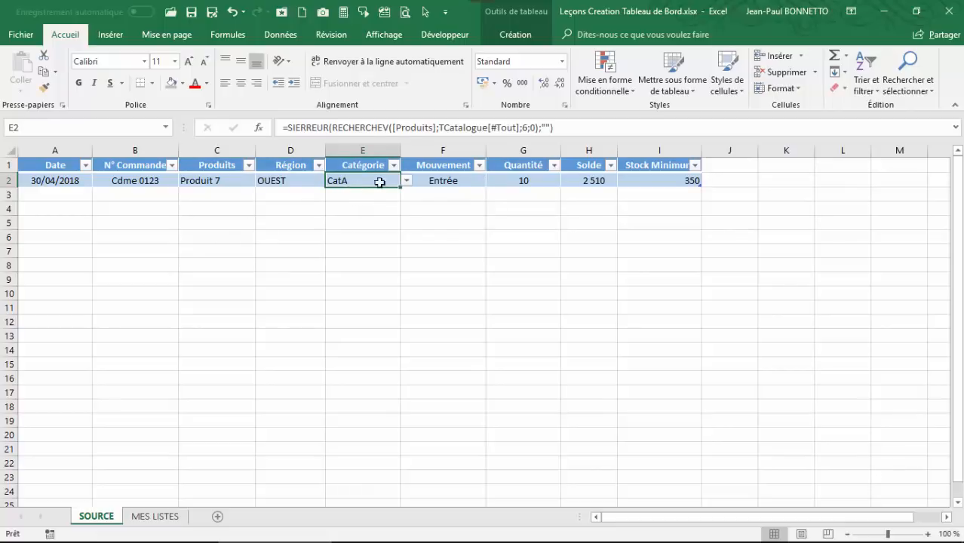
click(467, 179)
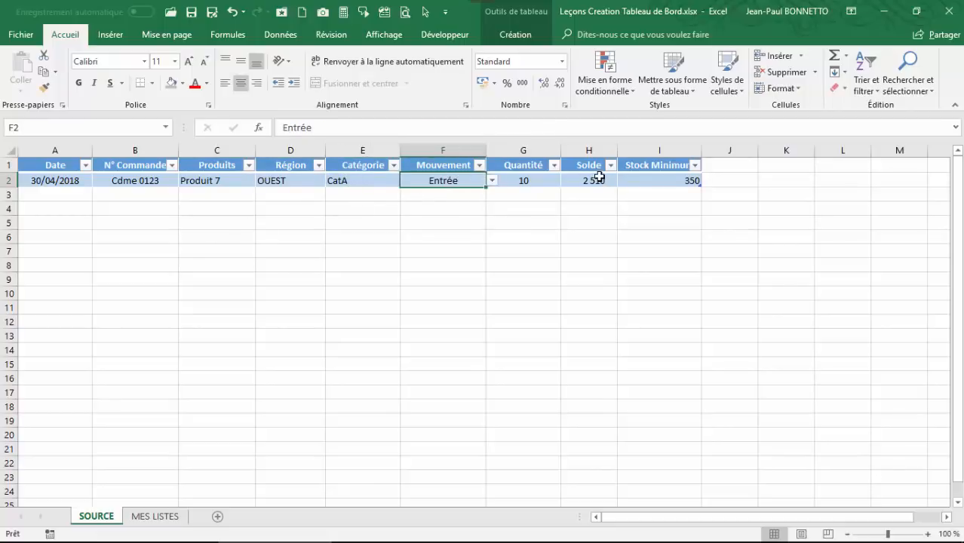
click(598, 178)
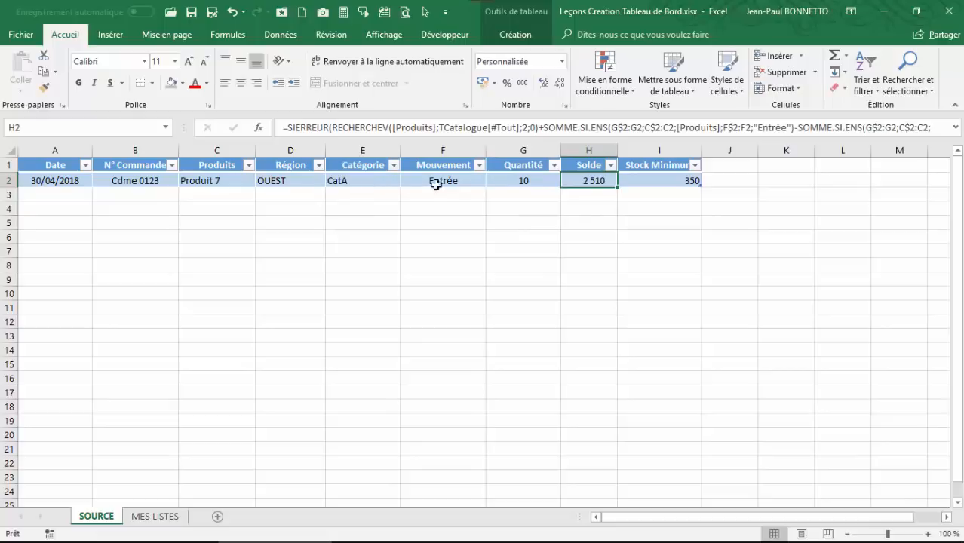
click(522, 181)
text(20)
key(Return)
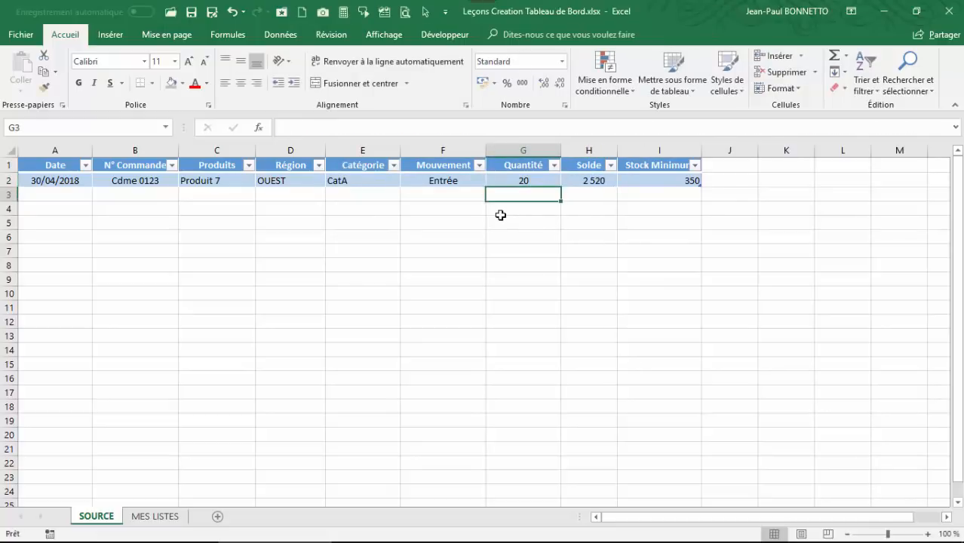
Compare the row's Solde and Stock Minimum on SOURCE with the Produit 7 entry in the MES LISTES catalogue
click(596, 182)
click(528, 179)
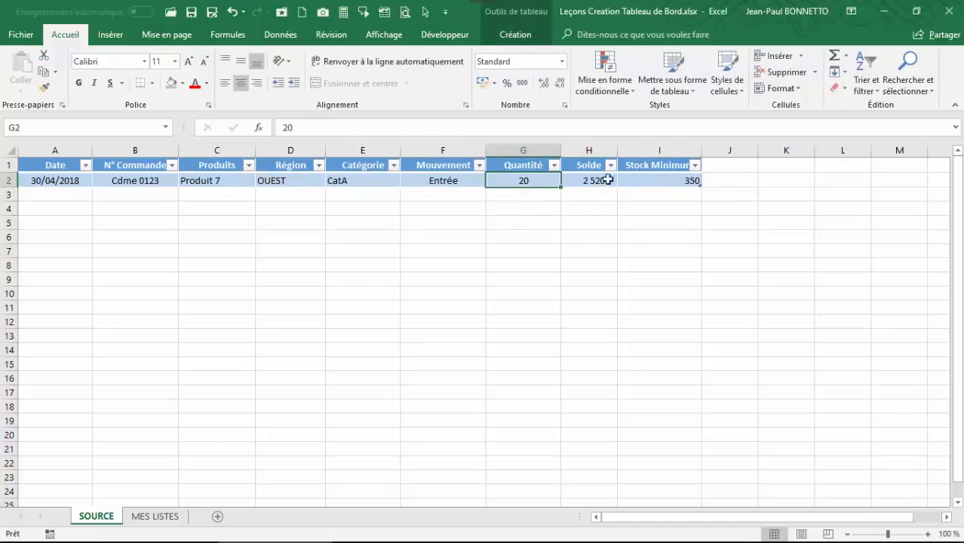
click(684, 180)
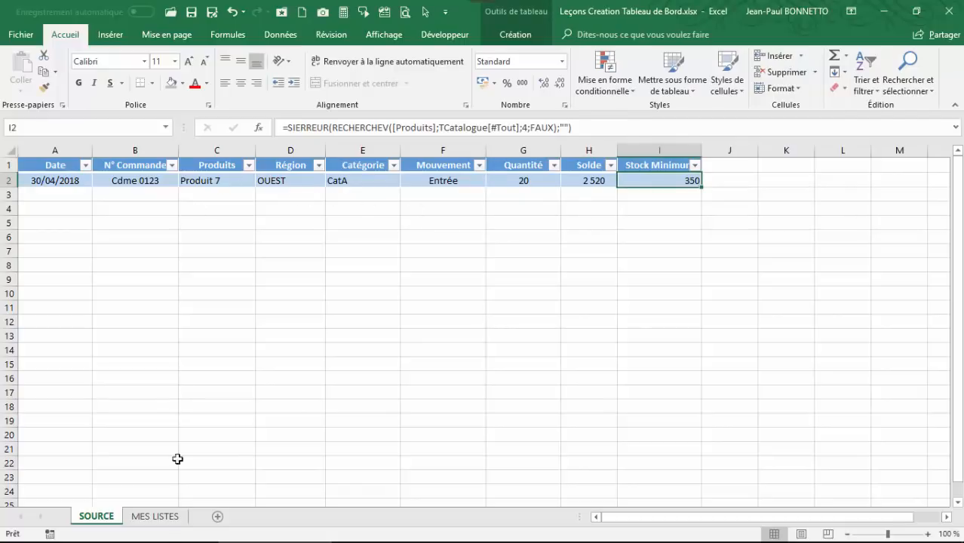
click(155, 516)
click(60, 265)
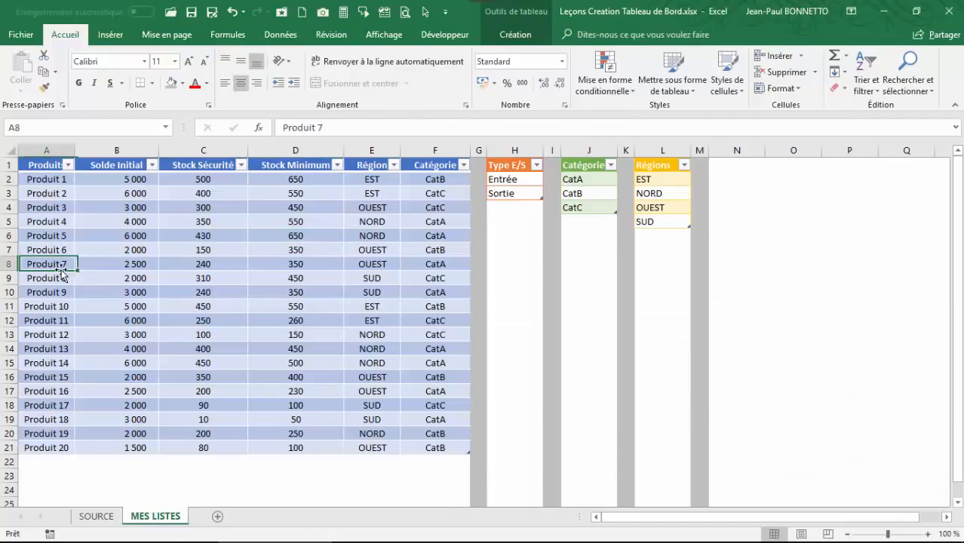
click(288, 267)
click(130, 264)
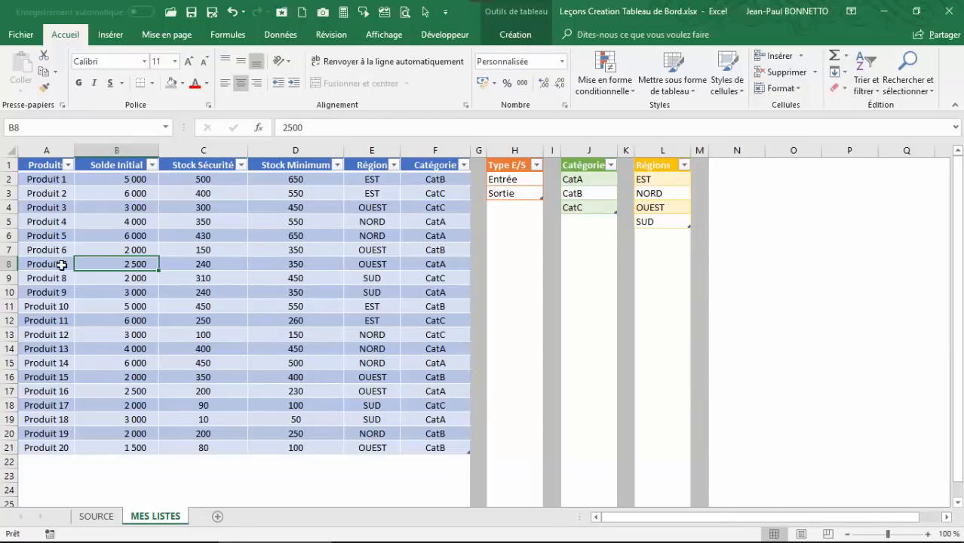
click(97, 517)
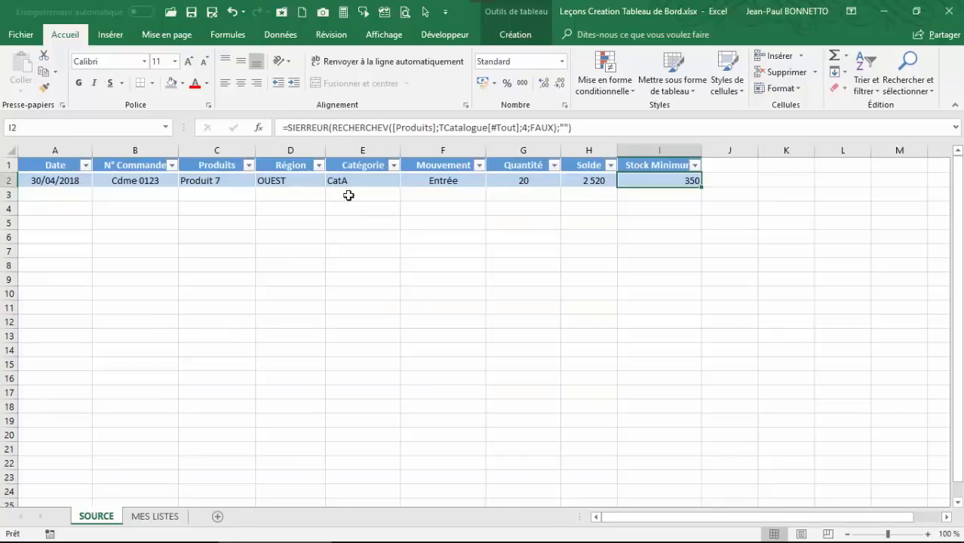
click(590, 182)
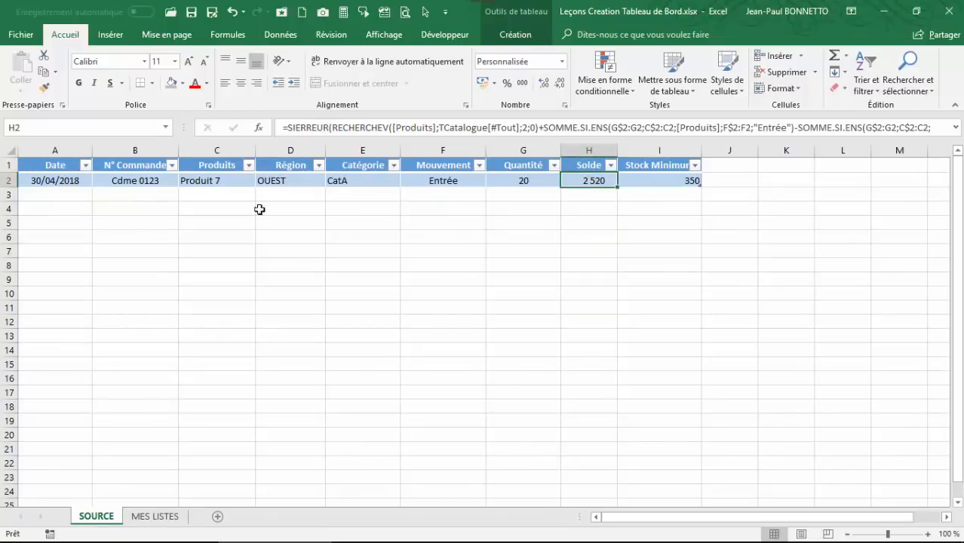
click(60, 179)
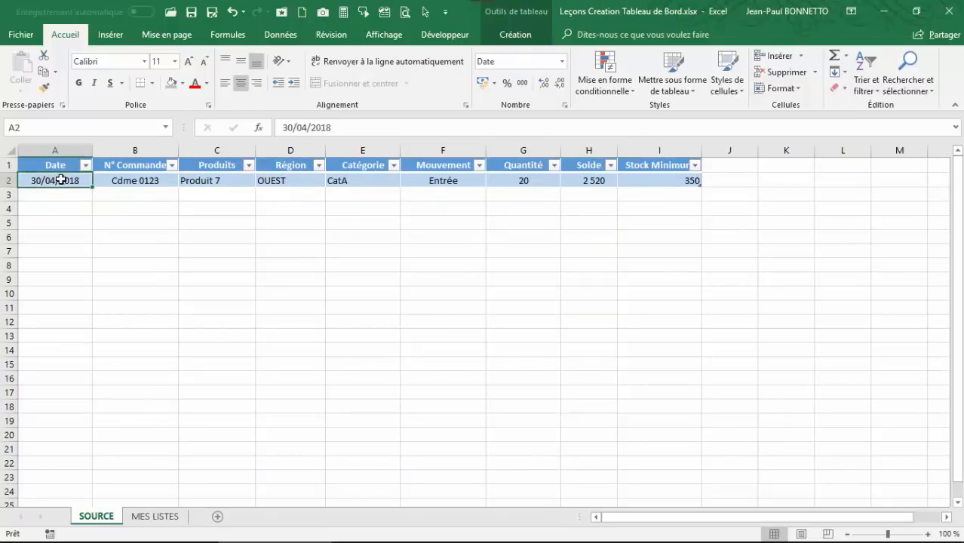
Widen the N° Commande column slightly and add a new row to the SOURCE table dated 01/05/2018
drag(179, 150, 190, 150)
click(76, 196)
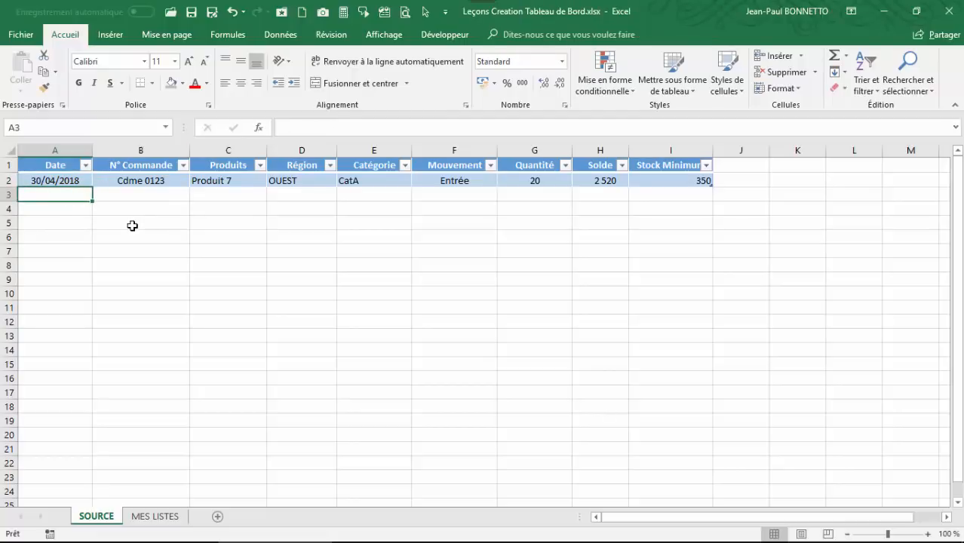
text(3)
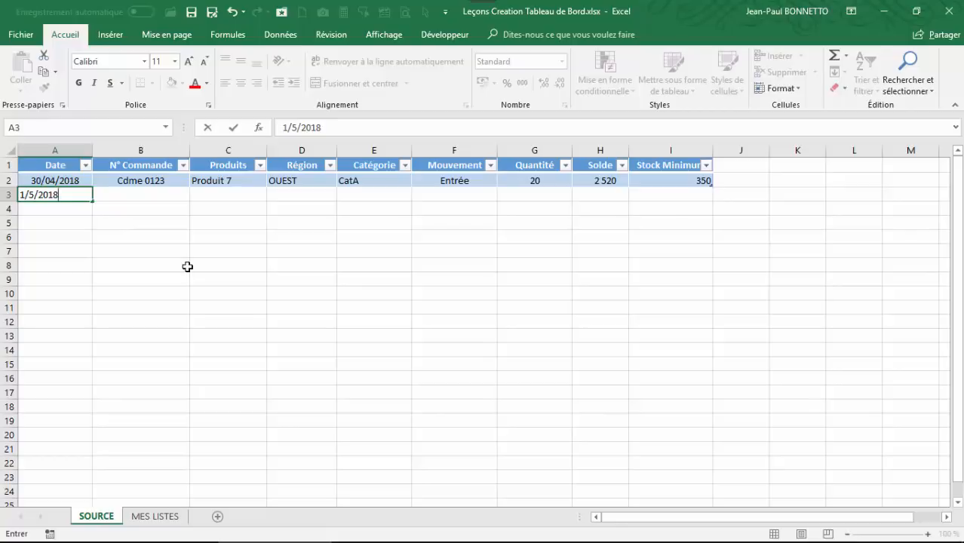
key(Tab)
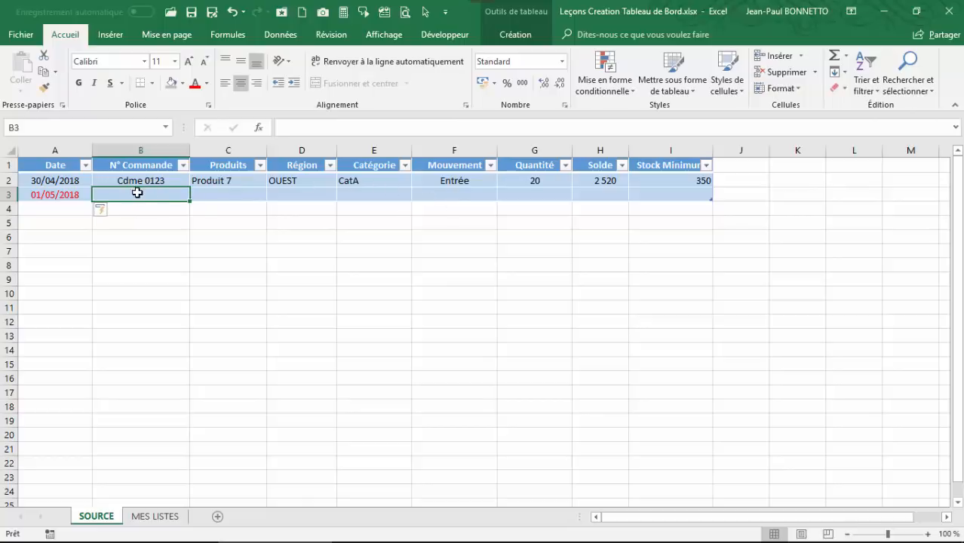
Copy the order number from the row above into the new row's N° Commande cell and edit its digits
key(ctrl+apostrophe)
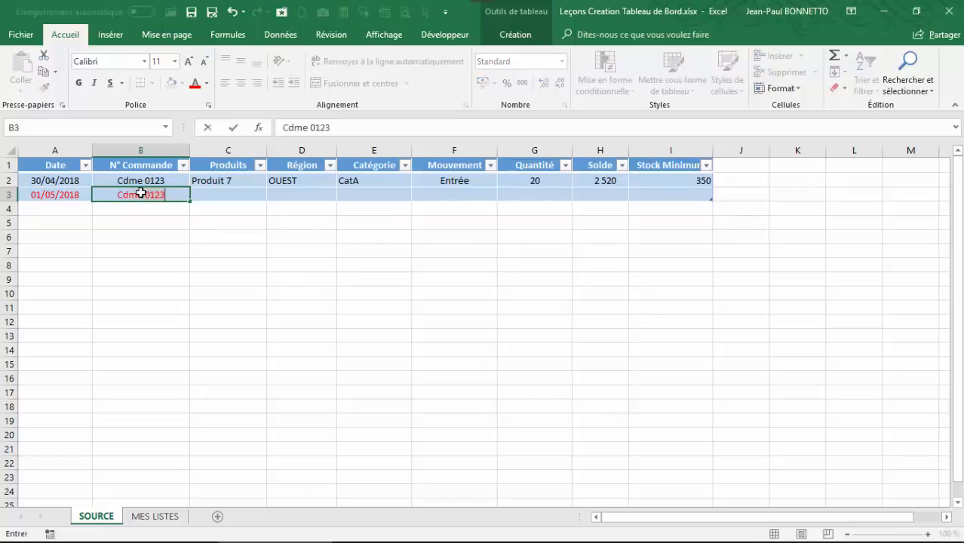
text(002)
key(BackSpace)
key(BackSpace)
text(01114)
key(Tab)
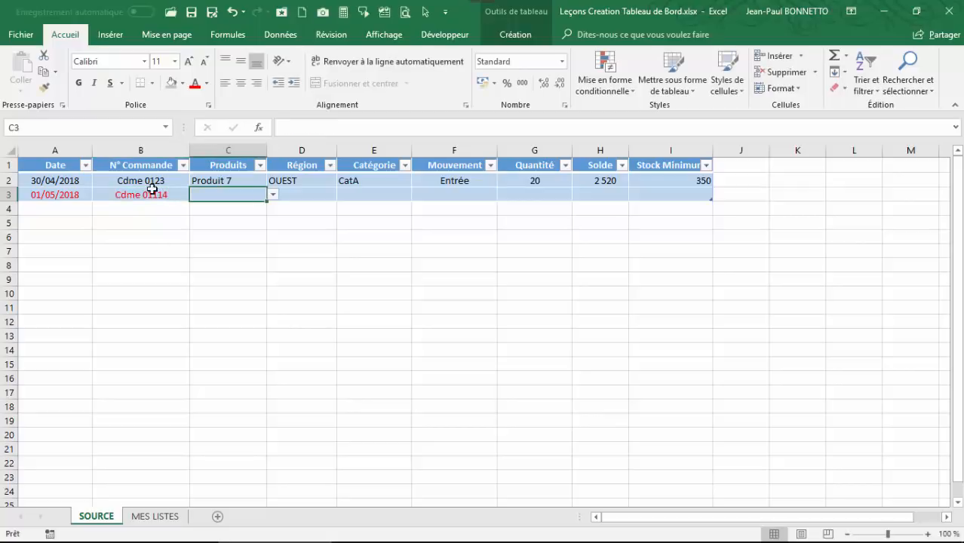
Set the 01/05/2018 row's product to Produit 2 and check its Région, Catégorie and Stock Minimum cells
click(273, 196)
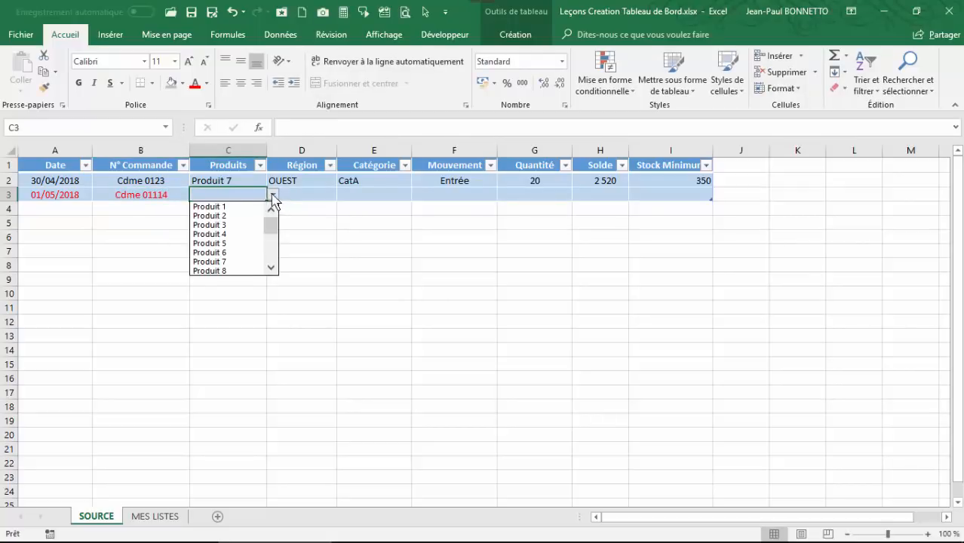
click(210, 218)
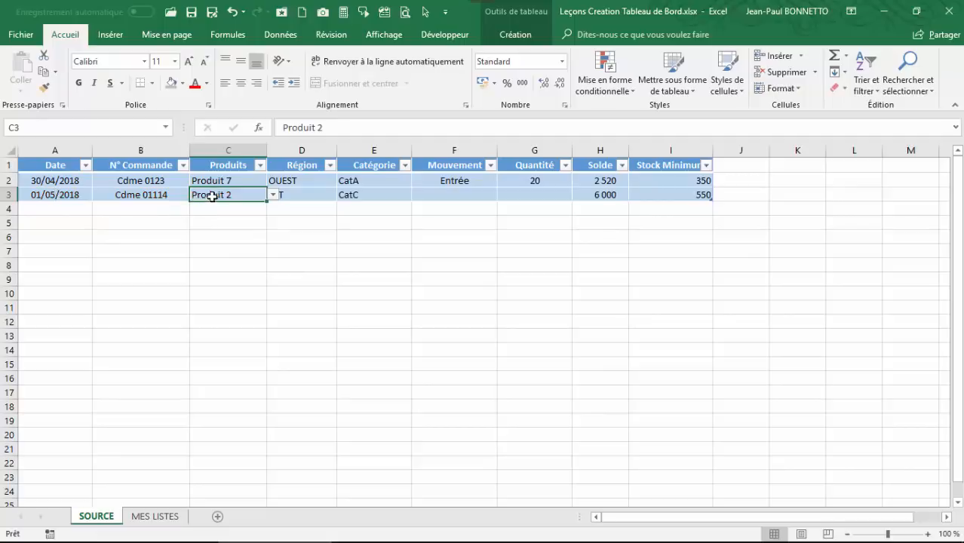
click(312, 194)
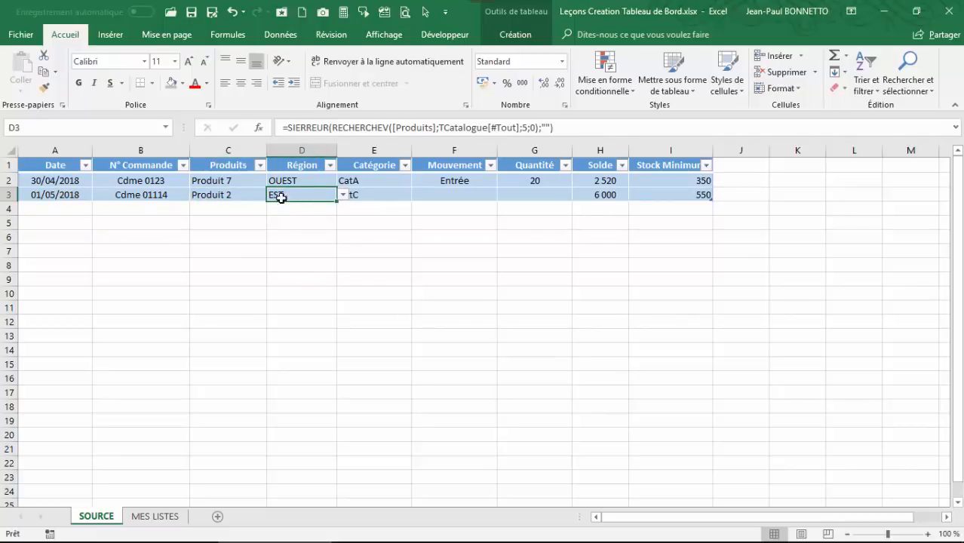
click(362, 196)
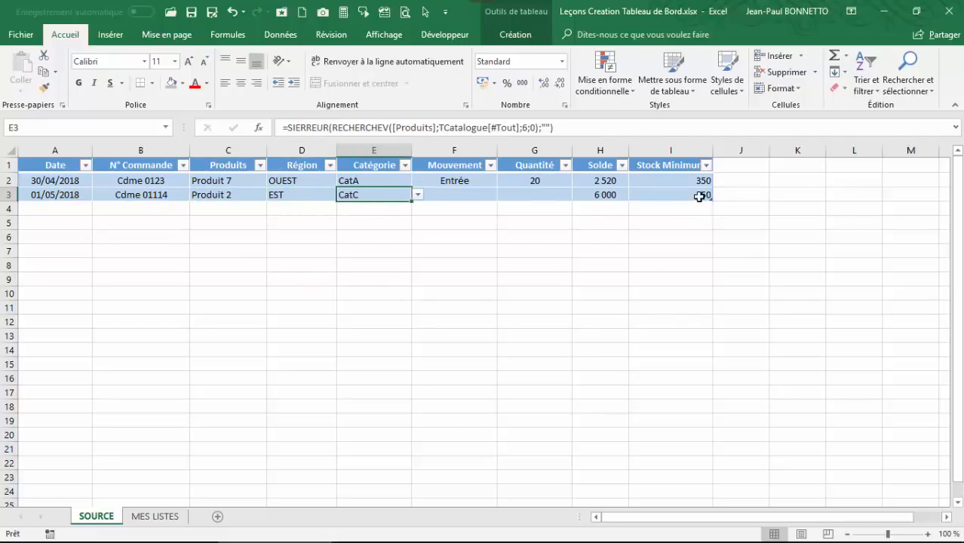
click(699, 196)
Set the 01/05/2018 row's Mouvement to Sortie and Quantité to 50, and check its Solde and Stock Minimum
click(475, 192)
click(500, 196)
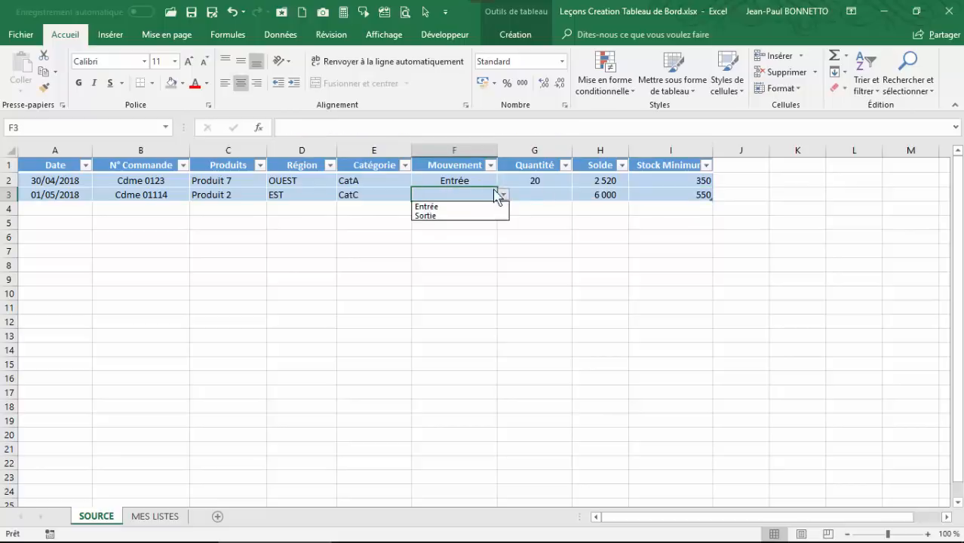
click(436, 216)
click(545, 196)
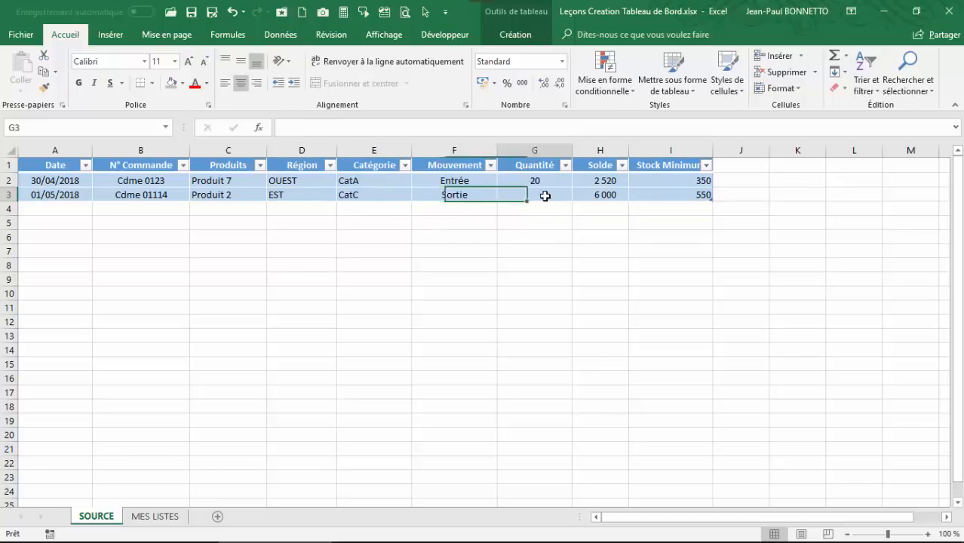
text(50)
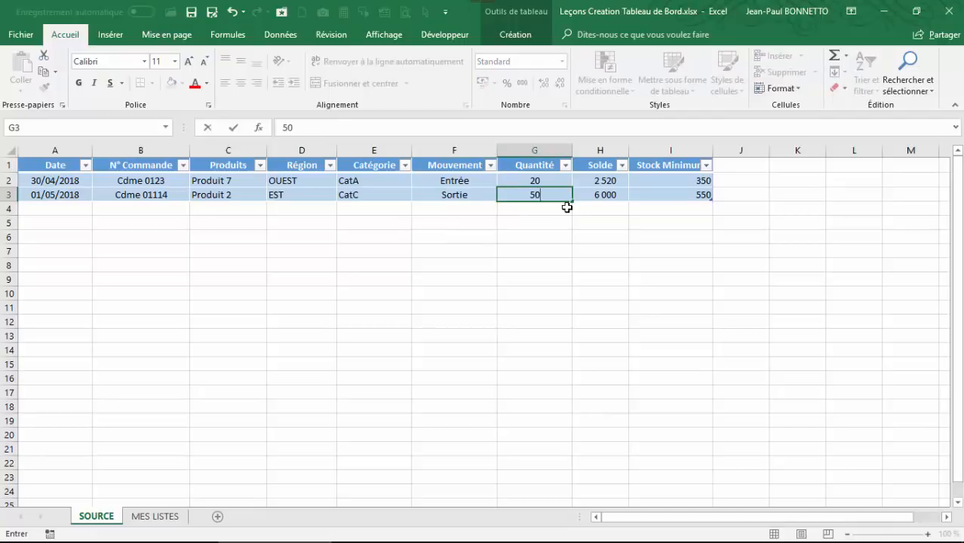
key(Tab)
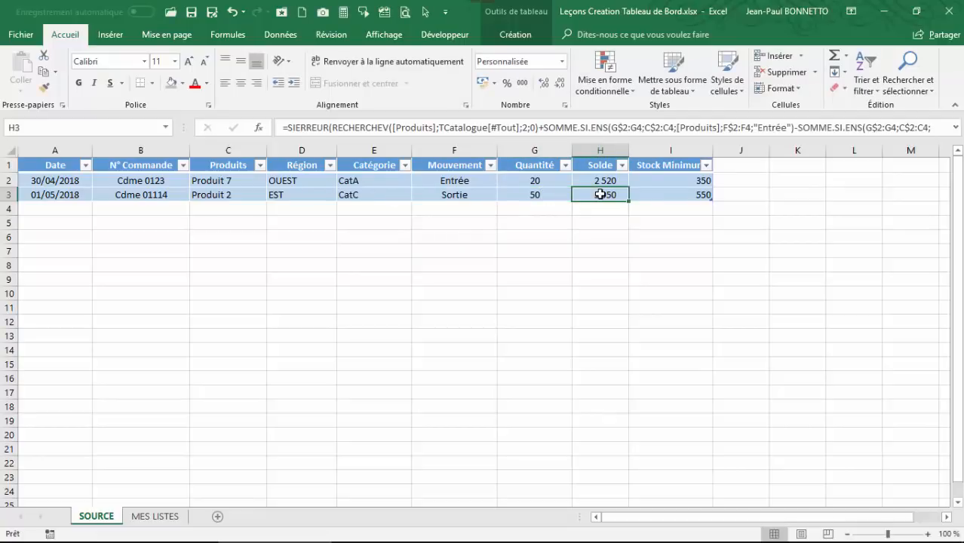
click(672, 191)
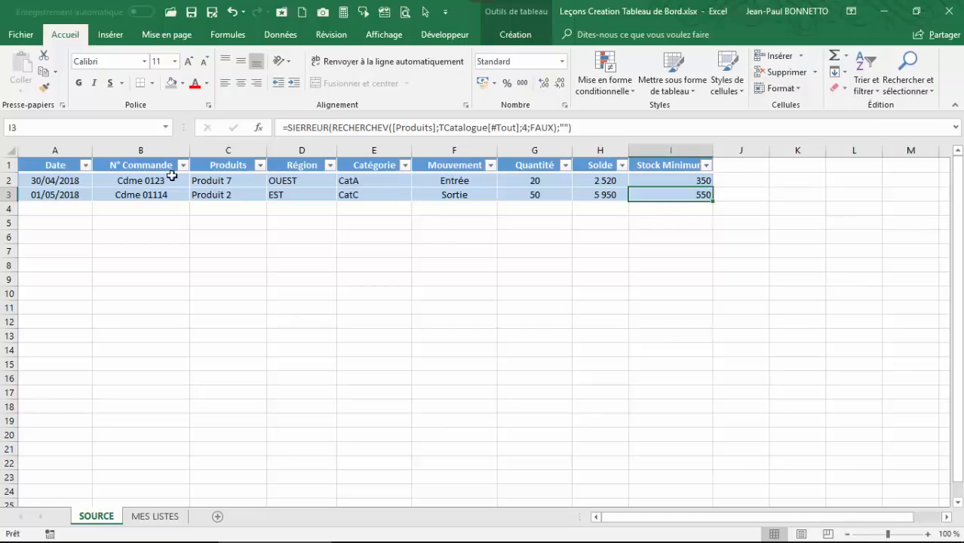
Add a new row to the SOURCE table dated 02/05/2018 and enter its order number under N° Commande
key(Tab)
text(2/)
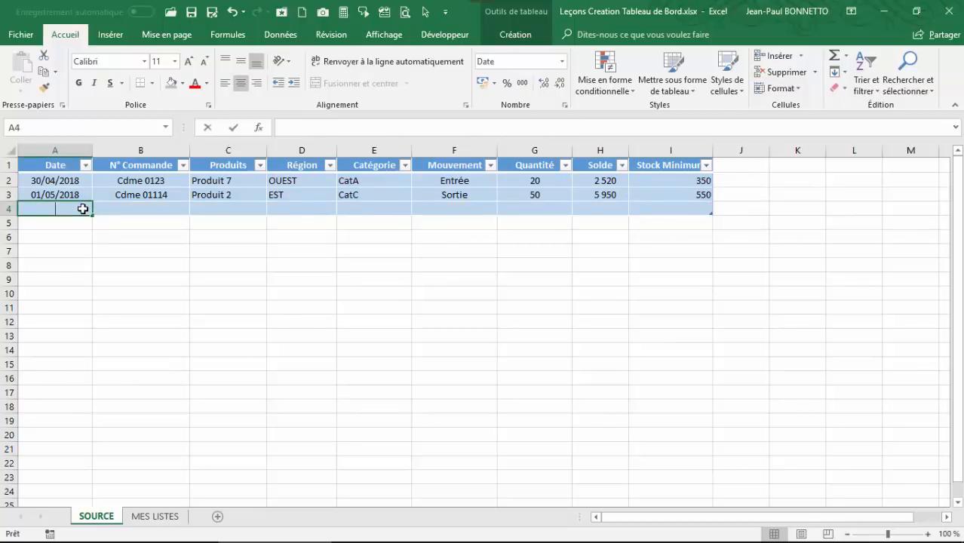
text(5/5)
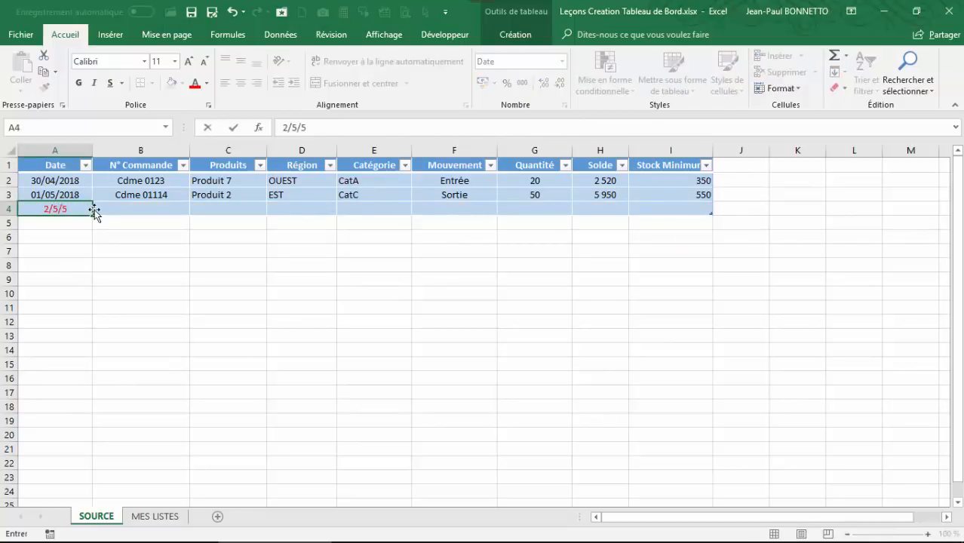
key(BackSpace)
text(18)
key(Tab)
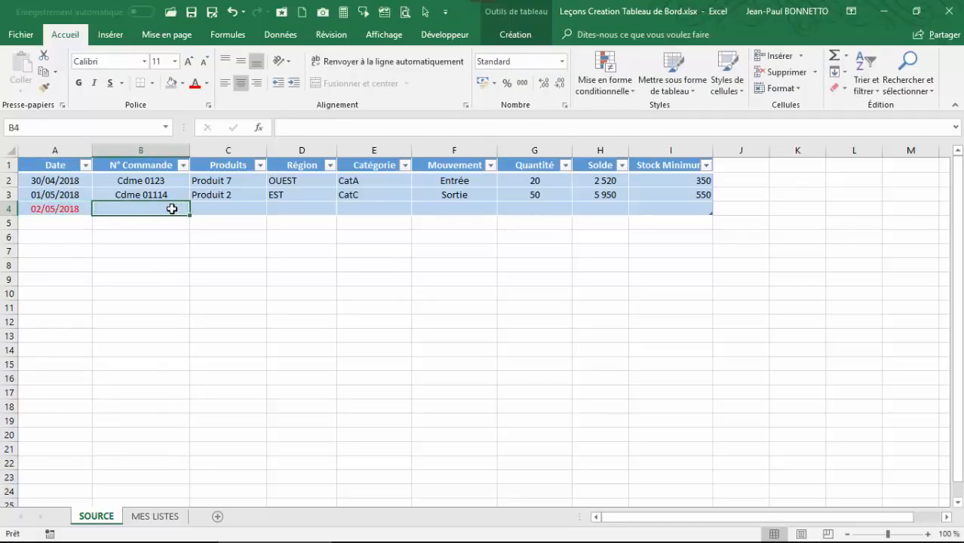
text(Cdme)
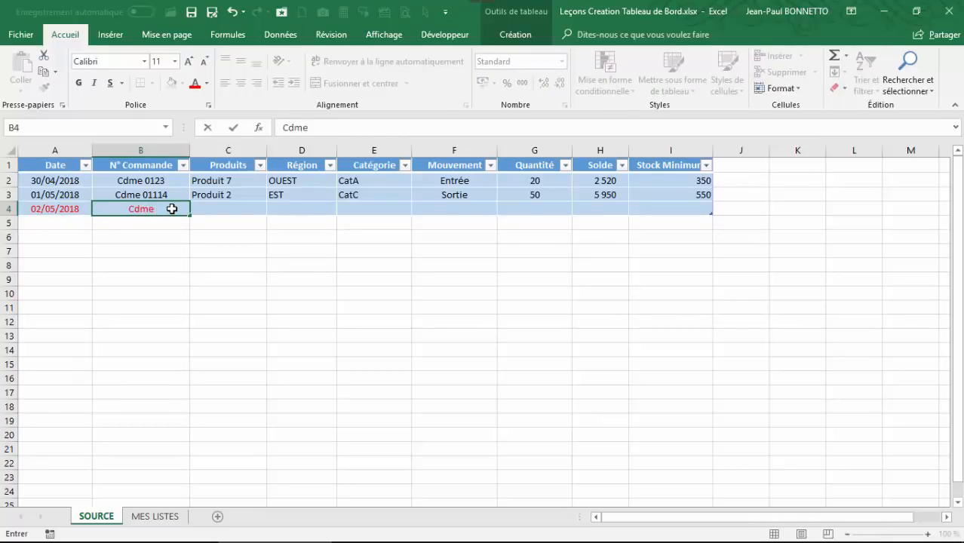
text(0156)
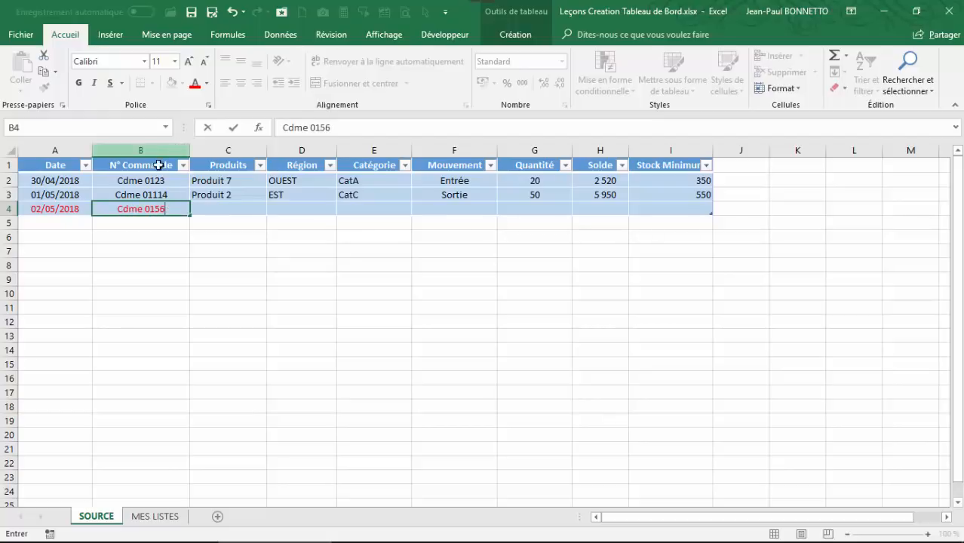
Correct the 01/05/2018 row's order number by removing its surplus digit
click(175, 194)
click(347, 127)
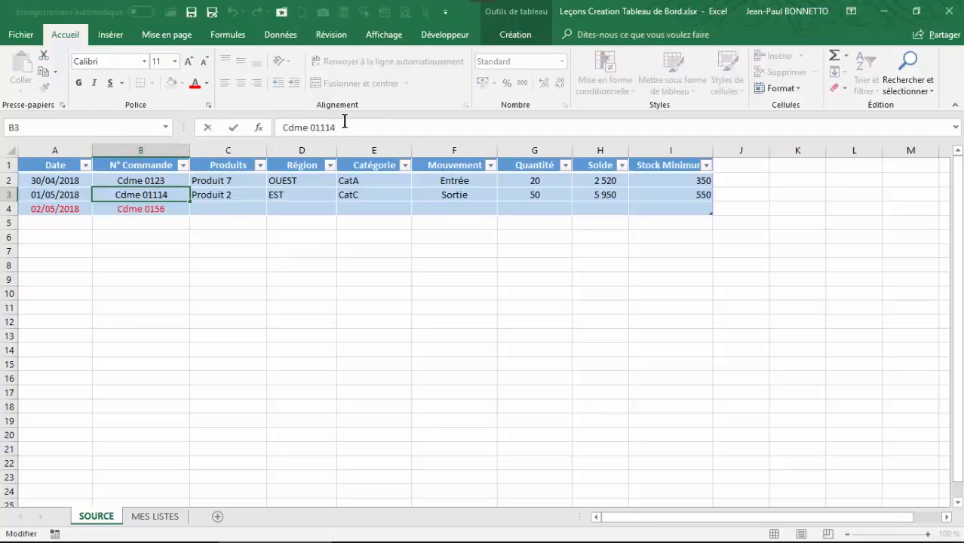
key(BackSpace)
key(Return)
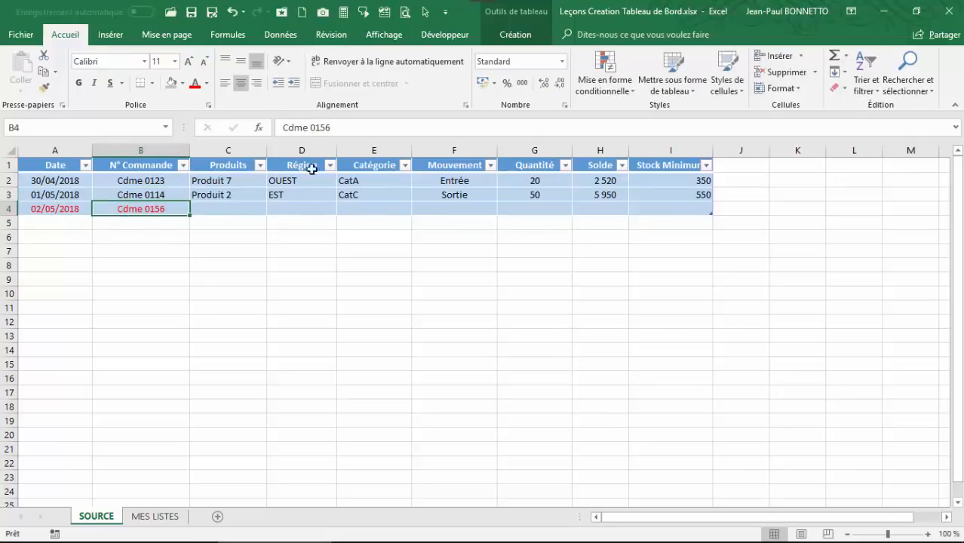
Choose Produit 6 as the product of the 02/05/2018 row
click(235, 208)
click(275, 210)
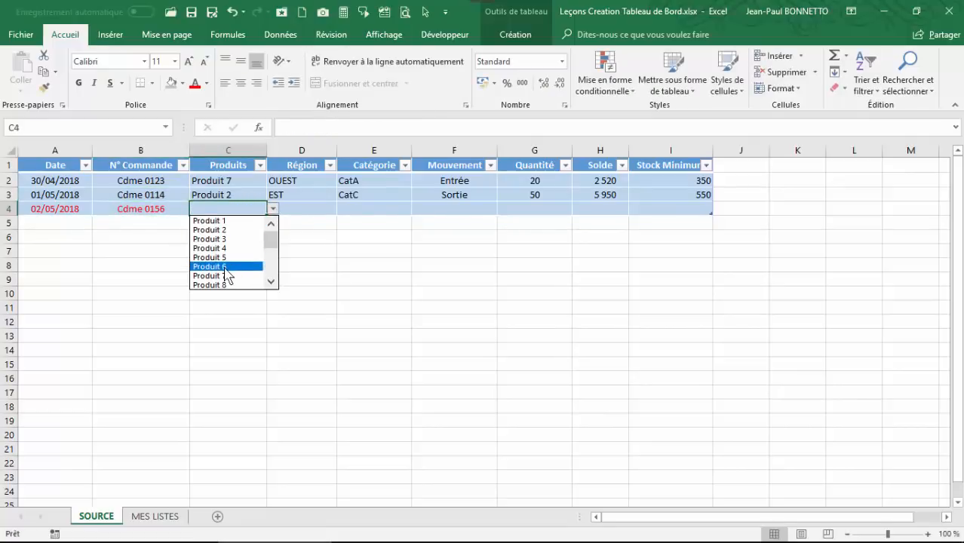
click(225, 267)
click(463, 209)
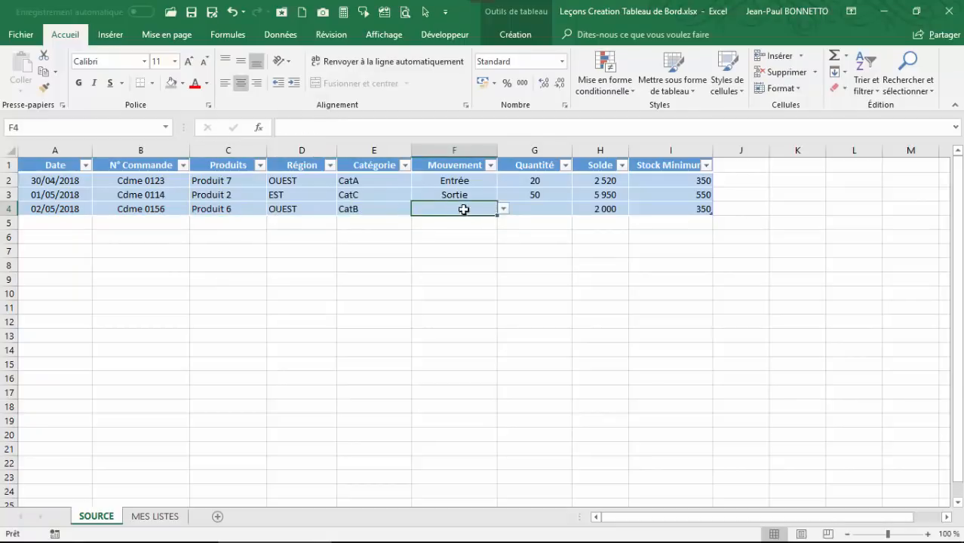
Change the 02/05/2018 row's product to Produit 7
click(224, 208)
click(273, 210)
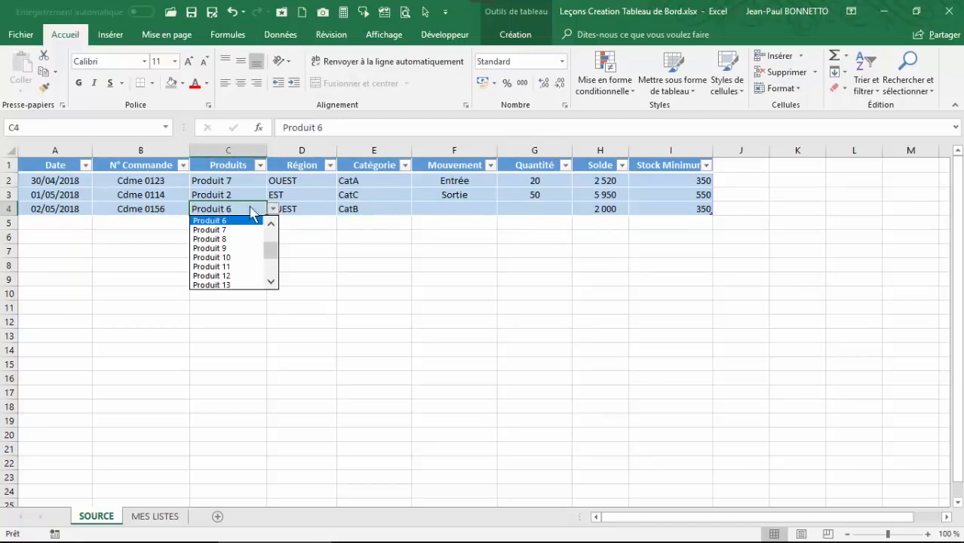
click(215, 229)
Set the 02/05/2018 row's Mouvement to Entrée and its Quantité to 10
click(445, 210)
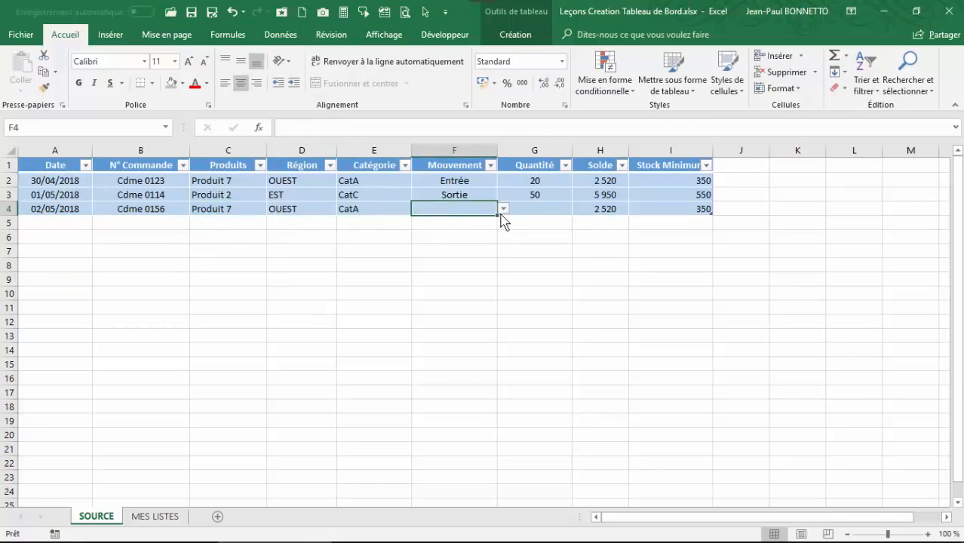
click(503, 209)
click(441, 219)
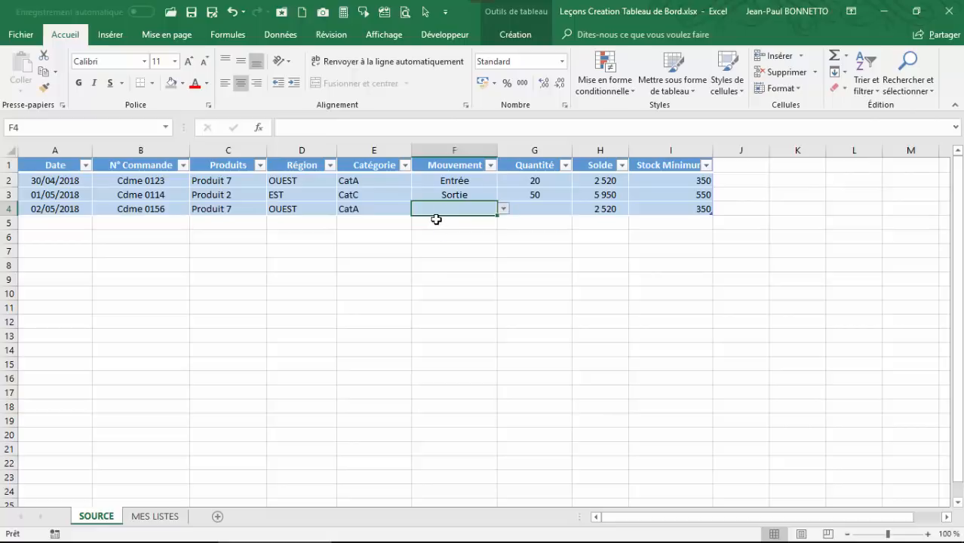
click(562, 213)
text(10)
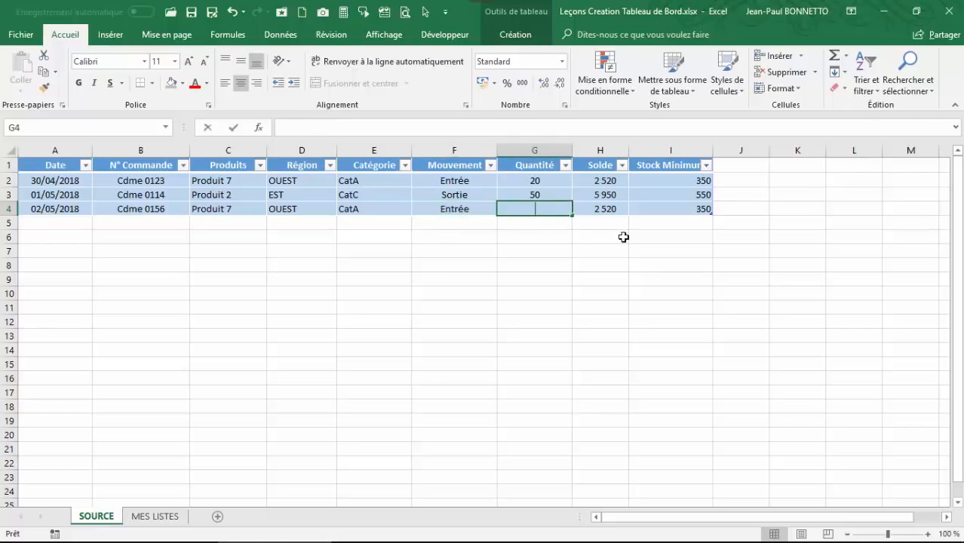
key(Tab)
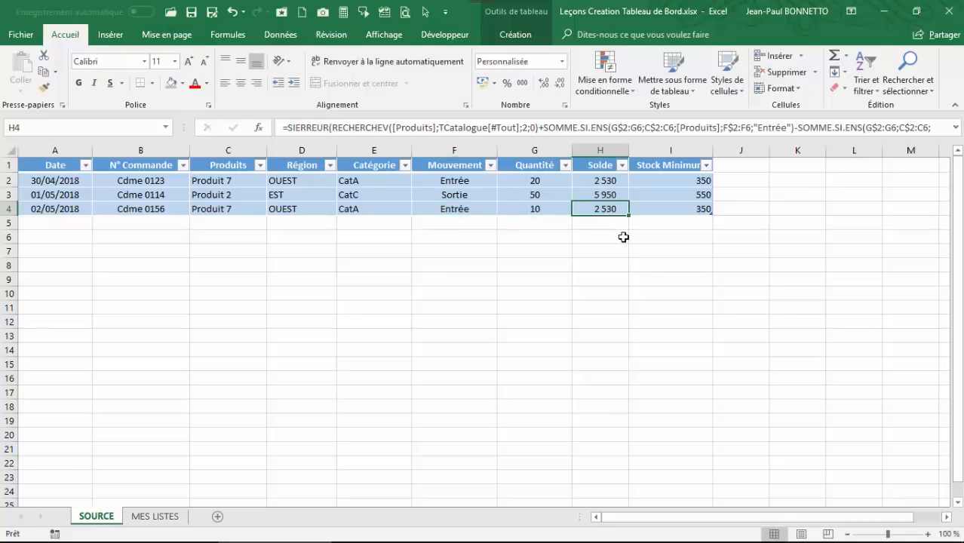
Check the first row's Solde and move the Sortie entry from cell F3 to F4
click(605, 181)
click(456, 195)
drag(455, 201, 455, 209)
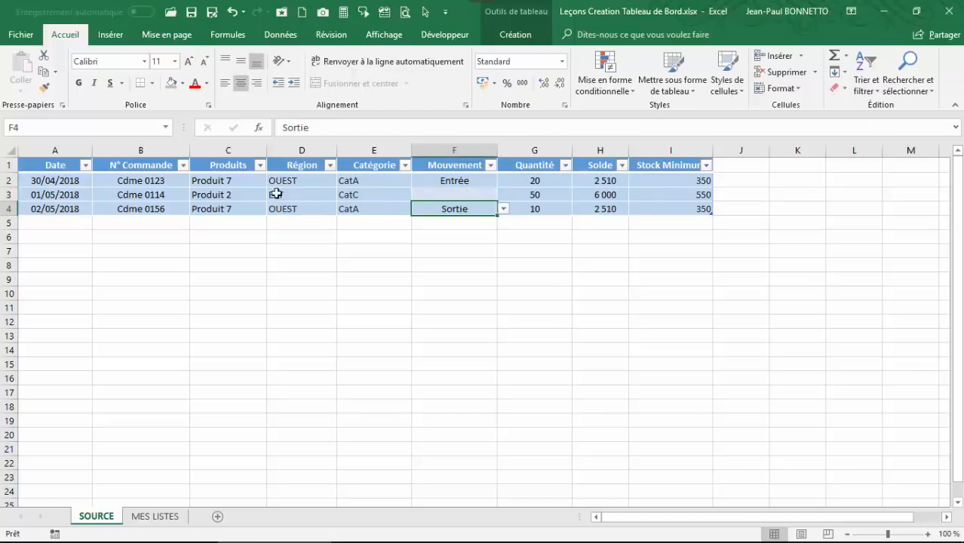
Check row 4's Quantité and Solde, and fill the Solde formula from H2 down to H4
click(600, 209)
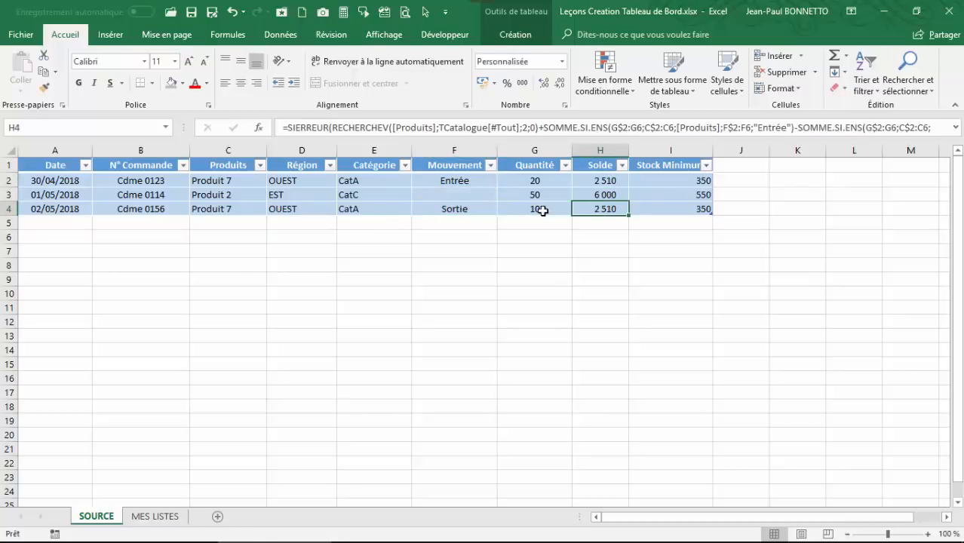
click(506, 203)
click(608, 208)
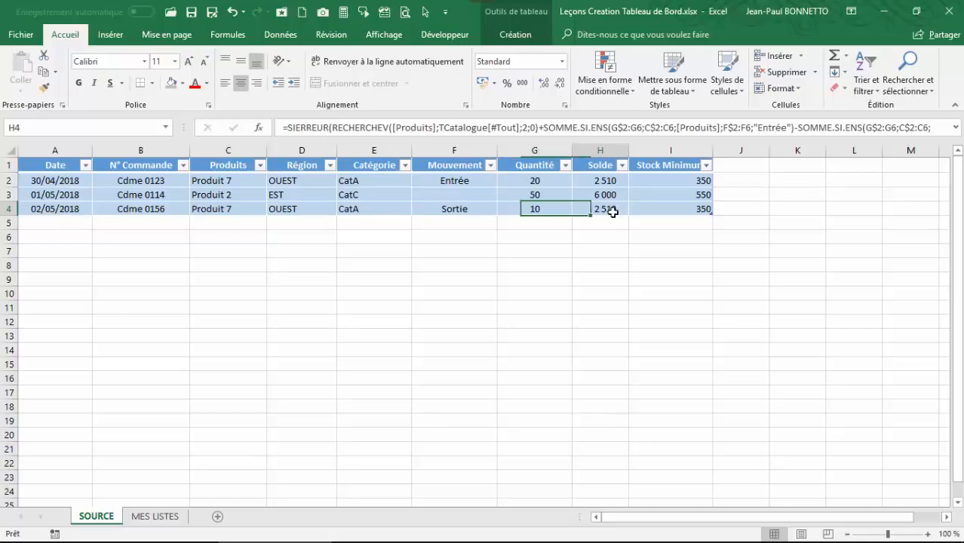
click(603, 181)
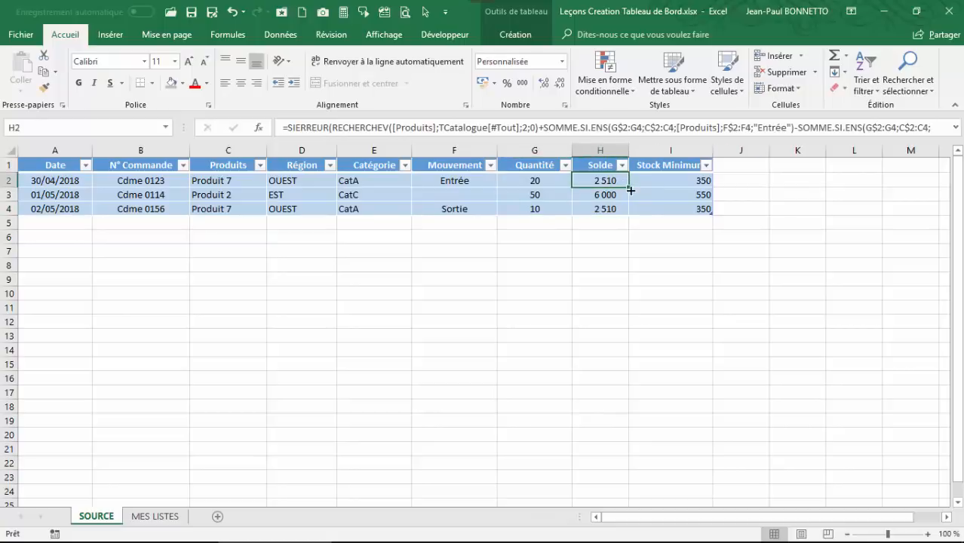
drag(629, 188, 628, 214)
Check the Quantité and Mouvement cells, and fill Entrée from F2 down into the empty cell F3
click(547, 193)
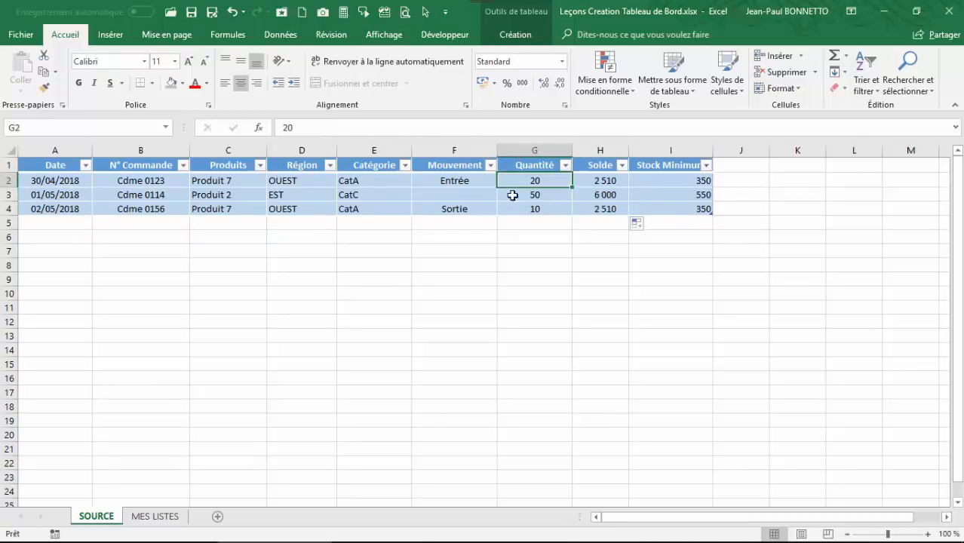
click(453, 197)
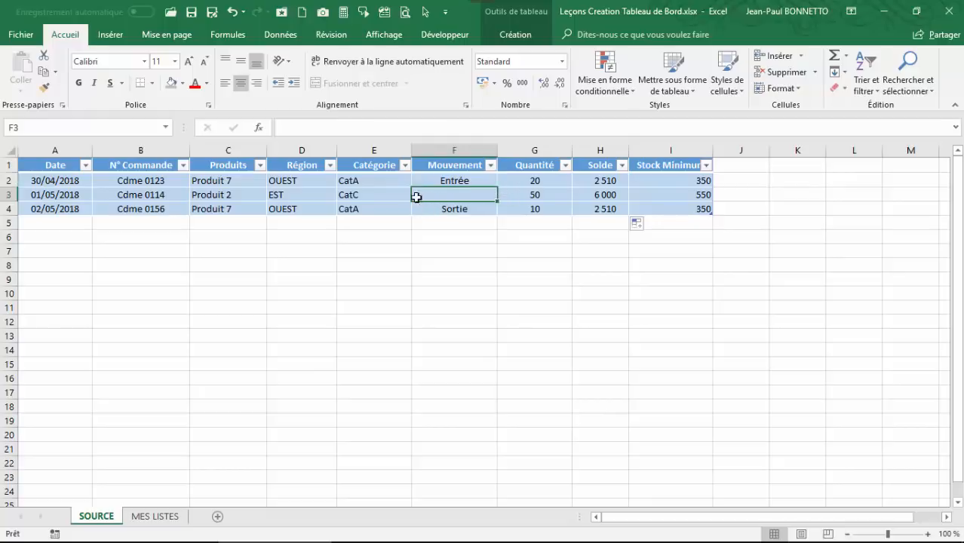
click(456, 183)
click(459, 221)
click(479, 197)
click(476, 207)
click(469, 184)
drag(498, 190, 498, 202)
Set the 01/05/2018 row's Mouvement to Sortie and check its Quantité
click(462, 194)
click(503, 195)
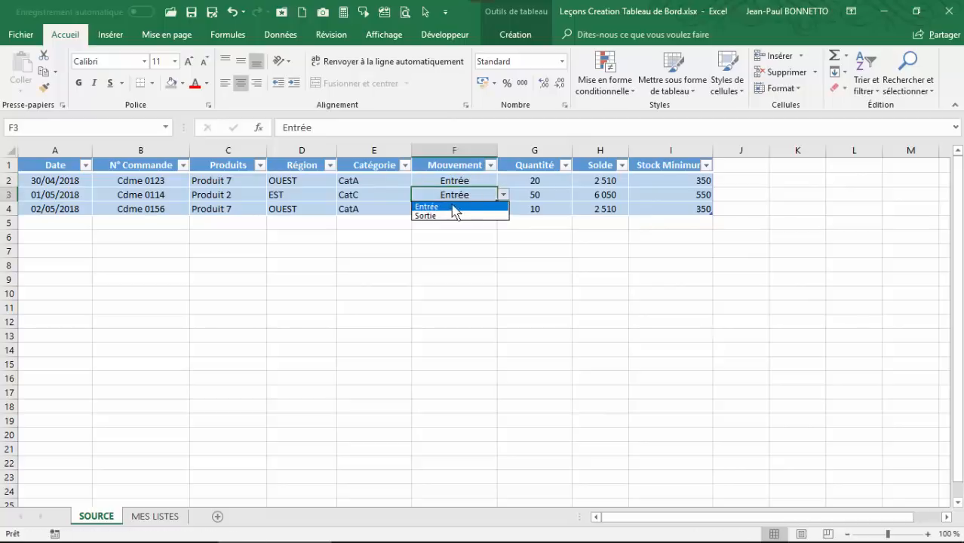
click(449, 214)
click(565, 197)
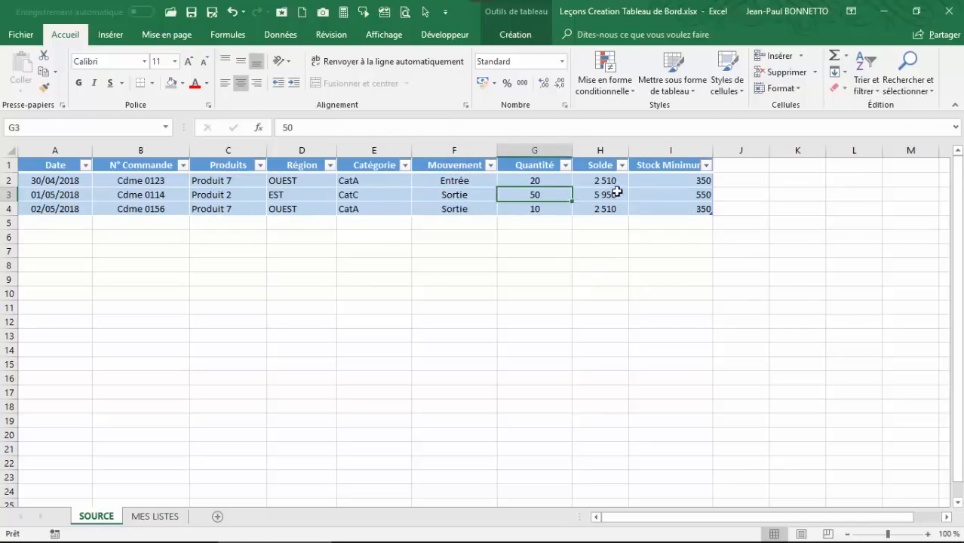
Check the movement and balance of the two Produit 7 rows, and fill the Solde formula from H2 down to H4
click(608, 181)
click(463, 183)
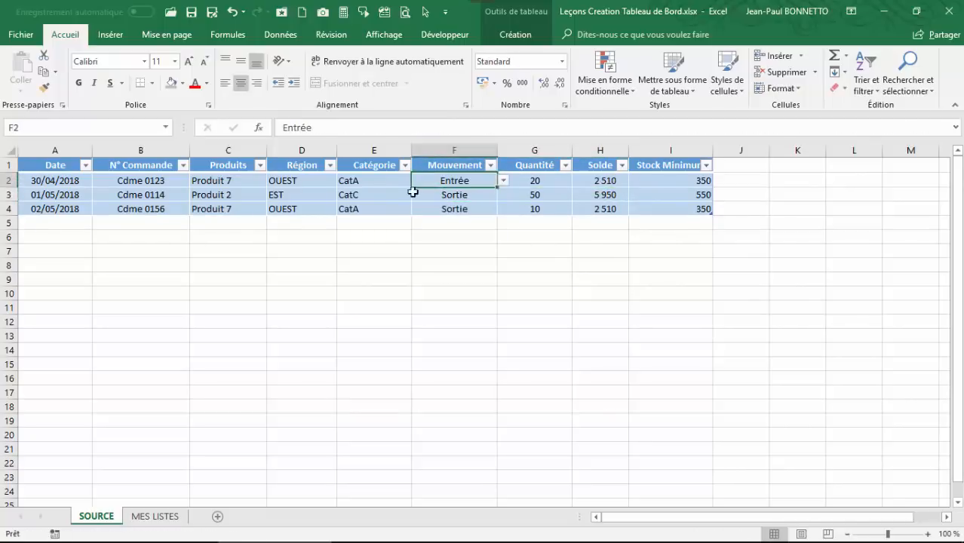
click(241, 181)
click(231, 210)
click(607, 183)
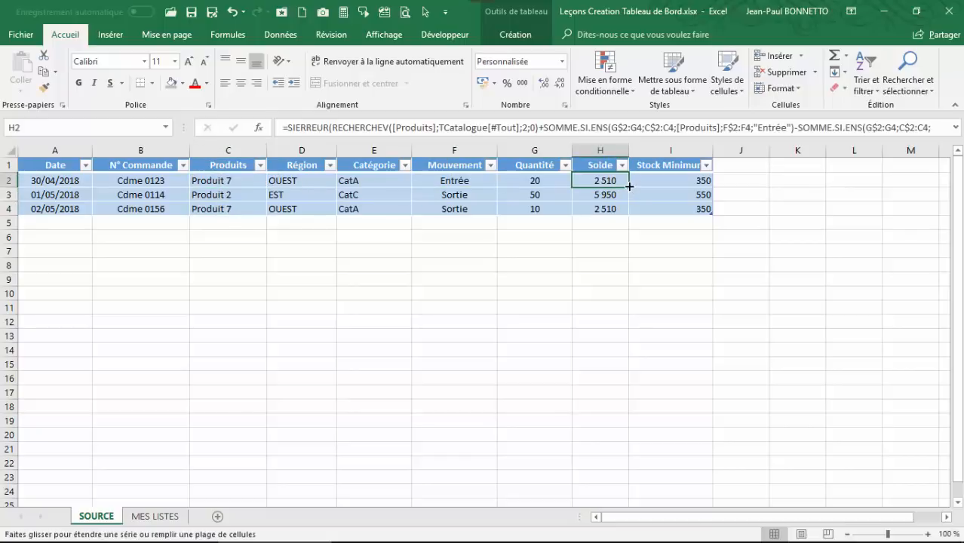
drag(629, 186, 627, 213)
Review the Solde formula in the first row and the product chosen in each of the three rows
click(613, 181)
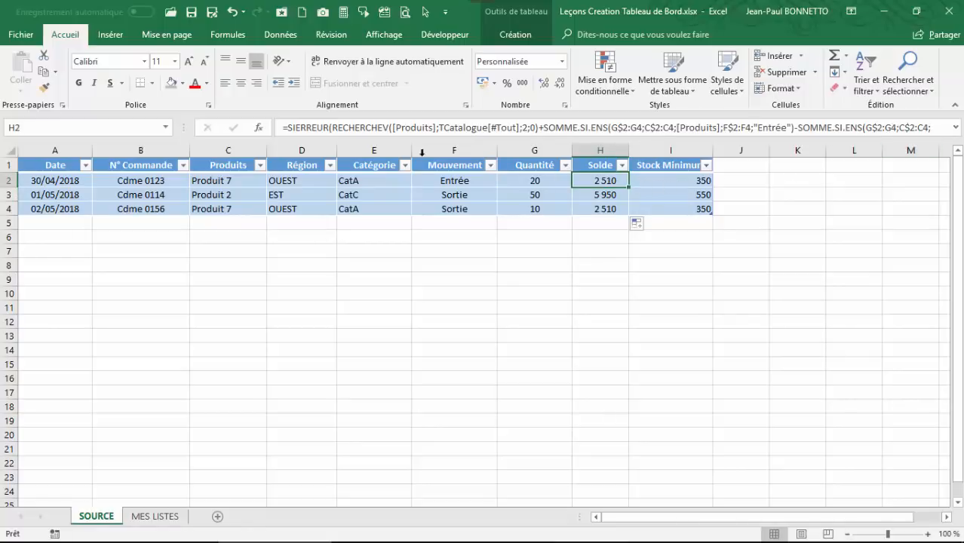
click(231, 180)
click(224, 194)
click(222, 207)
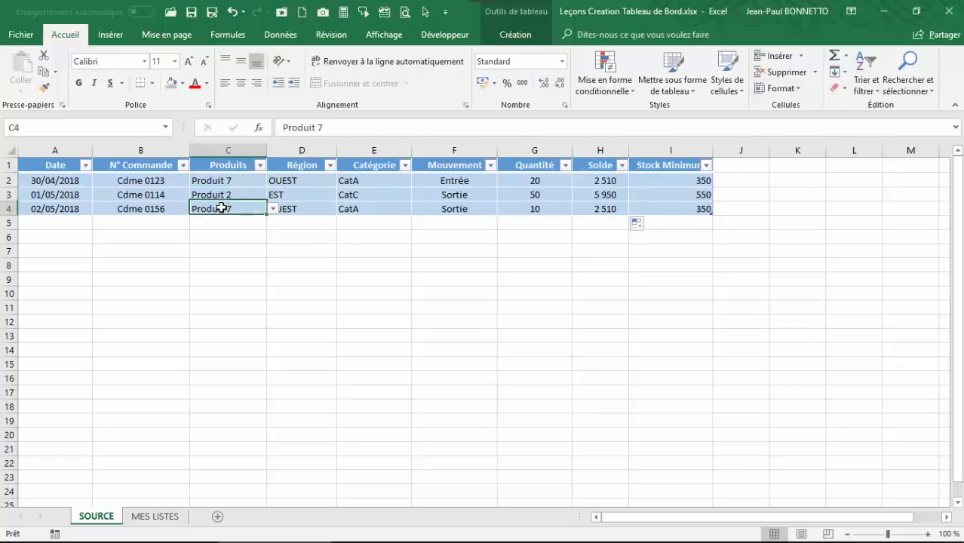
Try Produit 8 as the product of the 02/05/2018 row, and restore Produit 7
click(273, 209)
click(211, 229)
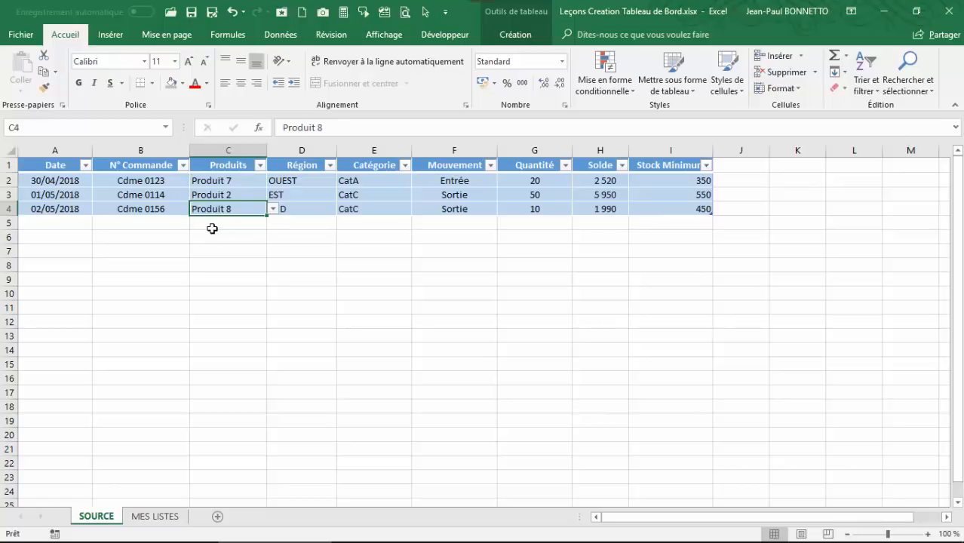
click(272, 209)
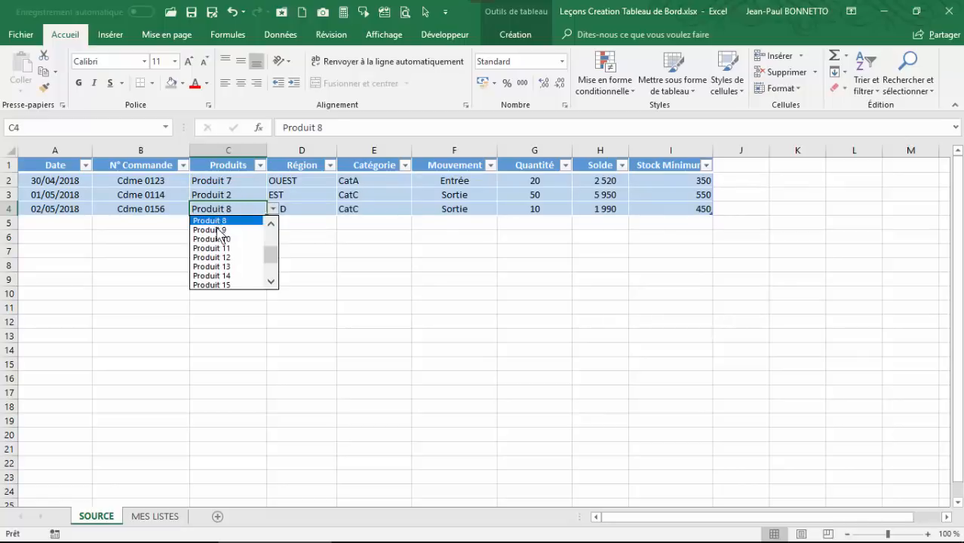
click(271, 223)
click(223, 230)
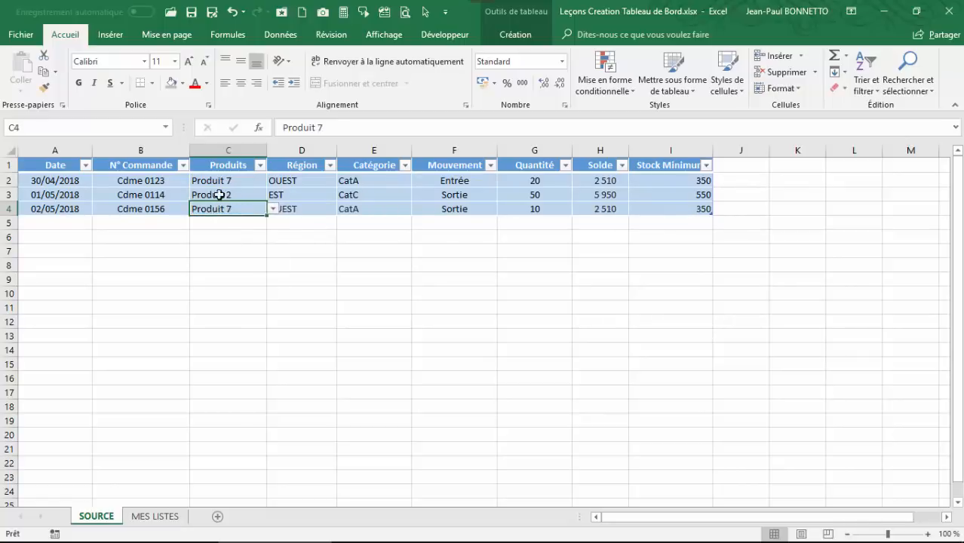
Check the product, quantity, movement and balance cells of the two Produit 7 rows
click(245, 196)
click(229, 209)
click(596, 211)
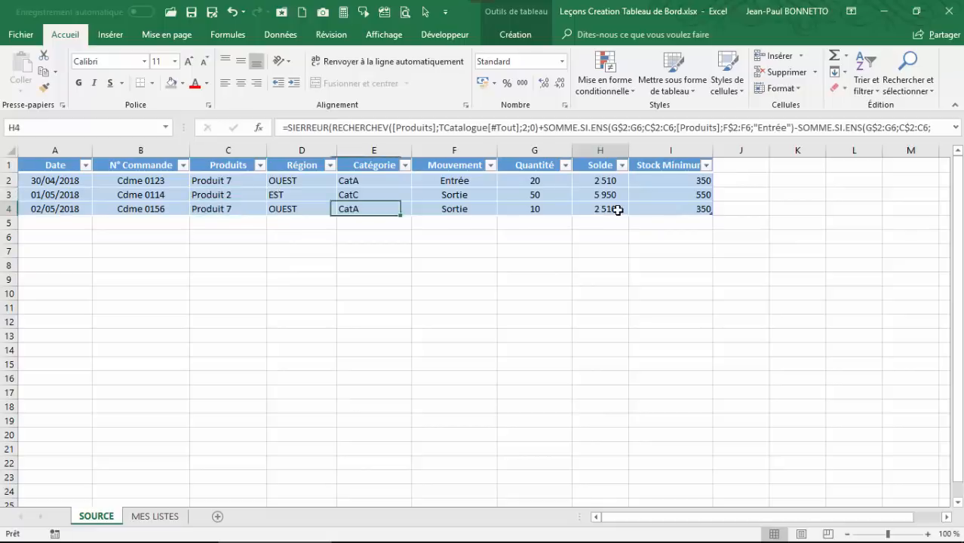
click(520, 180)
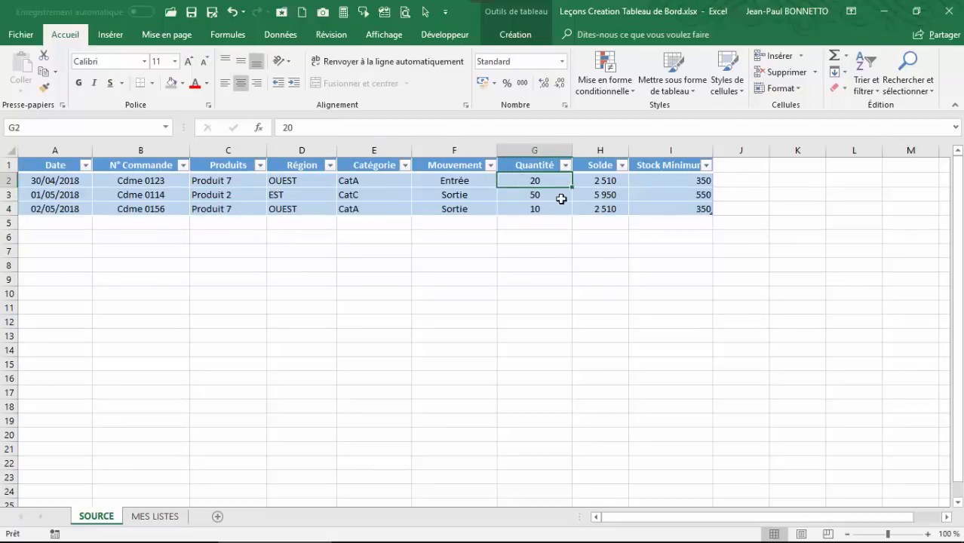
click(603, 184)
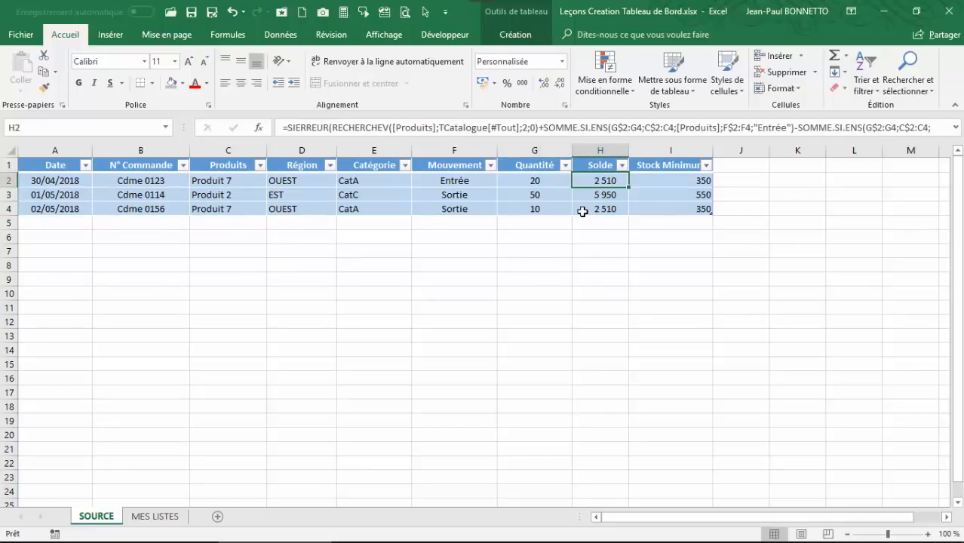
click(534, 181)
click(455, 181)
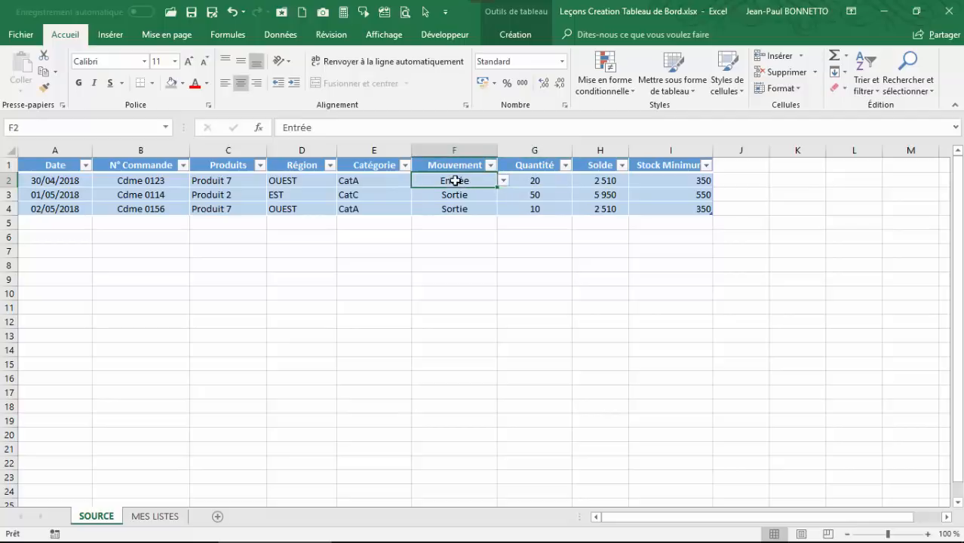
Try Sortie as the Mouvement of the 30/04/2018 row, and restore Entrée
click(504, 182)
click(438, 194)
click(481, 195)
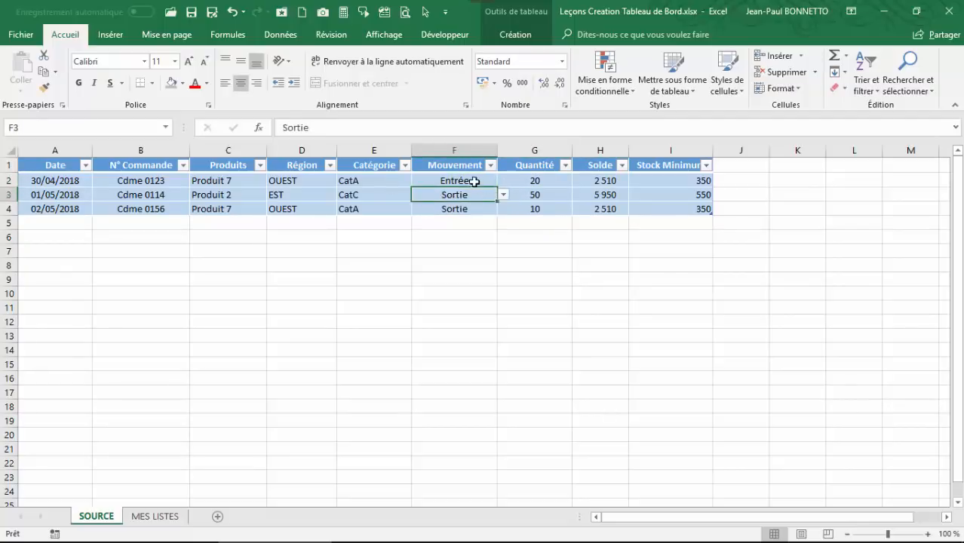
click(474, 183)
click(504, 182)
click(432, 201)
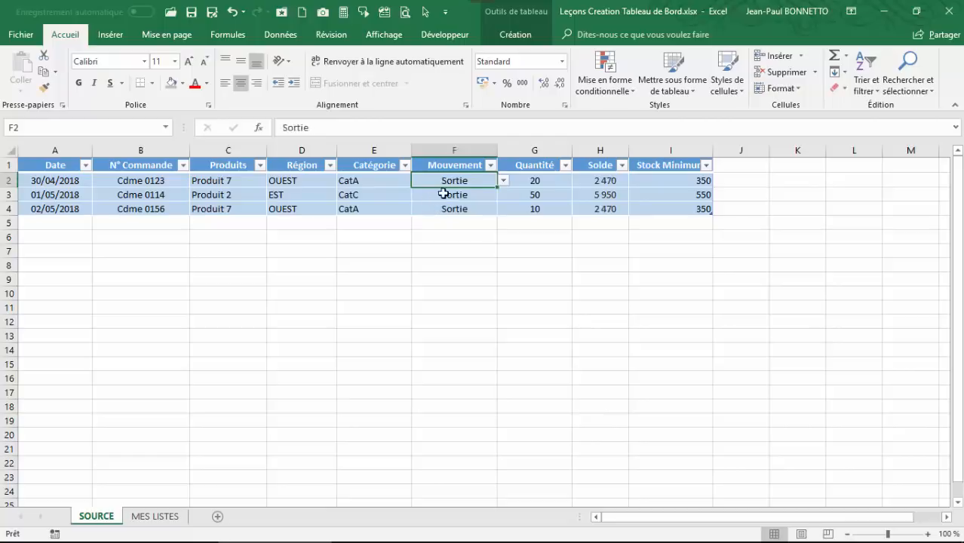
click(503, 182)
click(461, 190)
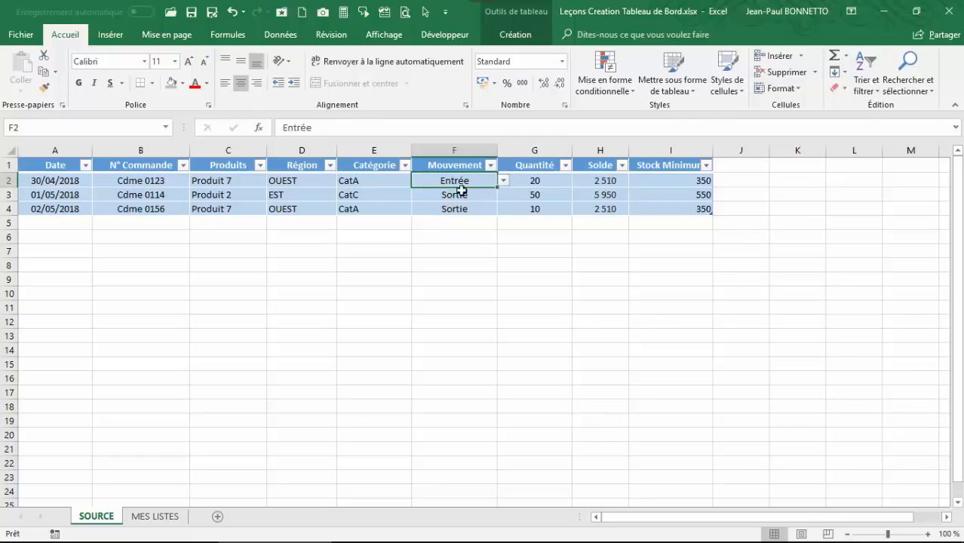
Compare the Solde cells of all three rows with the products chosen in the second and third rows
click(600, 184)
click(608, 196)
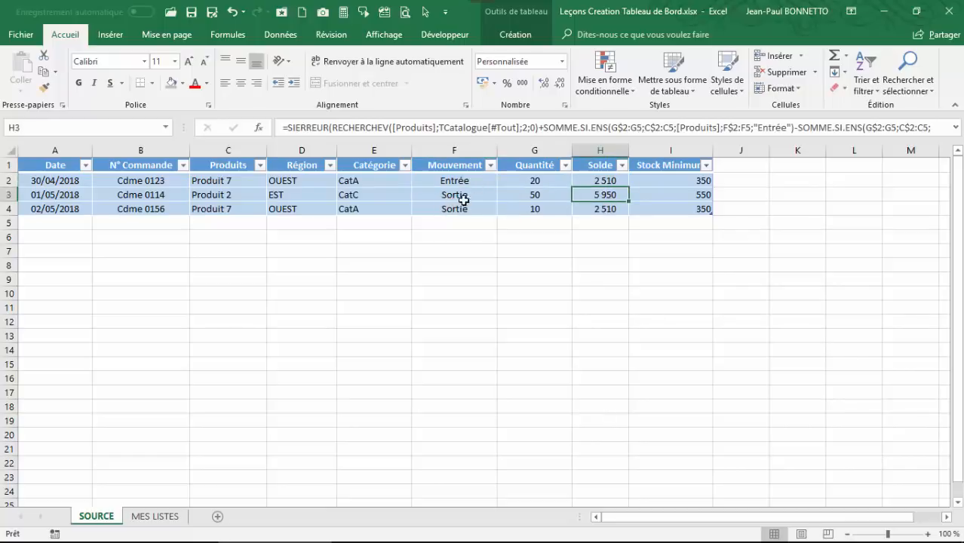
click(216, 194)
click(224, 207)
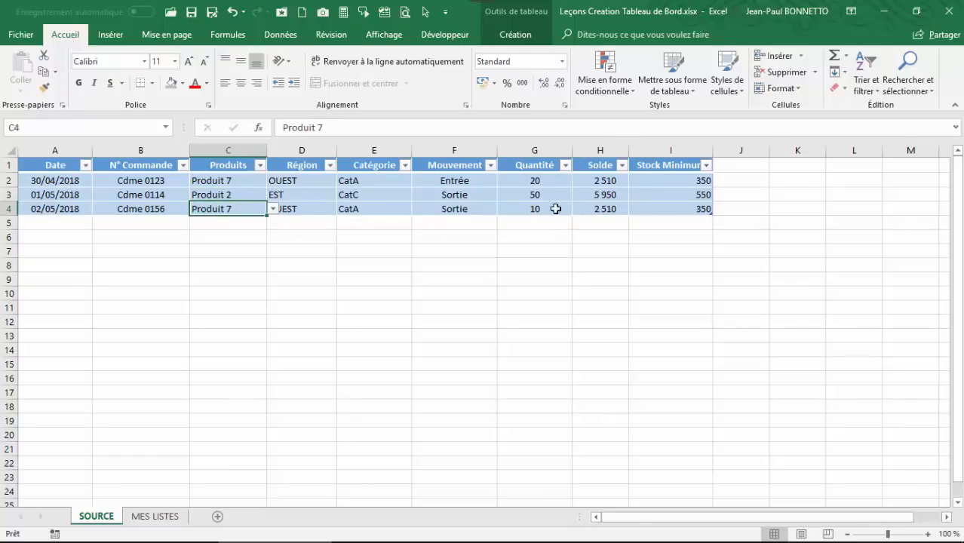
click(617, 210)
click(617, 182)
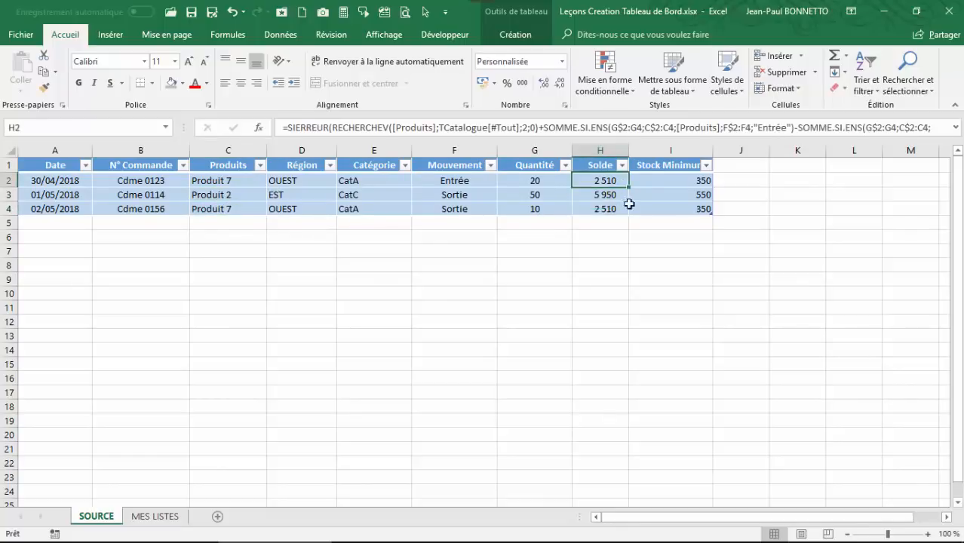
click(623, 196)
click(626, 209)
Fill the Solde formula from H2 down to H4, and review the formula in H2 without changing it
click(626, 182)
drag(627, 187, 627, 216)
click(610, 183)
click(533, 128)
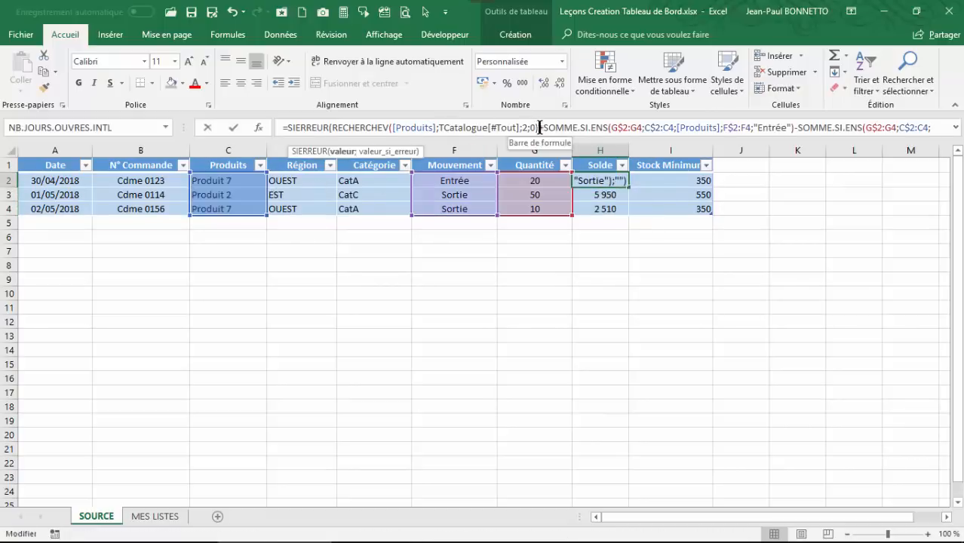
text(0)
click(607, 185)
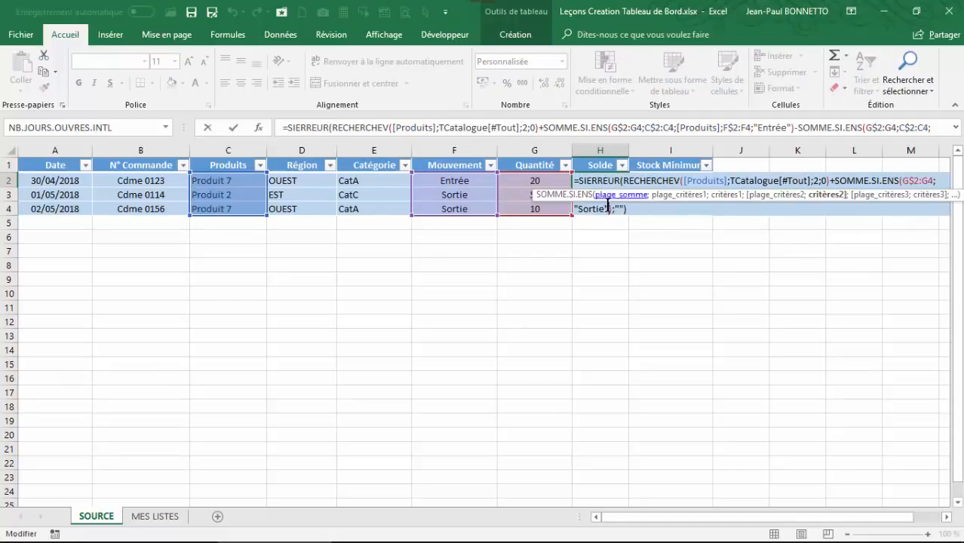
key(Escape)
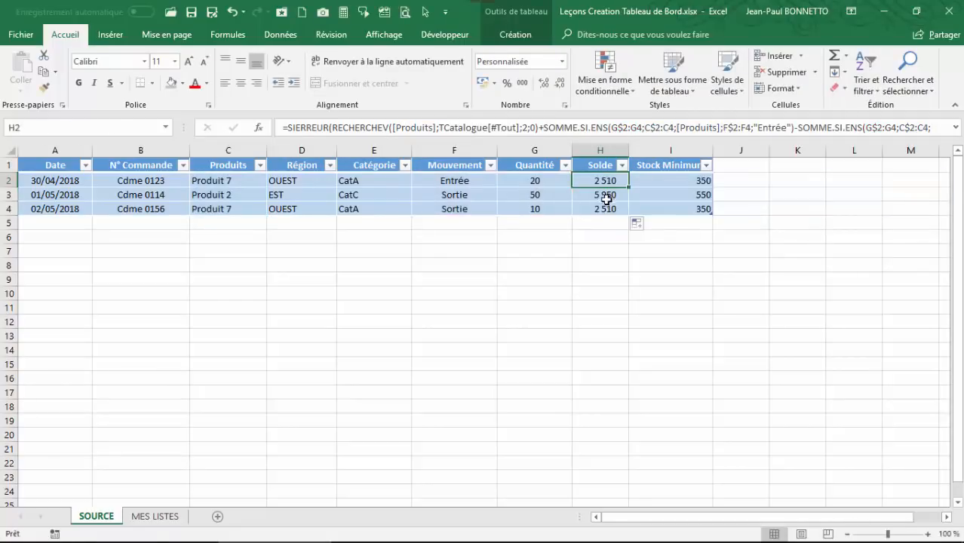
Set the 02/05/2018 row's Mouvement to Entrée and check its Solde
click(471, 209)
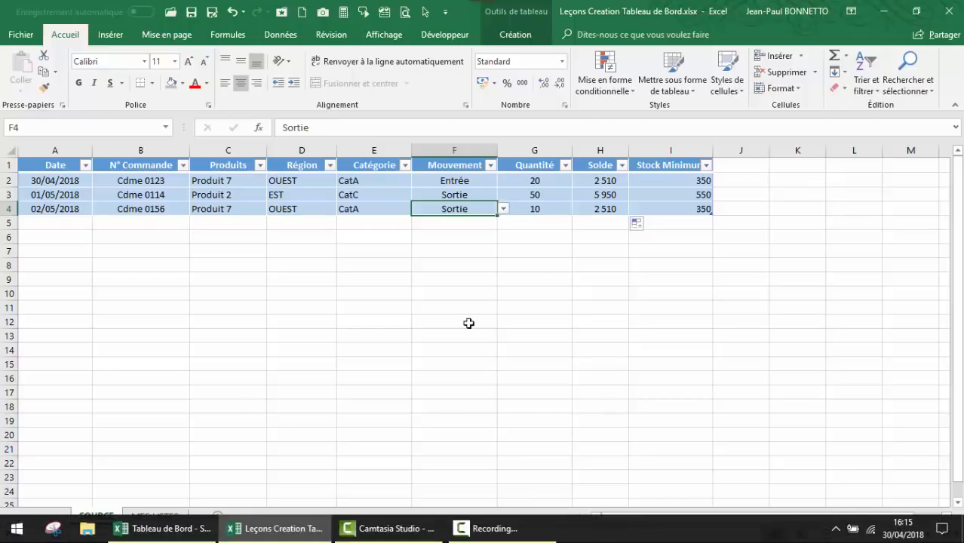
click(504, 213)
click(445, 221)
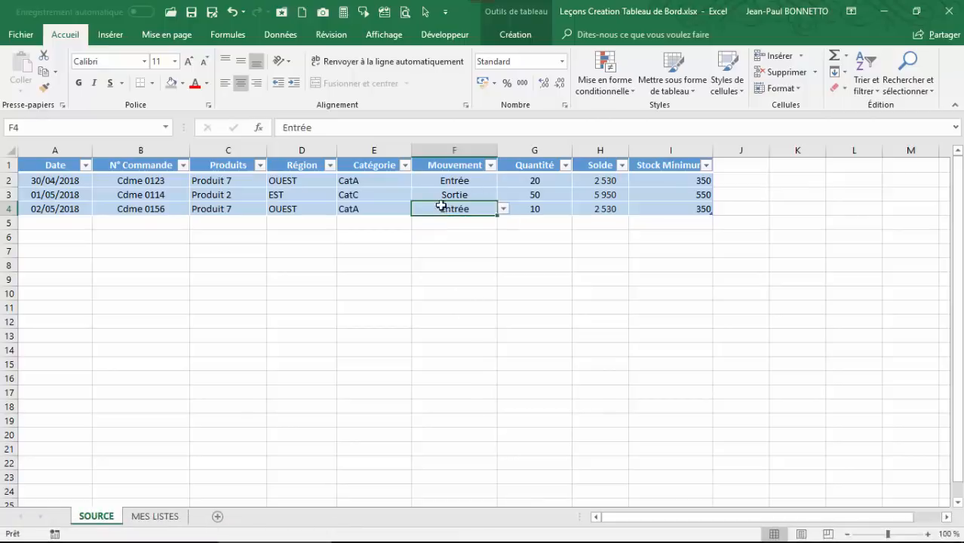
click(588, 208)
Copy the first row's Solde formula down to H4 and recheck the last row's Mouvement
click(611, 185)
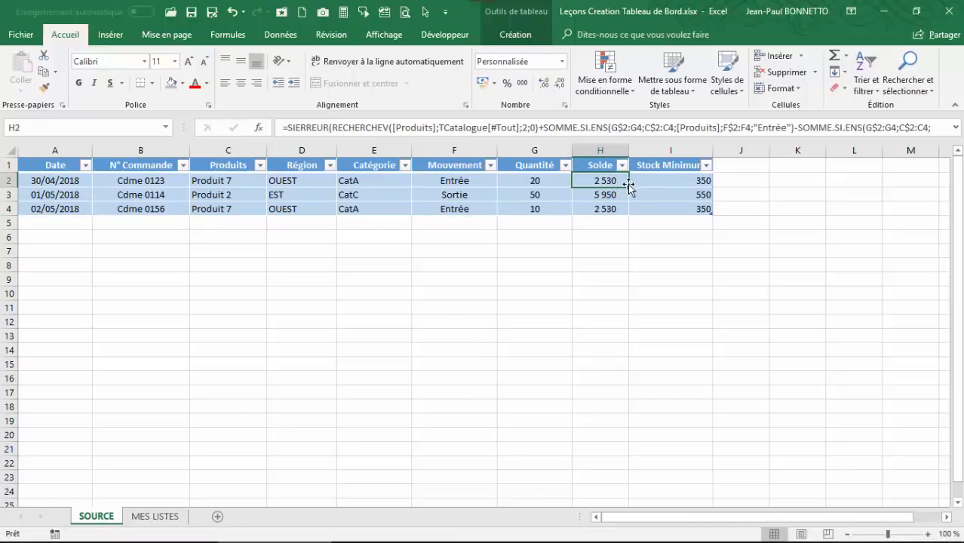
drag(629, 186, 629, 214)
click(608, 184)
click(478, 208)
Add a new row at the end of the table with the date 3/5 and its order number
click(698, 209)
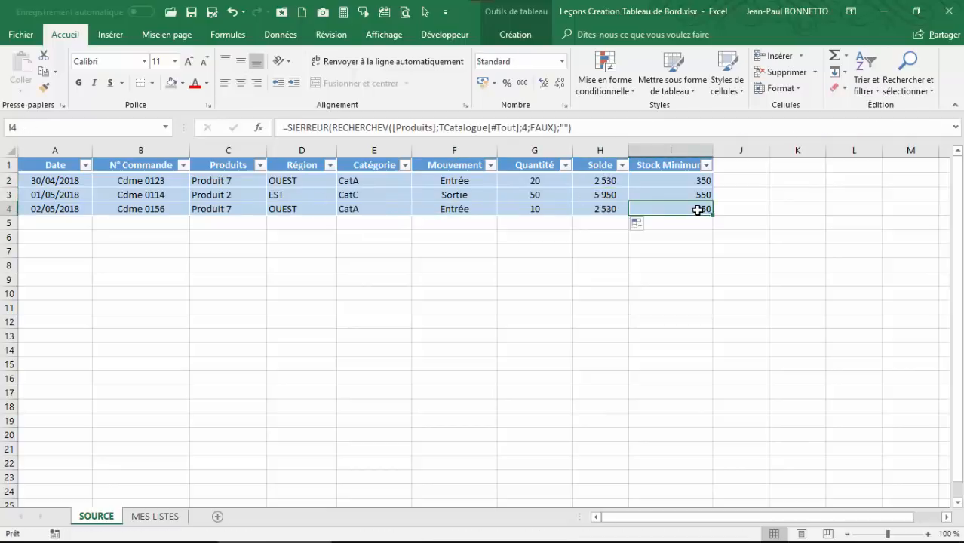
key(Tab)
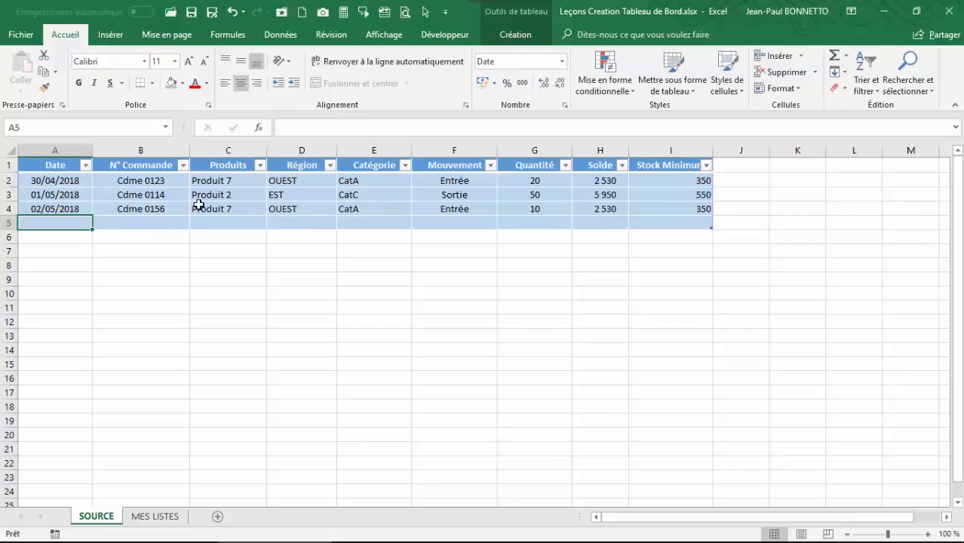
text(3/5)
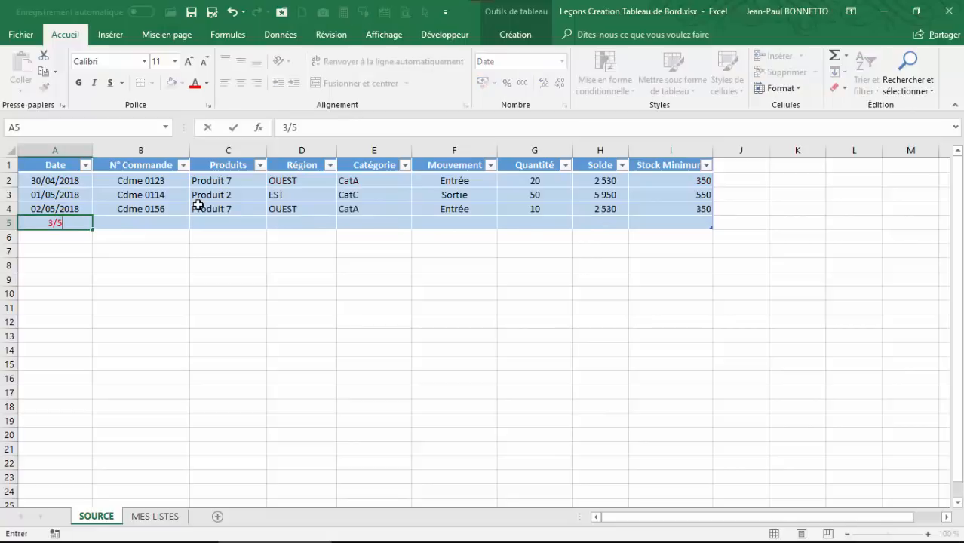
key(Tab)
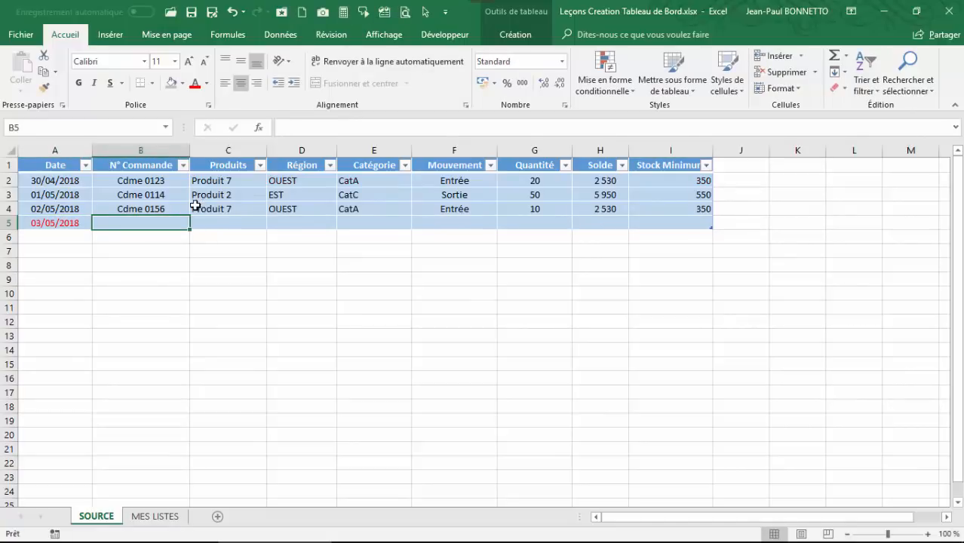
text(Cdme 0564)
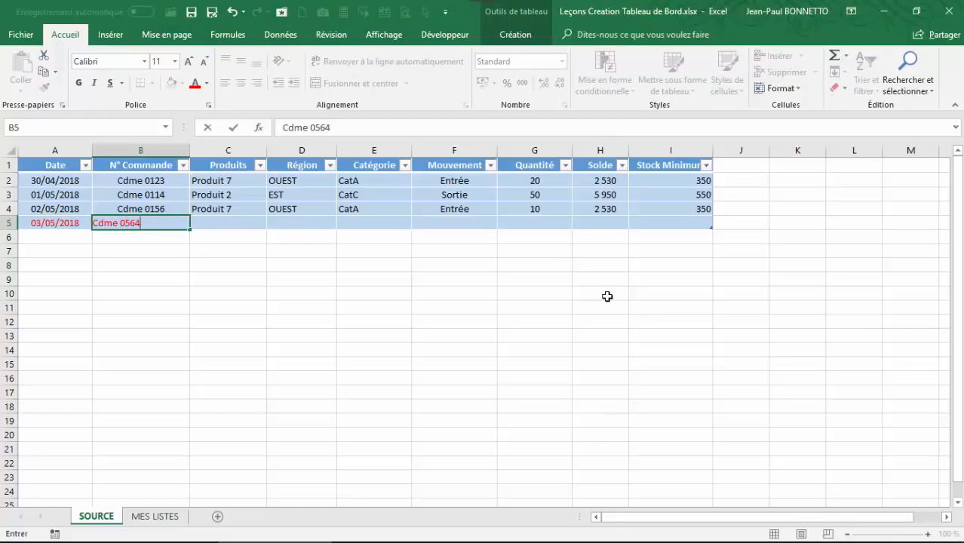
key(Tab)
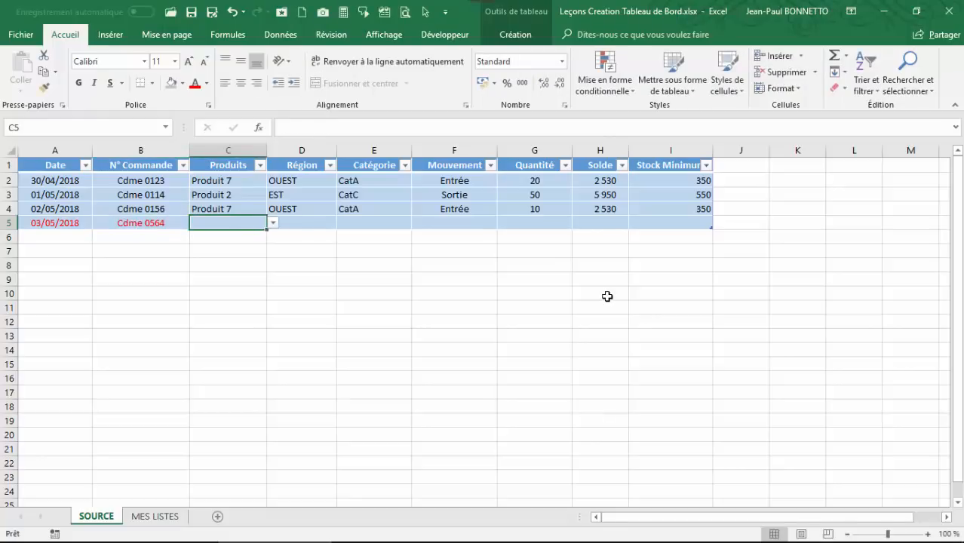
Choose Produit 8 as the new row's product and check its Région
click(274, 224)
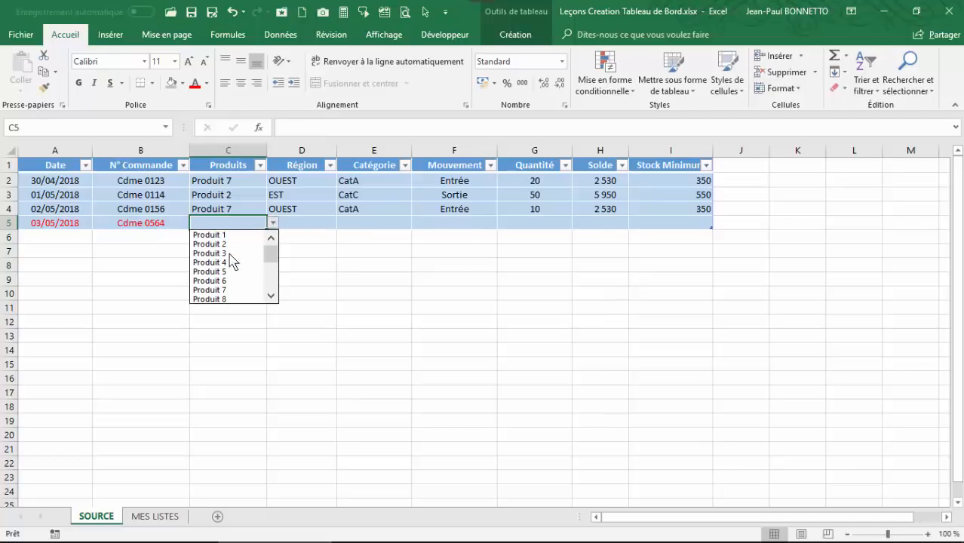
click(227, 298)
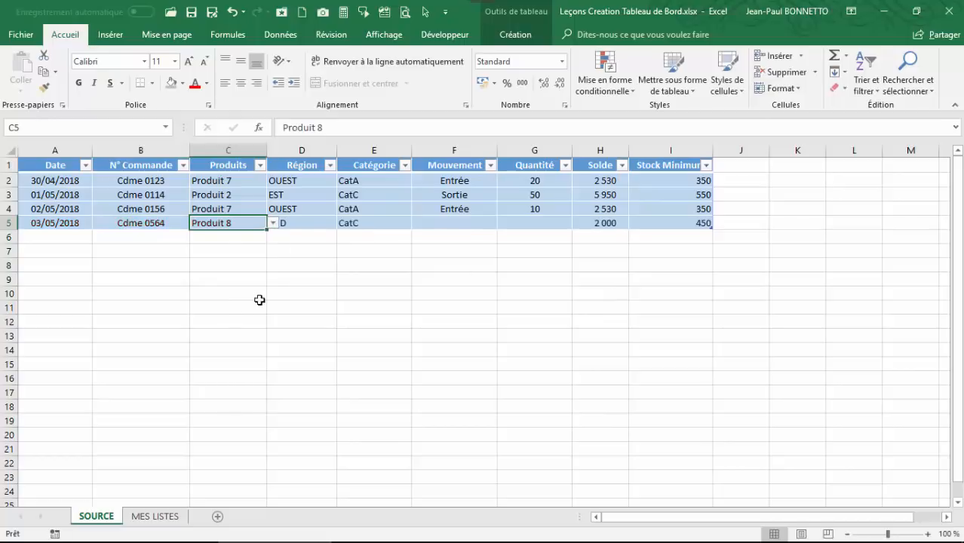
click(299, 223)
Set the new row's Mouvement to Entrée and its Quantité to 10
click(431, 221)
click(503, 223)
click(446, 235)
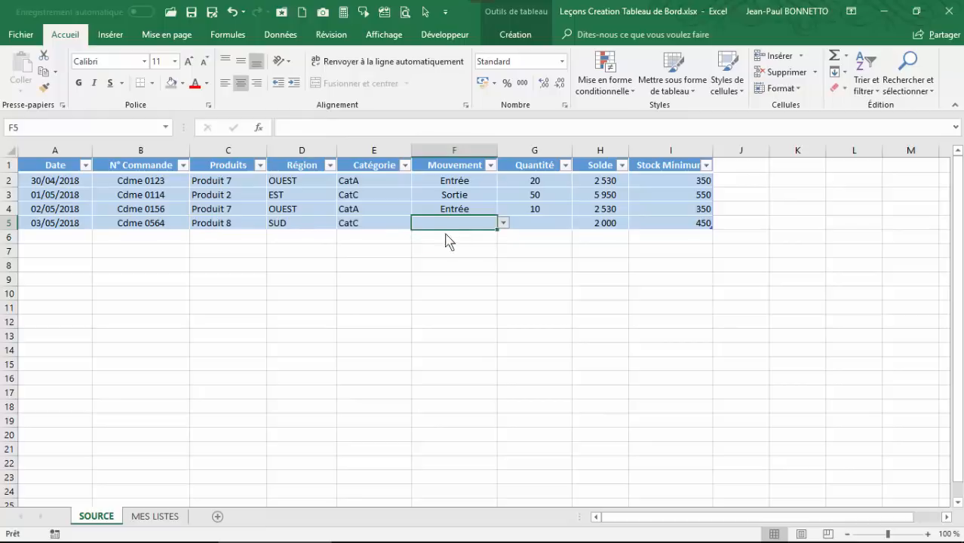
click(546, 221)
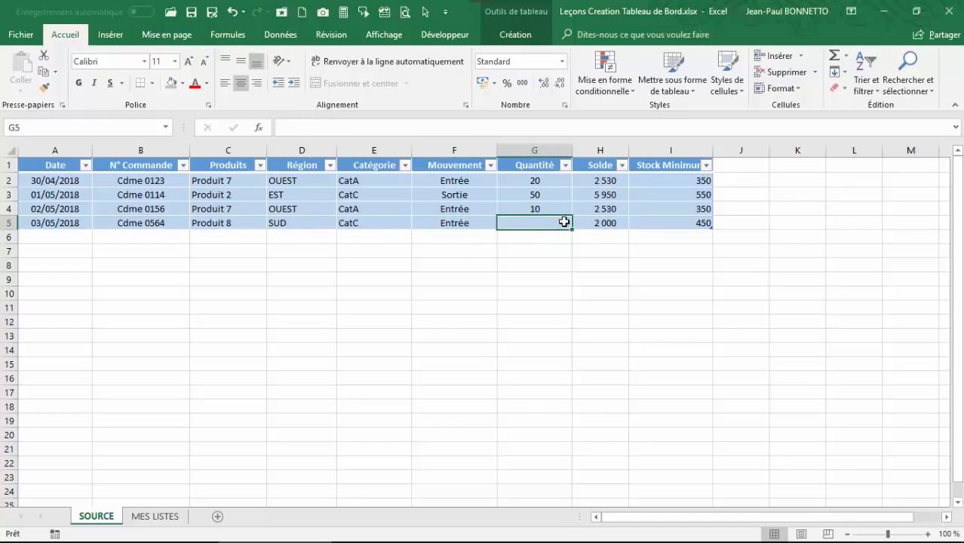
text(10)
key(Tab)
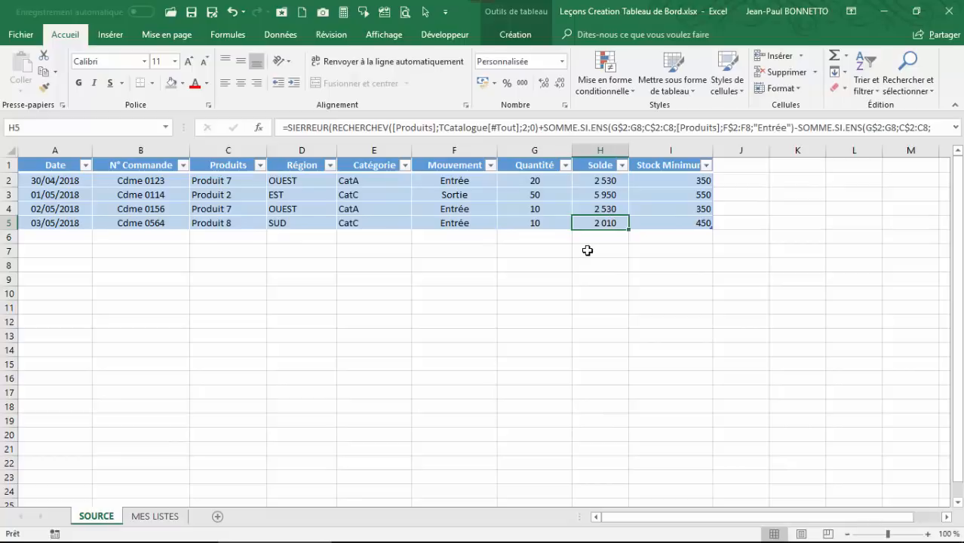
Check the 02/05/2018 row's Mouvement, and fill the Solde formula from H2 down to H5
click(458, 211)
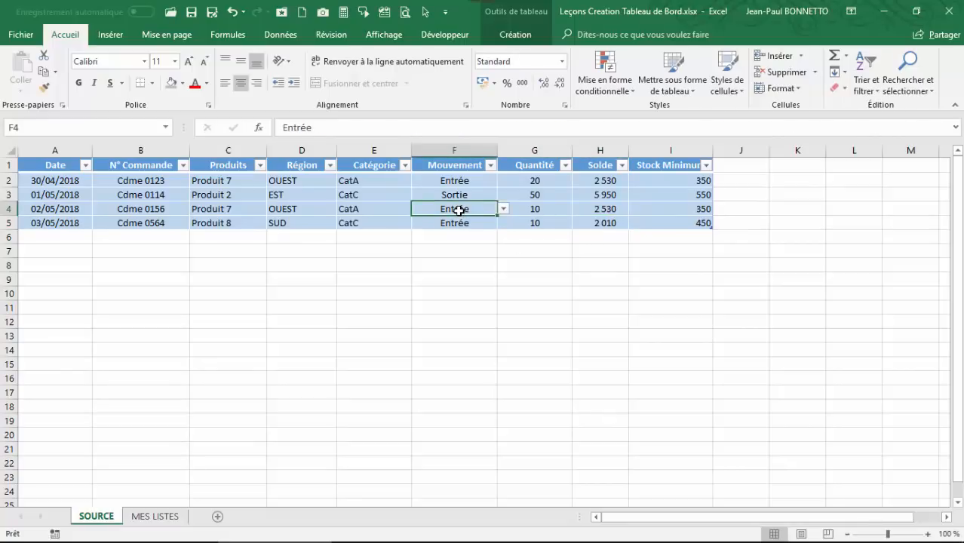
click(592, 181)
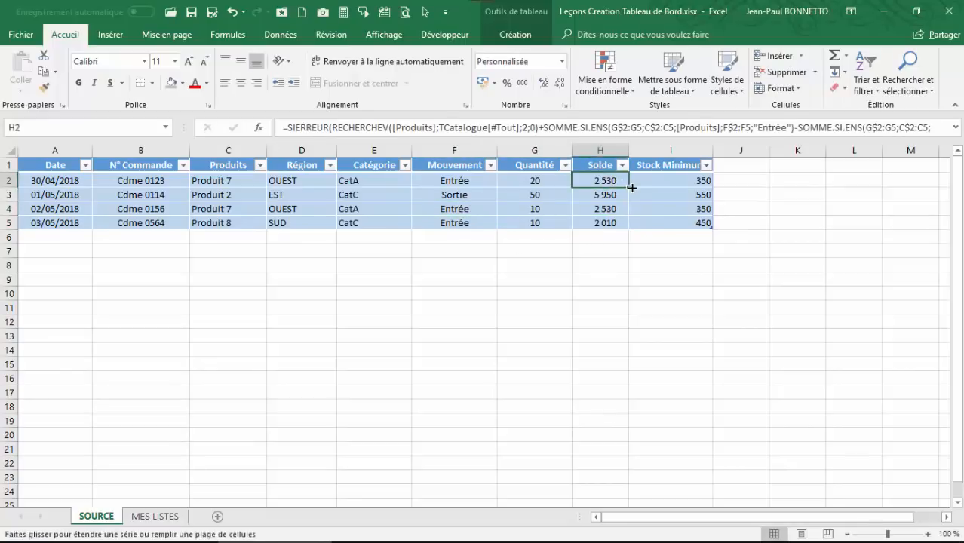
double_click(629, 187)
Switch the 02/05/2018 row's product to Produit 8
click(374, 209)
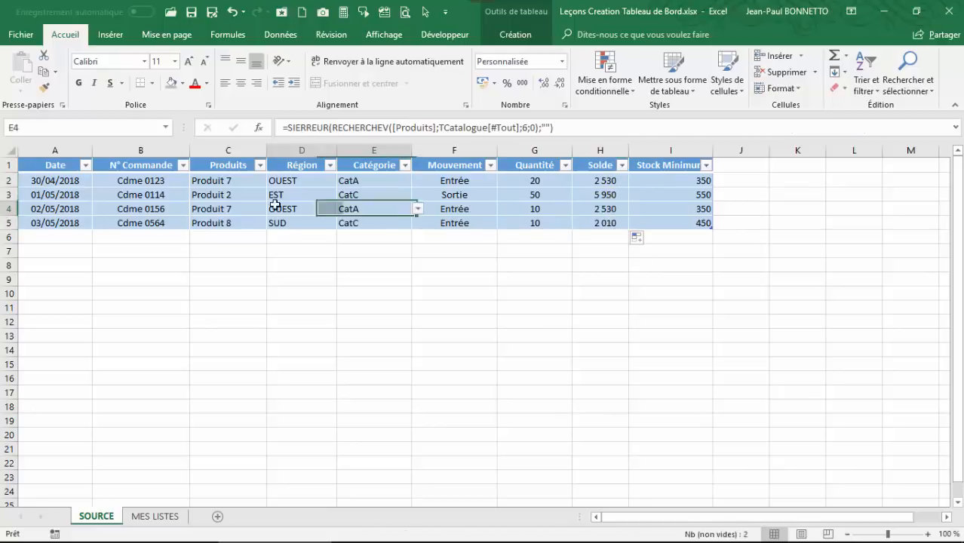
drag(224, 206, 267, 218)
click(274, 208)
click(220, 231)
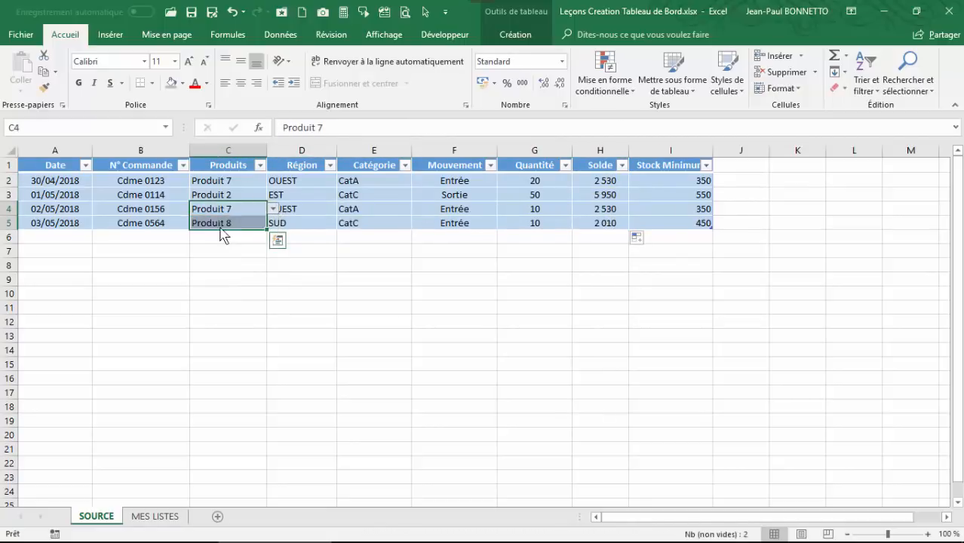
click(257, 211)
click(273, 210)
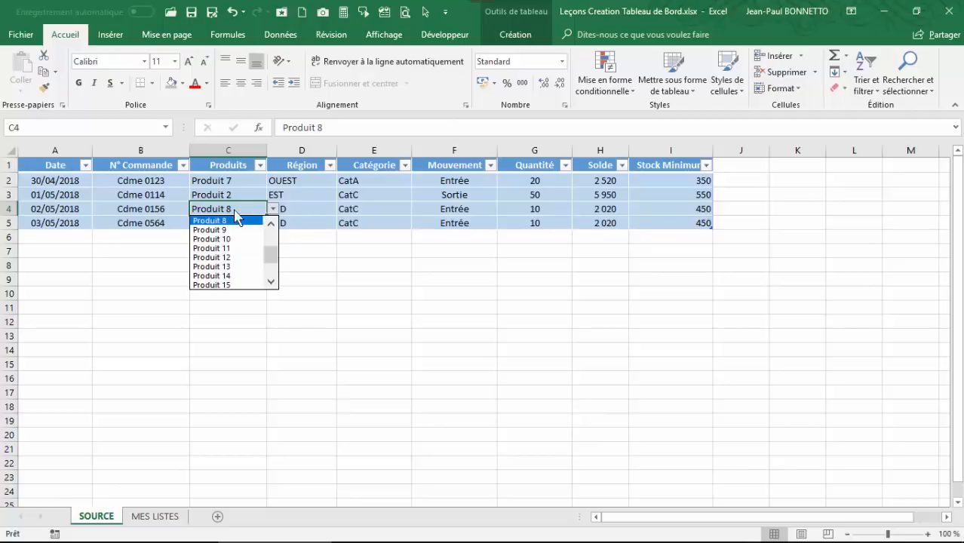
Set the 02/05/2018 row's product to Produit 6 and check its Solde
click(273, 209)
click(273, 210)
click(271, 225)
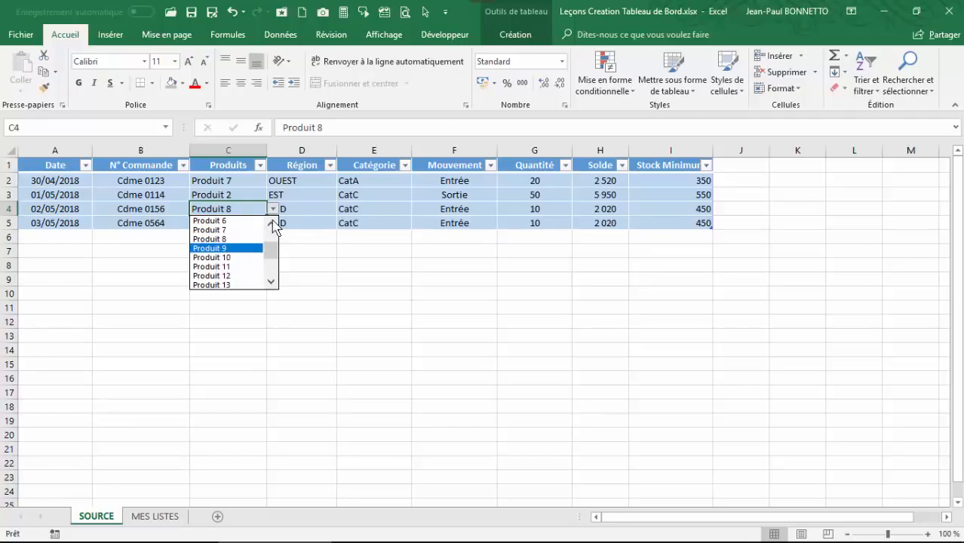
click(271, 225)
click(226, 220)
click(594, 213)
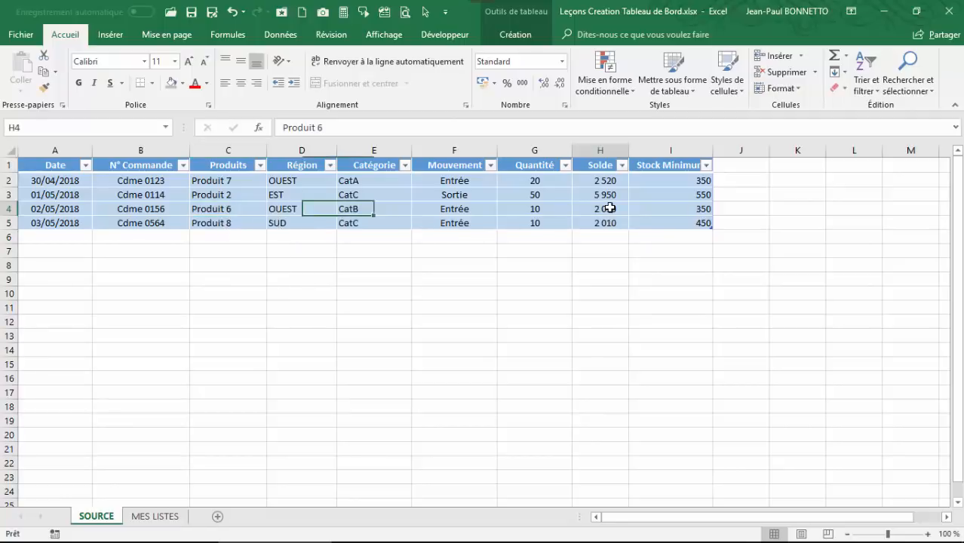
click(603, 223)
Set the 03/05/2018 row's product to Produit 12 and check its Solde
click(232, 225)
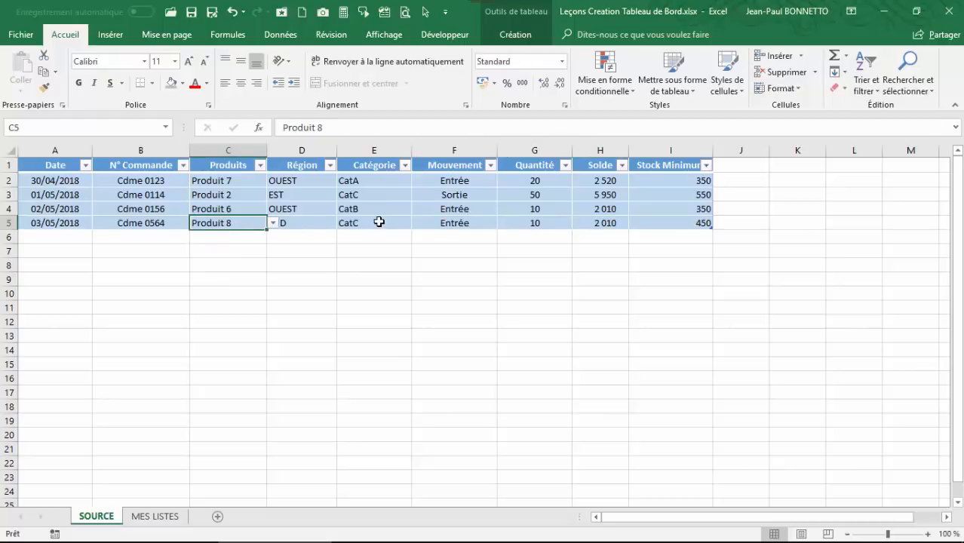
click(273, 223)
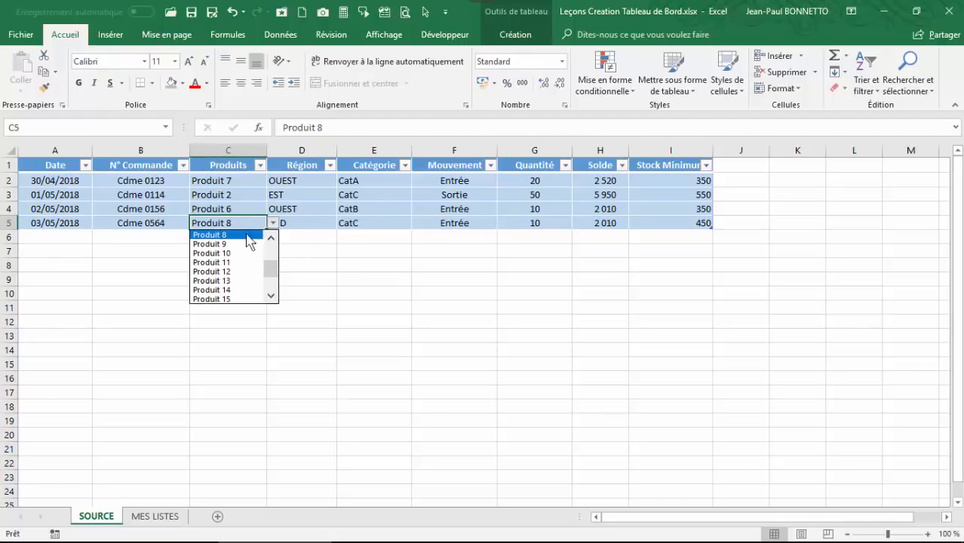
click(226, 270)
click(481, 220)
click(581, 222)
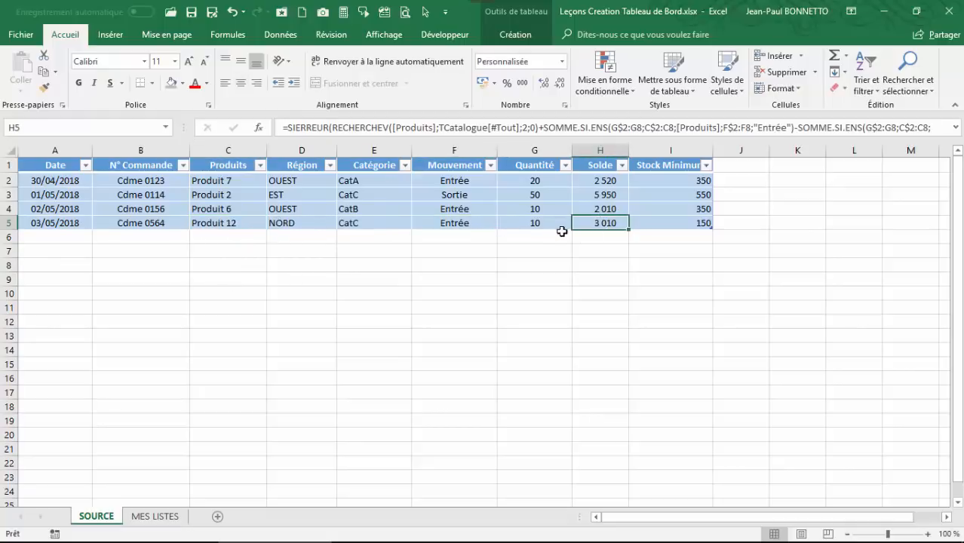
Review the Solde column from the last row up to H2, along with the first row's Mouvement and Quantité
key(Up)
key(Up)
key(Up)
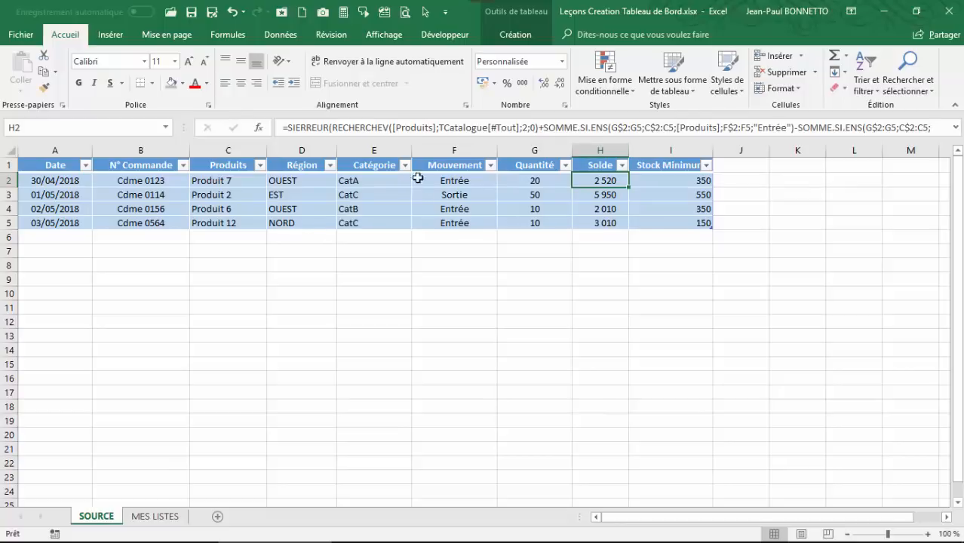
click(454, 183)
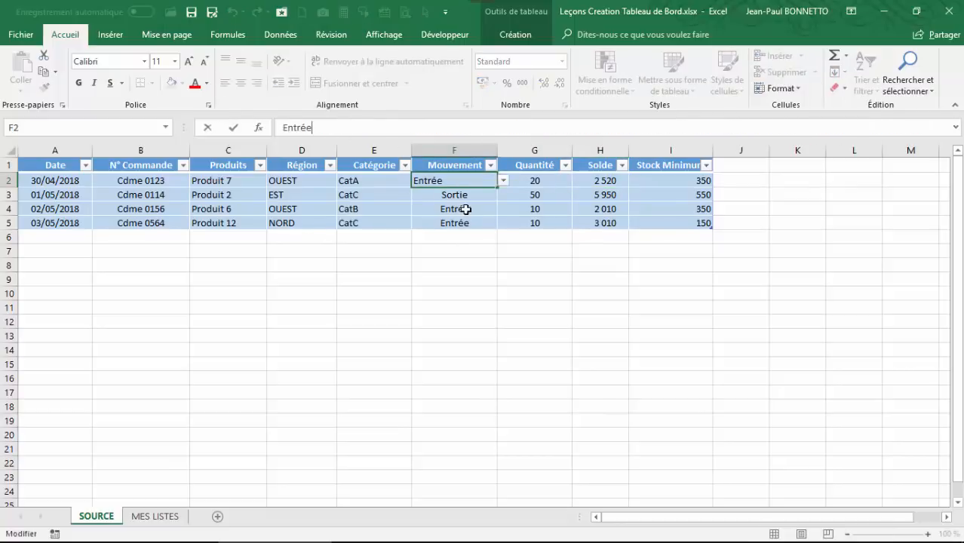
key(Down)
key(Down)
key(Down)
click(555, 183)
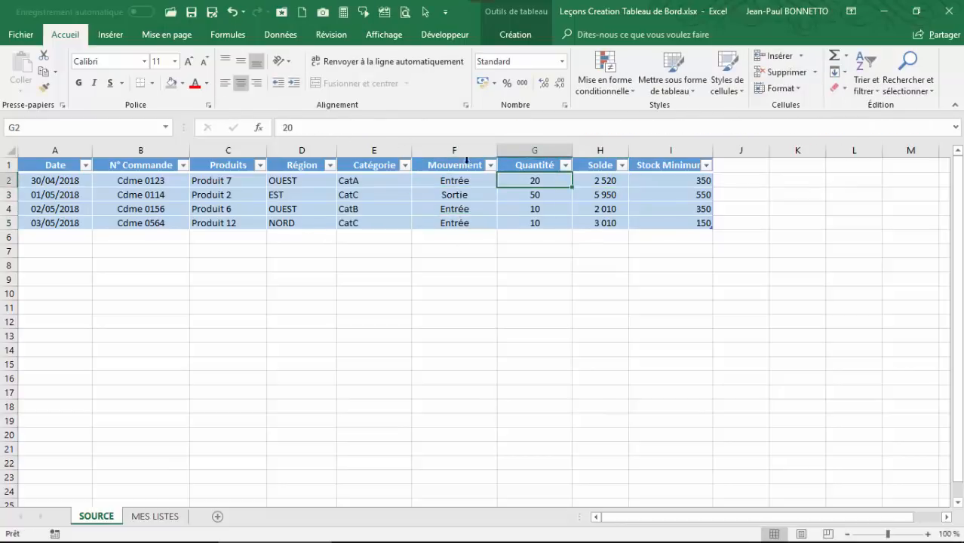
Examine the Entrée and Sortie conditions of the Solde formula in H2
click(588, 185)
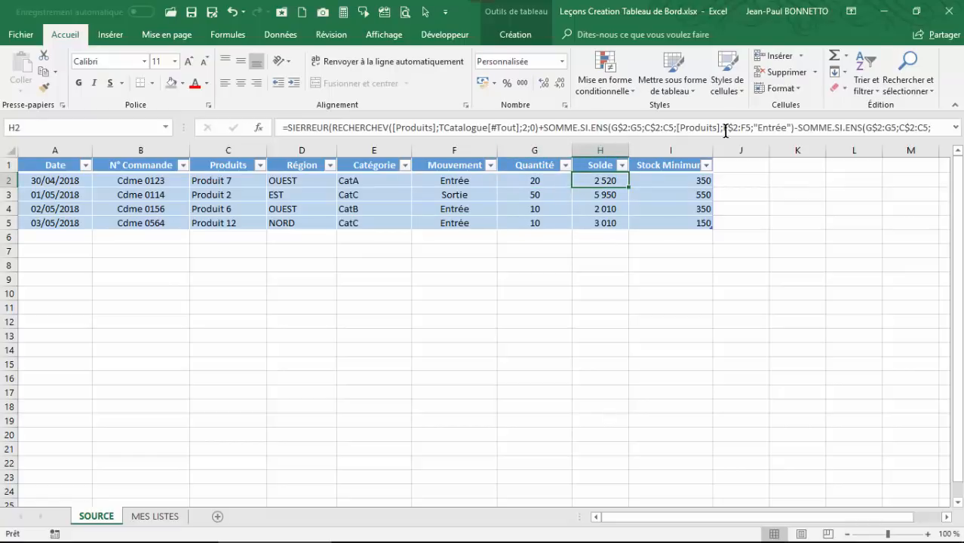
click(787, 127)
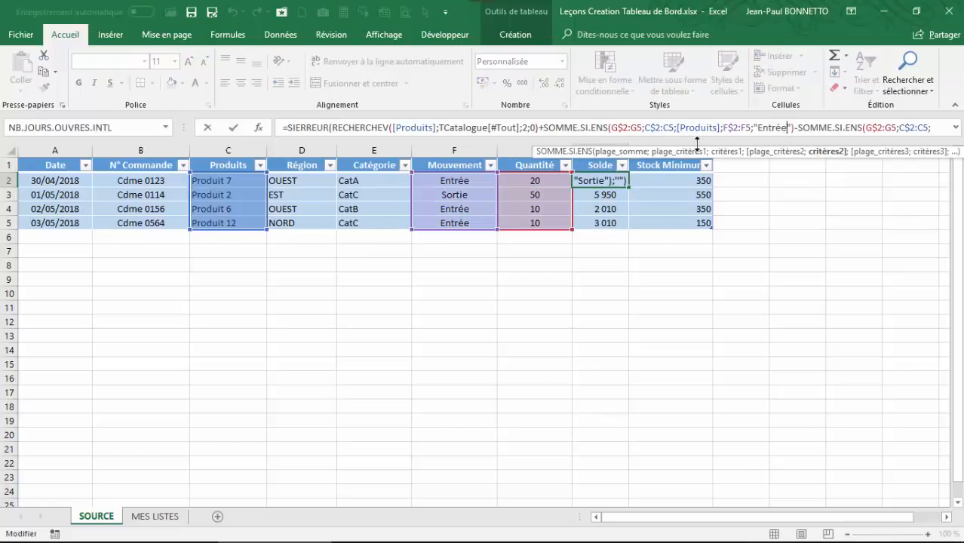
drag(948, 127, 961, 128)
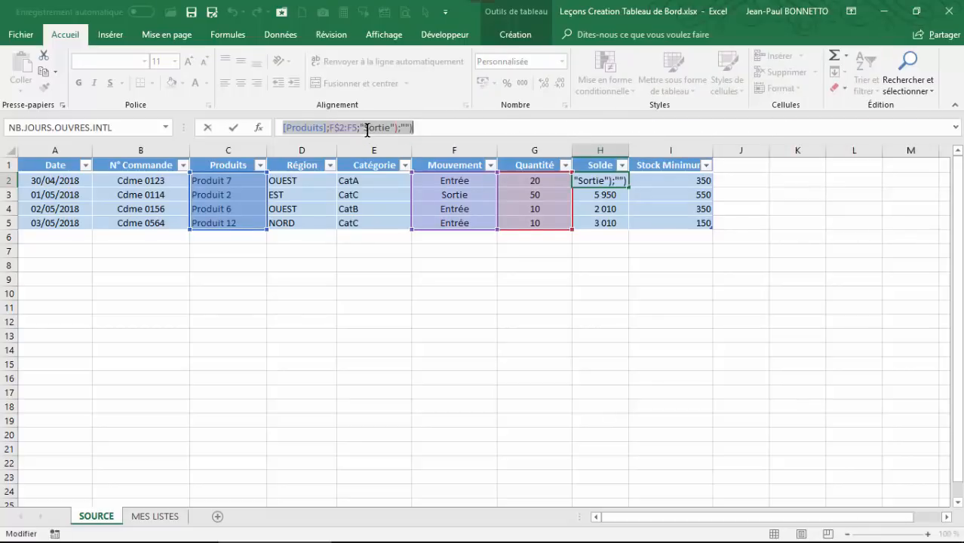
click(366, 128)
click(772, 224)
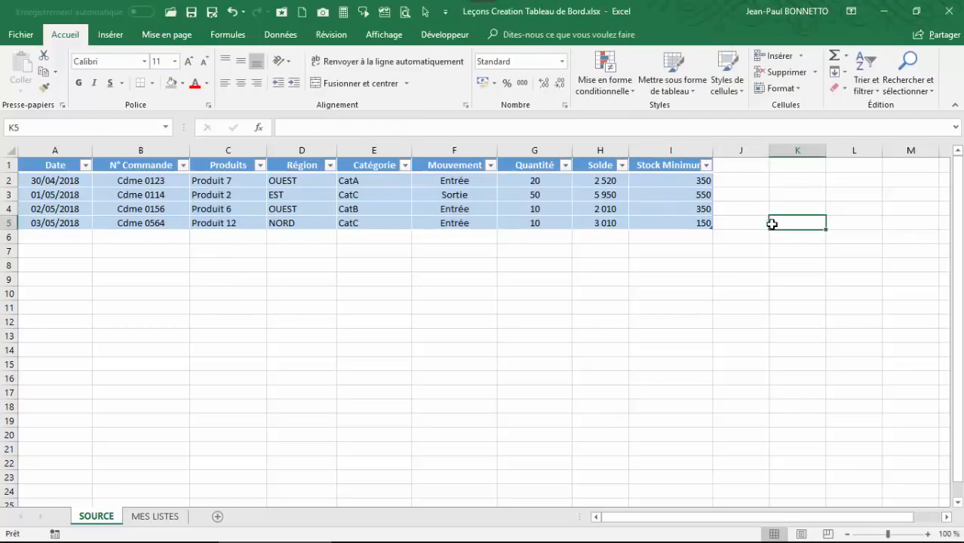
click(387, 203)
click(157, 196)
click(146, 219)
click(151, 265)
click(154, 378)
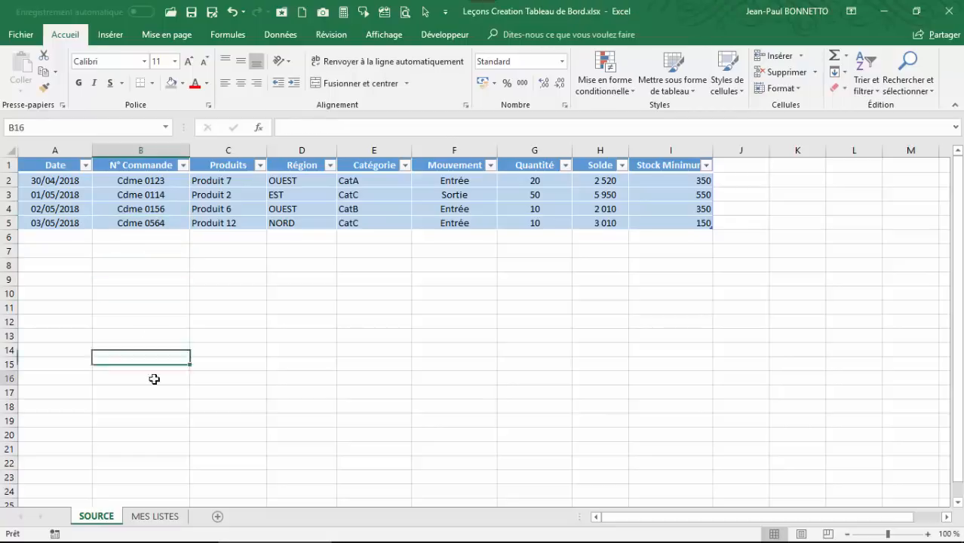
click(162, 421)
click(172, 209)
click(185, 279)
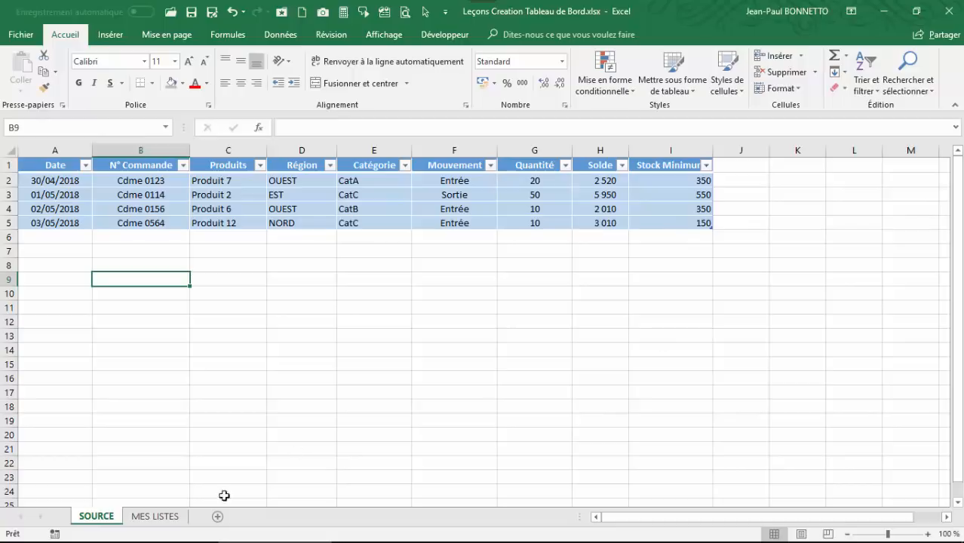
Switch to the Tableau de Bord - Suivi de Stock(V3) workbook, open its stock movements table from the menu sheet and look through its rows
mouse_move(231, 540)
click(189, 532)
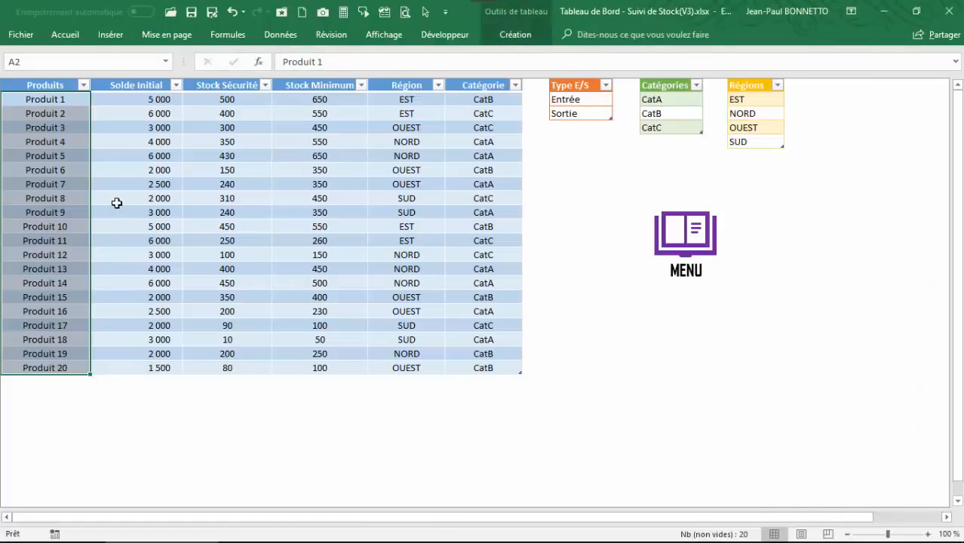
click(695, 238)
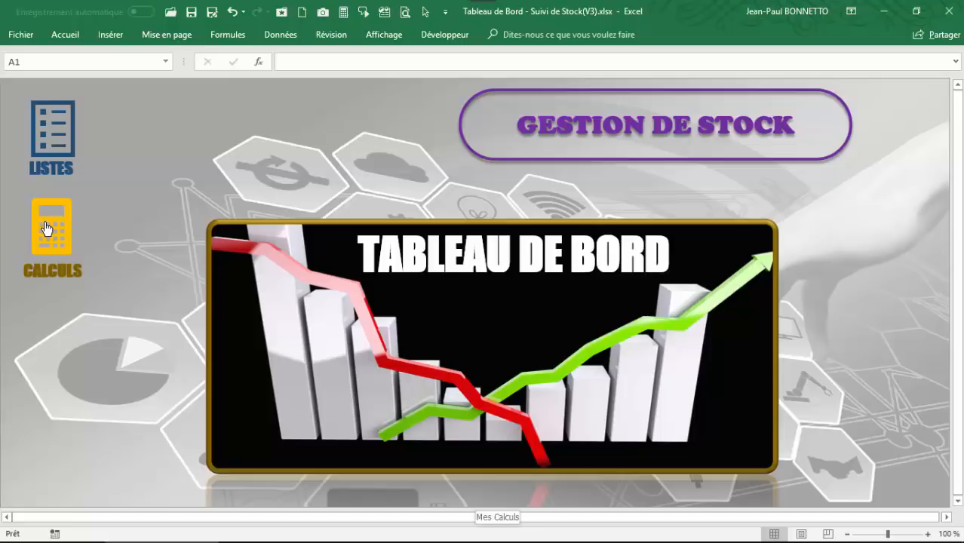
click(591, 147)
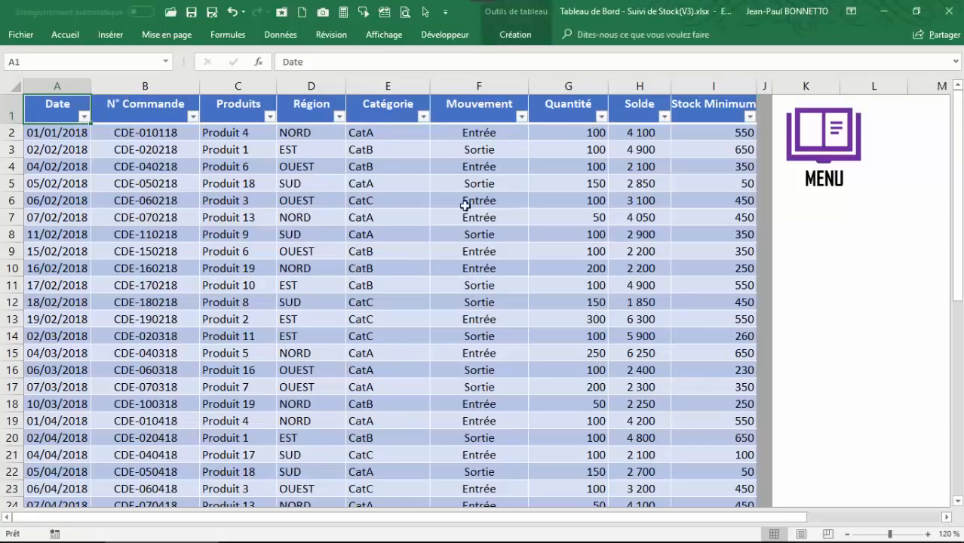
scroll(38, 253, down, 6)
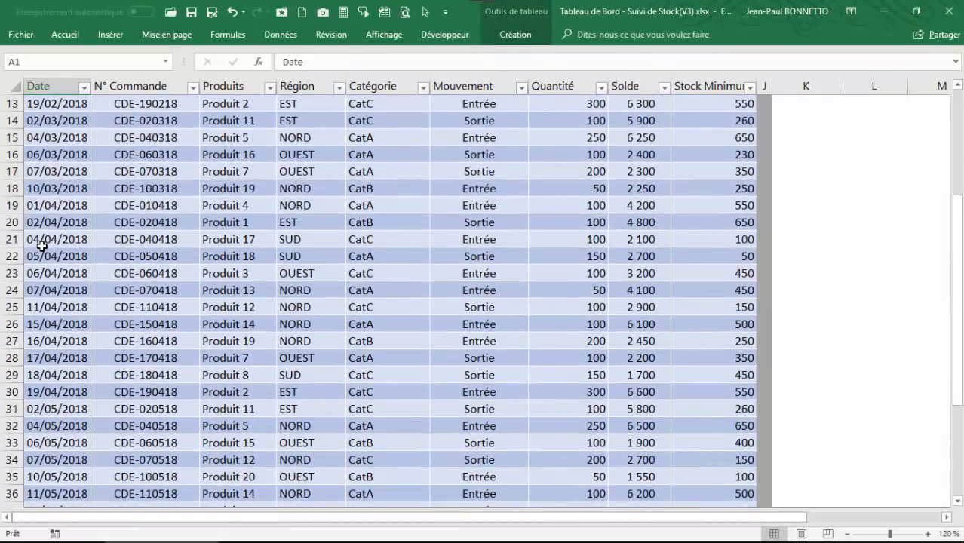
scroll(41, 252, down, 3)
scroll(41, 255, up, 5)
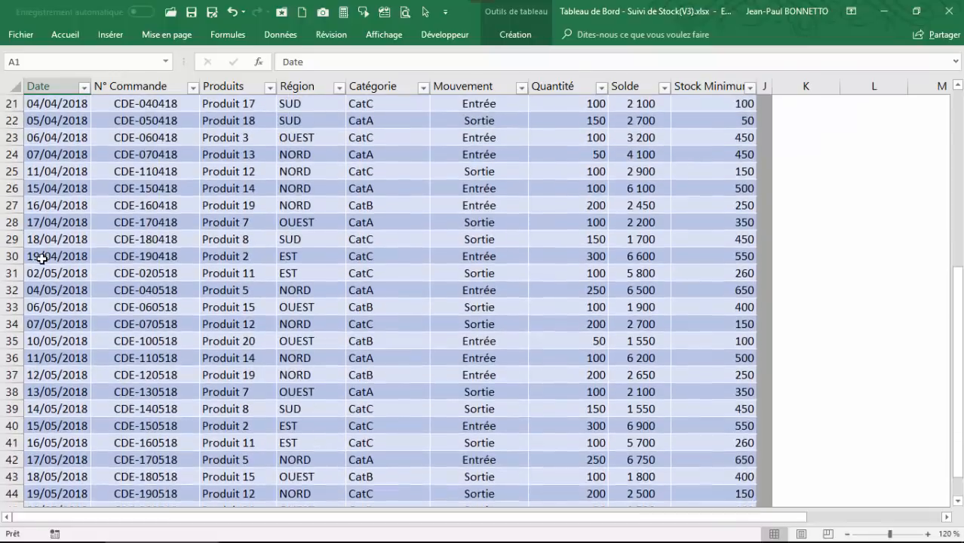
scroll(43, 259, down, 6)
scroll(98, 207, up, 10)
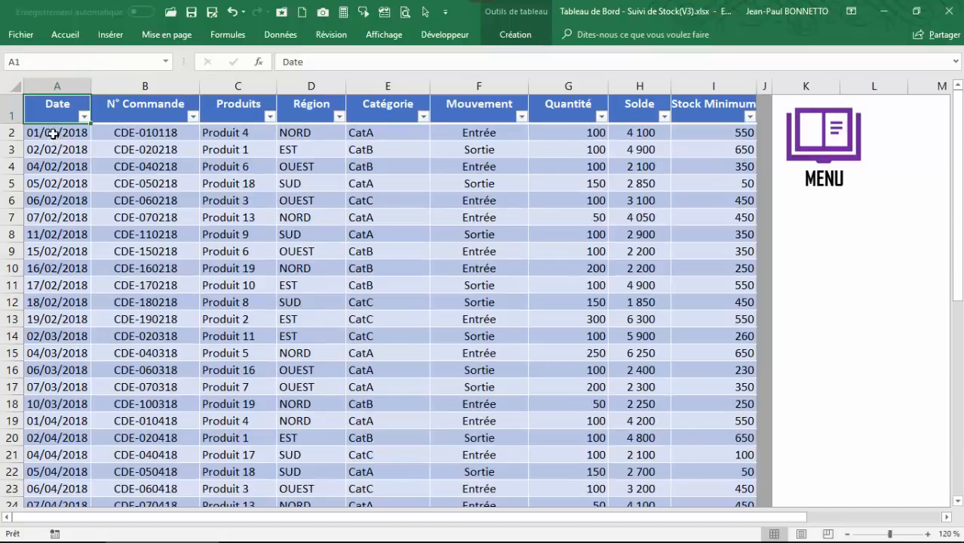
Copy the Date, N° Commande and Produits data in A2:C46 of the stock movements table
drag(54, 134, 695, 494)
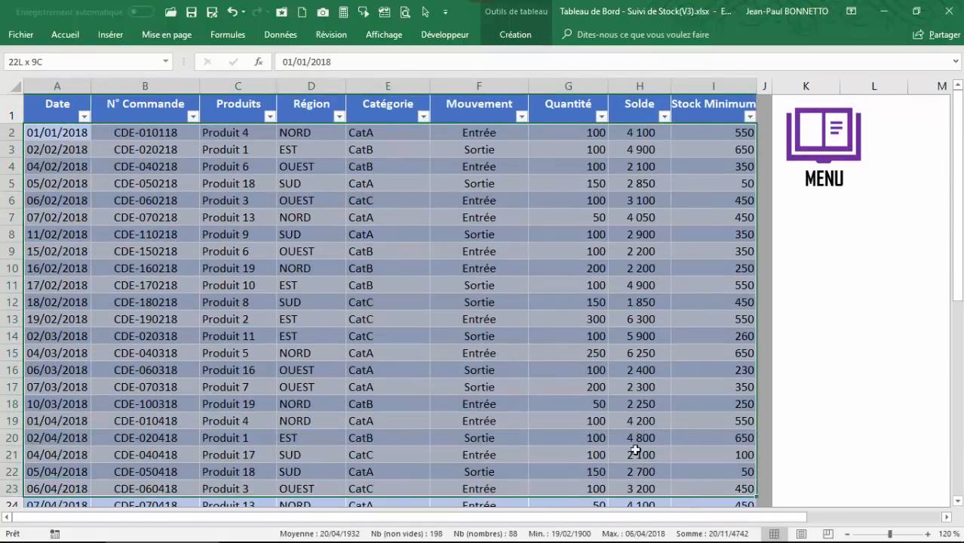
drag(635, 451, 219, 484)
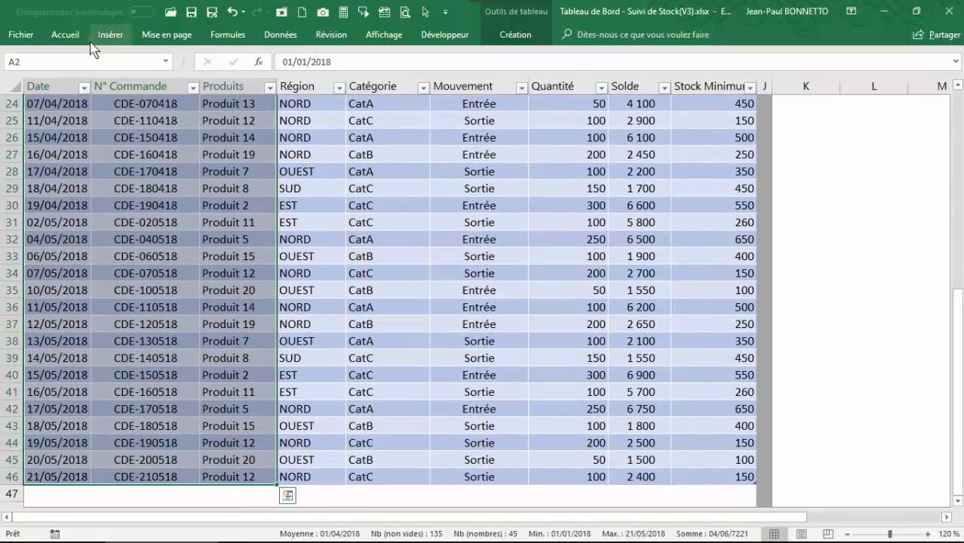
click(68, 35)
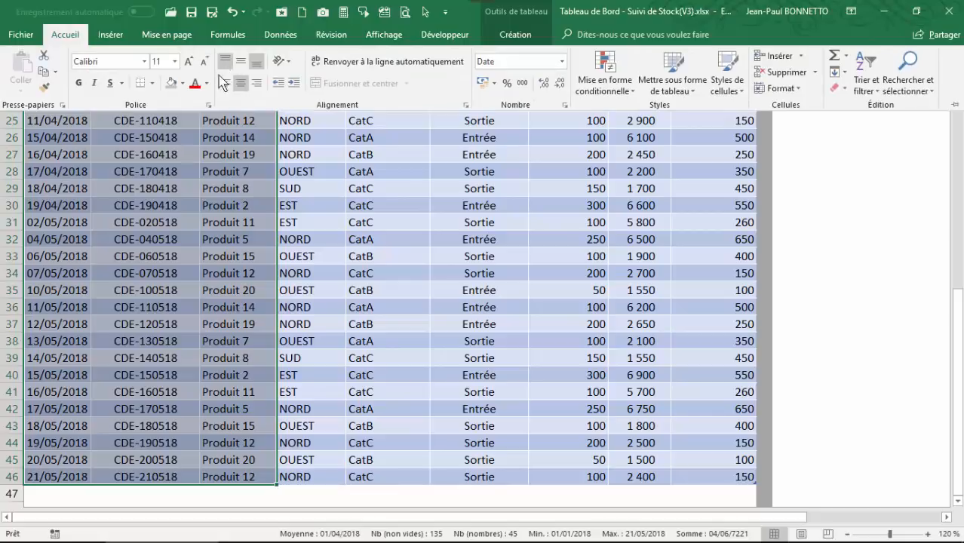
click(44, 71)
scroll(91, 120, up, 8)
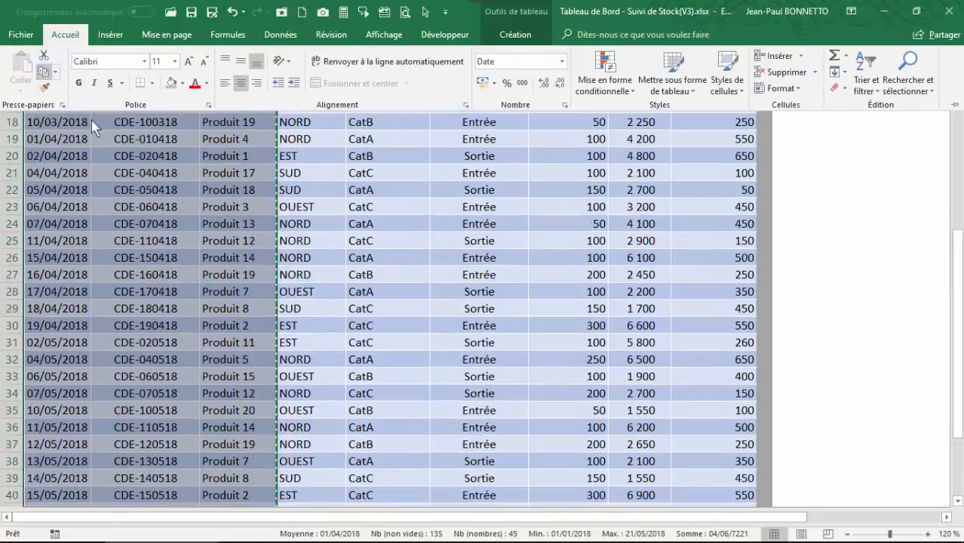
Return to the Leçons Creation Tableau de Bord workbook and paste the copied data below the SOURCE table, starting at A6
click(273, 524)
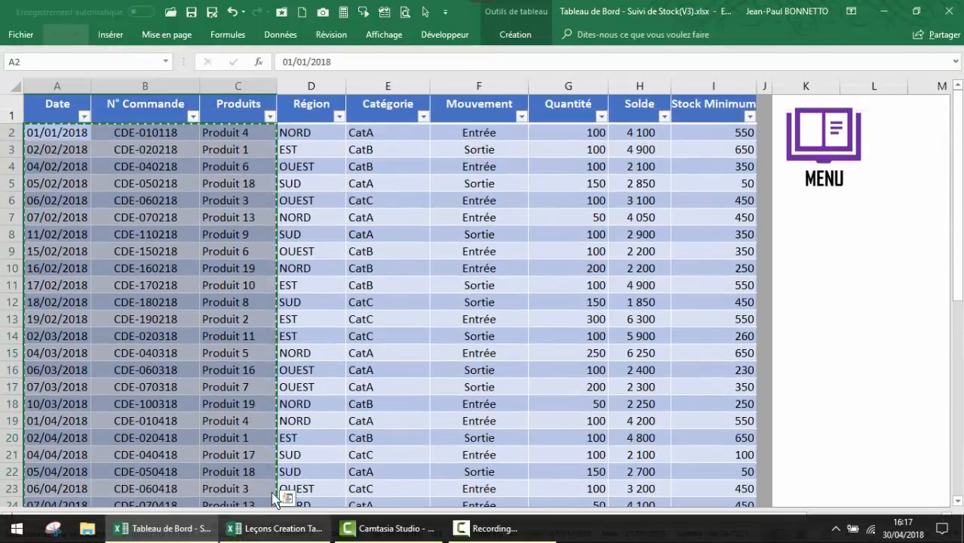
click(56, 236)
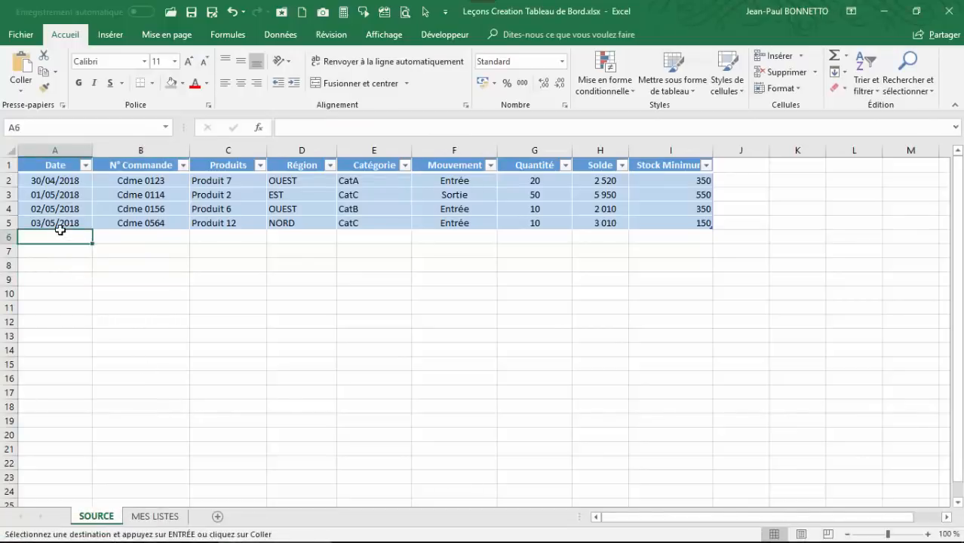
click(21, 85)
click(21, 183)
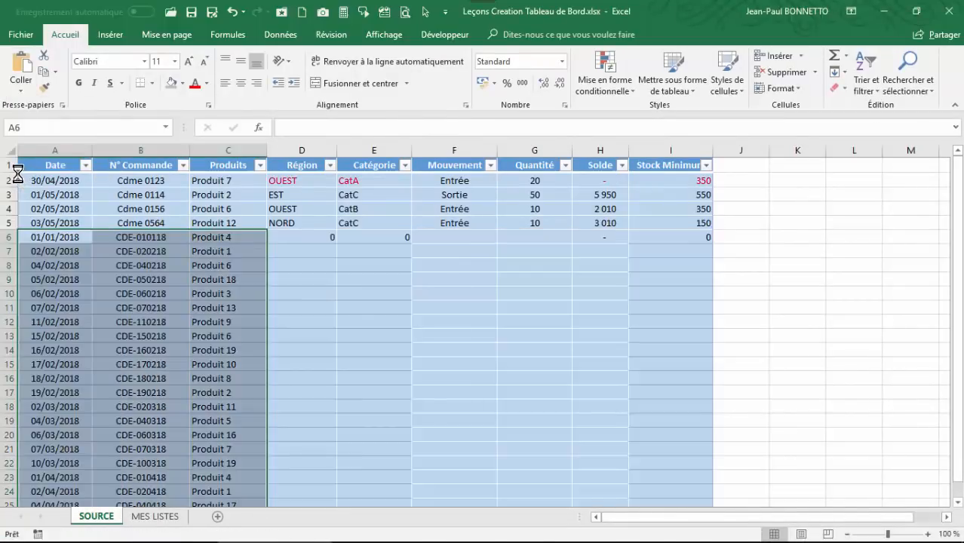
Examine the pasted rows of the SOURCE table, comparing their products and calculated columns with the row above them
click(216, 222)
click(433, 221)
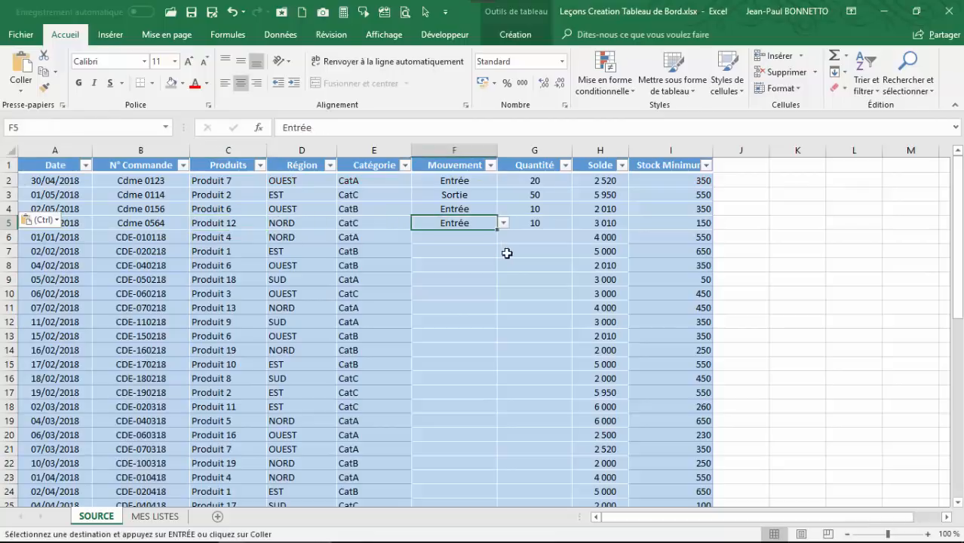
click(531, 224)
click(371, 224)
click(215, 237)
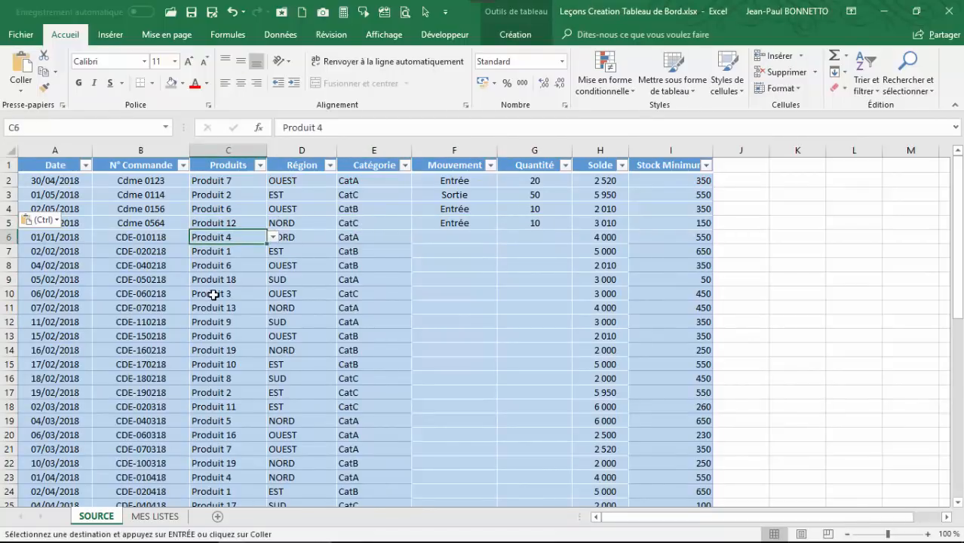
click(215, 252)
click(214, 295)
scroll(214, 295, down, 5)
scroll(246, 292, up, 5)
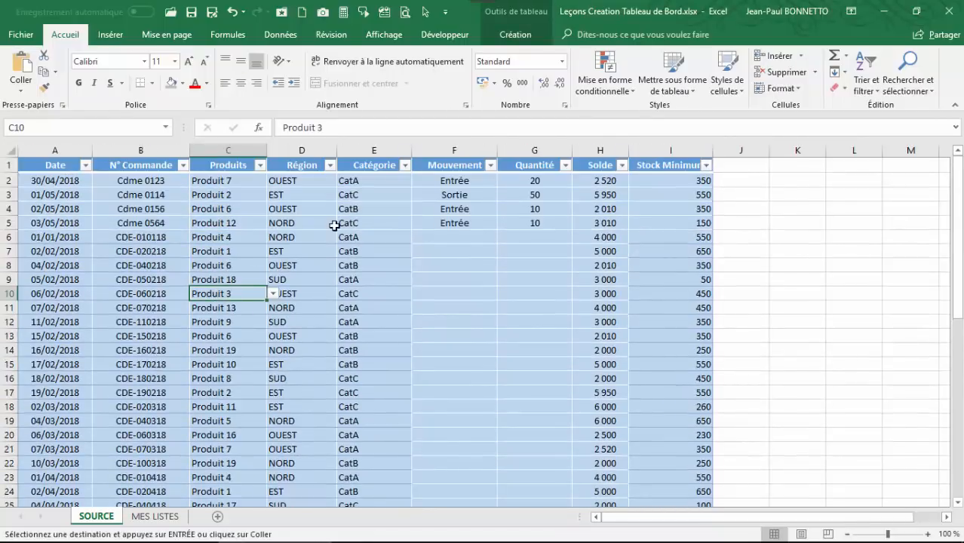
Set the Mouvement of the first pasted row, dated 01/01/2018, to Entrée
click(469, 234)
click(503, 238)
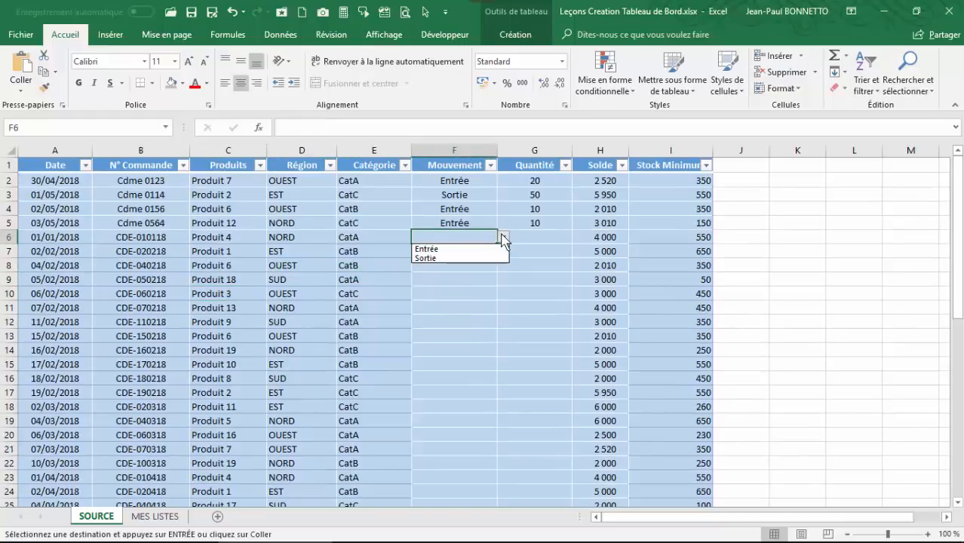
click(462, 249)
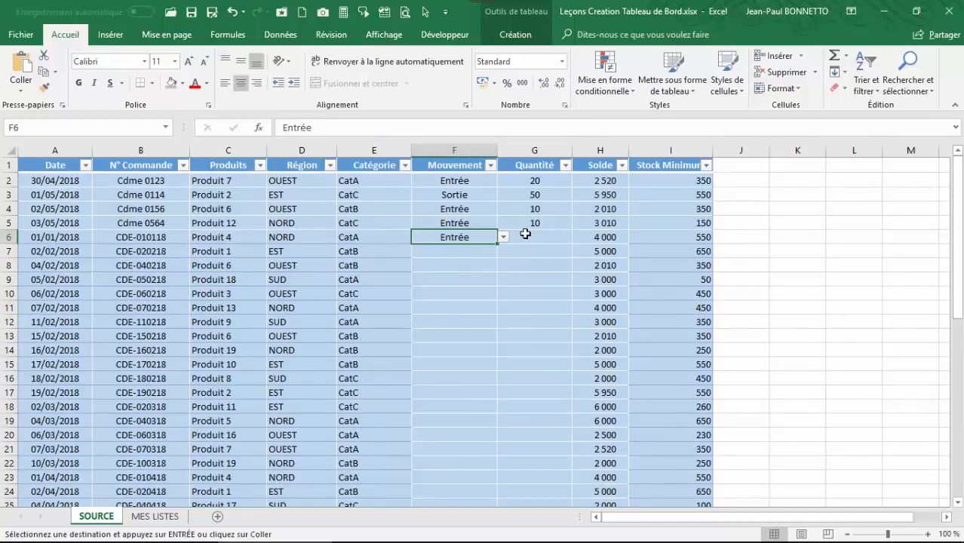
Set the Mouvement to Sortie for the 02/02/2018 row and to Entrée for the 04/02/2018 and 05/02/2018 rows
click(478, 253)
click(503, 251)
click(450, 276)
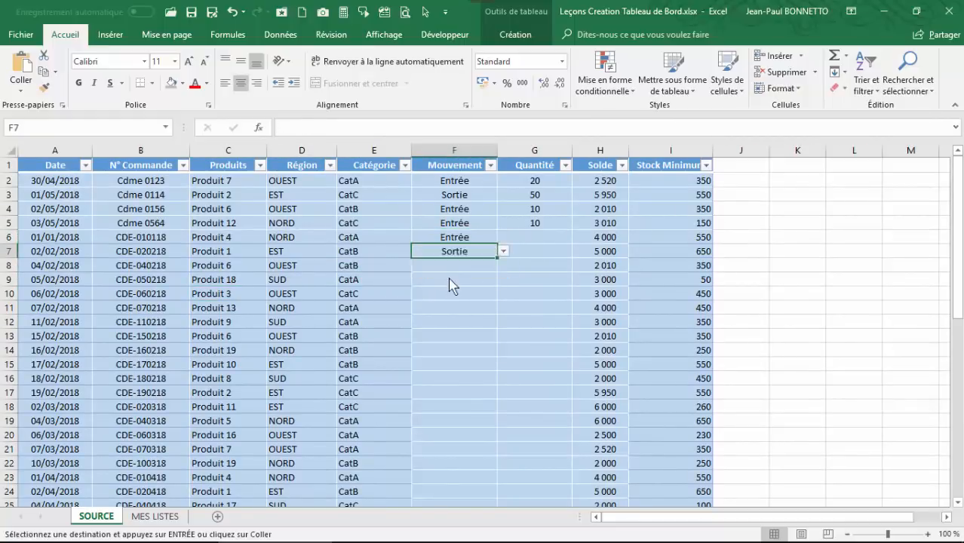
click(478, 269)
click(502, 266)
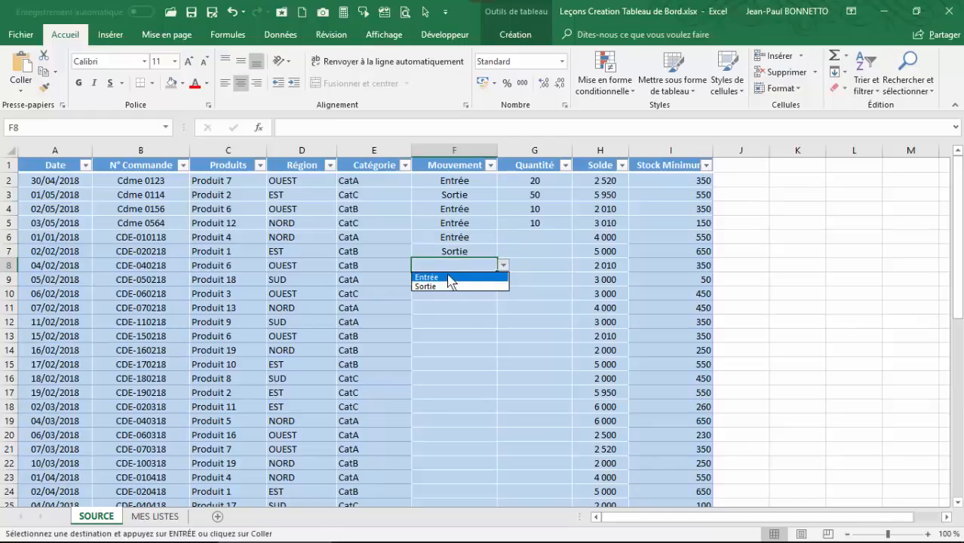
click(457, 280)
click(457, 280)
click(503, 280)
click(453, 292)
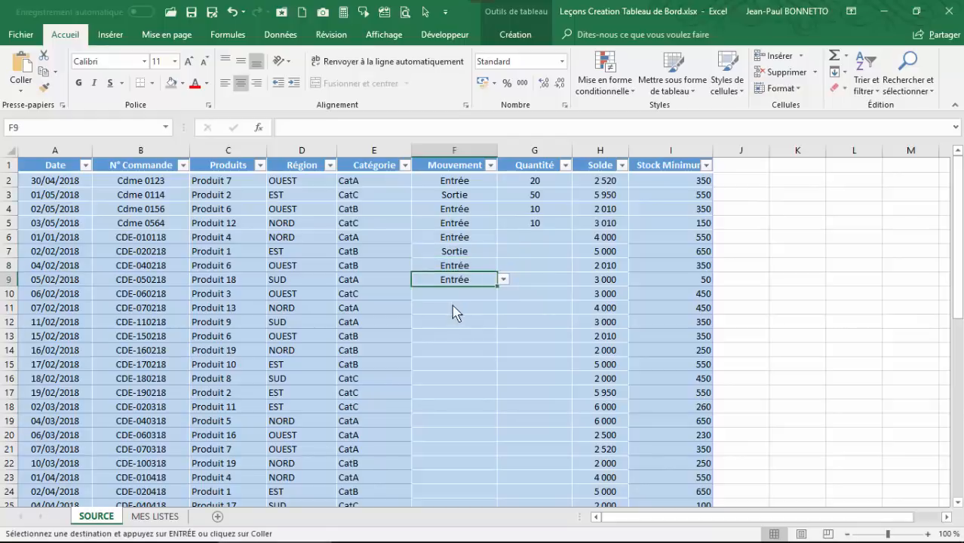
click(454, 289)
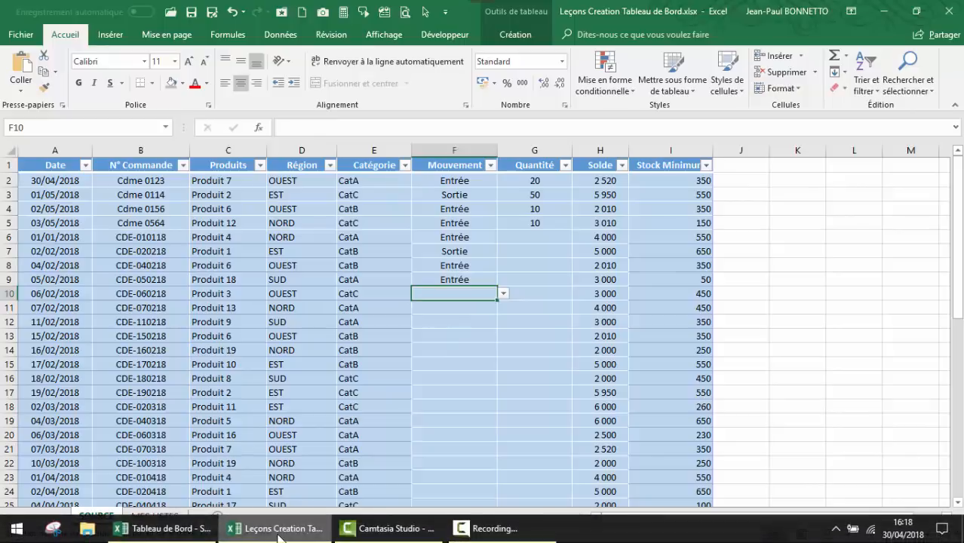
Switch to the Tableau de Bord - Suivi de Stock(V3) workbook and copy the Mouvement data in F2:F46
click(192, 535)
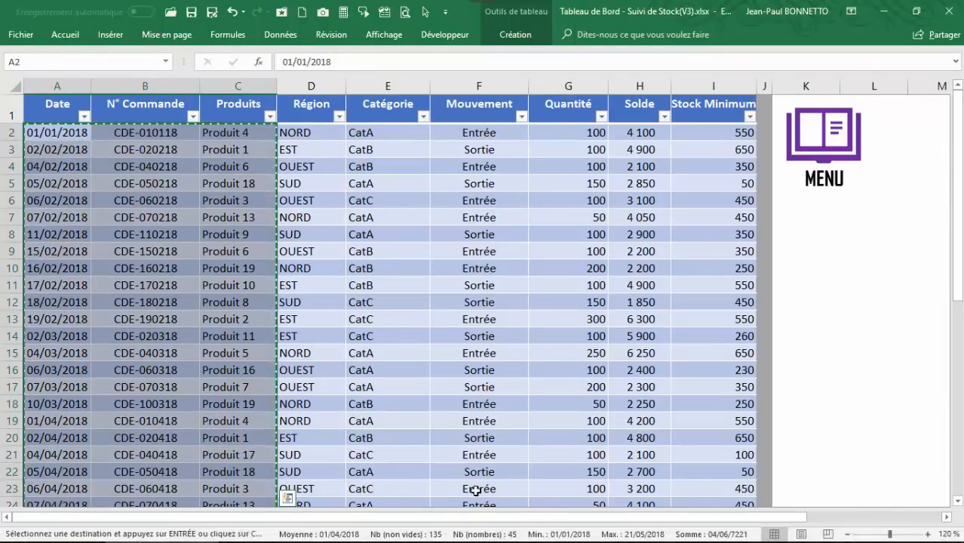
scroll(478, 489, down, 6)
scroll(489, 429, down, 3)
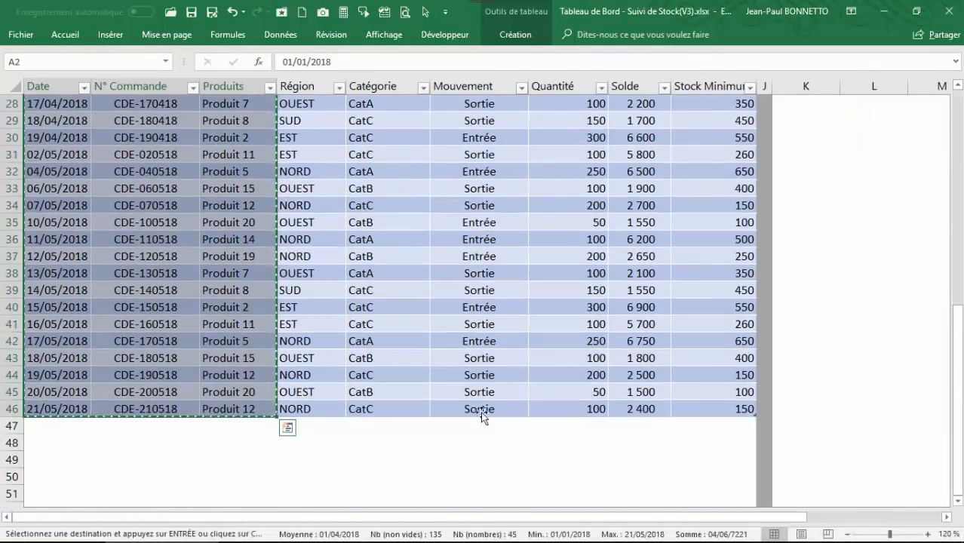
drag(477, 407, 486, 133)
key(ctrl+c)
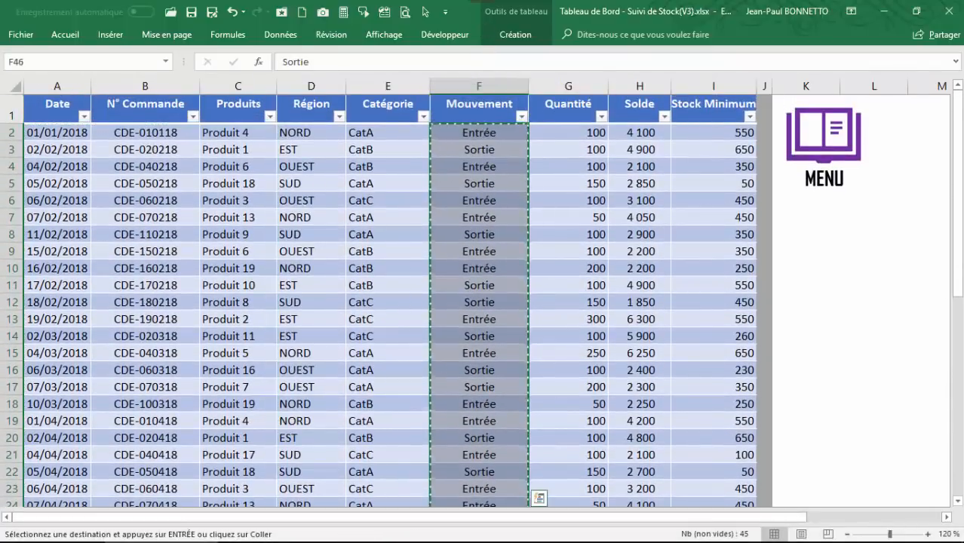
Return to the Leçons Creation Tableau de Bord workbook and paste the copied movements as values only, starting at F2 of the SOURCE table
mouse_move(328, 540)
click(286, 534)
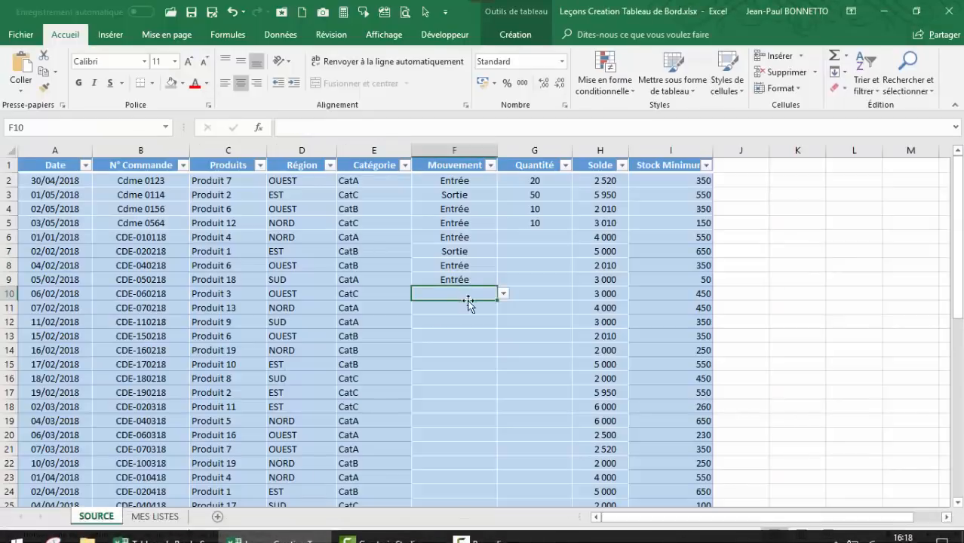
click(454, 184)
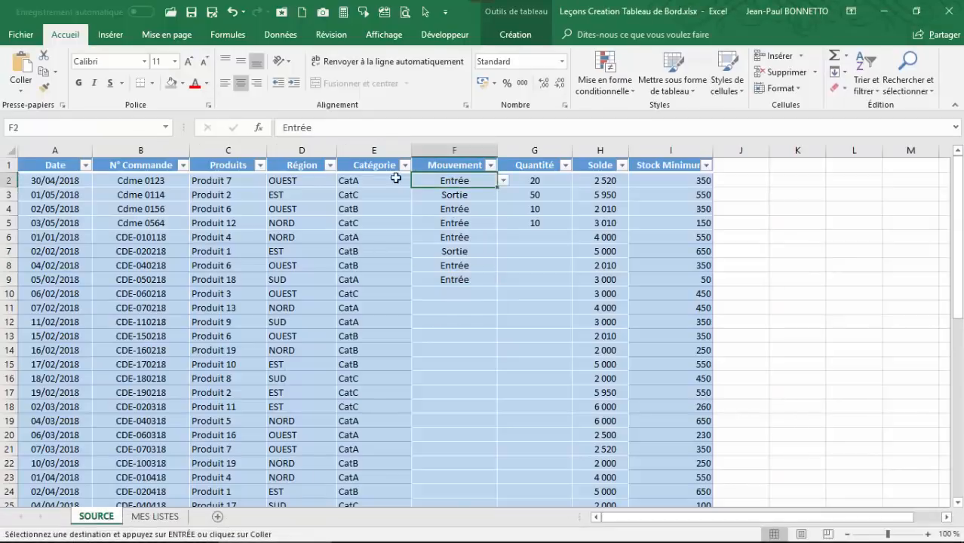
click(21, 91)
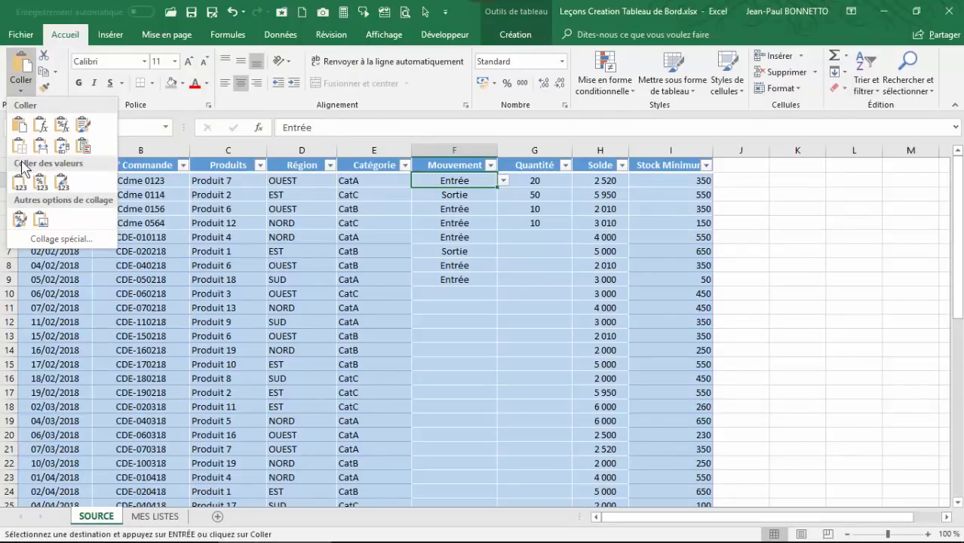
click(19, 186)
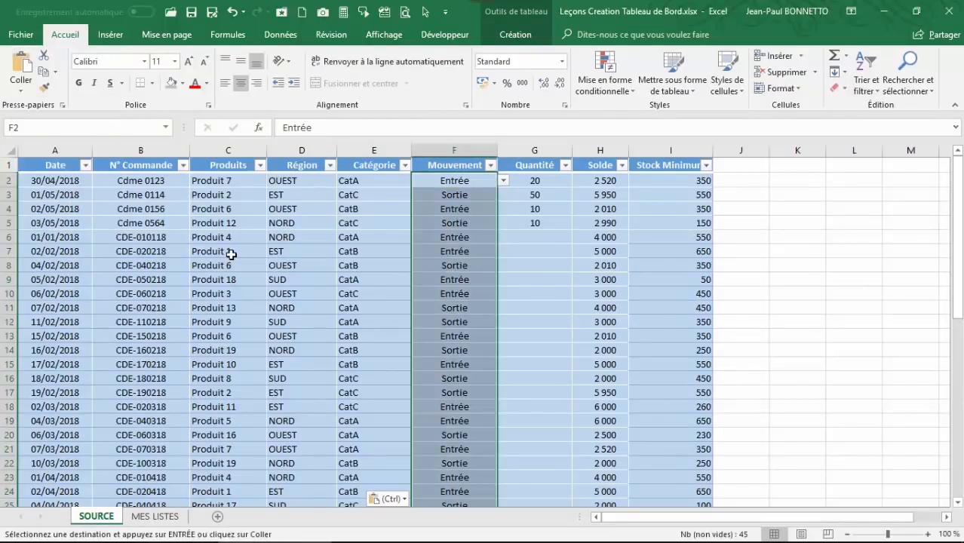
Copy the Mouvement values in F32:F36 and paste them starting at F45 to fill the empty rows near the table's end
click(520, 251)
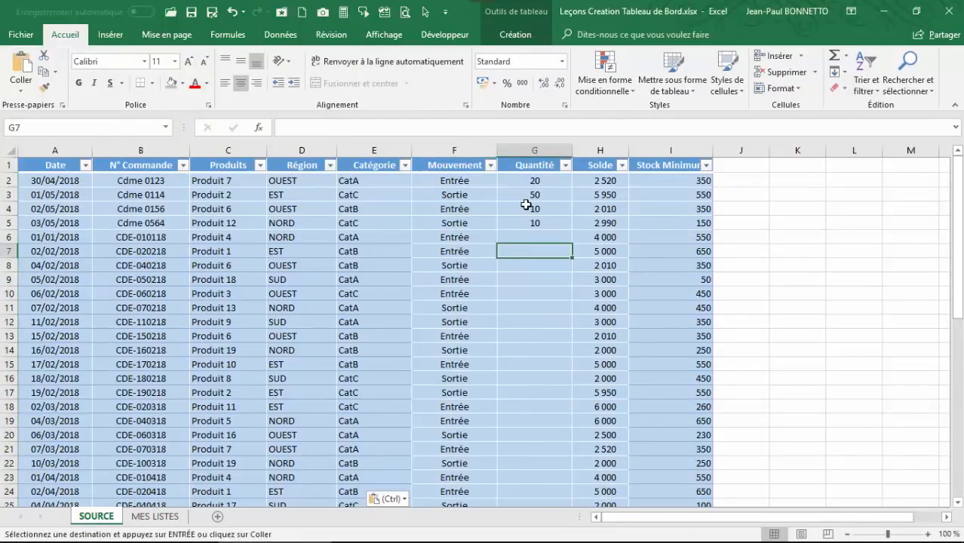
click(525, 205)
scroll(522, 199, down, 7)
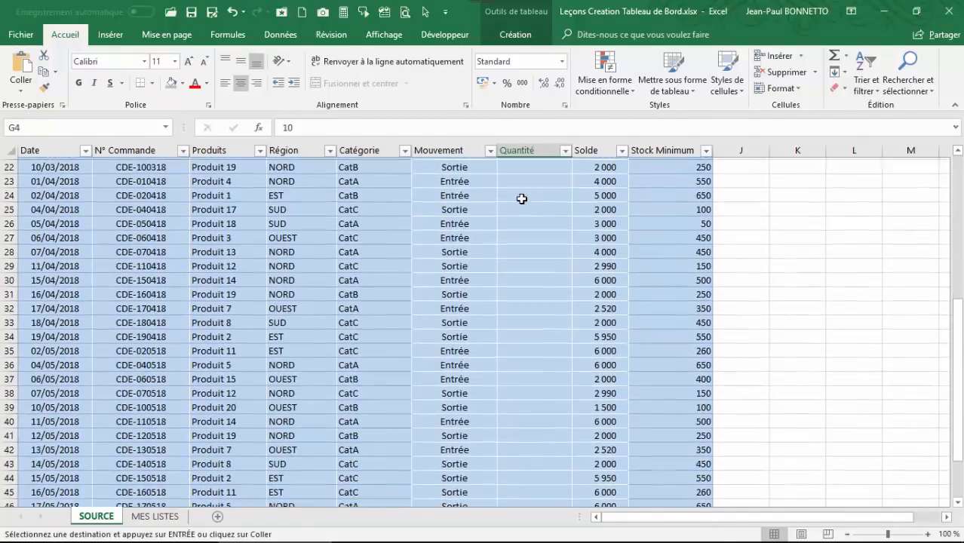
scroll(521, 198, down, 3)
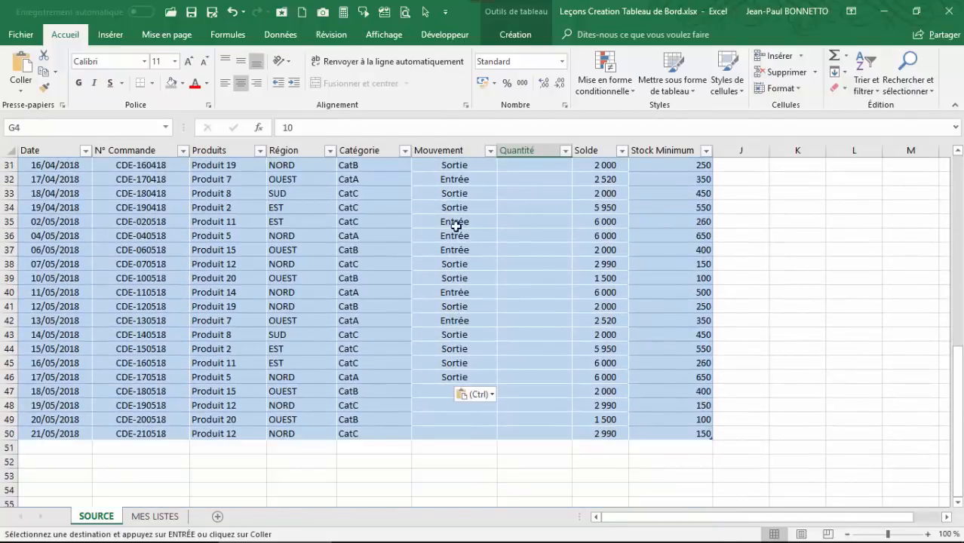
drag(457, 182, 461, 239)
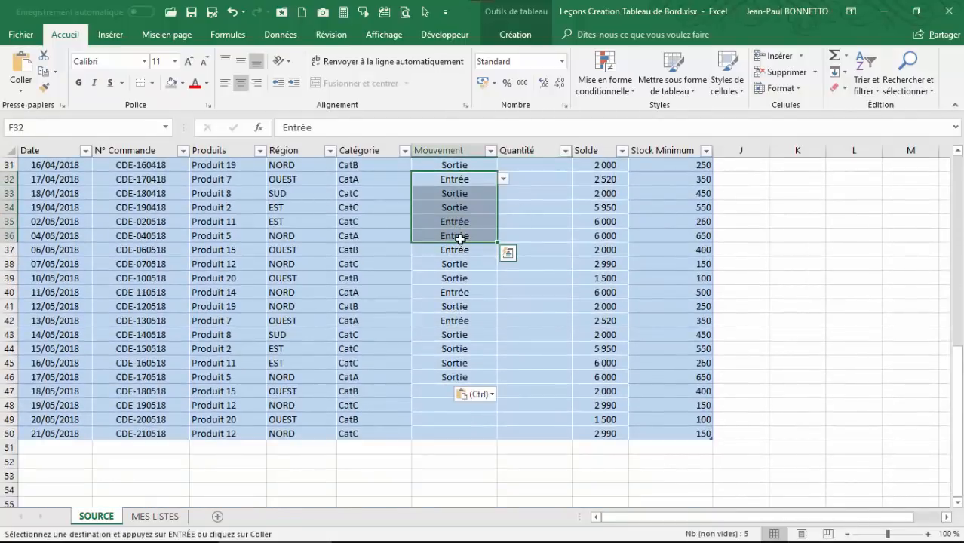
key(ctrl+c)
click(448, 363)
key(ctrl+v)
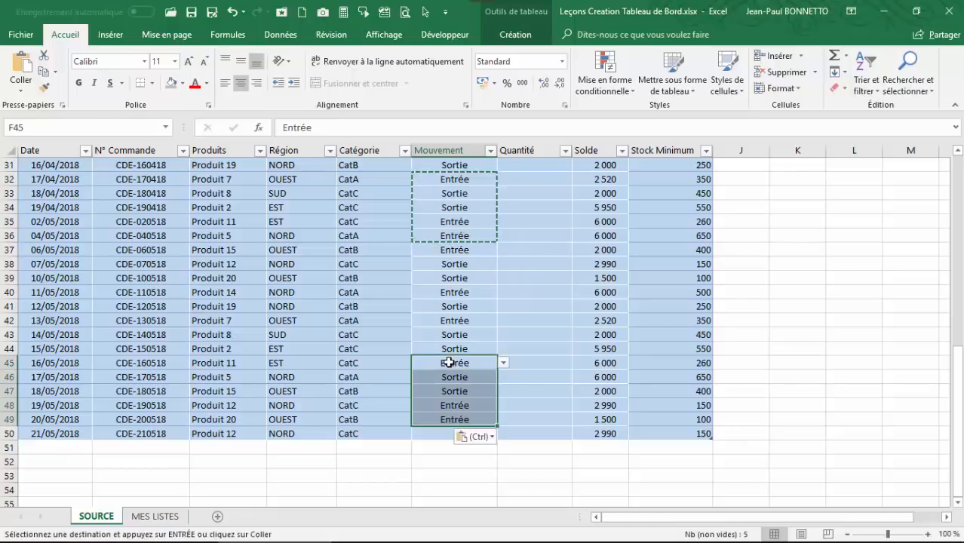
Set the Mouvement of the table's last row, dated 21/05/2018, to Entrée
click(450, 434)
click(503, 434)
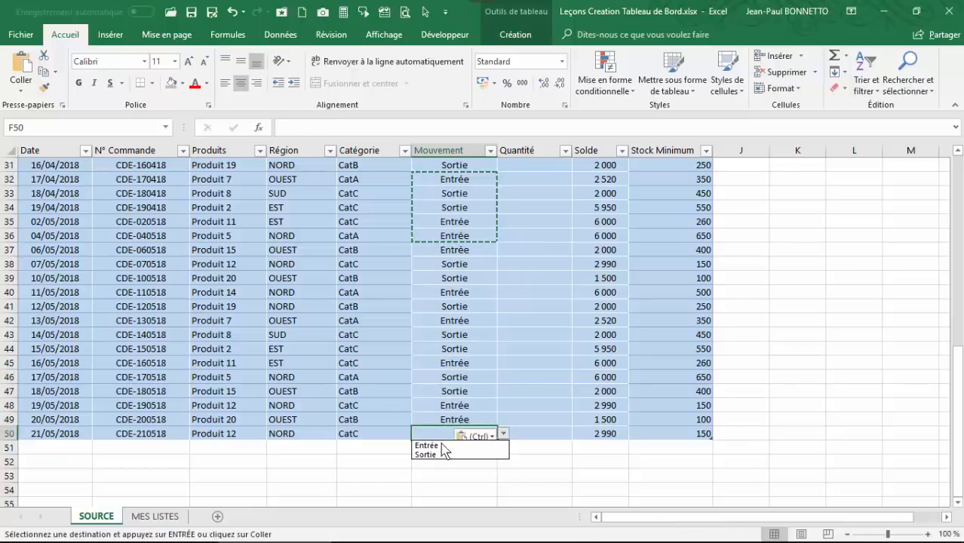
click(443, 446)
Enter the Quantité values 10, 20, 100, 50 and 80 in G6:G10 of the SOURCE table
click(528, 351)
scroll(532, 223, up, 4)
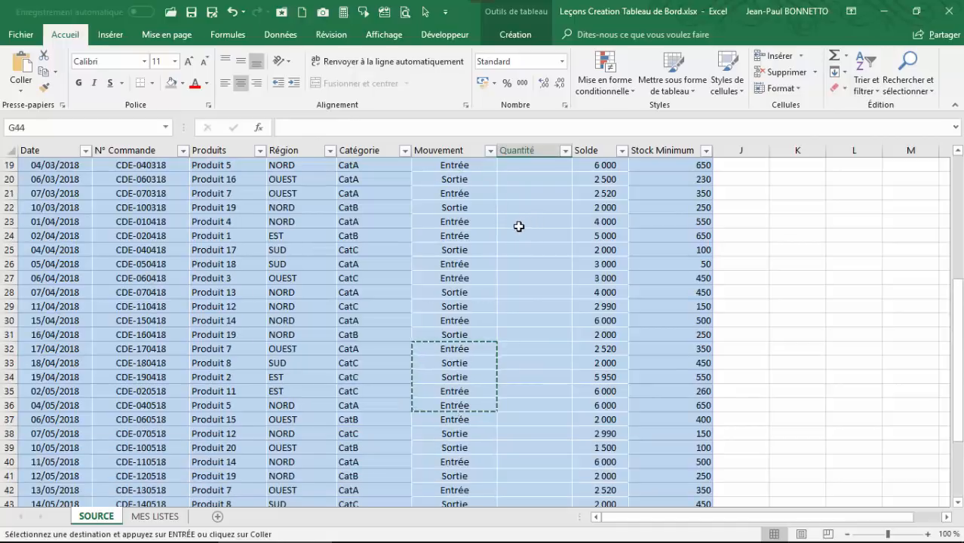
scroll(519, 226, up, 6)
click(543, 238)
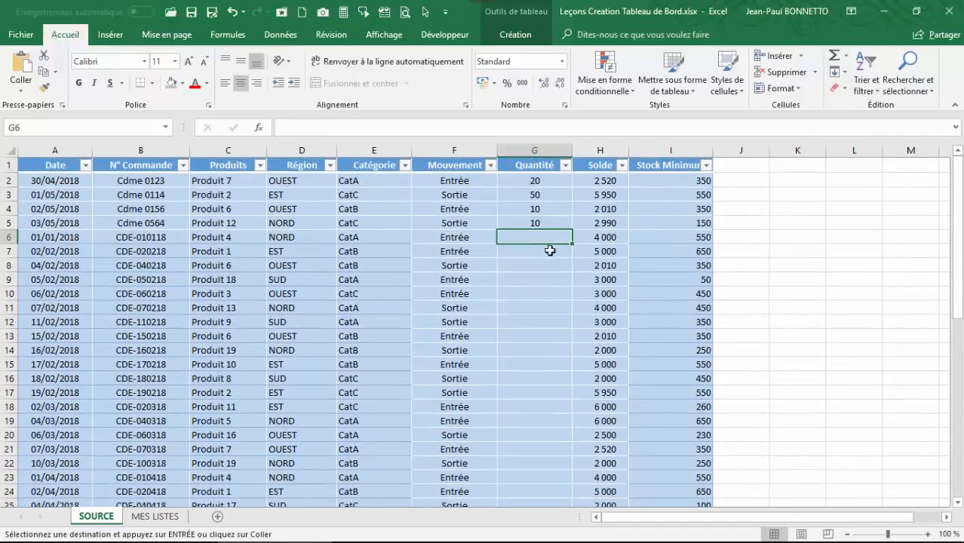
key(Return)
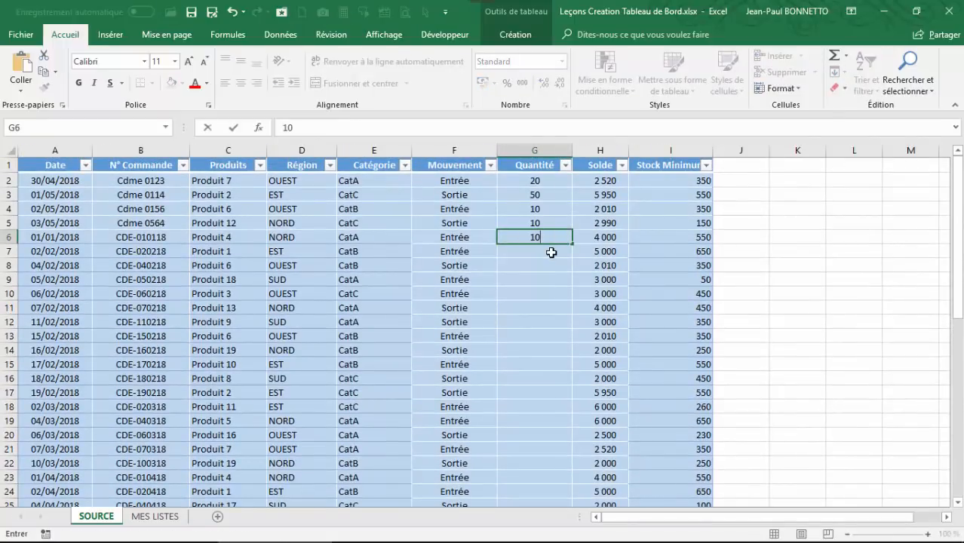
key(Return)
text(20)
key(Return)
text(100)
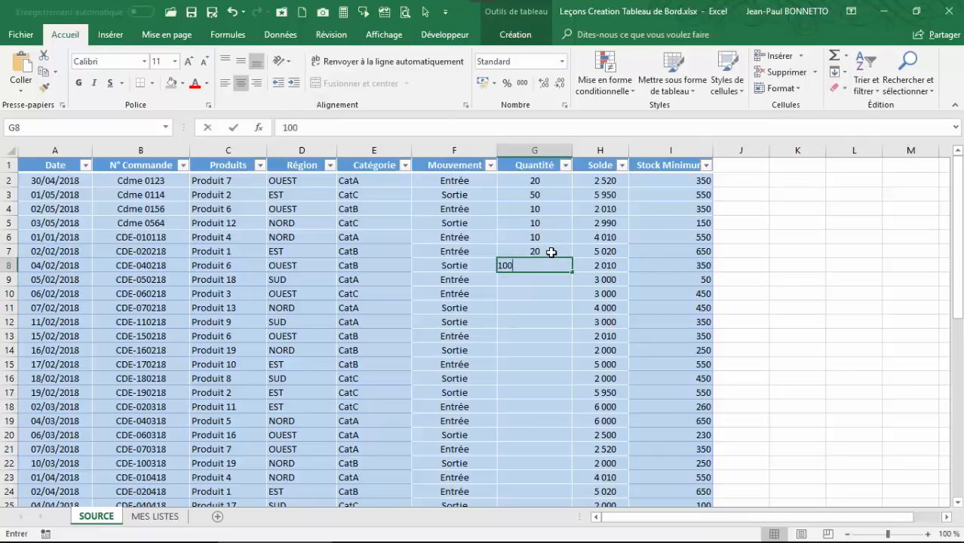
key(Return)
text(50)
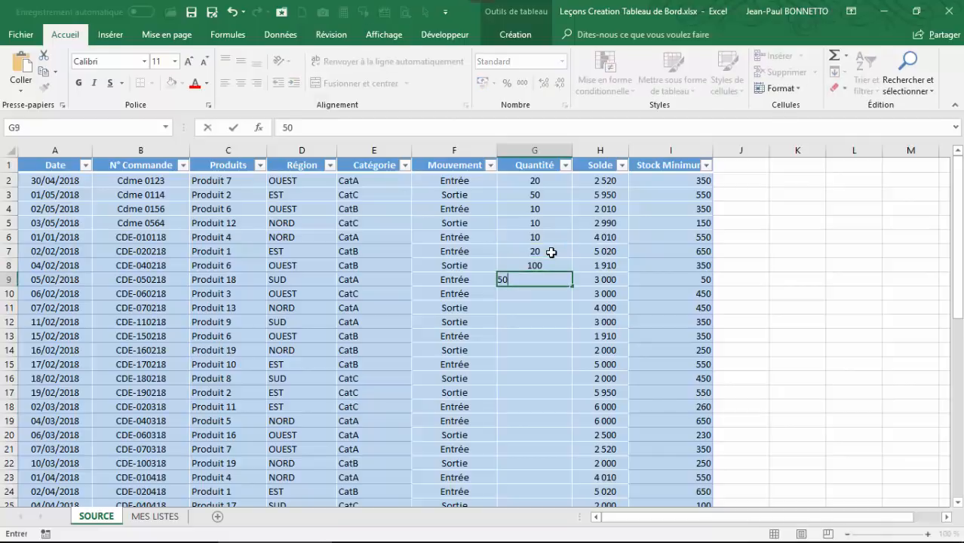
key(Return)
text(80)
key(Return)
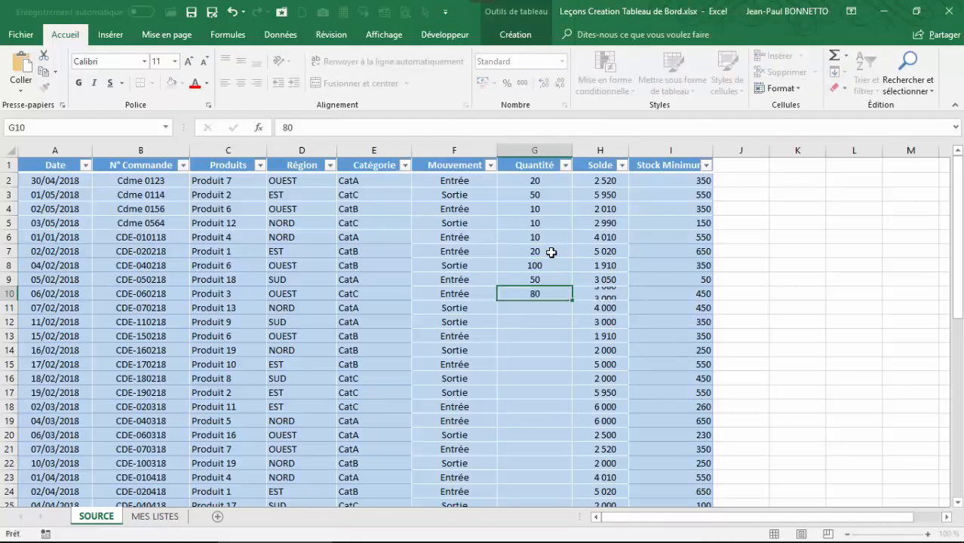
Enter the Quantité values 10, 35, 85, 100, 74 and 65 in G11:G16
text(10)
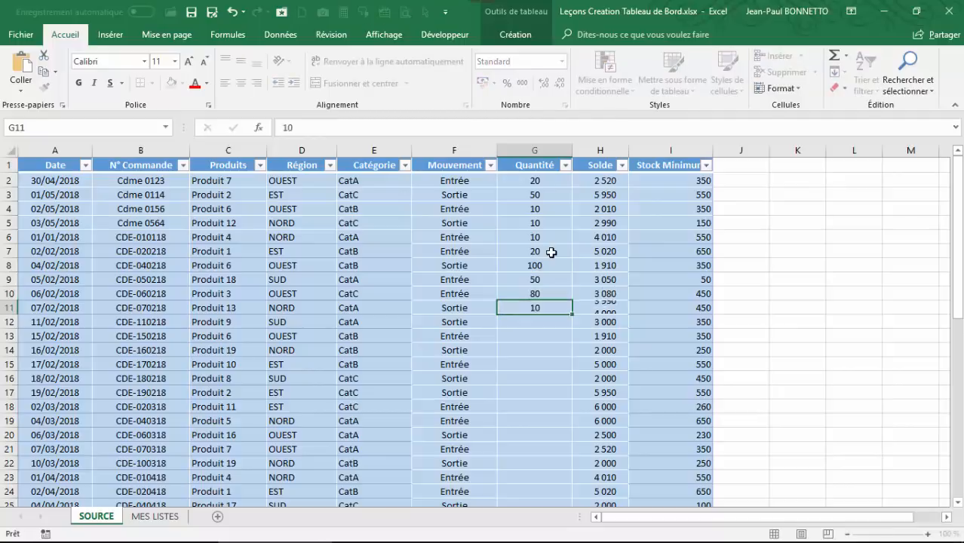
key(Return)
text(35)
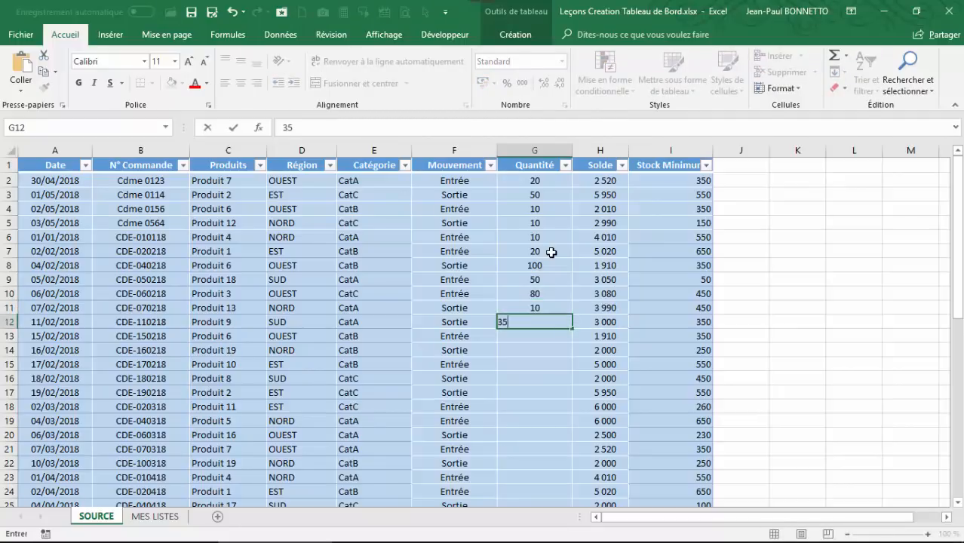
key(Return)
text(85)
key(Return)
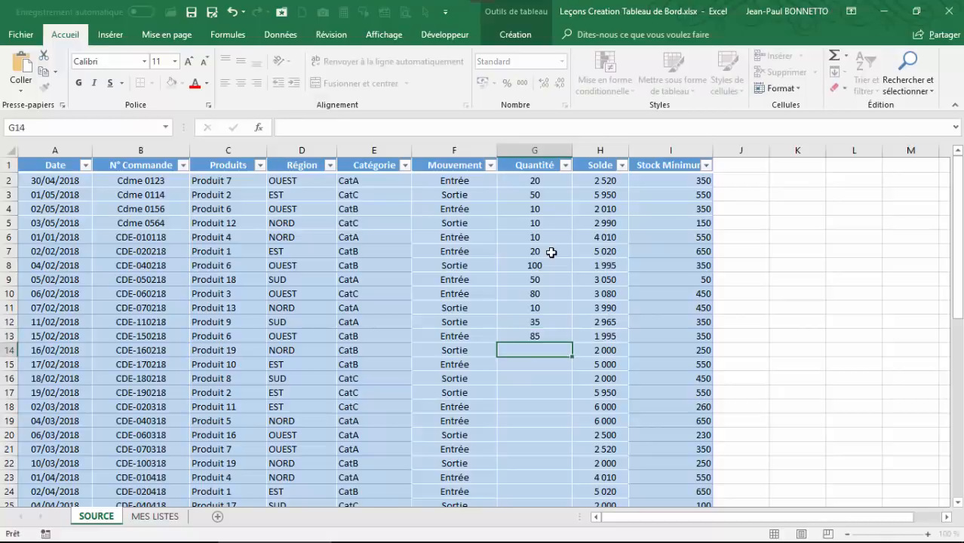
text(100)
key(Return)
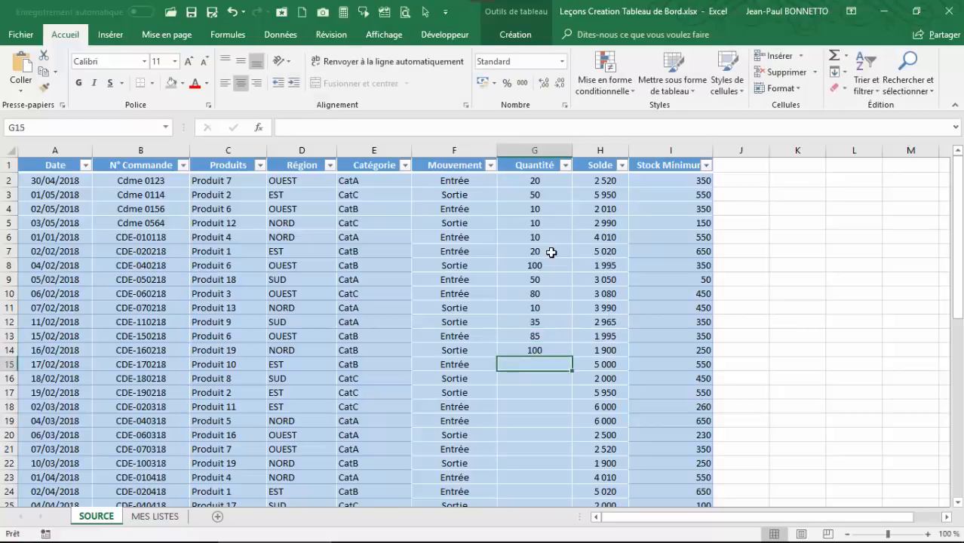
text(74)
key(Return)
text(65)
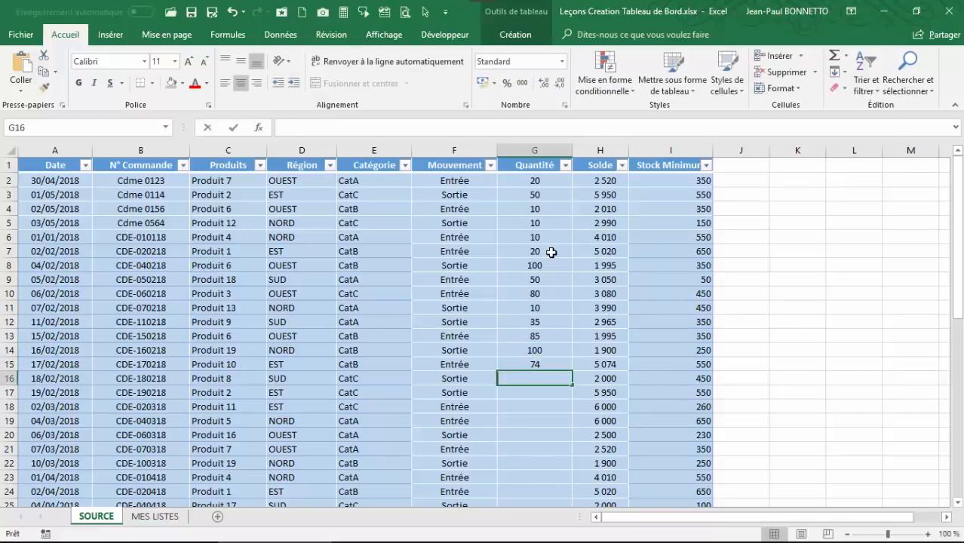
key(Return)
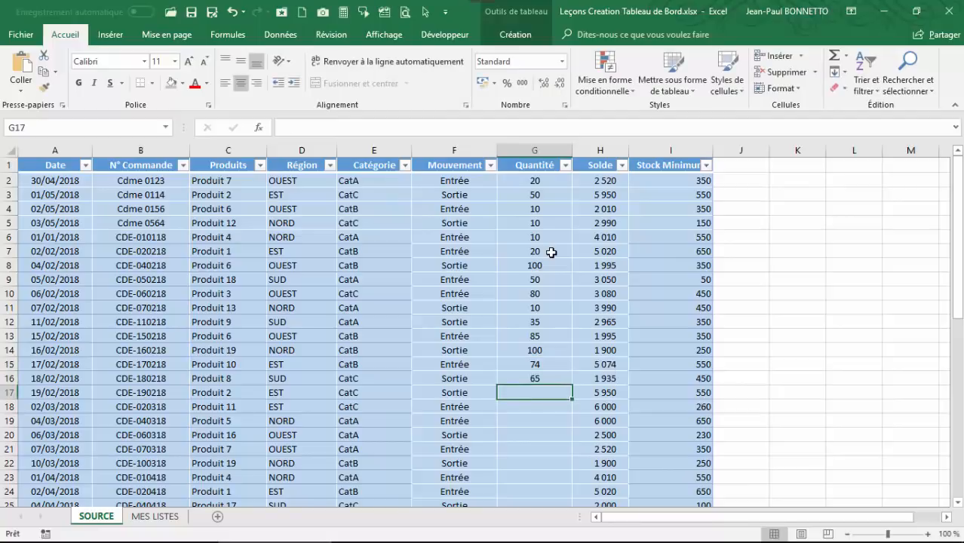
Enter the Quantité values 30, 85, 48 and 68 in G17:G20 of the SOURCE table
text(30)
key(Return)
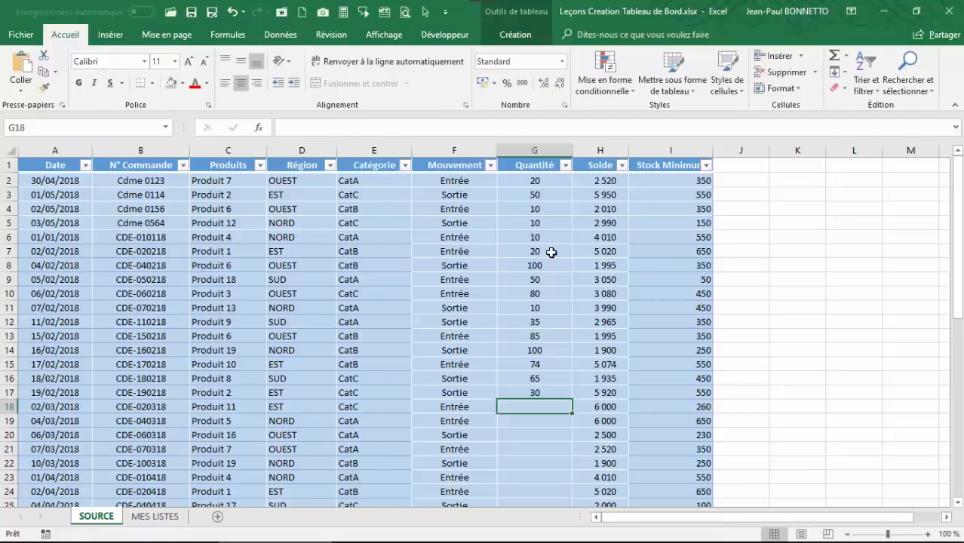
text(85)
key(Return)
text(48)
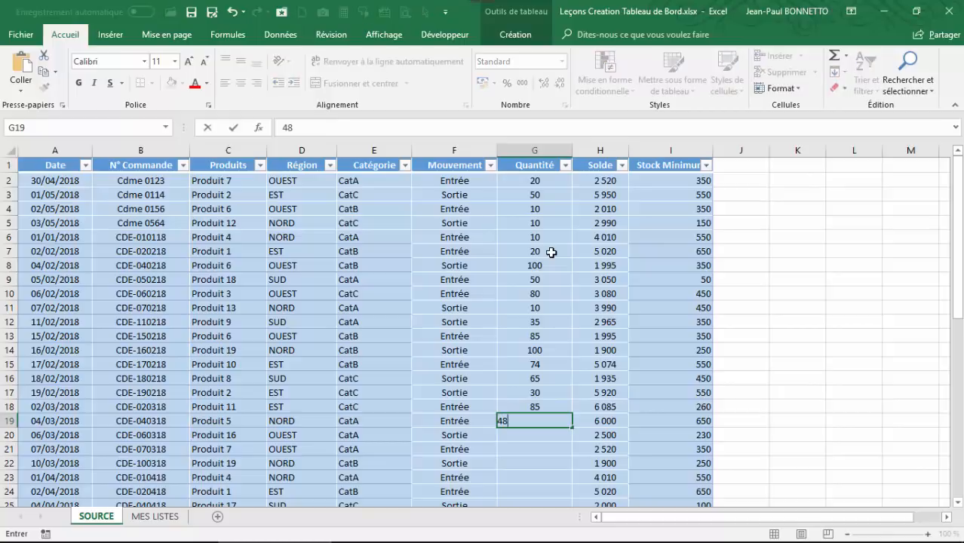
key(Return)
text(68)
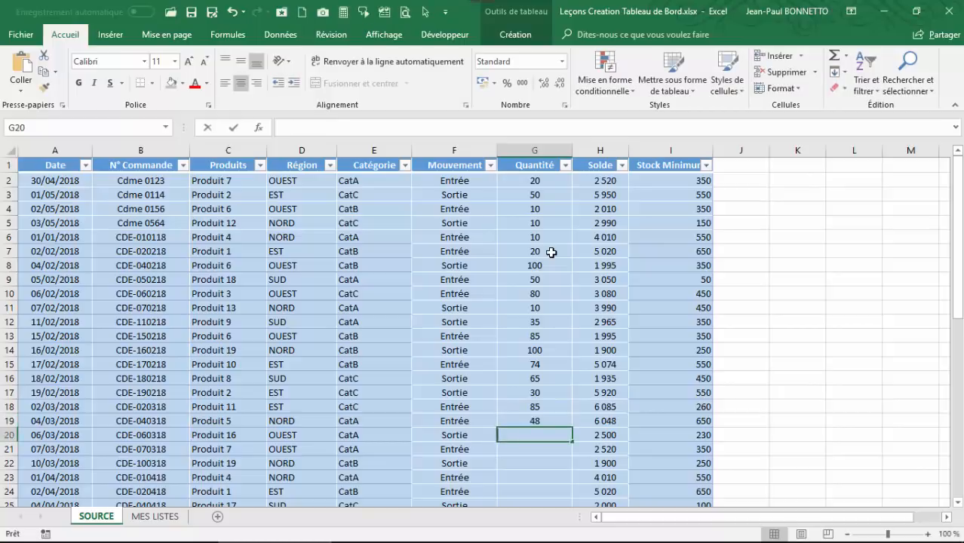
key(Return)
Enter the Quantité values 5, 100 and 87 in G21:G23
text(5)
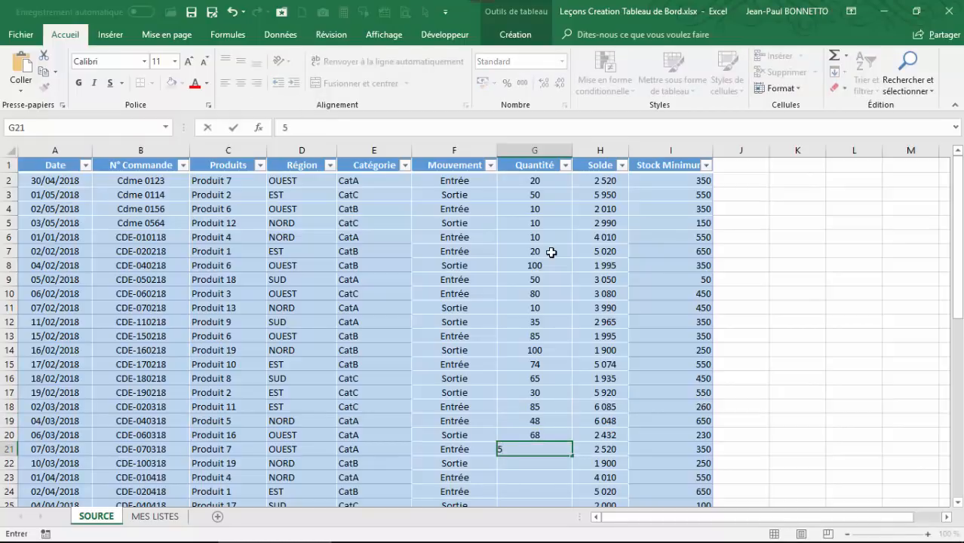
key(Return)
text(100)
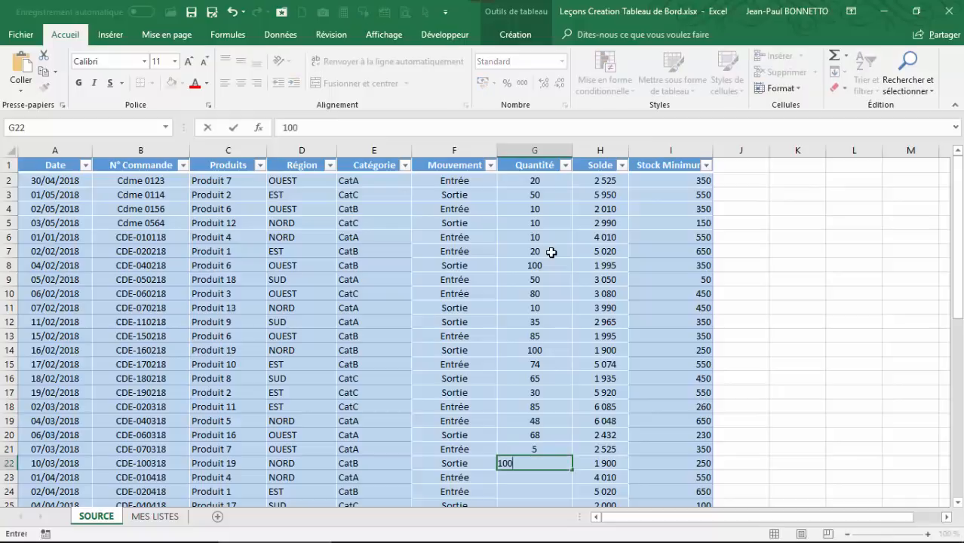
key(Return)
text(87)
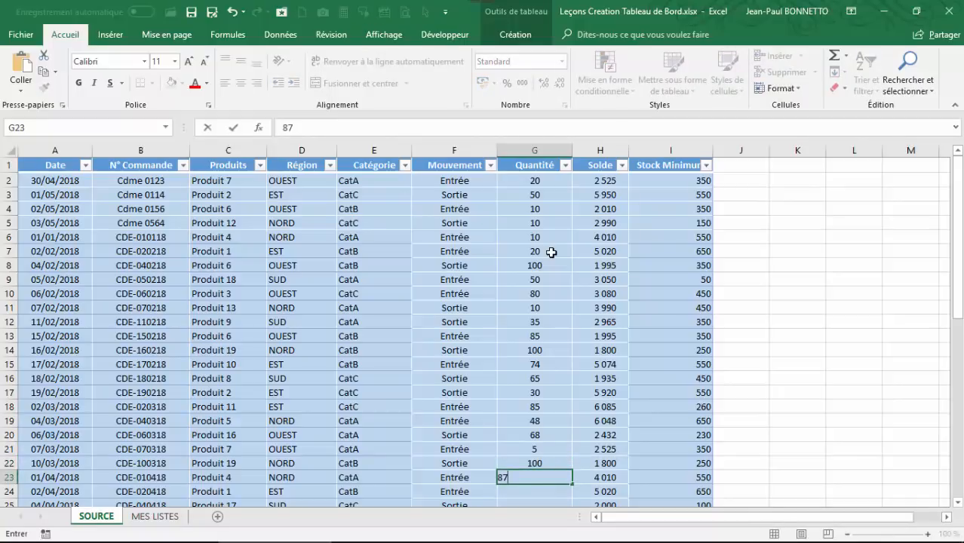
key(Return)
Cancel the pending copy of the Mouvement cells and enter the Quantité values 64 and 80 in G24:G25
scroll(551, 260, down, 4)
scroll(533, 292, down, 4)
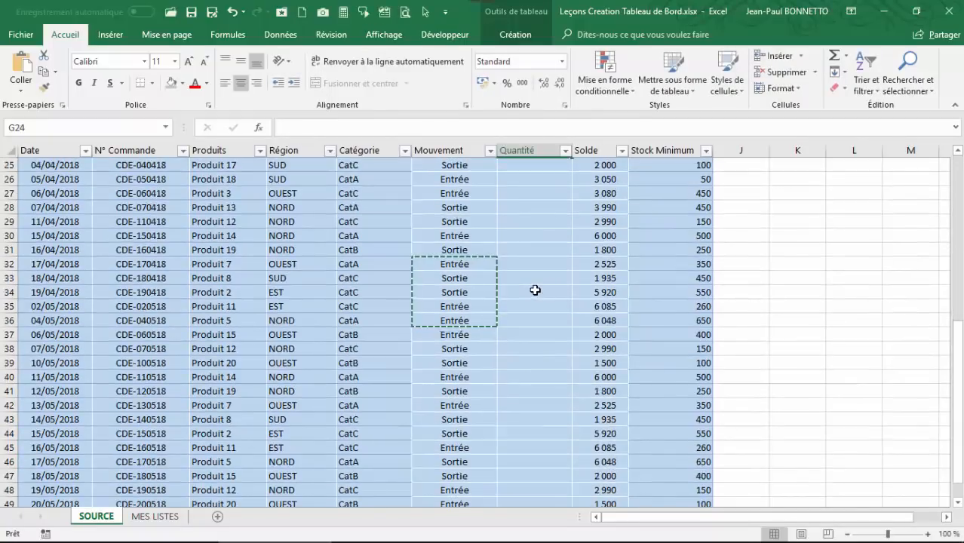
scroll(534, 287, up, 3)
key(Right)
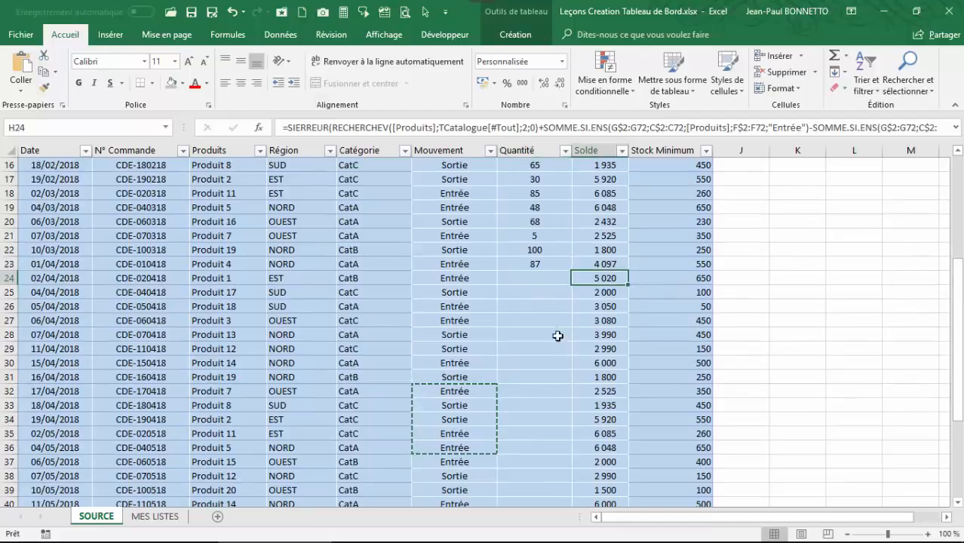
click(531, 315)
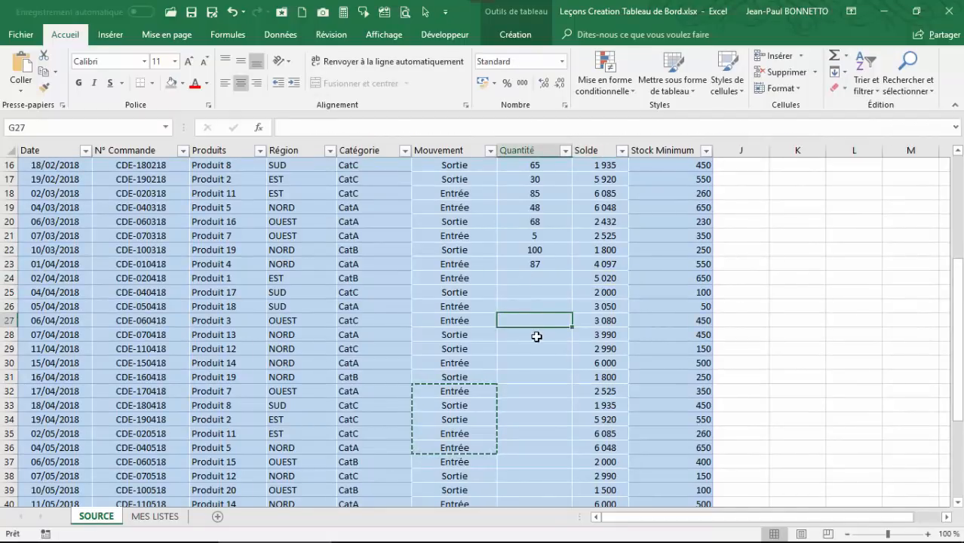
key(Escape)
click(533, 277)
scroll(533, 279, down, 5)
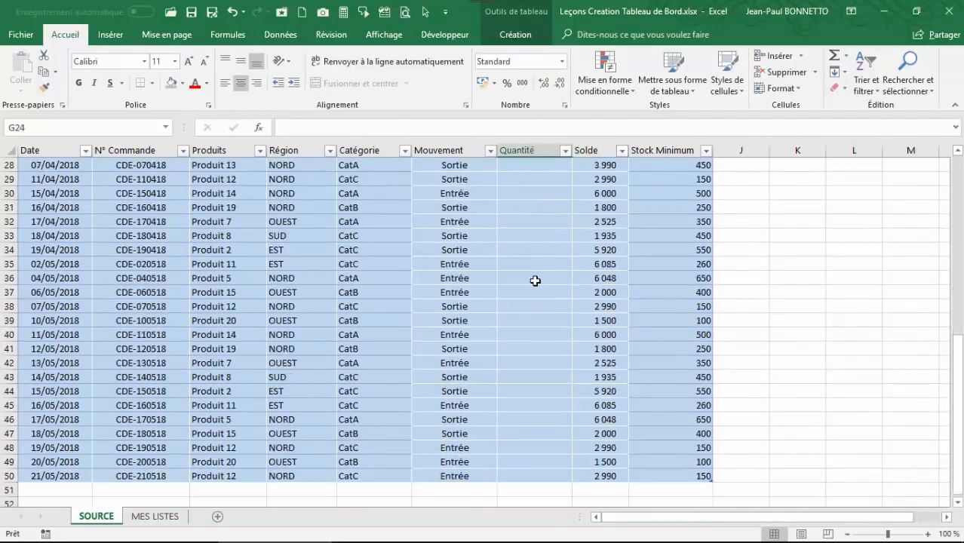
scroll(502, 239, up, 4)
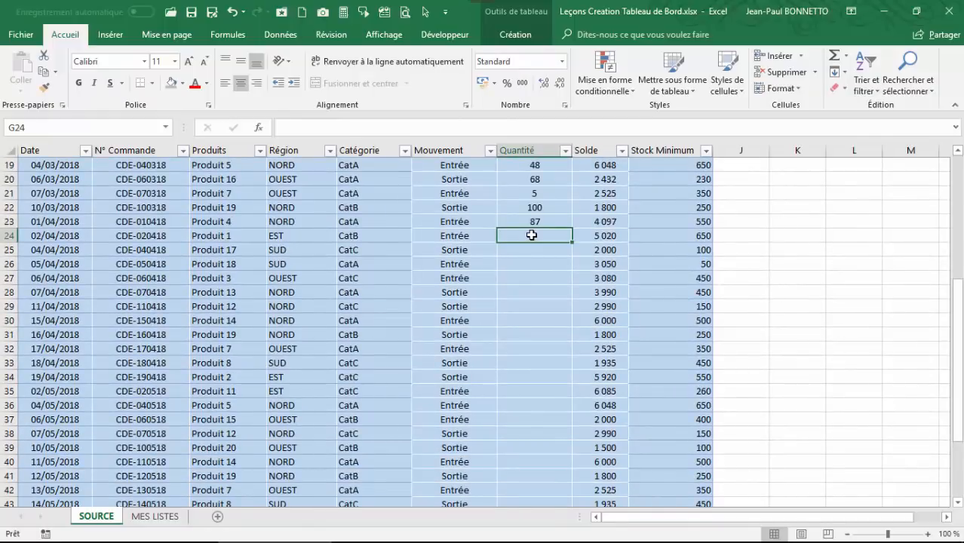
text(64)
key(Return)
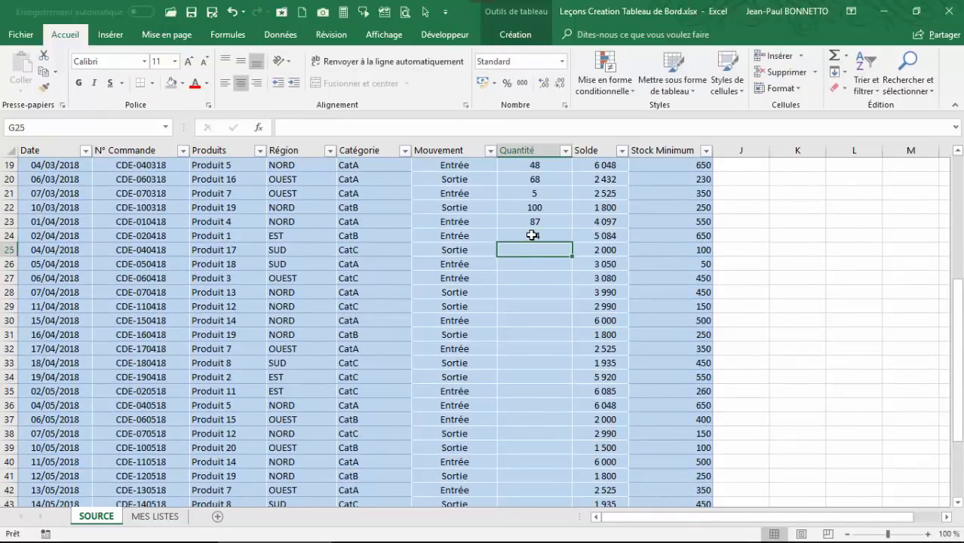
text(80)
key(Return)
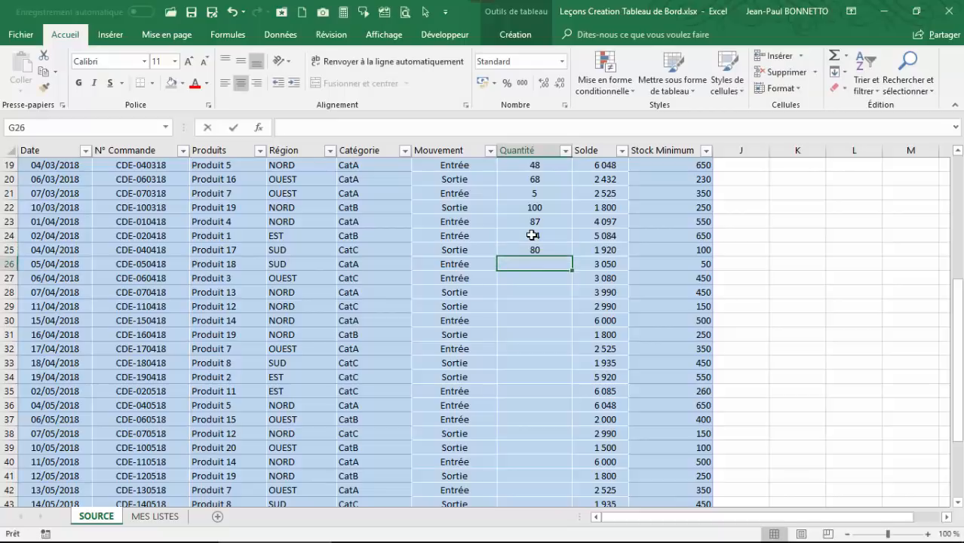
Enter the Quantité values 100, 98, 30 and 74 in G26:G29
text(100)
key(Return)
text(9)
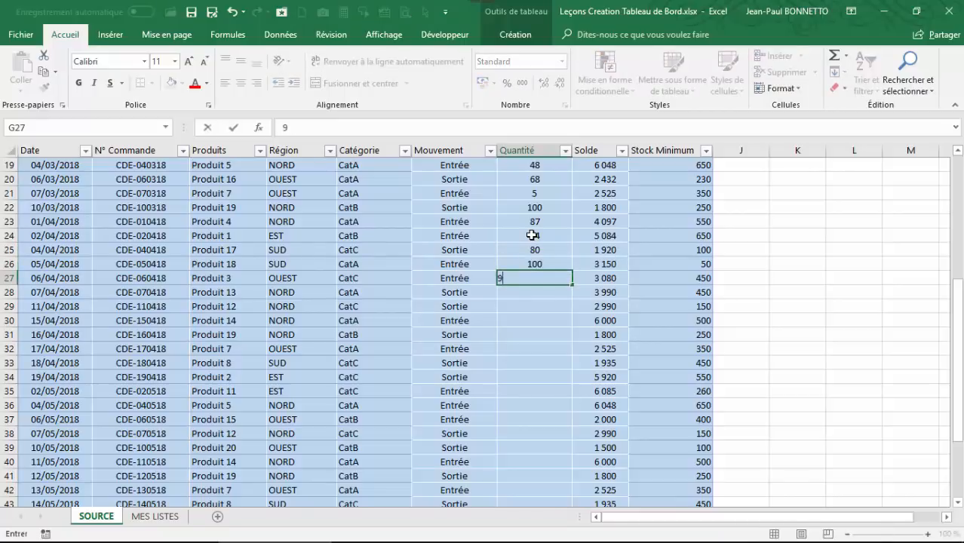
text(8)
key(Return)
text(30)
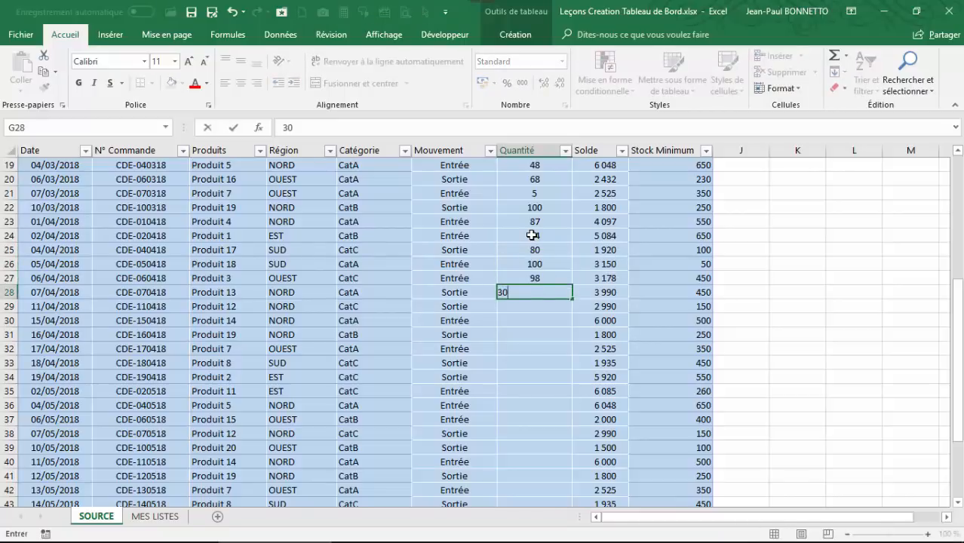
key(Return)
text(74)
key(Return)
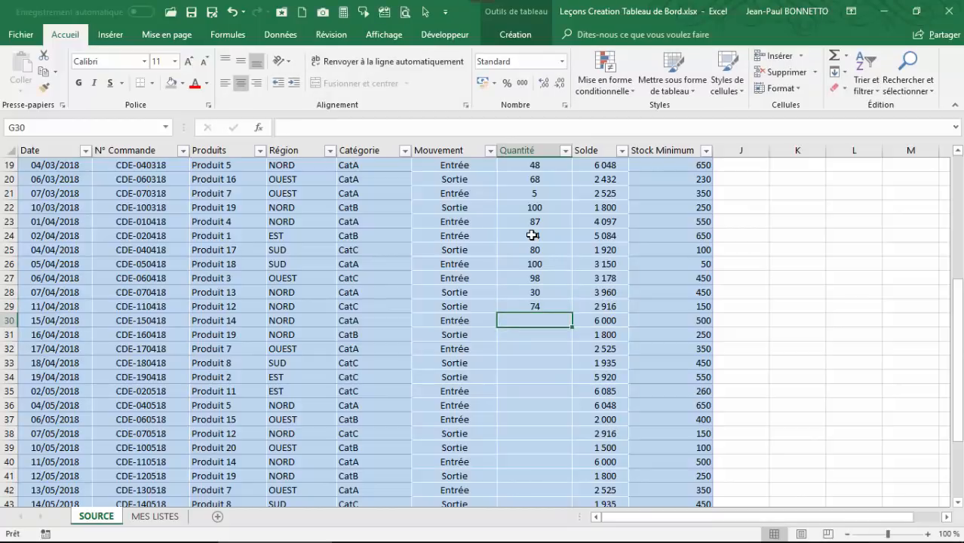
Enter the Quantité values 85, 100, 94 and 70 in G30:G33
text(85)
key(Return)
text(100)
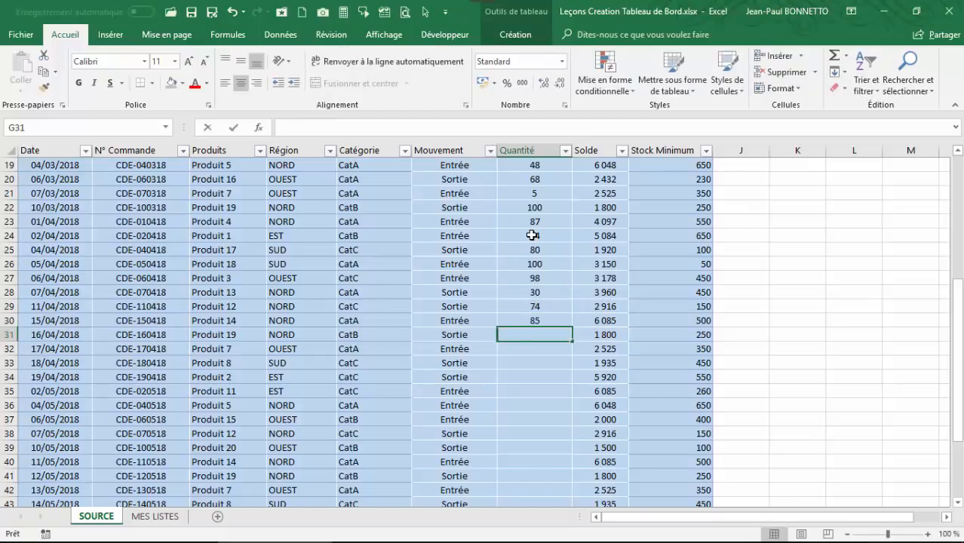
key(Return)
text(94)
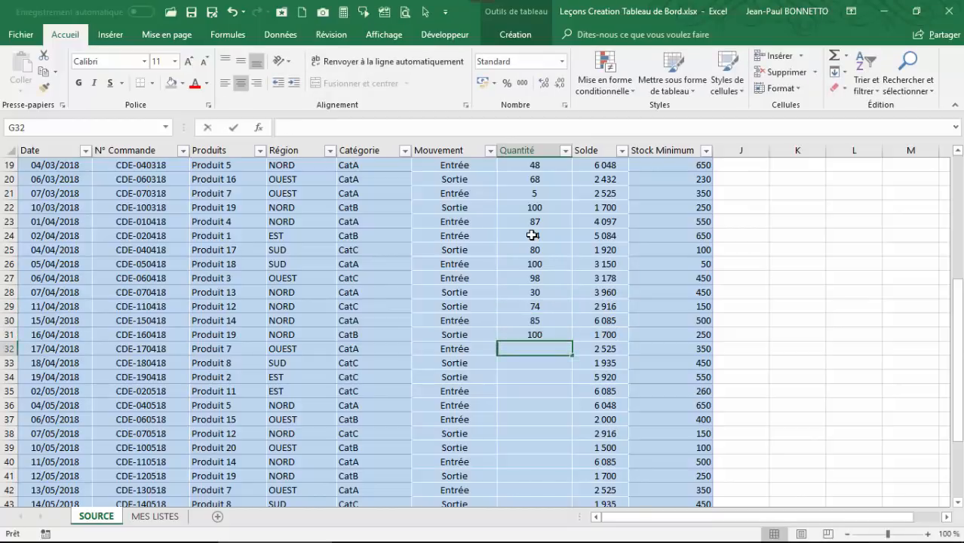
key(Return)
text(70)
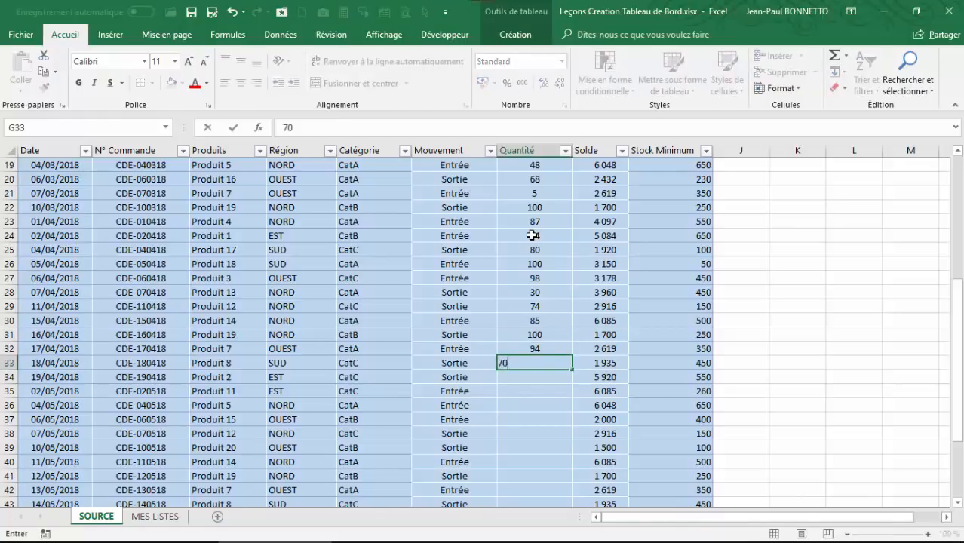
key(Return)
Enter the Quantité values 20, 31, 68 and 47 in G34:G37
text(20)
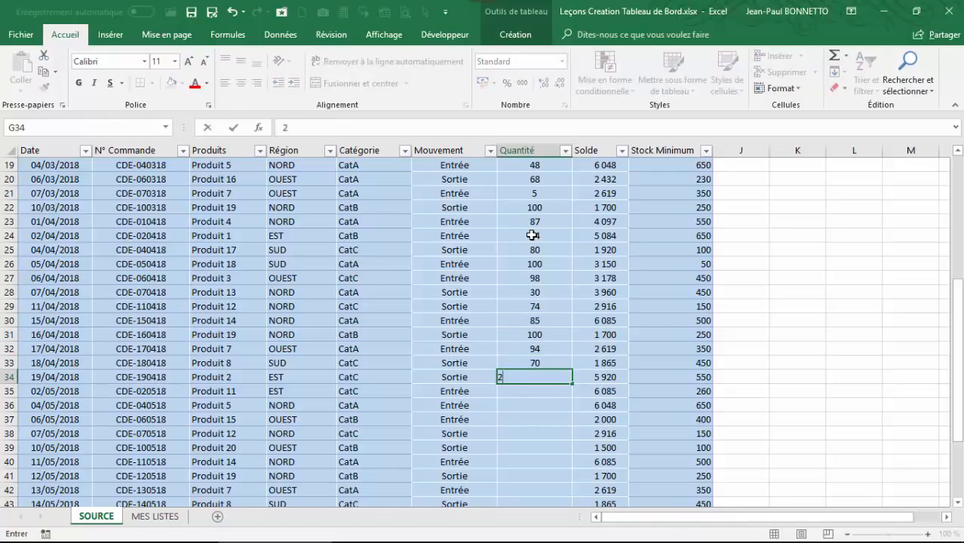
key(Return)
text(31)
key(Return)
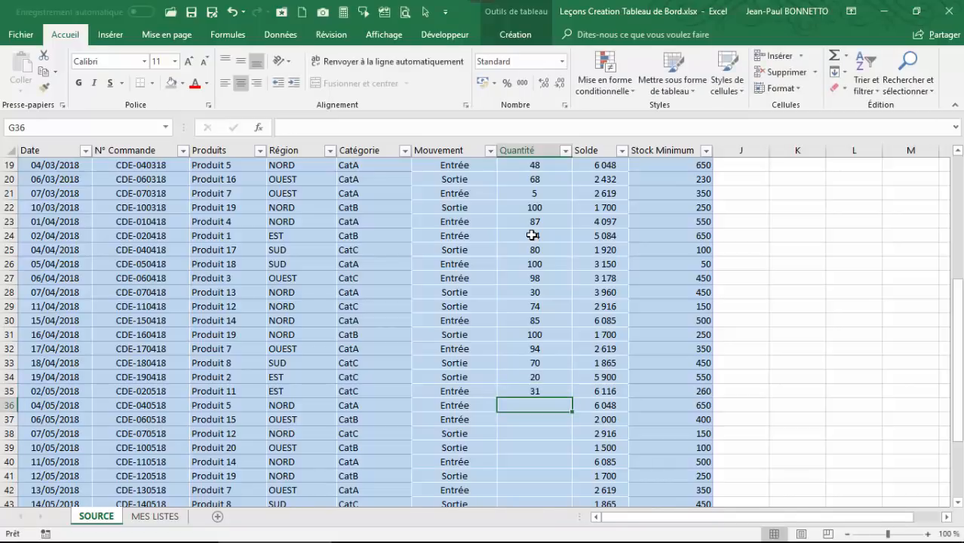
text(68)
key(Return)
text(47)
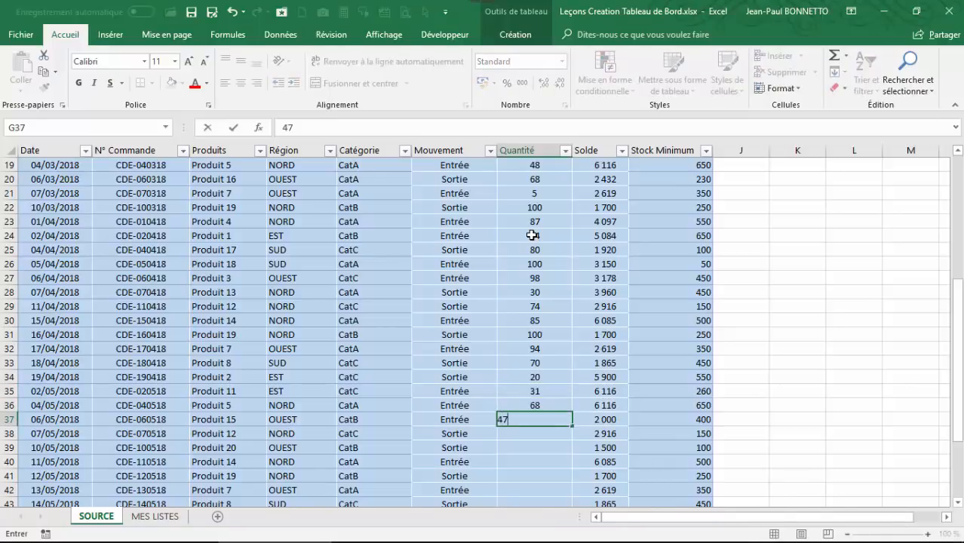
key(Return)
Enter the Quantité values 59, 100, 98 and 357 in G38:G41
text(59)
key(Return)
text(100)
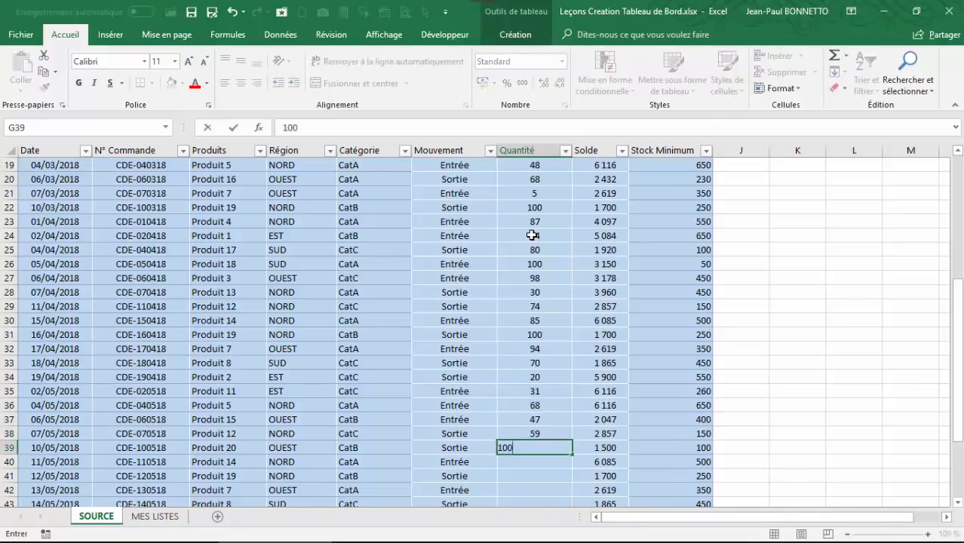
key(Return)
text(9)
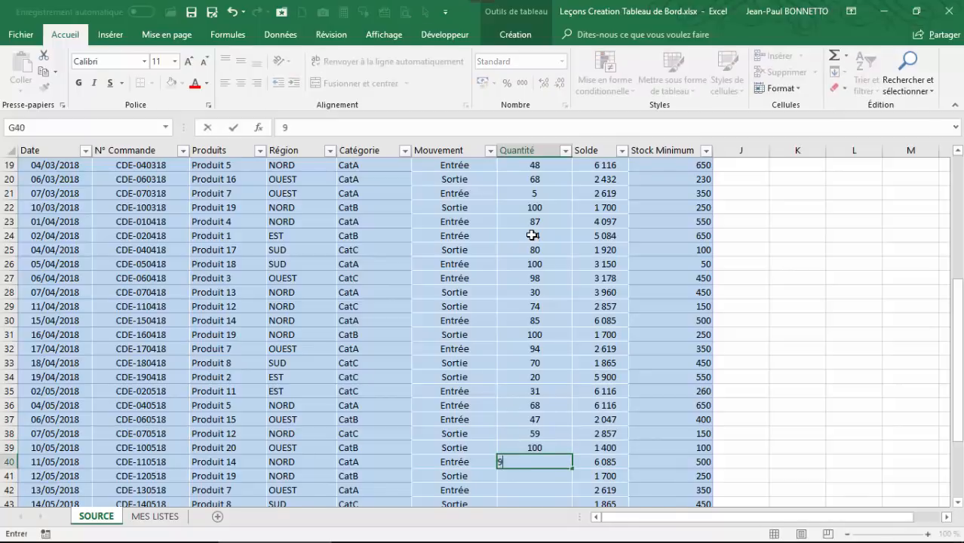
text(8)
key(Return)
text(357)
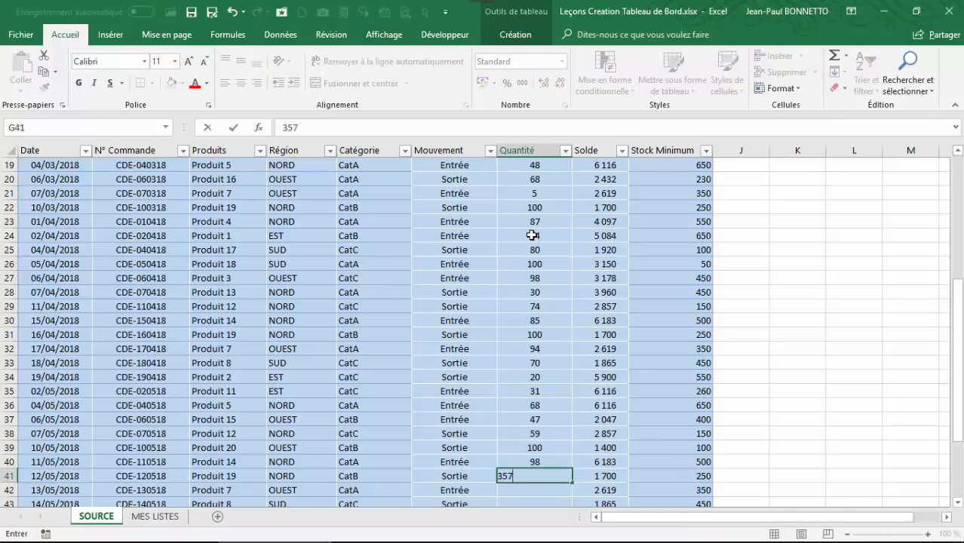
key(Return)
Enter the Quantité values 100, 84, 26 and 87 in G42:G45
text(100)
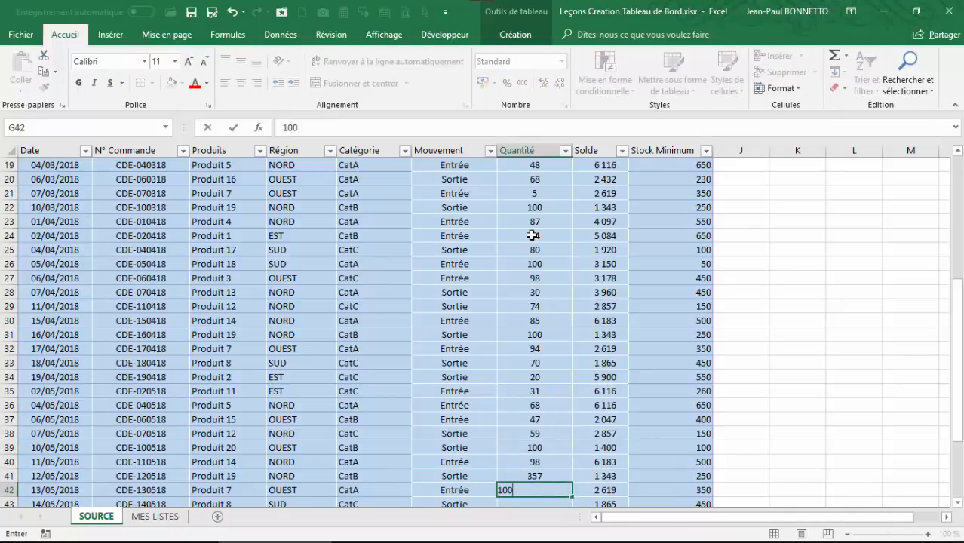
key(Return)
text(84)
key(Return)
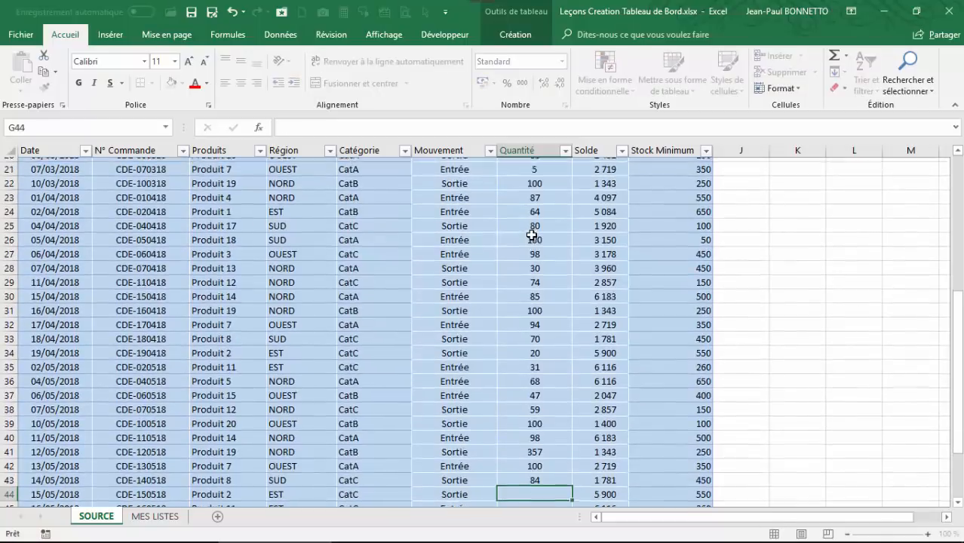
text(26)
key(Return)
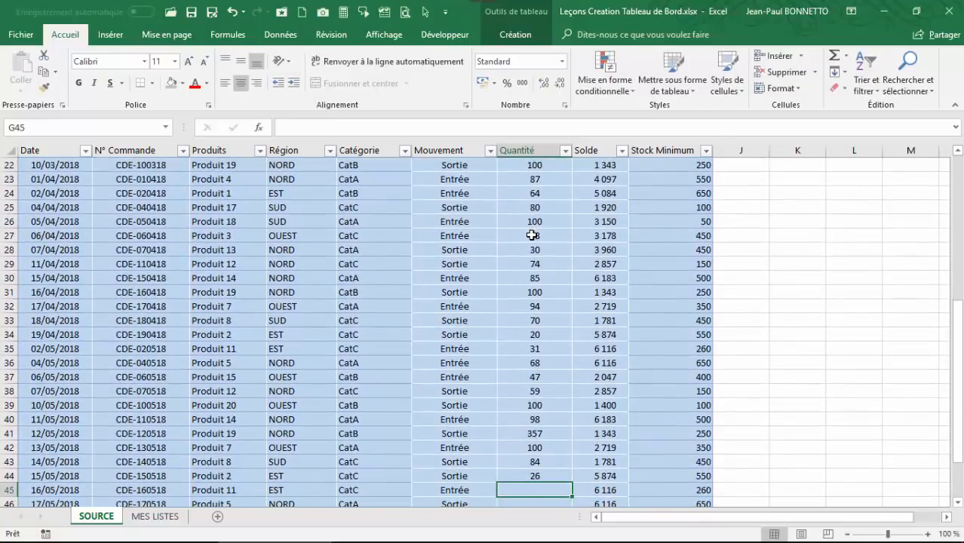
text(87)
key(Return)
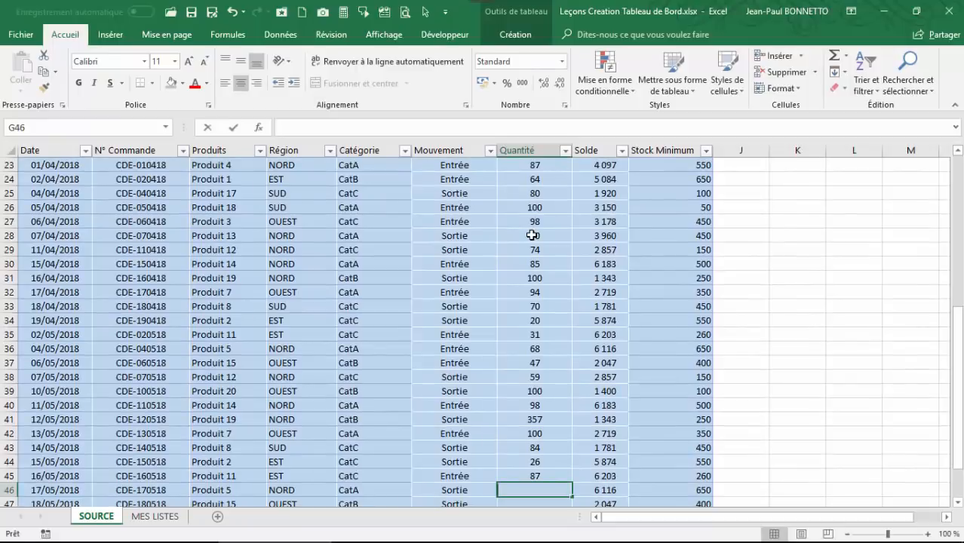
Enter the Quantité values 620, 100, 68, 100 and 800 in G46:G50, completing the column through the table's last row
text(620)
key(Return)
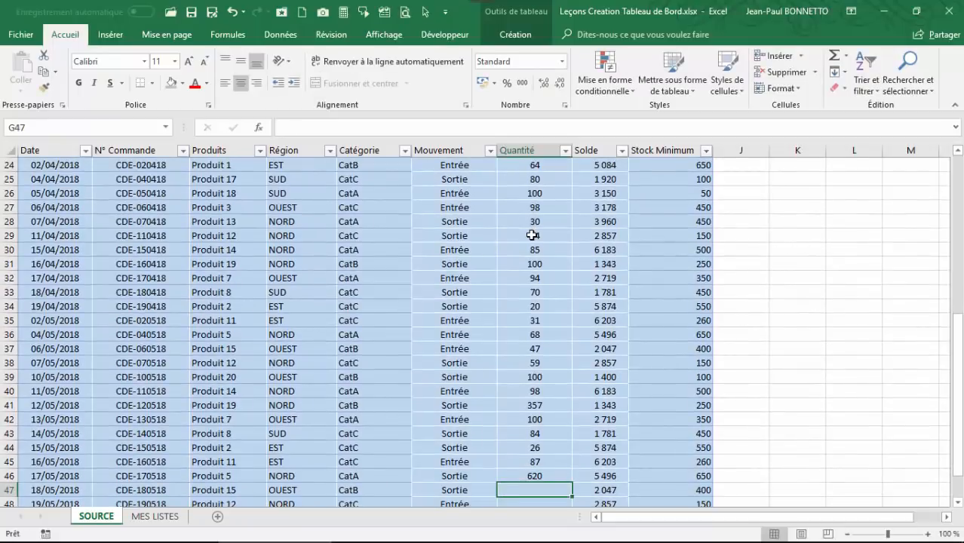
text(100)
key(Return)
text(68)
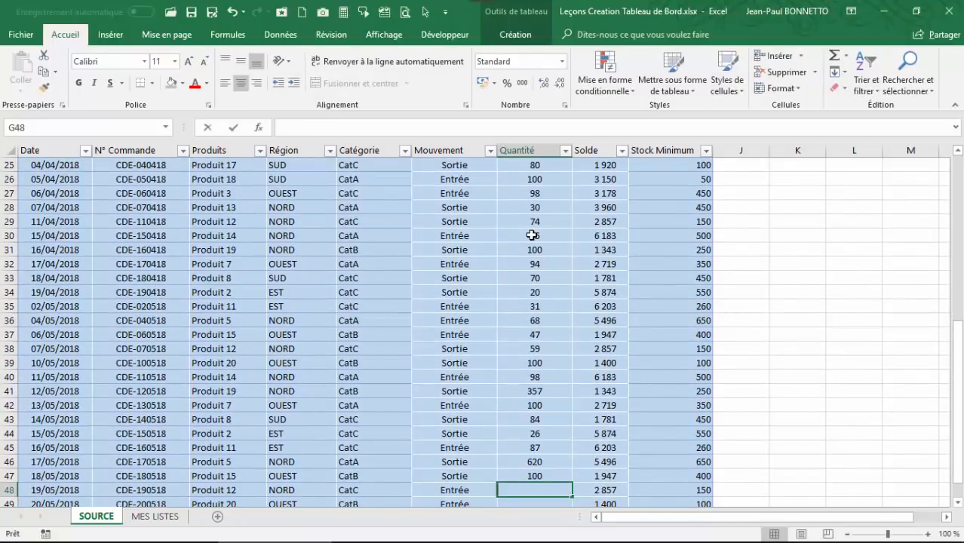
key(Return)
text(100)
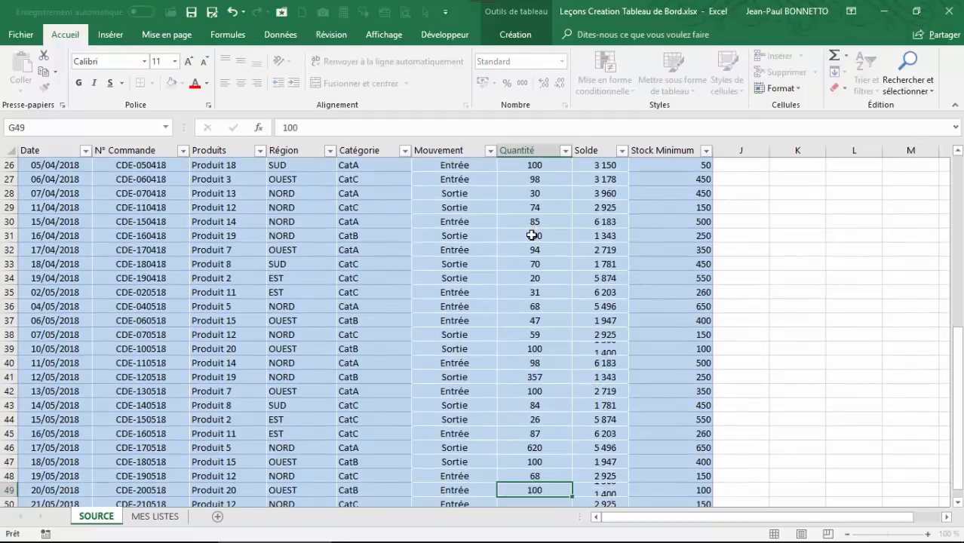
key(Return)
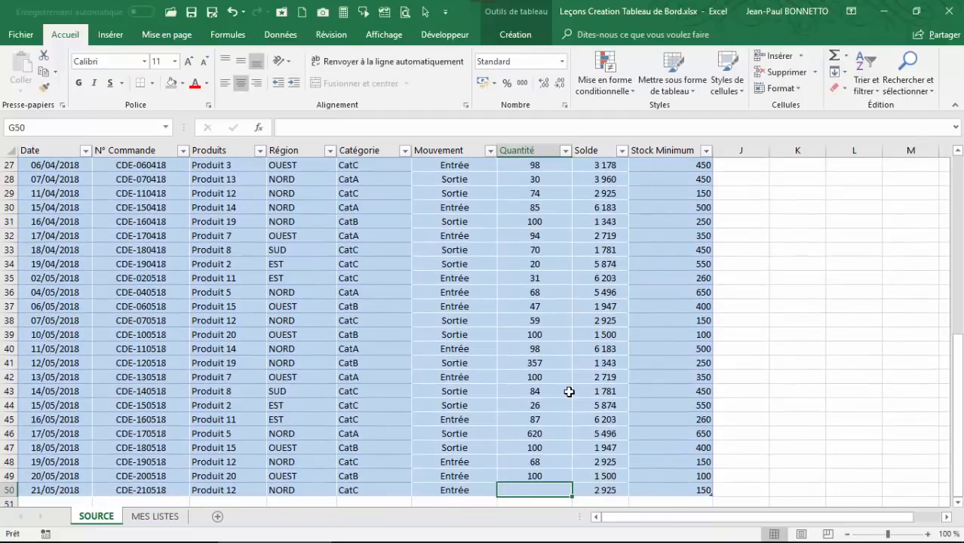
text(84)
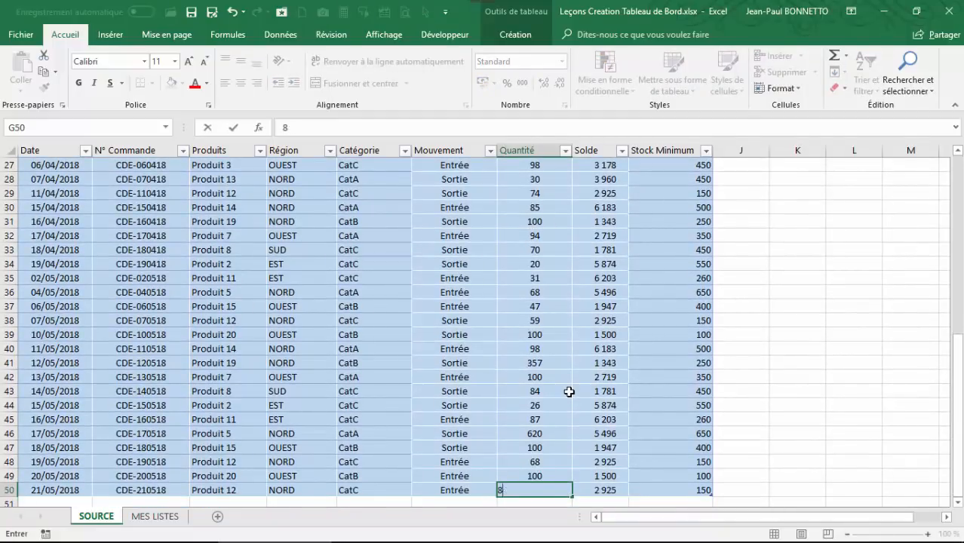
key(Up)
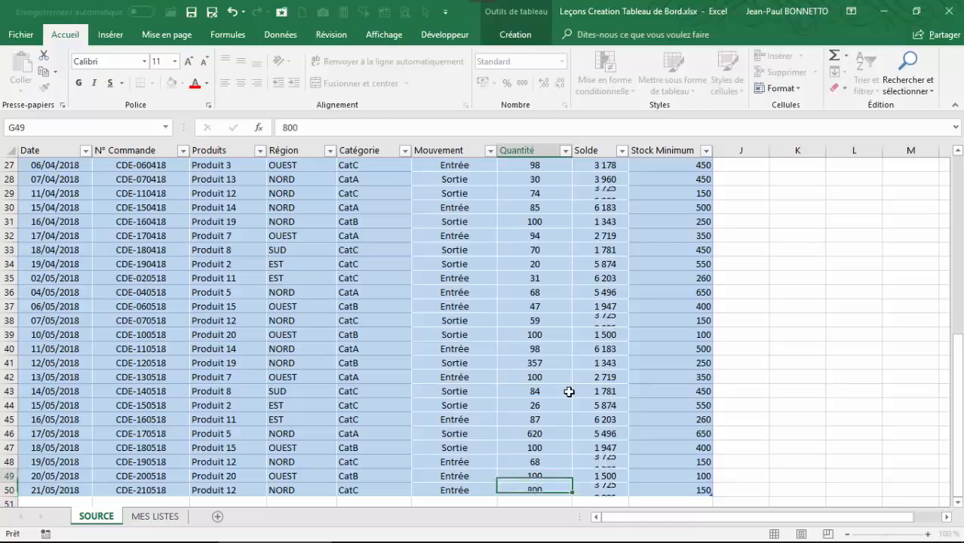
Examine the Solde balances and formulas from the table's first rows through the Produit 12 rows near its end
scroll(501, 393, up, 9)
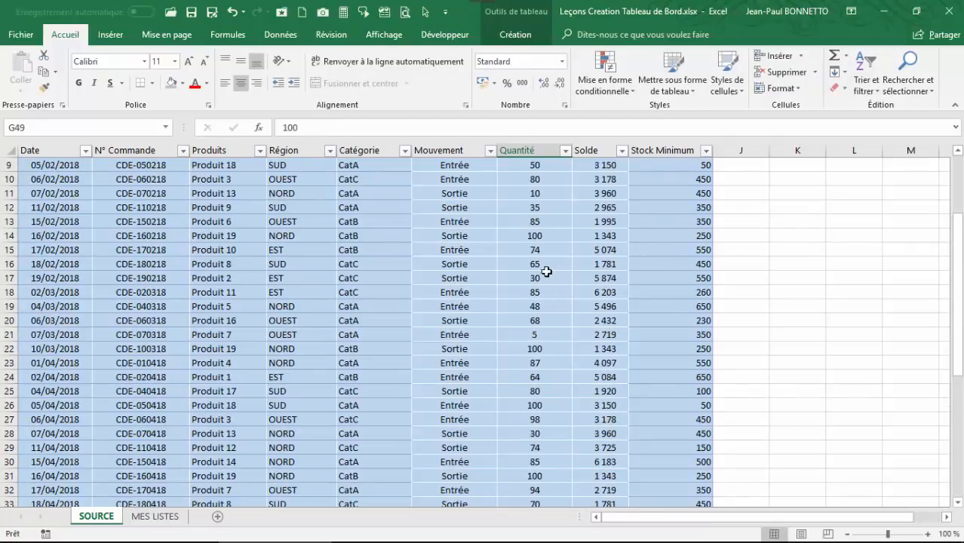
drag(586, 169, 605, 183)
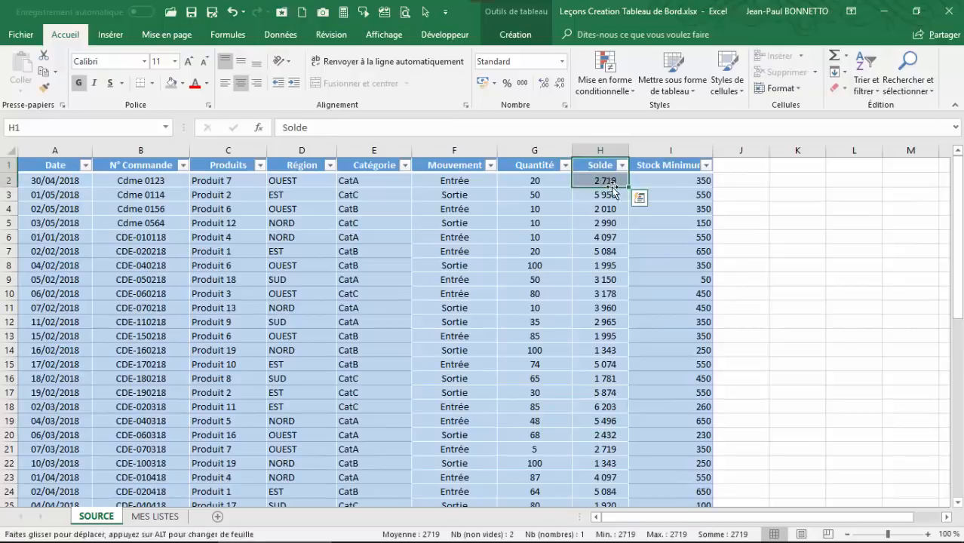
click(608, 241)
scroll(443, 264, down, 5)
scroll(443, 264, down, 4)
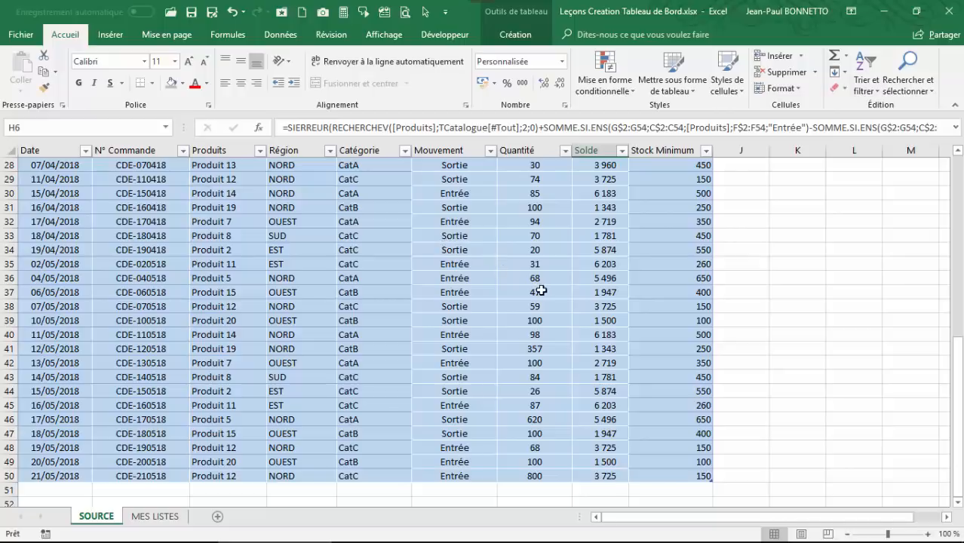
click(586, 308)
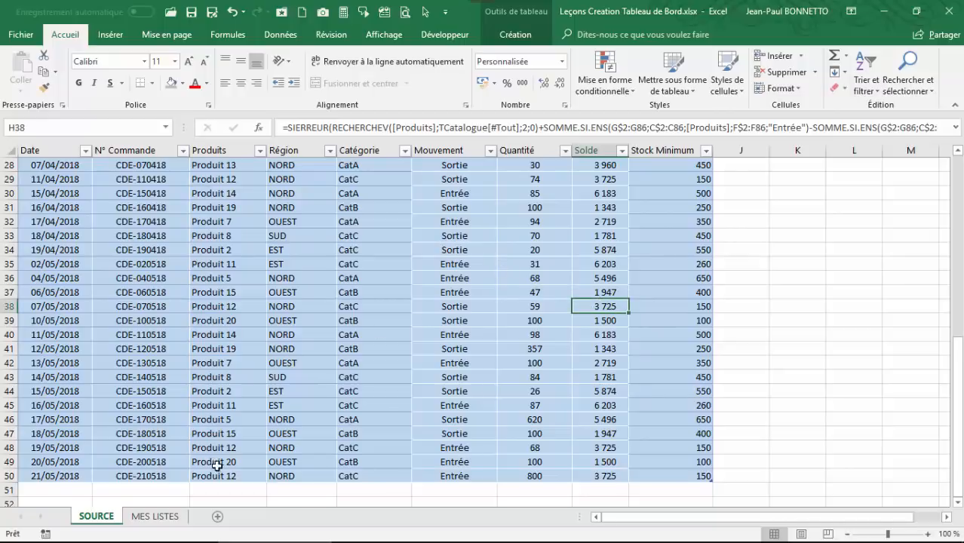
click(609, 446)
click(550, 447)
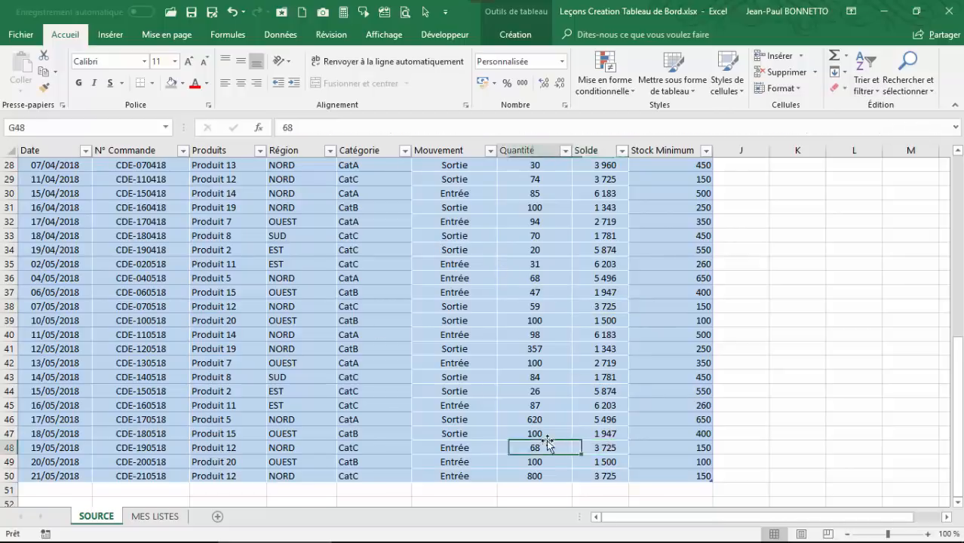
scroll(587, 302, up, 6)
scroll(586, 258, up, 3)
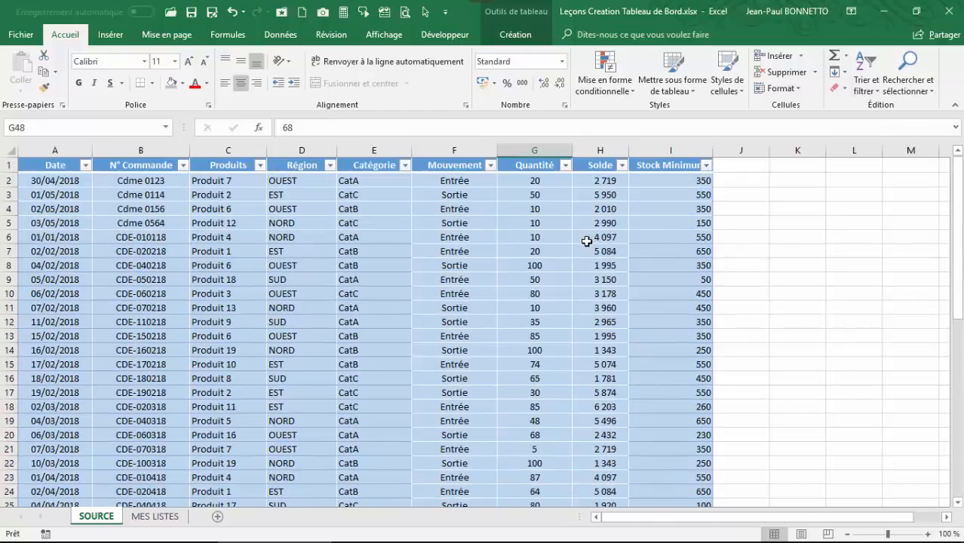
Copy the Solde formula from H2 down through H50, the table's last row
click(599, 181)
double_click(627, 188)
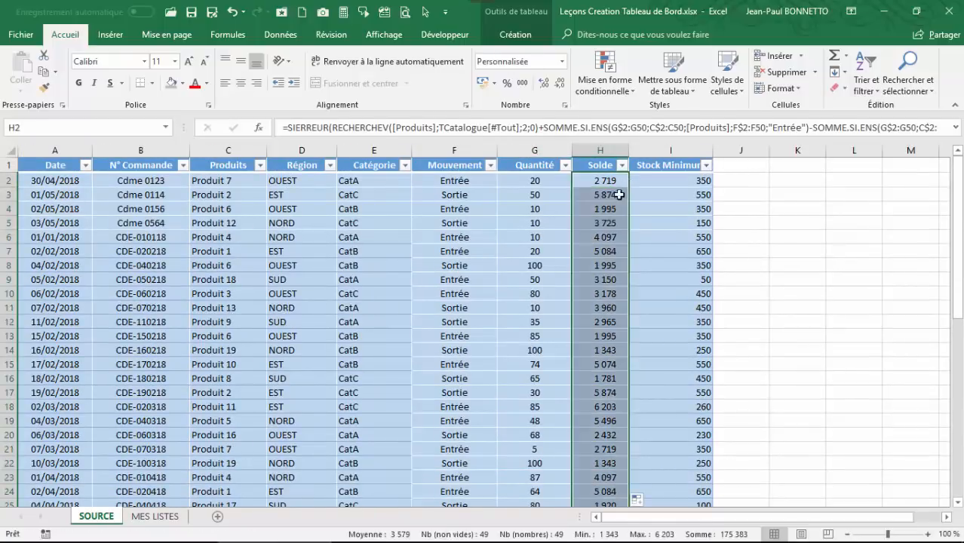
click(605, 224)
click(605, 179)
drag(628, 188, 638, 482)
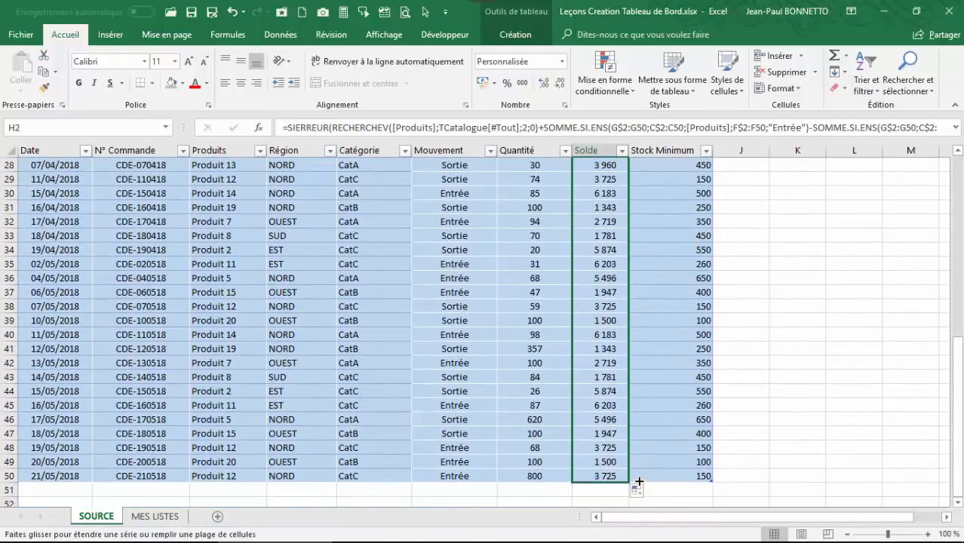
click(609, 317)
Check the product, region, movement, quantity and balance entries in the first order rows of the table
scroll(543, 255, up, 8)
click(205, 235)
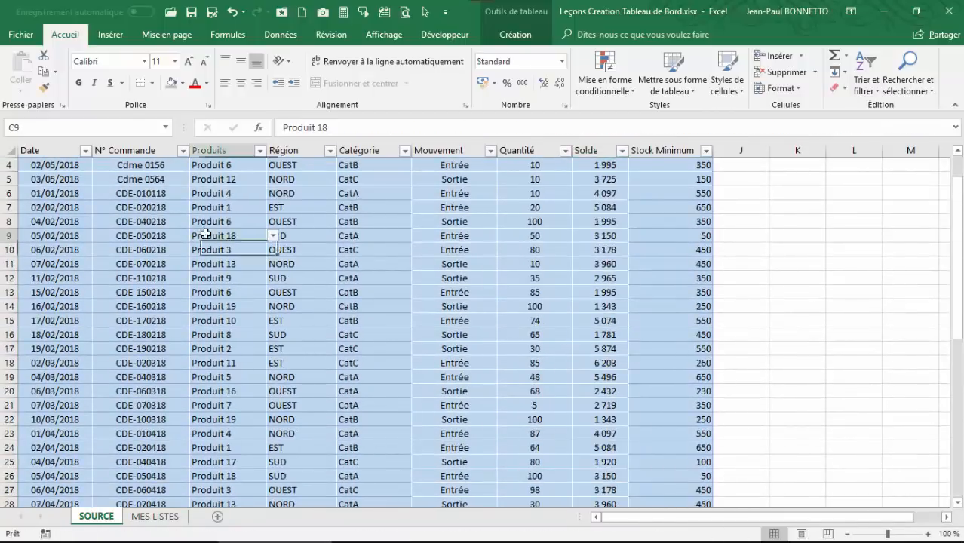
scroll(226, 231, up, 1)
click(287, 193)
click(228, 205)
click(531, 219)
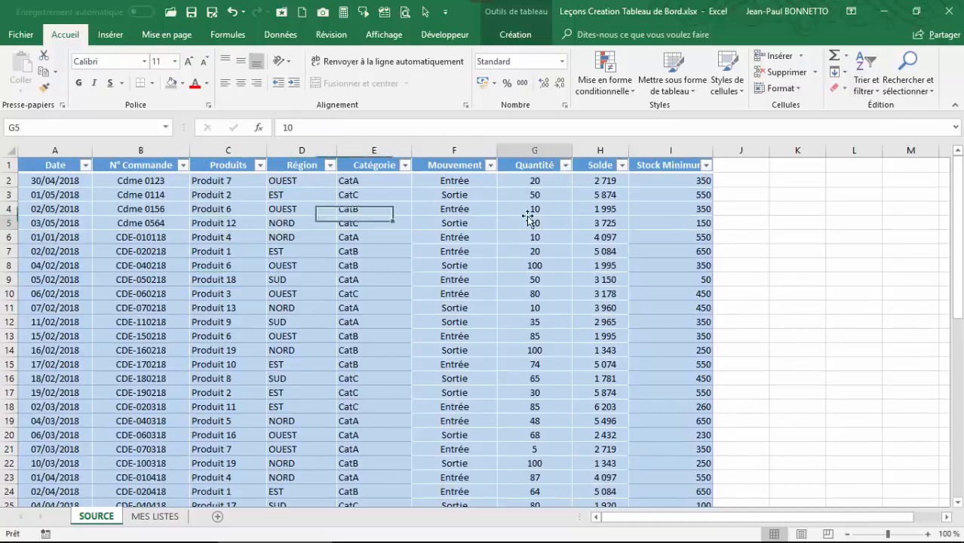
click(596, 212)
click(439, 209)
click(140, 223)
click(455, 223)
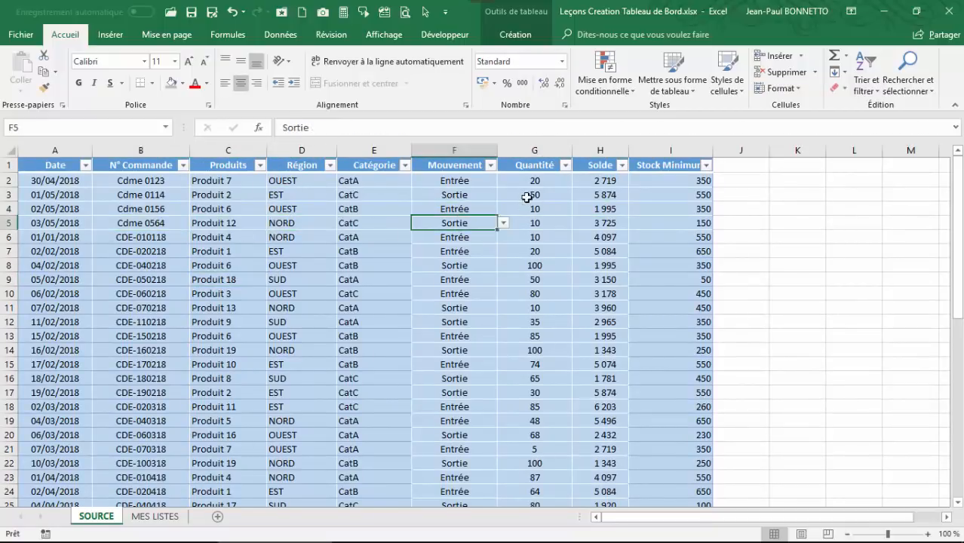
Compare the Quantité values and Entrée or Sortie movements with the Solde formula and the repeated products in the upper rows
drag(534, 180, 552, 409)
click(426, 207)
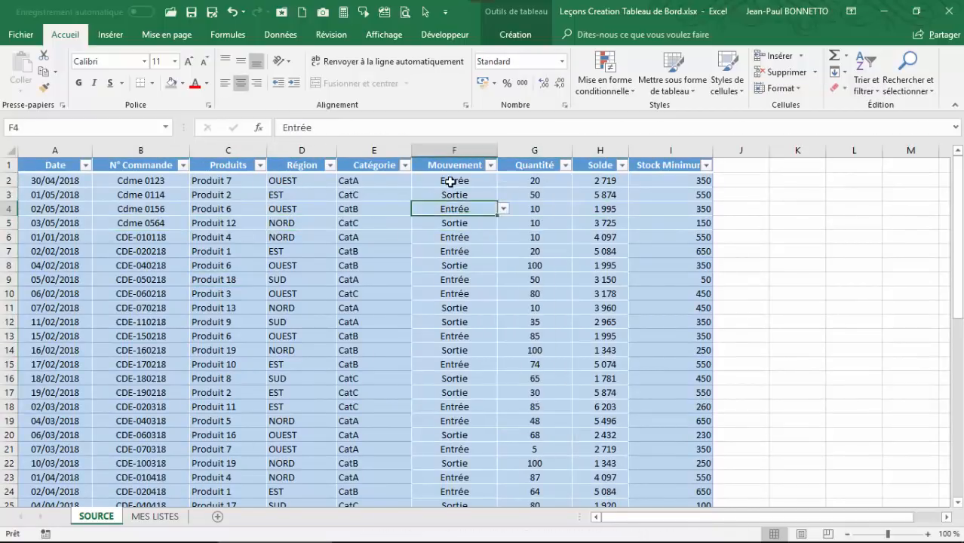
click(446, 181)
click(540, 191)
click(435, 213)
click(546, 199)
click(579, 199)
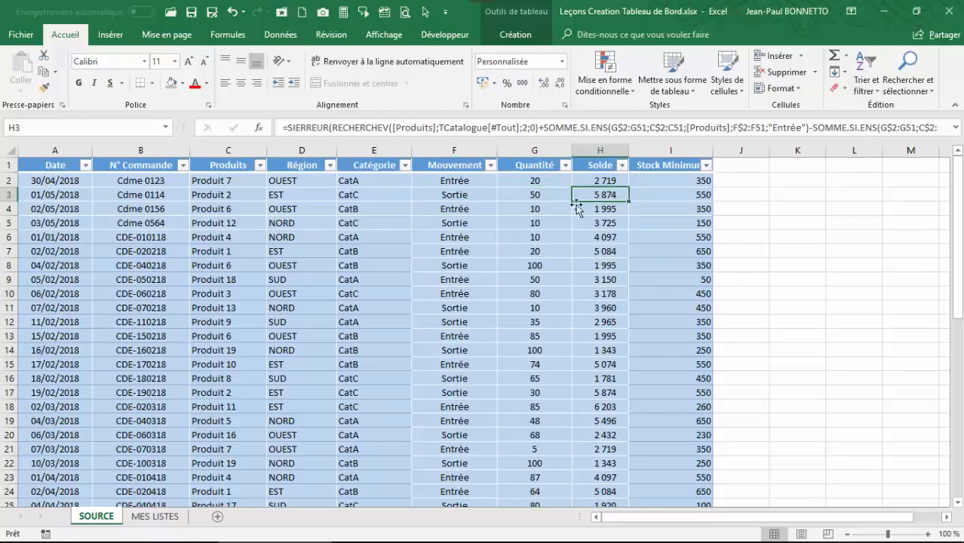
click(481, 224)
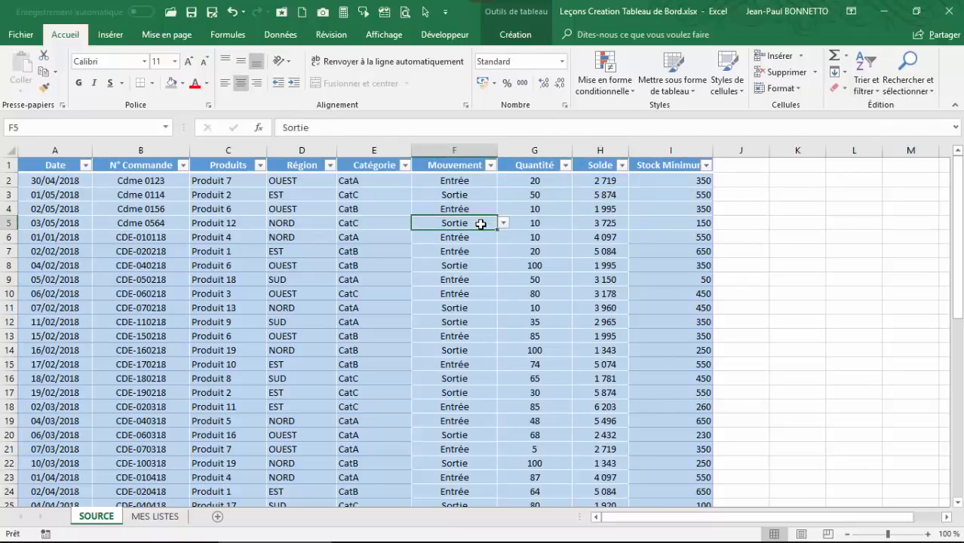
click(208, 195)
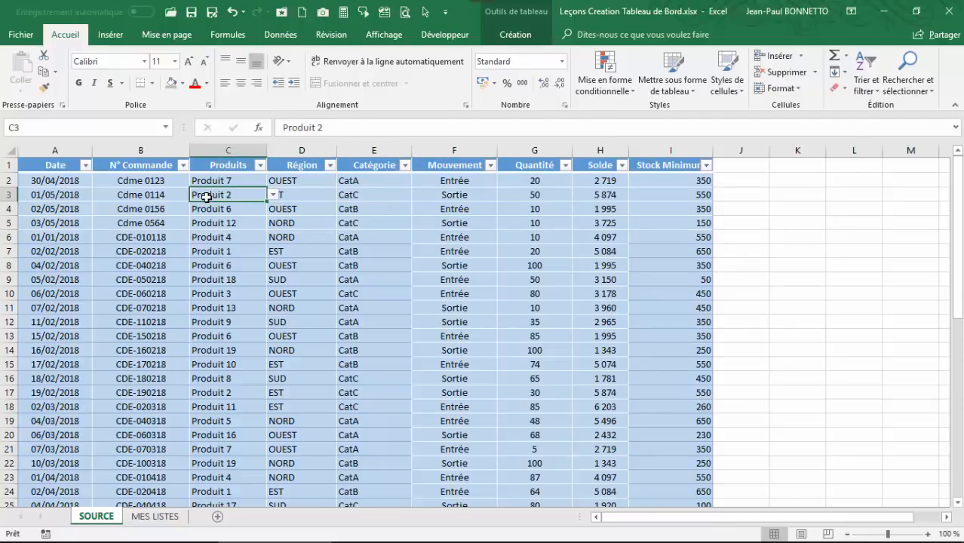
click(185, 266)
click(200, 225)
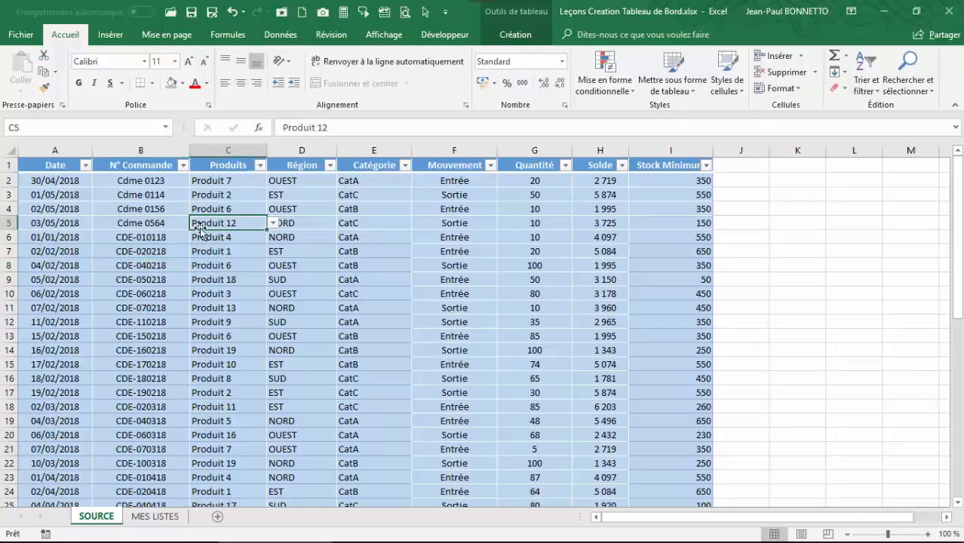
Add a new worksheet and place it after MES LISTES as the workbook's last sheet
click(218, 517)
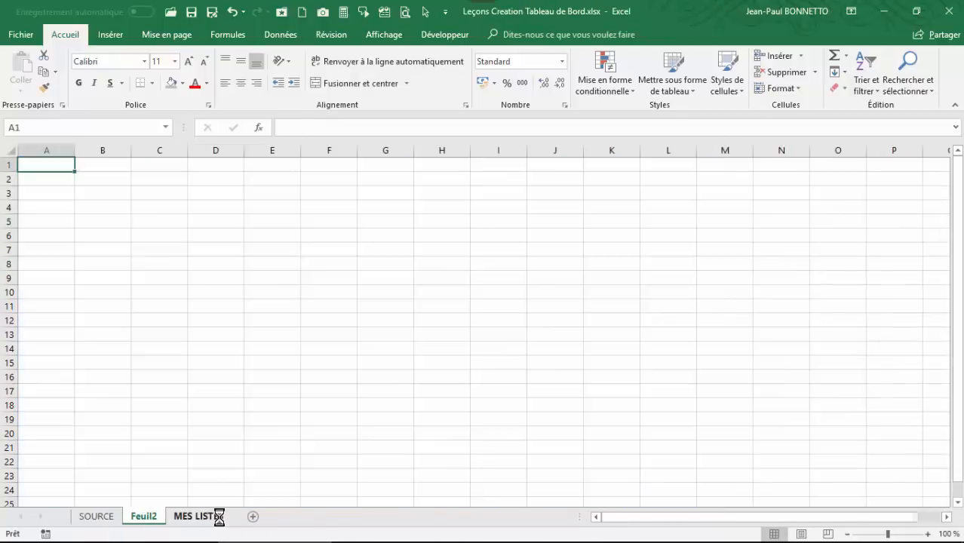
drag(157, 521, 249, 526)
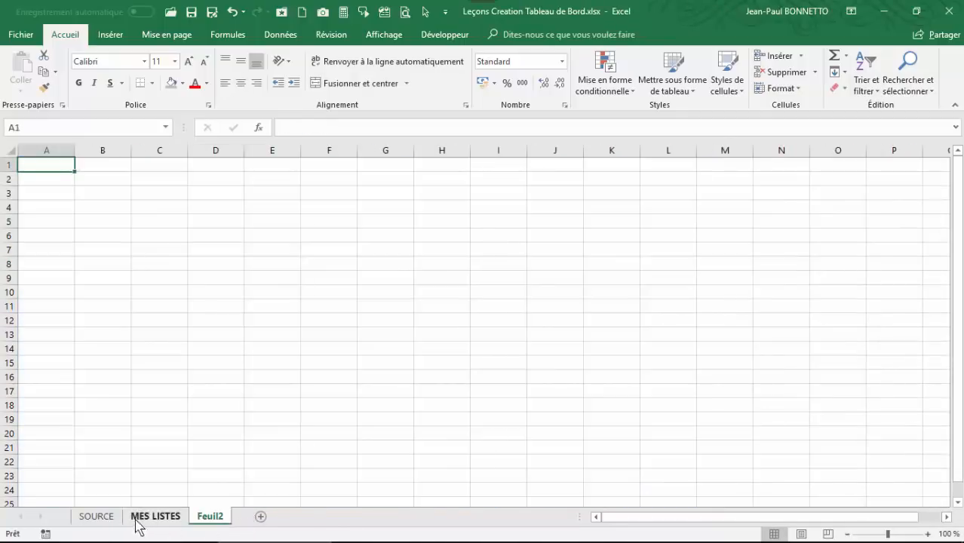
click(85, 519)
click(792, 224)
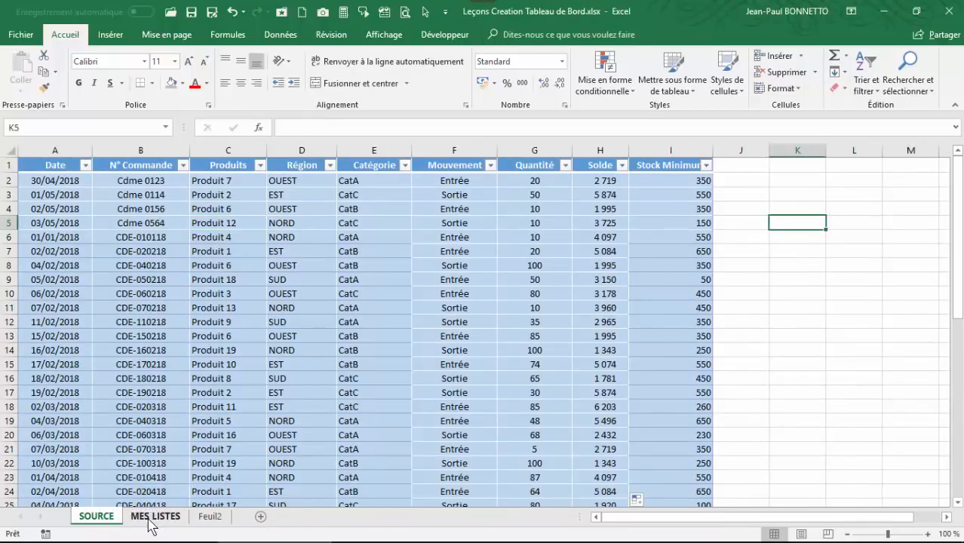
Rename the new Feuil2 worksheet MES CALCULS
click(208, 516)
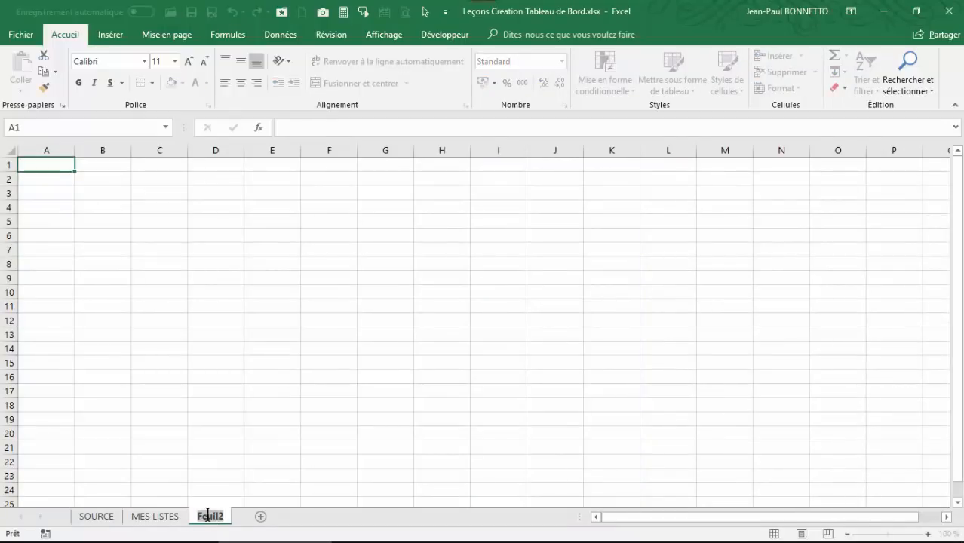
text(MES CALCULS)
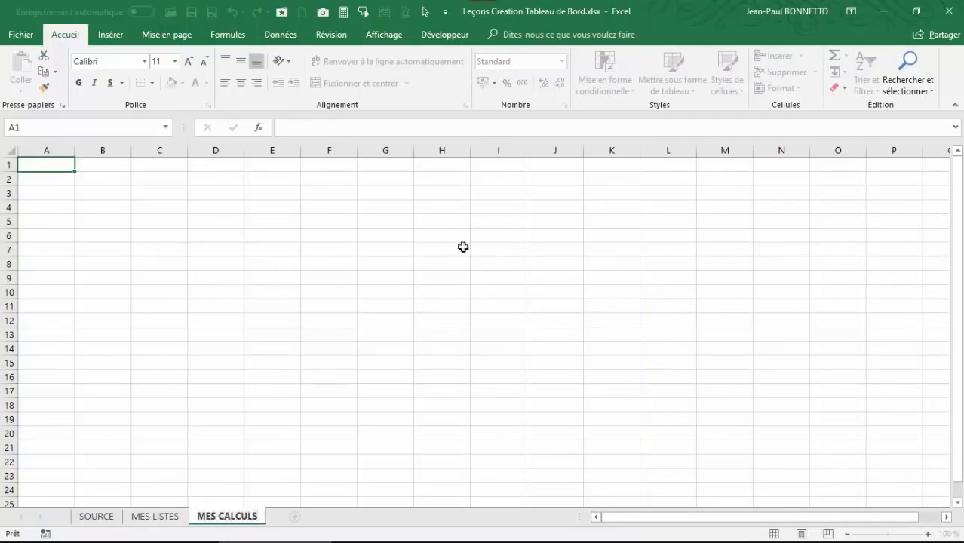
click(400, 262)
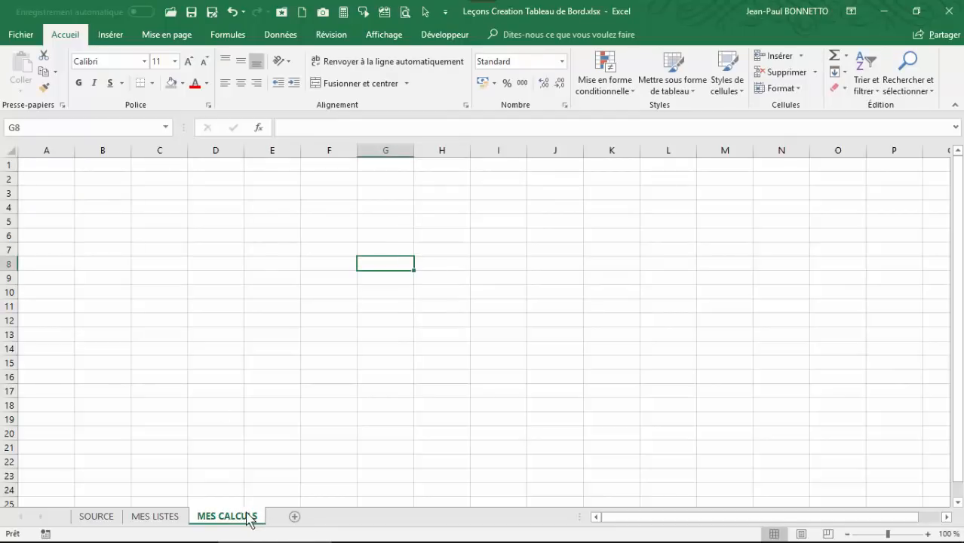
Review the product catalogue on the MES LISTES sheet, including its initial balances, safety stocks and regions
click(95, 518)
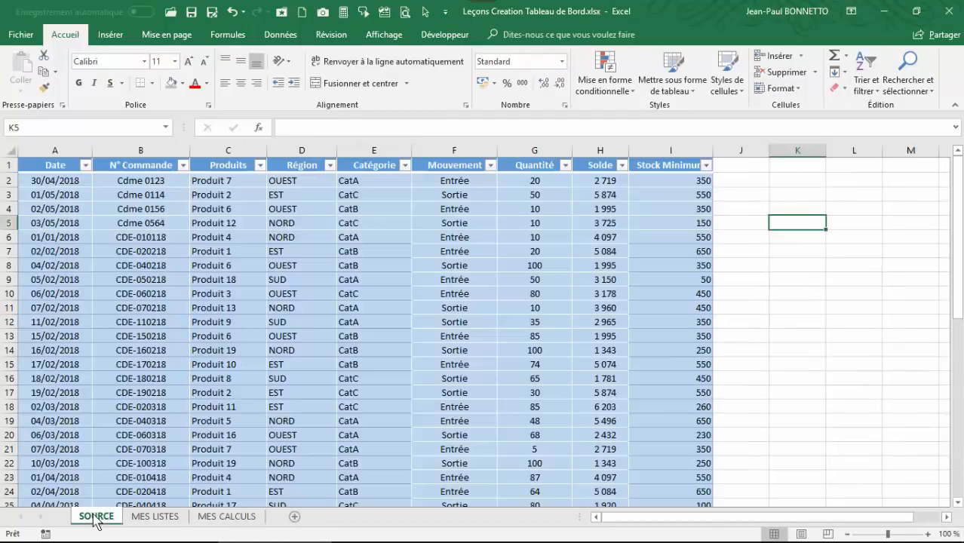
click(153, 518)
click(226, 307)
click(285, 260)
click(380, 218)
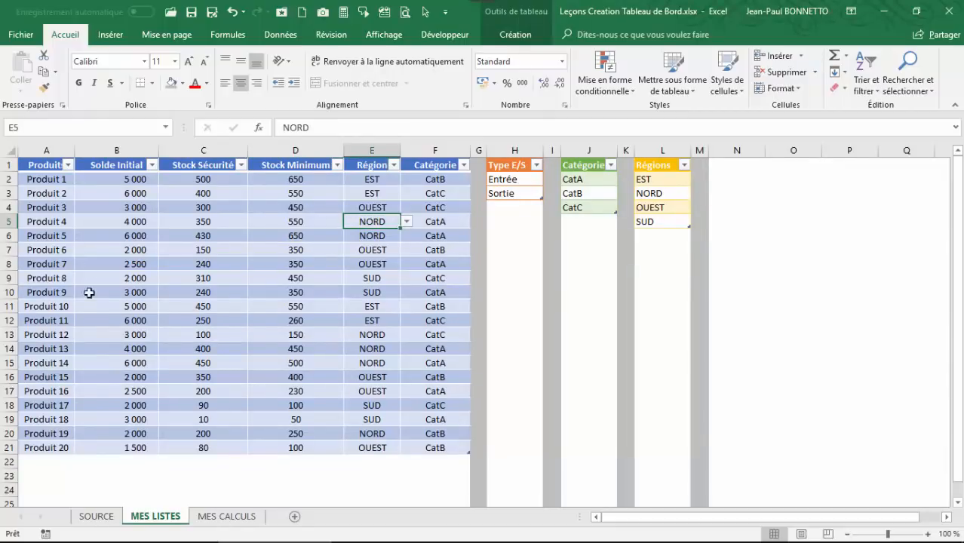
drag(210, 219, 205, 212)
click(123, 211)
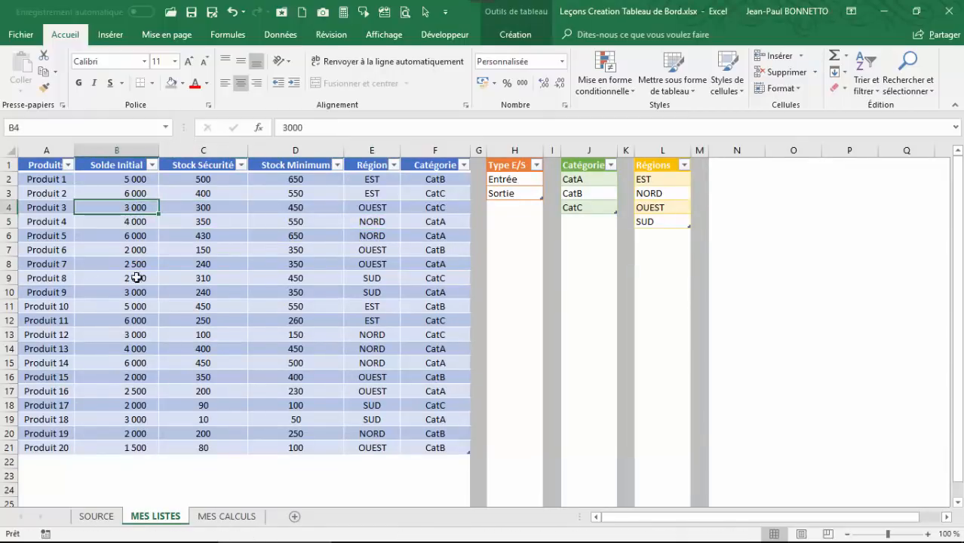
click(144, 230)
click(371, 169)
click(347, 248)
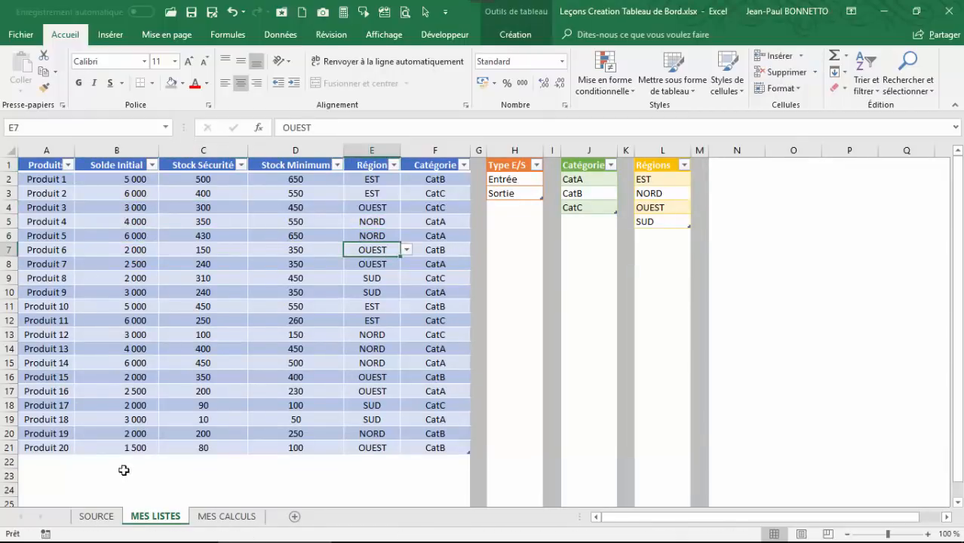
Review the Solde formulas and the Produits column of the SOURCE sheet
click(96, 518)
click(598, 196)
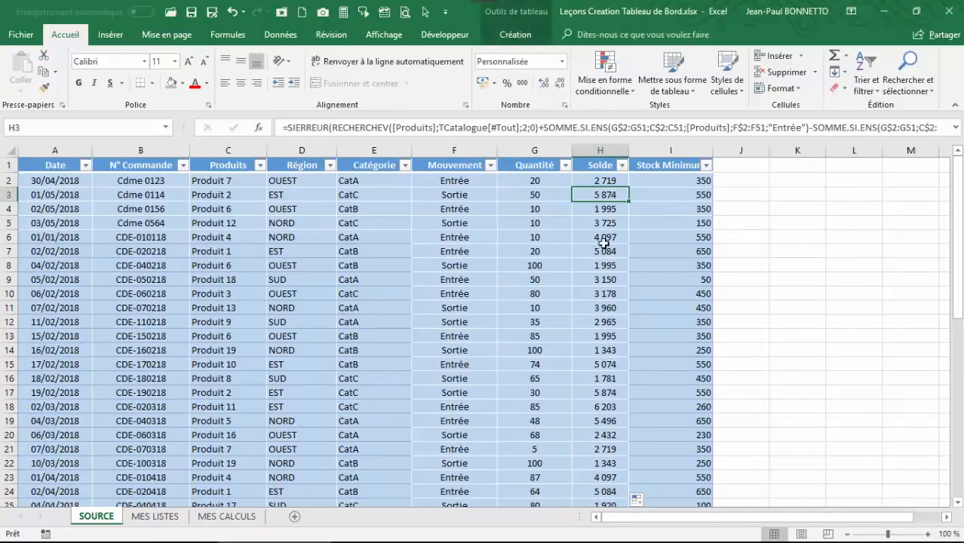
click(606, 180)
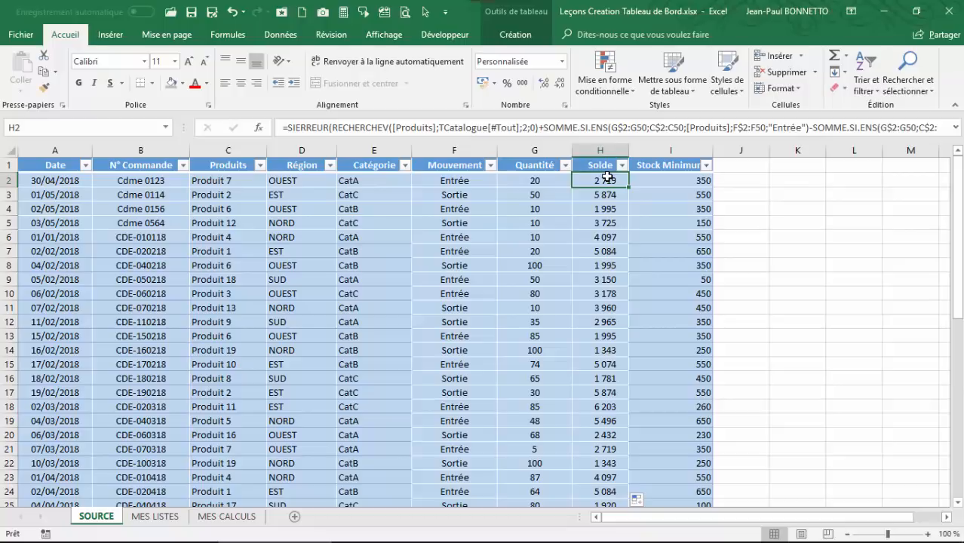
scroll(606, 181, down, 11)
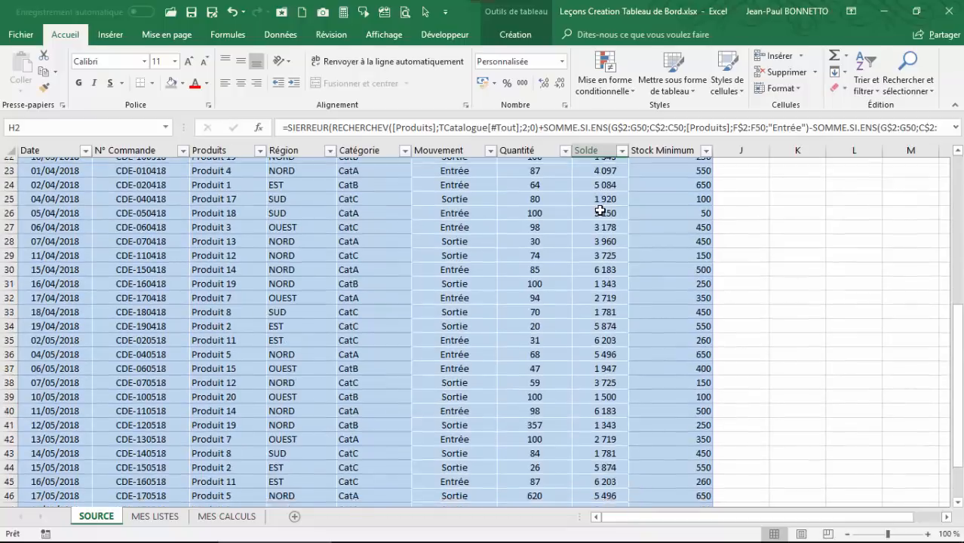
scroll(247, 190, up, 11)
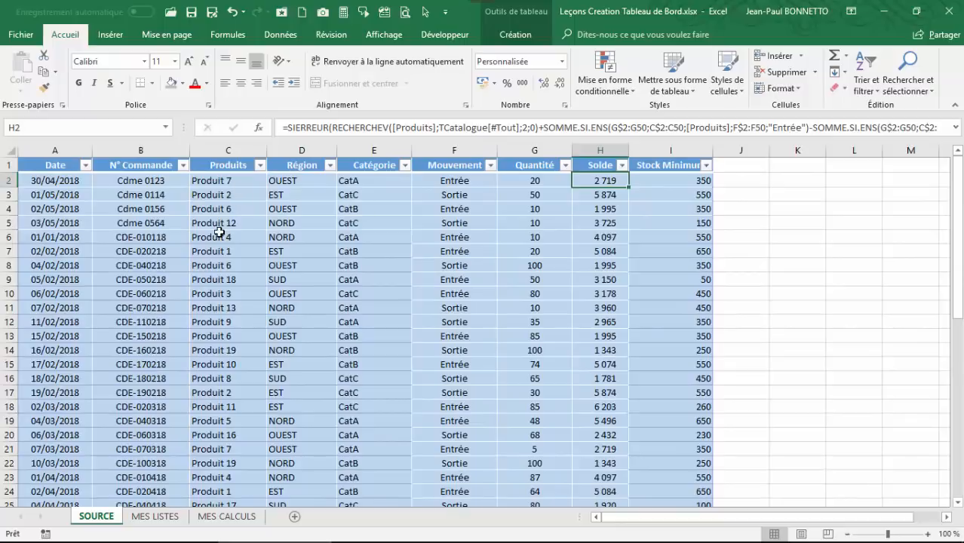
click(219, 236)
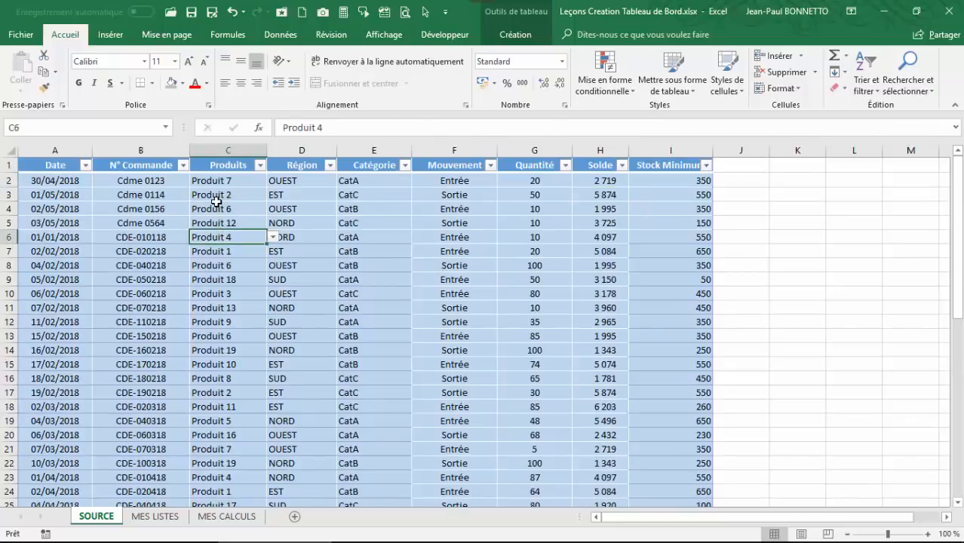
click(217, 208)
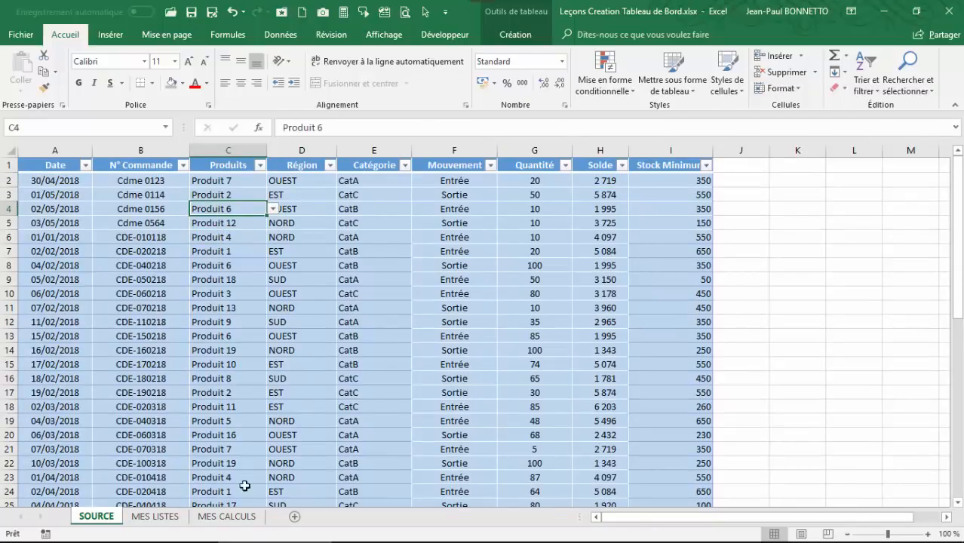
Switch to the Tableau de Bord - Suivi de Stock(V3).xlsx workbook and open its stock dashboard through the menu sheet
click(193, 526)
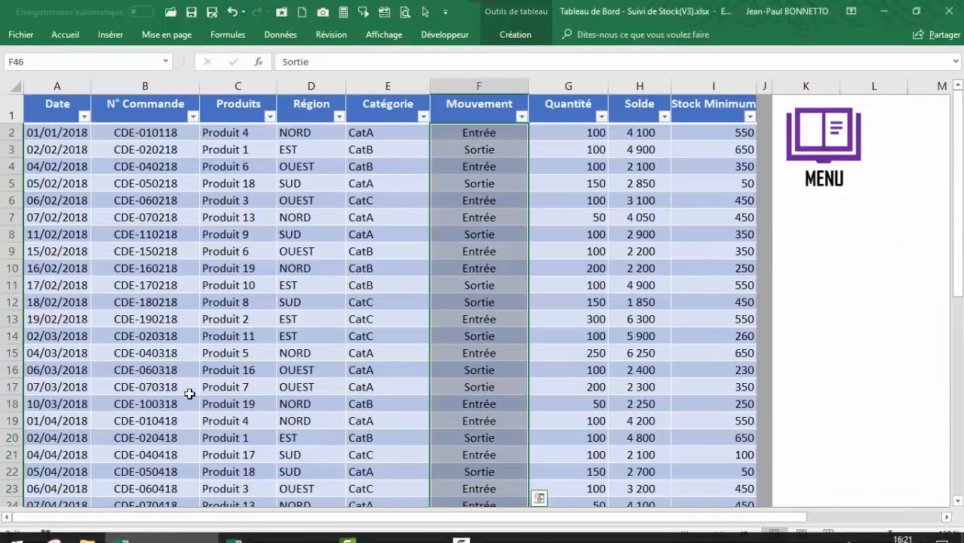
click(841, 136)
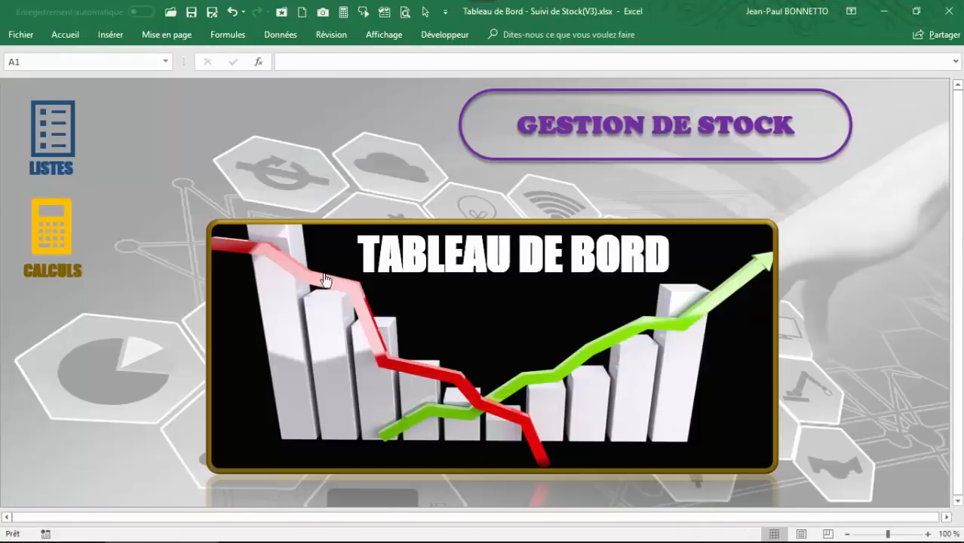
click(399, 296)
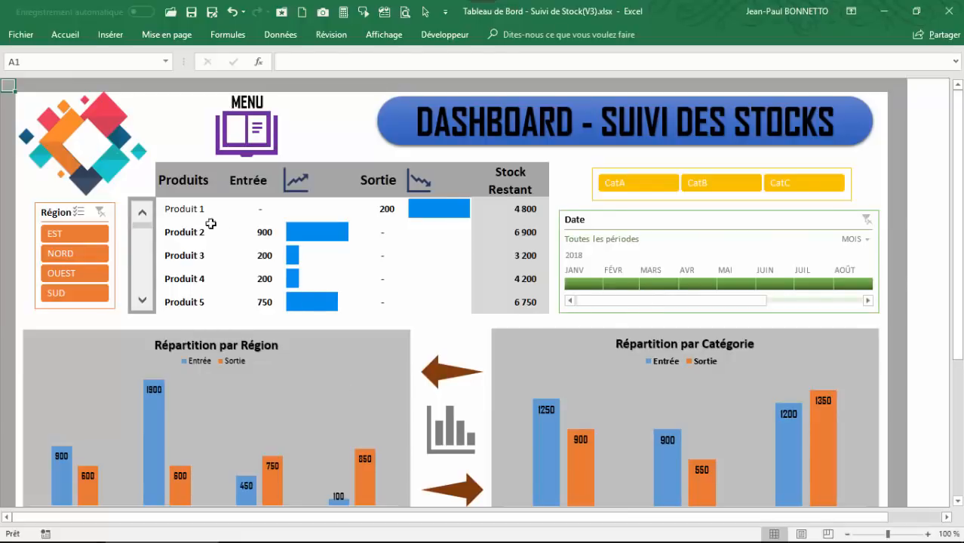
Examine the formulas behind the dashboard's Produits, Entrée, Sortie and Stock Restant columns
click(197, 210)
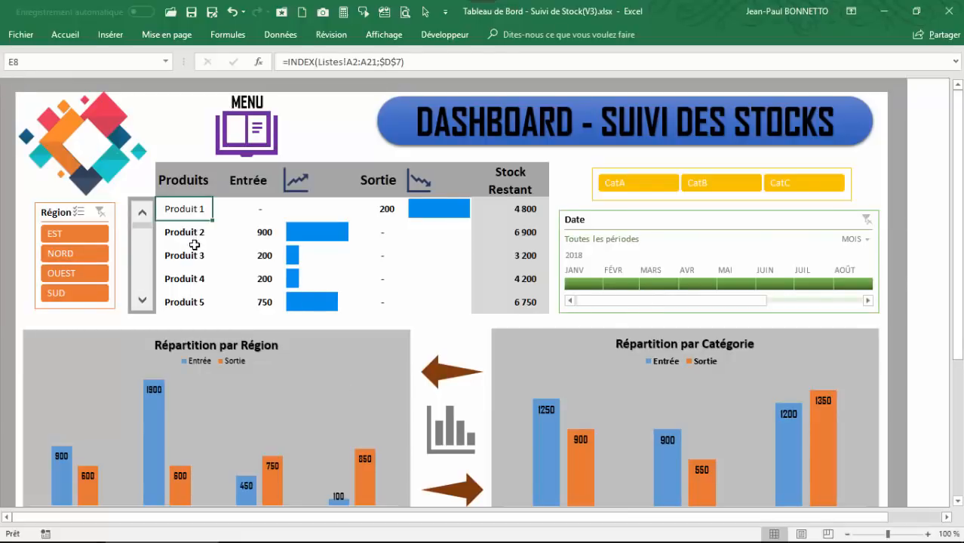
click(195, 256)
drag(196, 280, 199, 311)
click(255, 212)
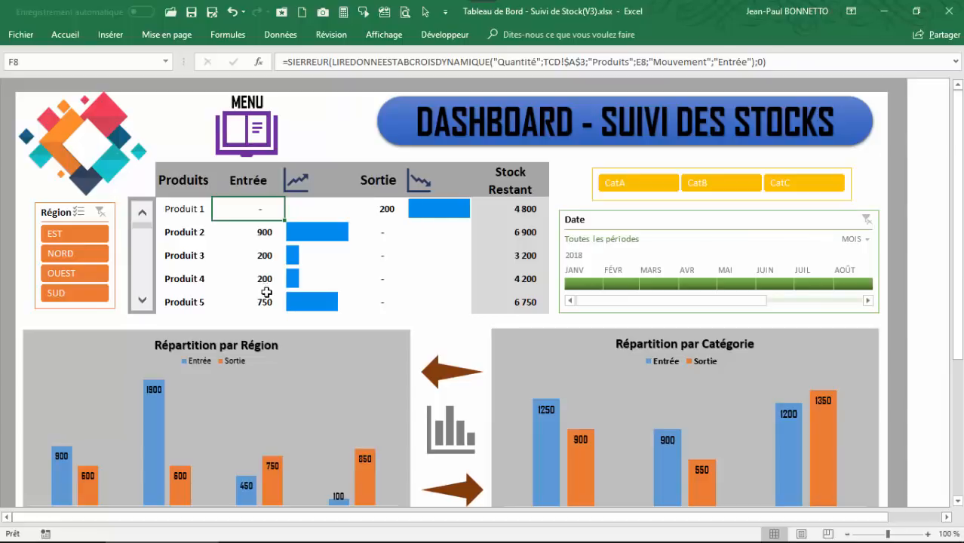
key(Down)
key(Down)
key(Down)
click(380, 281)
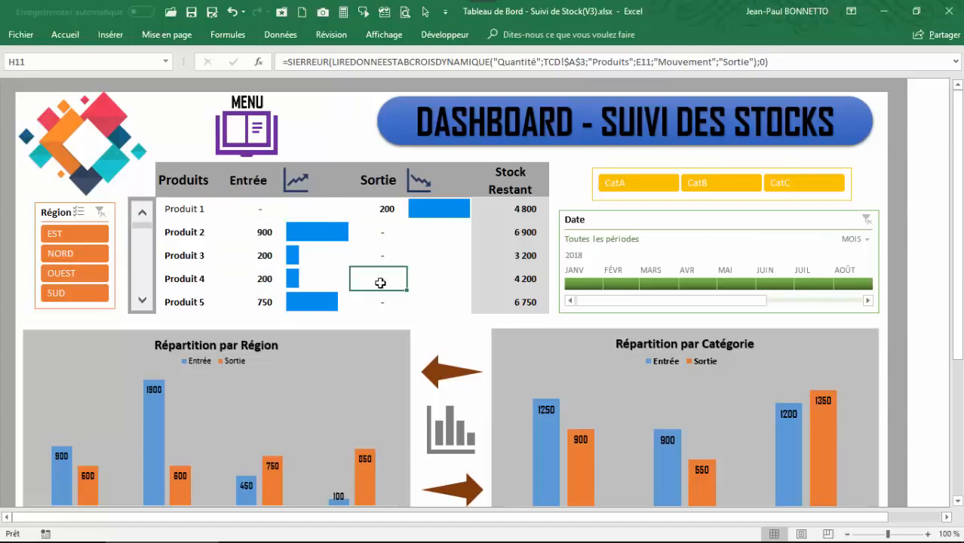
drag(521, 212, 543, 304)
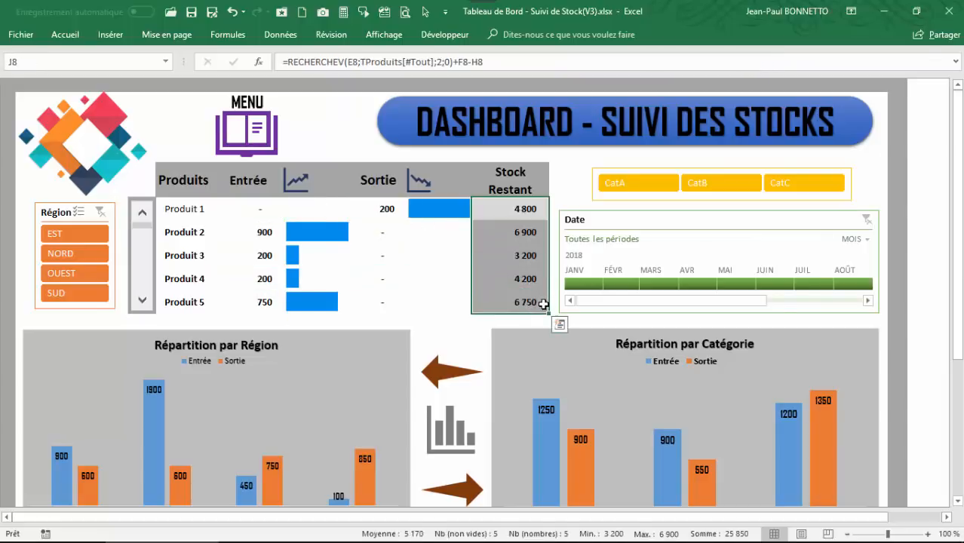
click(522, 249)
click(519, 211)
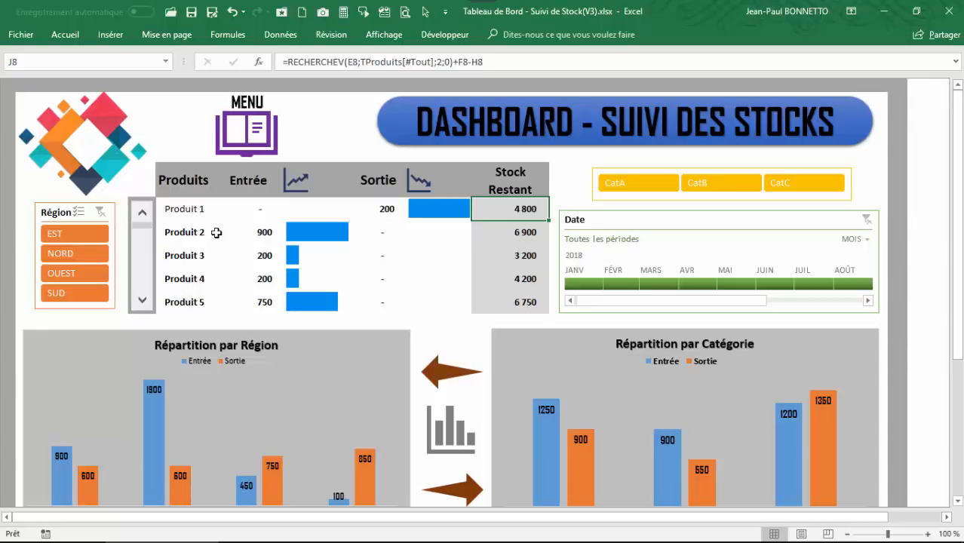
click(179, 208)
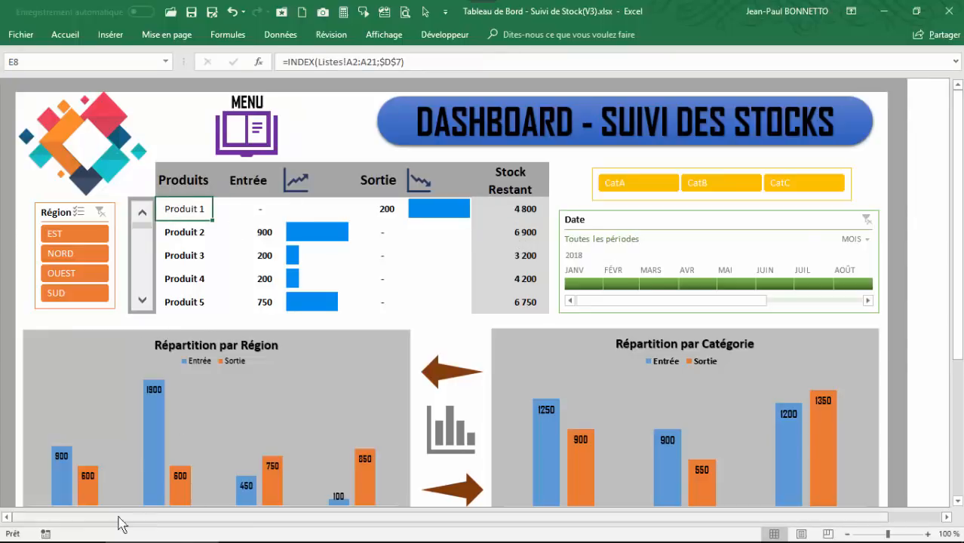
Switch back to the Leçons Creation Tableau de Bord.xlsx workbook with its SOURCE sheet
mouse_move(121, 538)
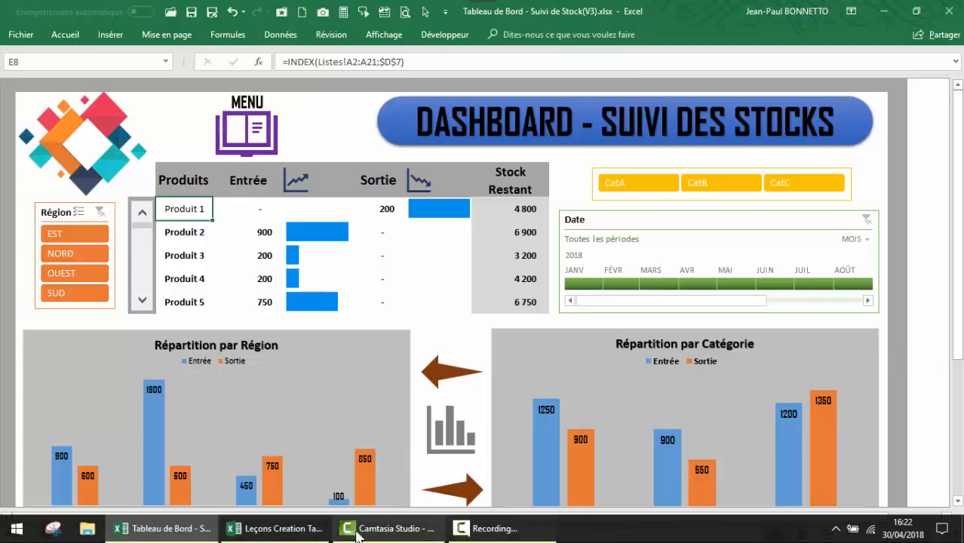
click(279, 528)
click(170, 266)
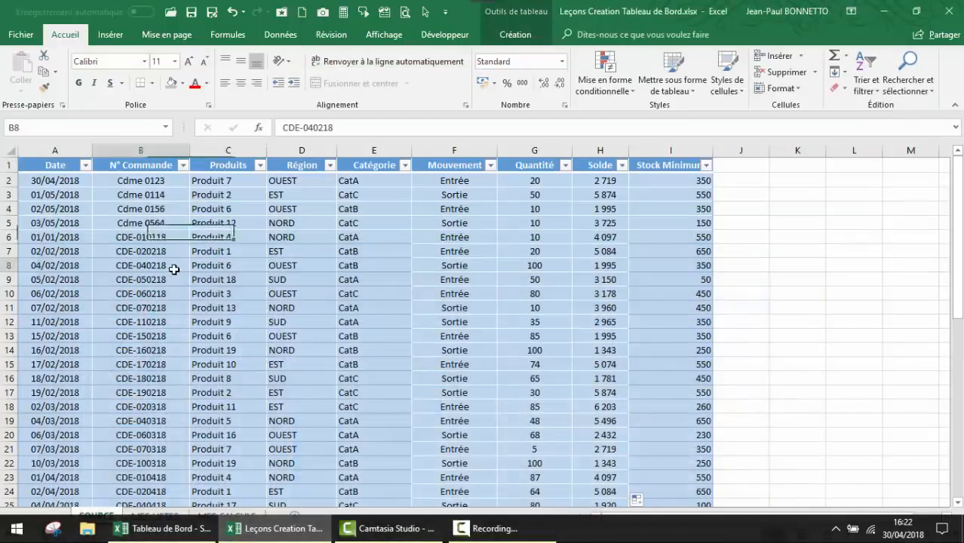
Create a PivotTable from the TSource table, placed on the existing MES CALCULS sheet at cell A1
click(151, 223)
click(154, 197)
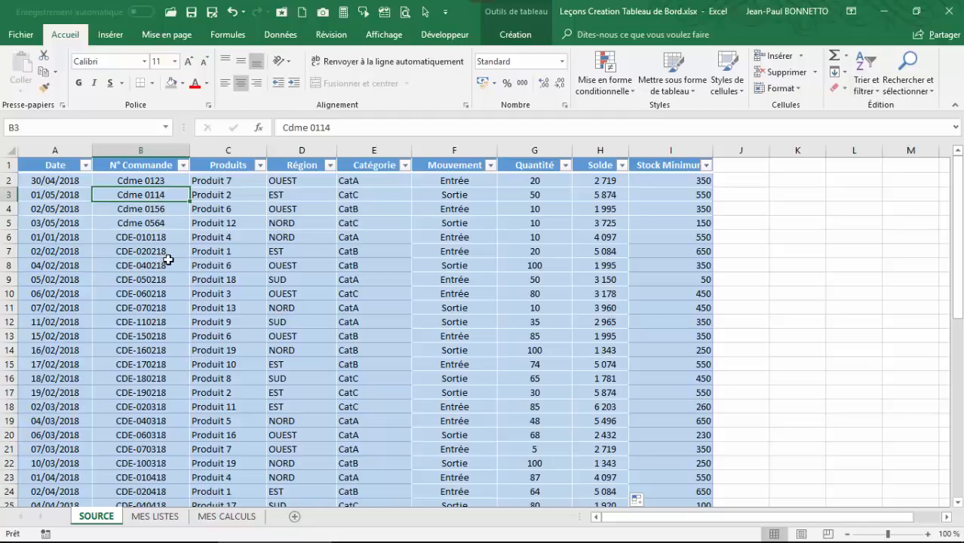
click(149, 220)
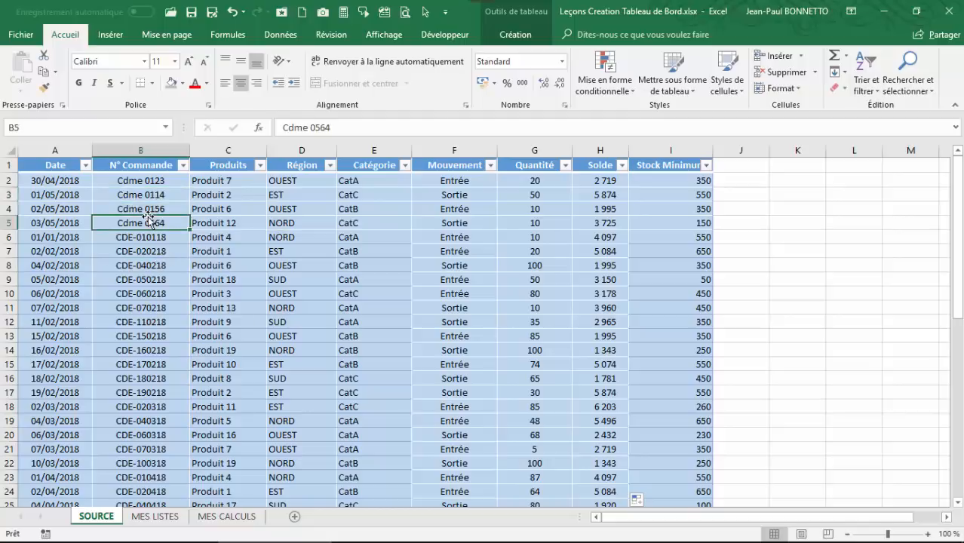
click(111, 35)
click(31, 72)
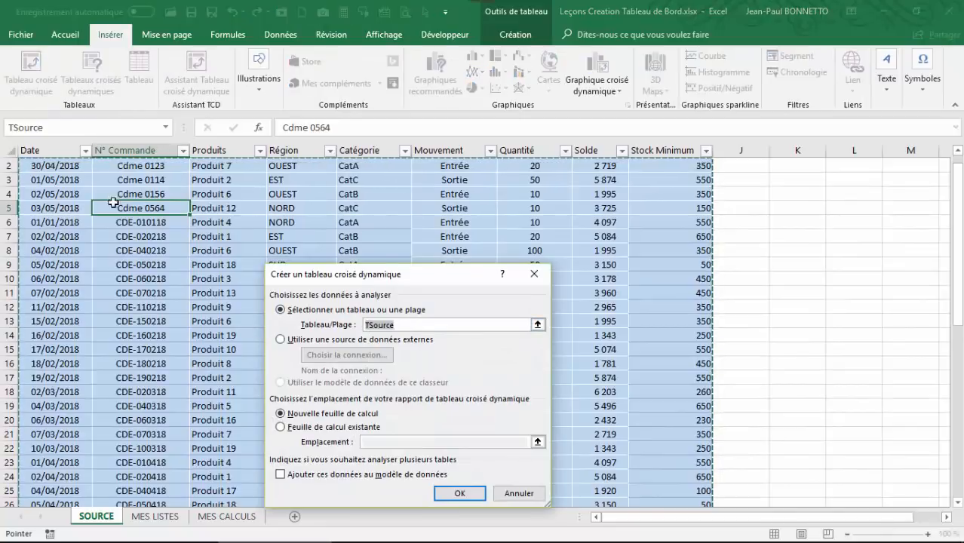
click(293, 428)
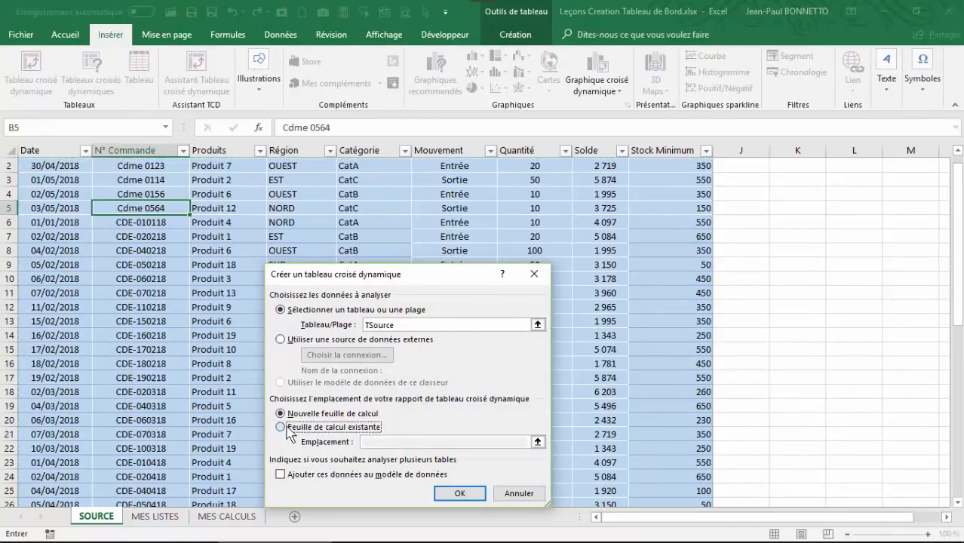
click(226, 516)
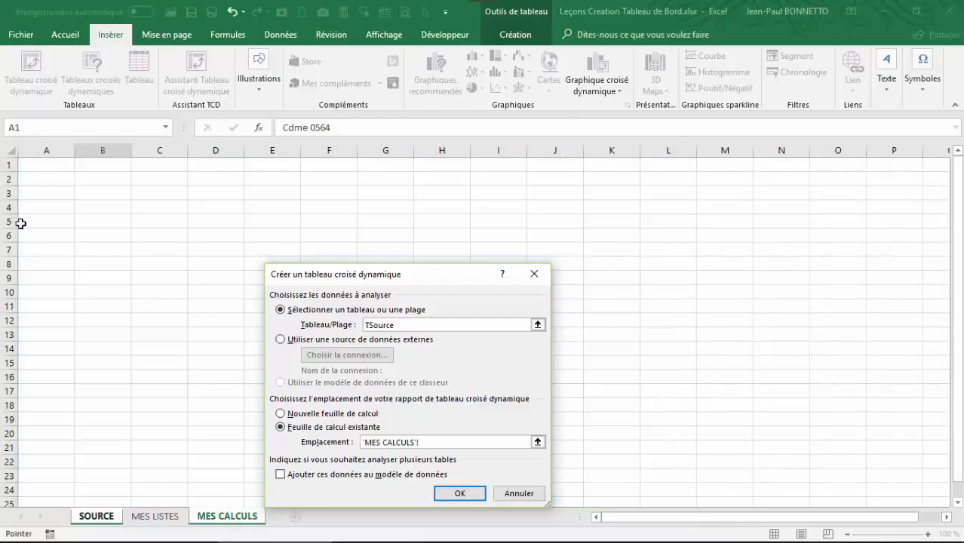
click(65, 166)
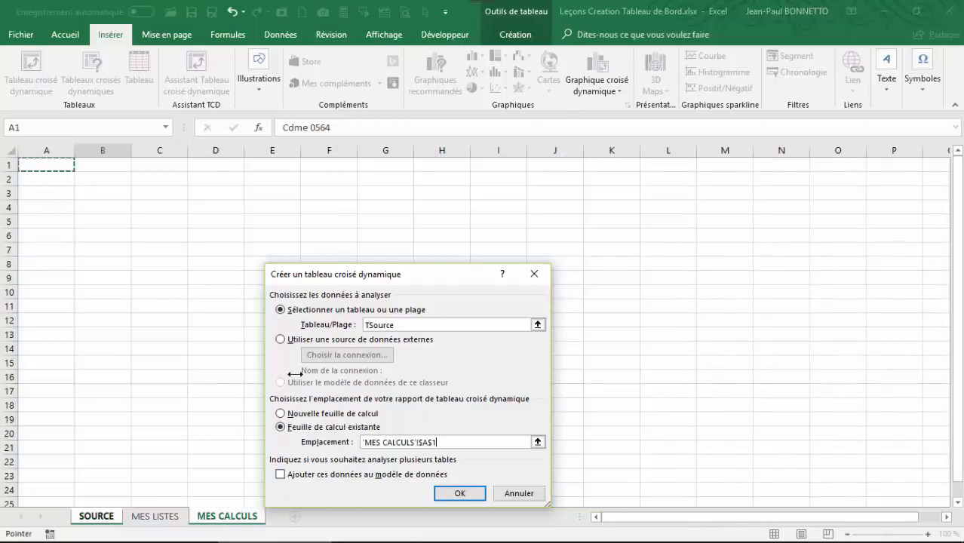
click(459, 492)
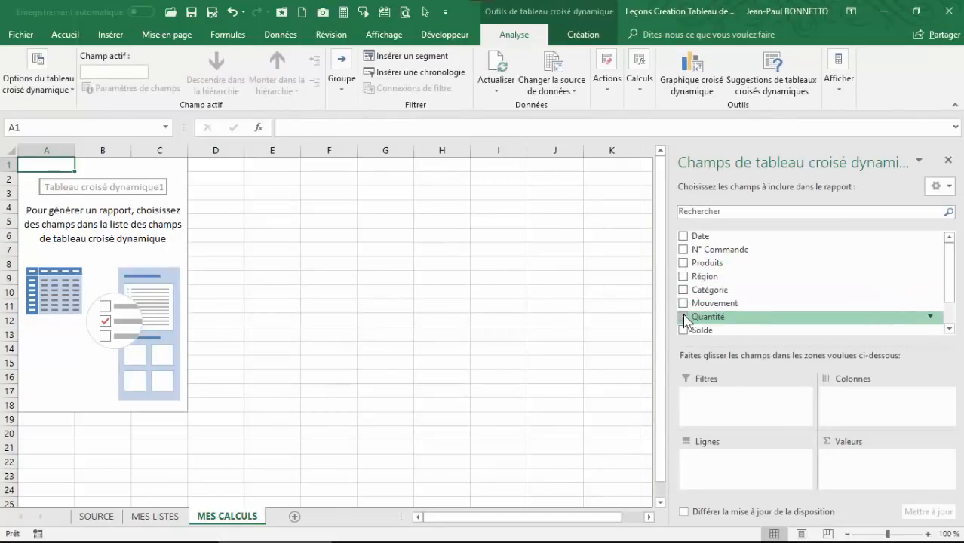
Lay out the PivotTable with Produits as rows, Mouvement as columns and the sum of Quantité as values
drag(704, 262, 707, 462)
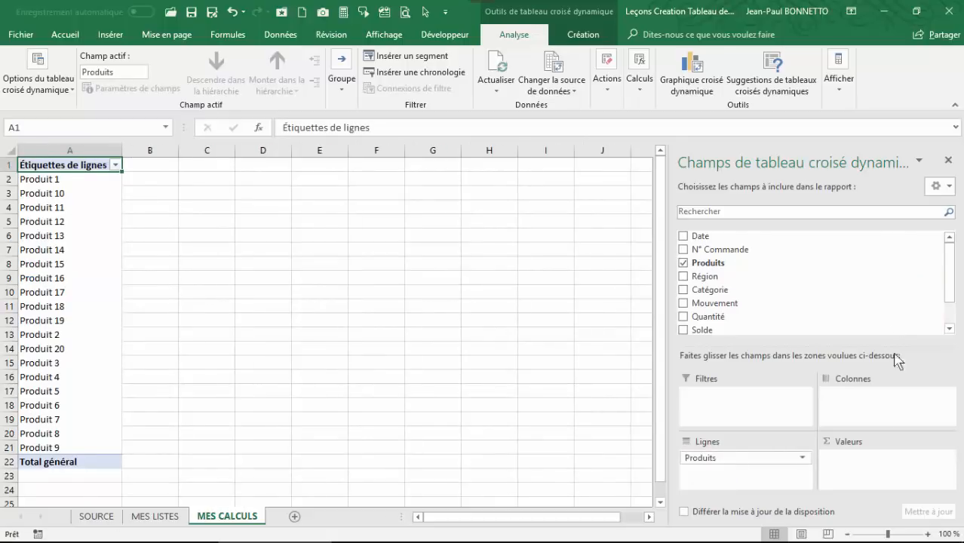
drag(717, 302, 871, 404)
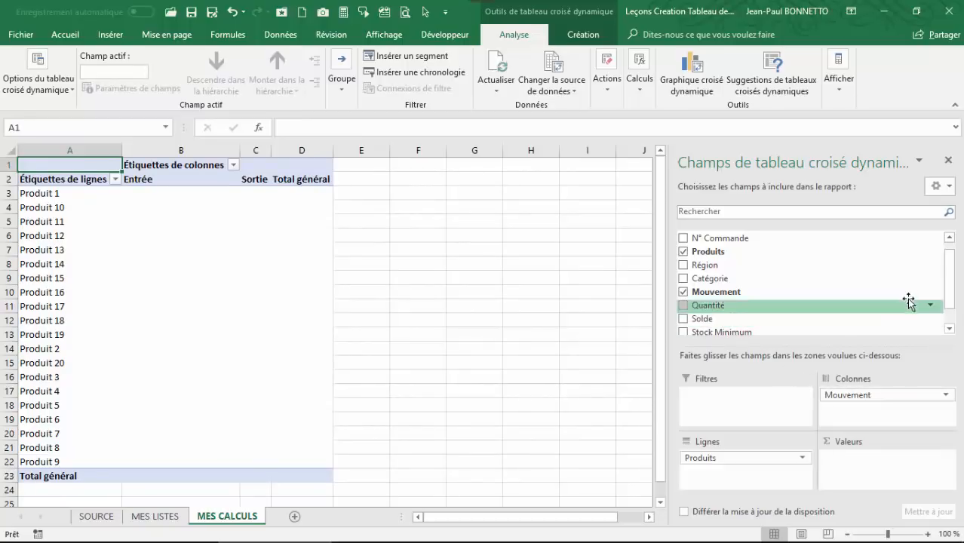
drag(949, 273, 952, 289)
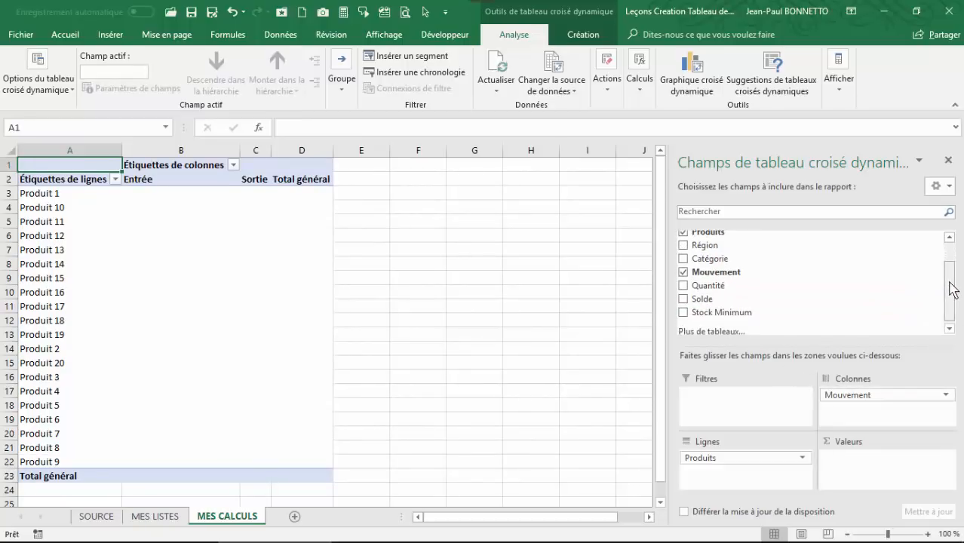
drag(721, 286, 858, 471)
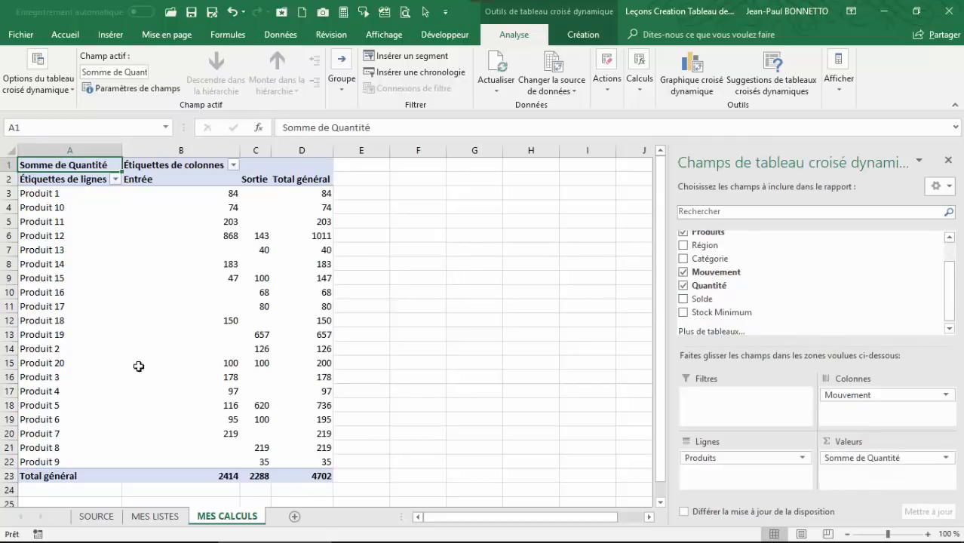
Examine the Entrée and Sortie quantities per product and the grand totals of the PivotTable
click(215, 235)
click(254, 236)
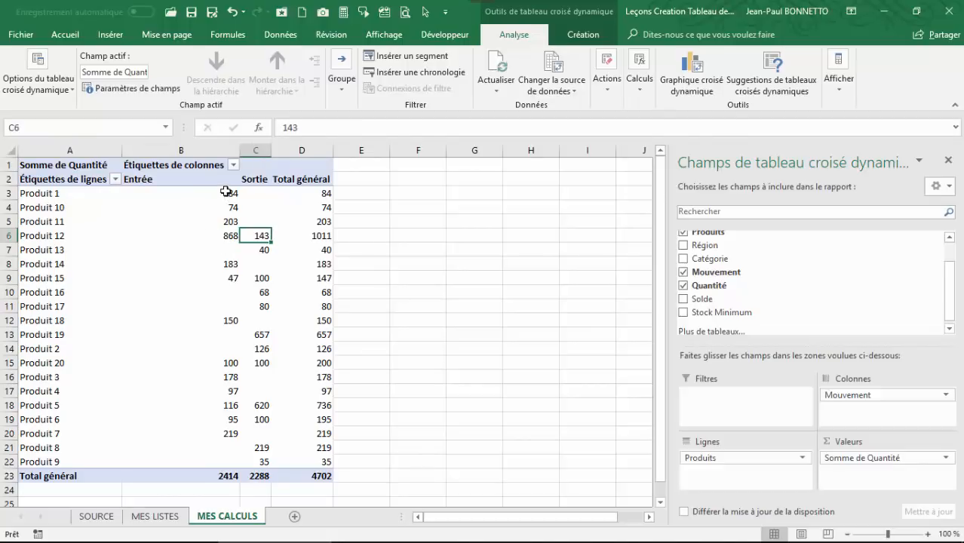
drag(226, 192, 241, 465)
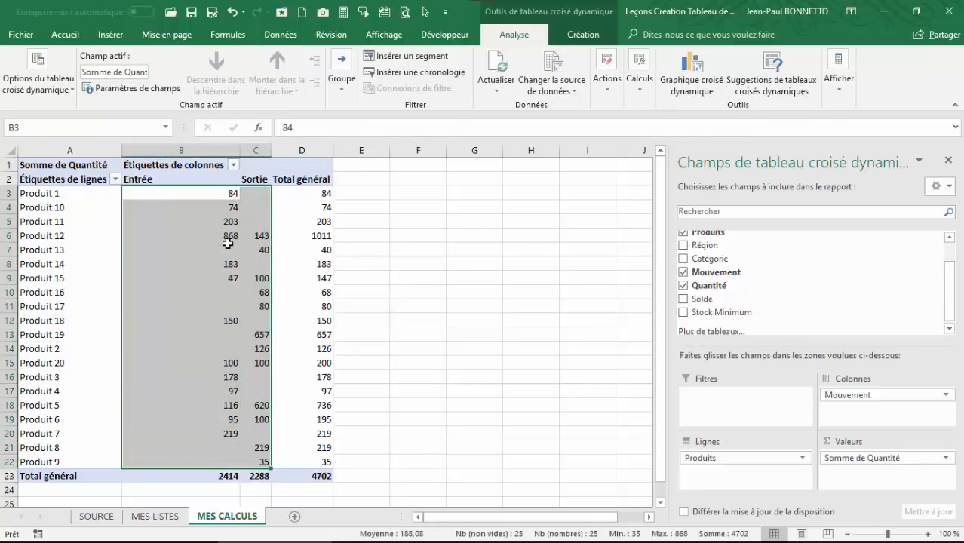
drag(257, 208, 254, 447)
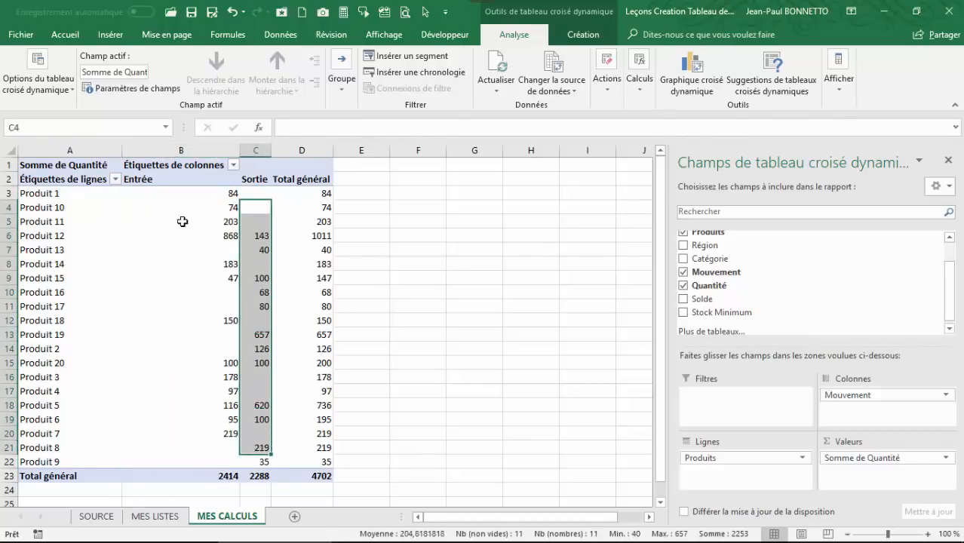
drag(190, 207, 209, 452)
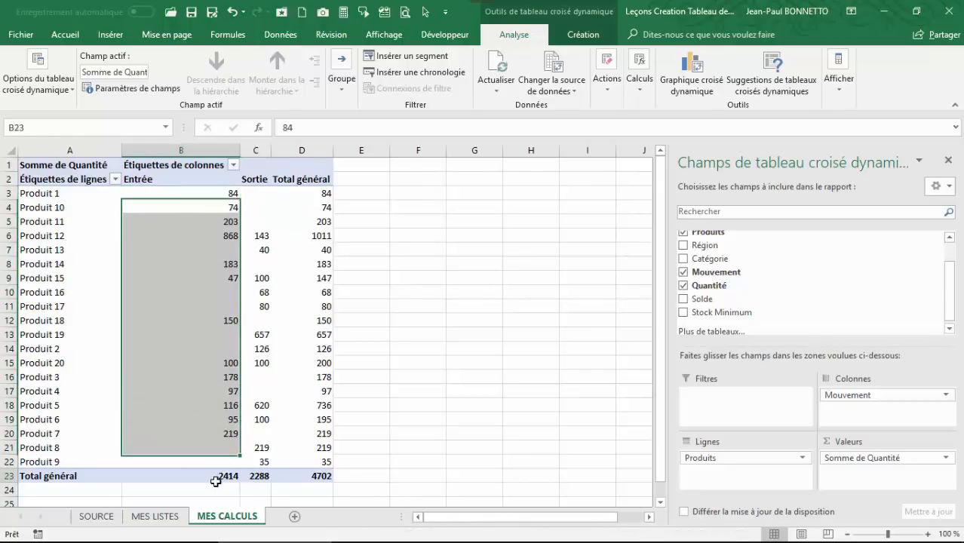
click(216, 480)
click(264, 477)
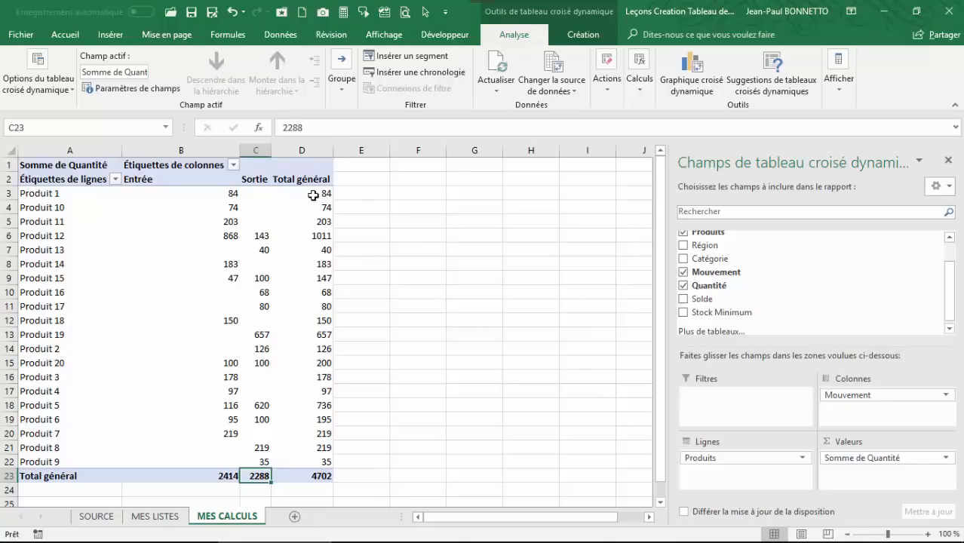
drag(313, 195, 322, 469)
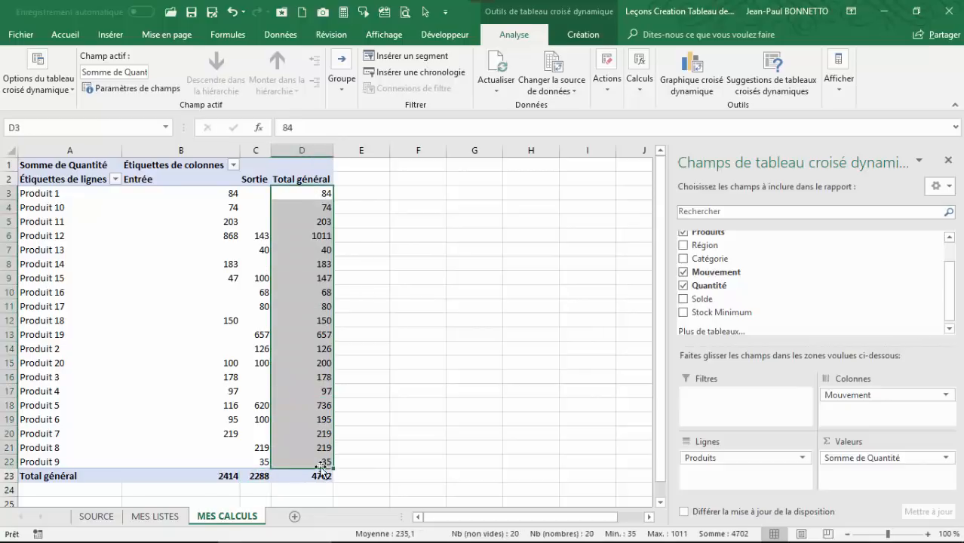
click(226, 226)
click(296, 240)
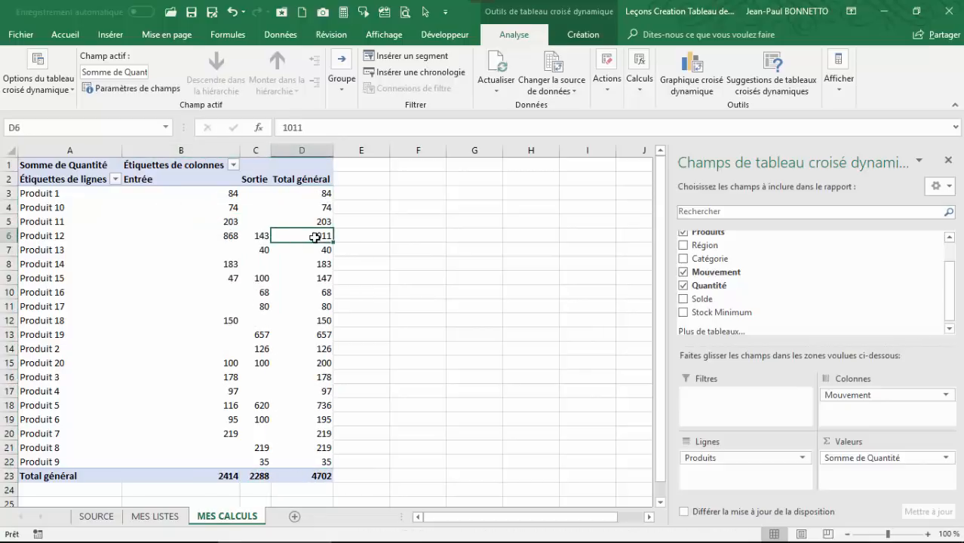
click(371, 238)
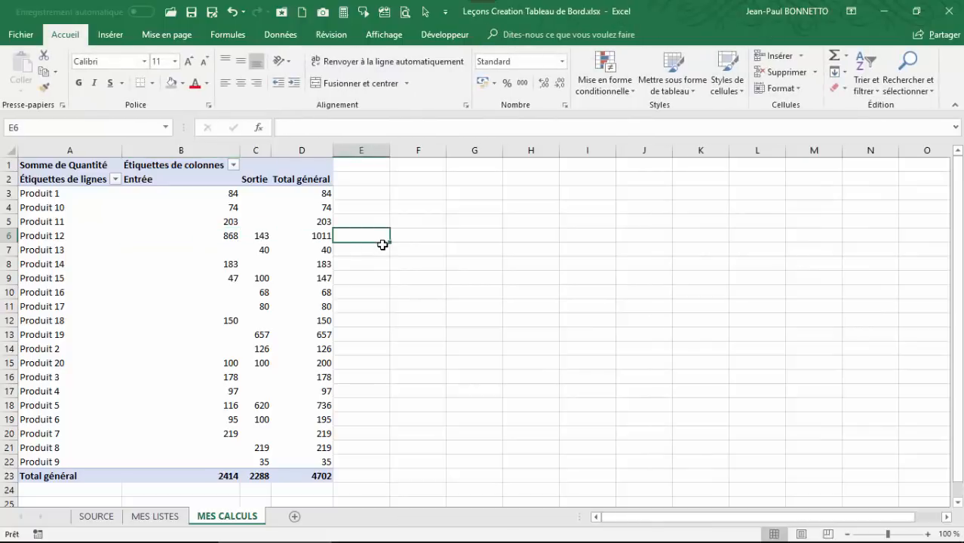
click(264, 237)
click(232, 238)
click(324, 237)
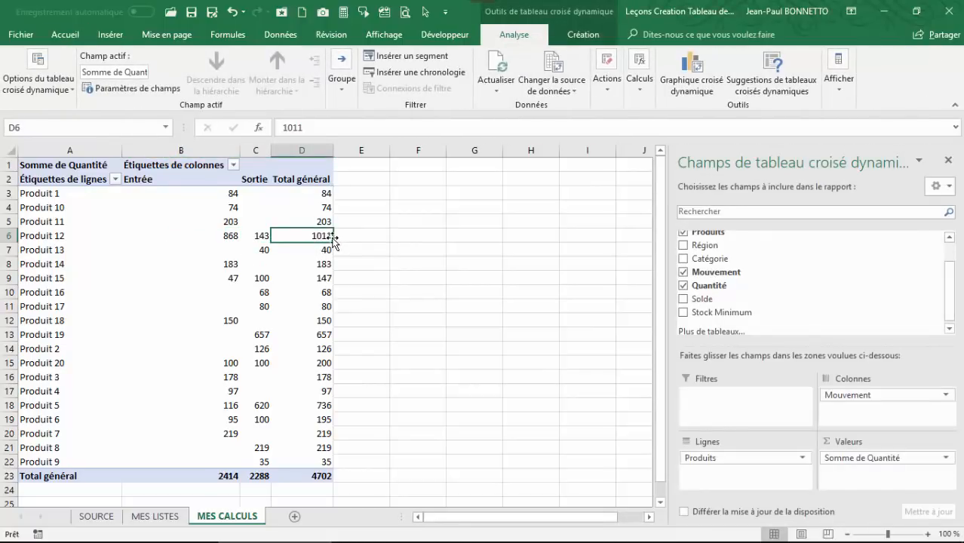
Turn off the PivotTable's grand totals for both rows and columns
click(583, 34)
click(18, 79)
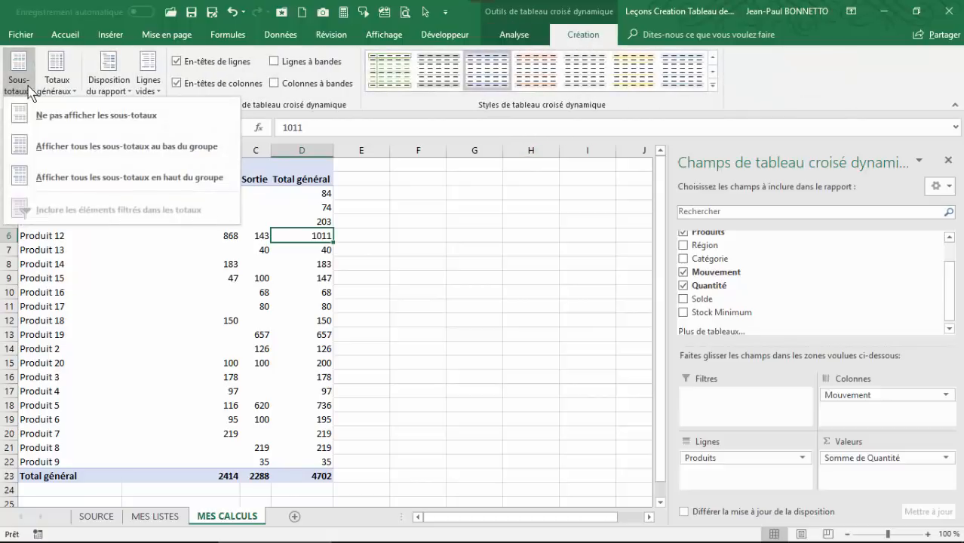
click(57, 75)
click(57, 76)
click(84, 116)
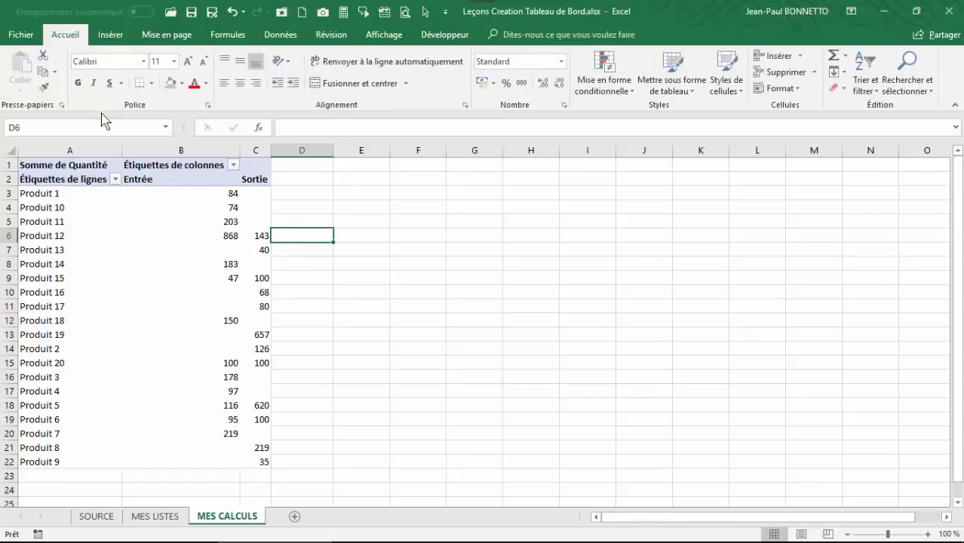
Centre the Entrée and Sortie values of all products in the PivotTable, cells B3:C22
click(179, 208)
click(253, 464)
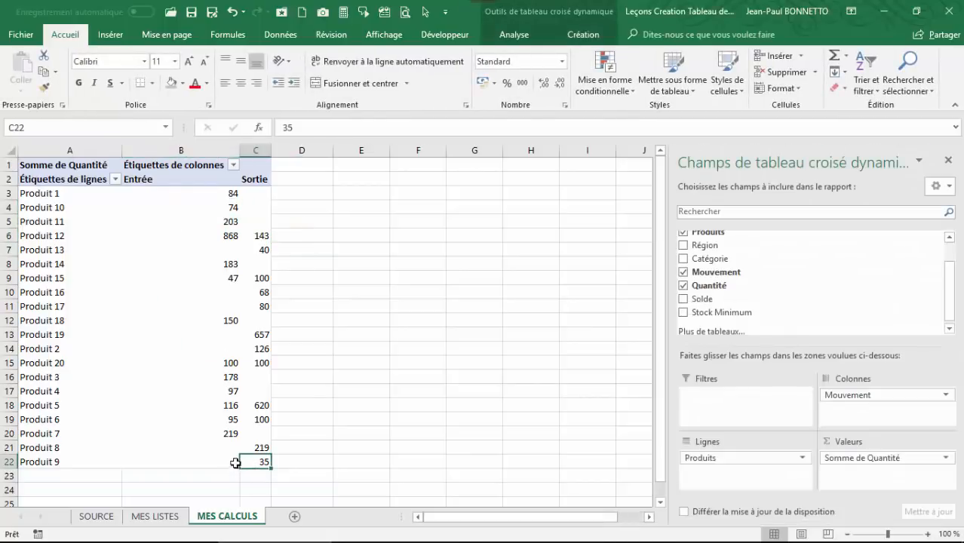
drag(153, 190, 257, 457)
click(241, 83)
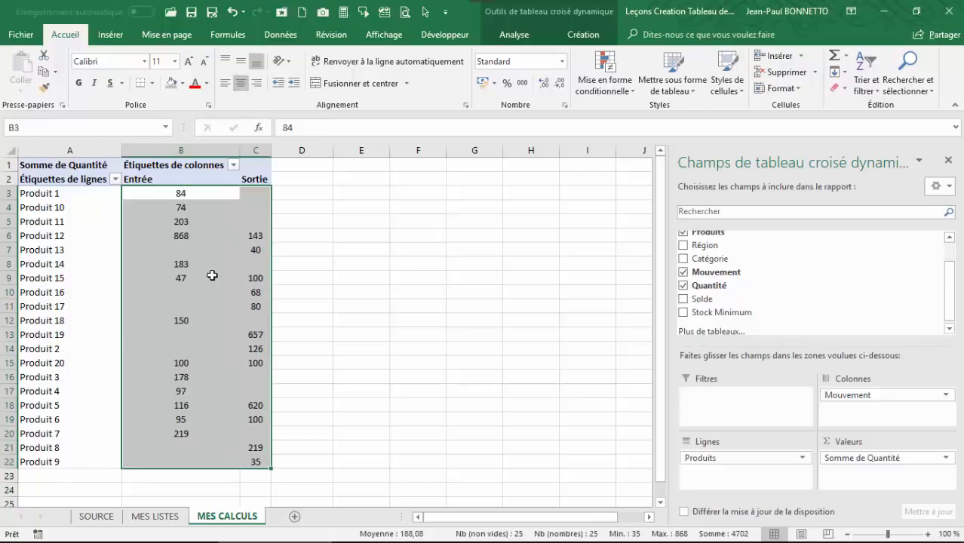
click(518, 195)
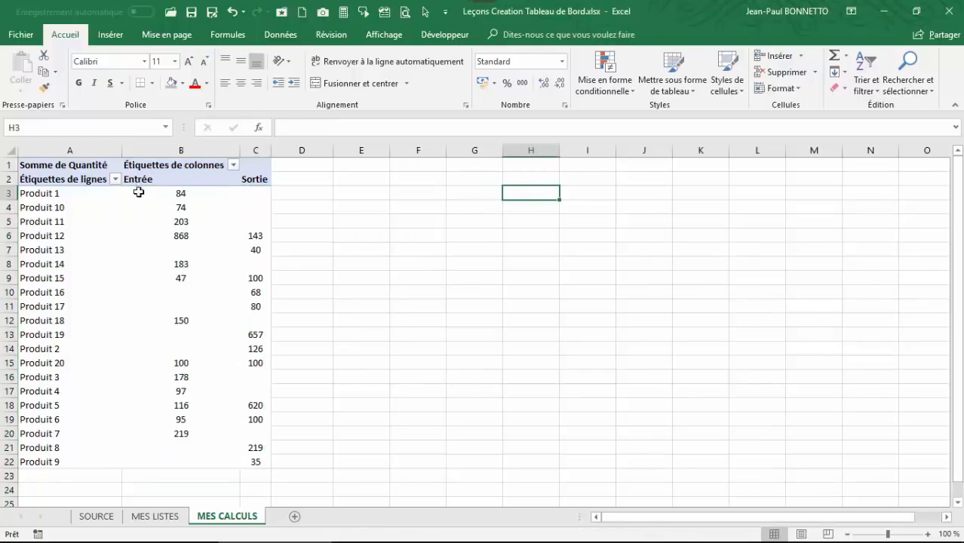
Rename the PivotTable's row labels header in cell A2 as Liste Produits
click(62, 167)
click(85, 185)
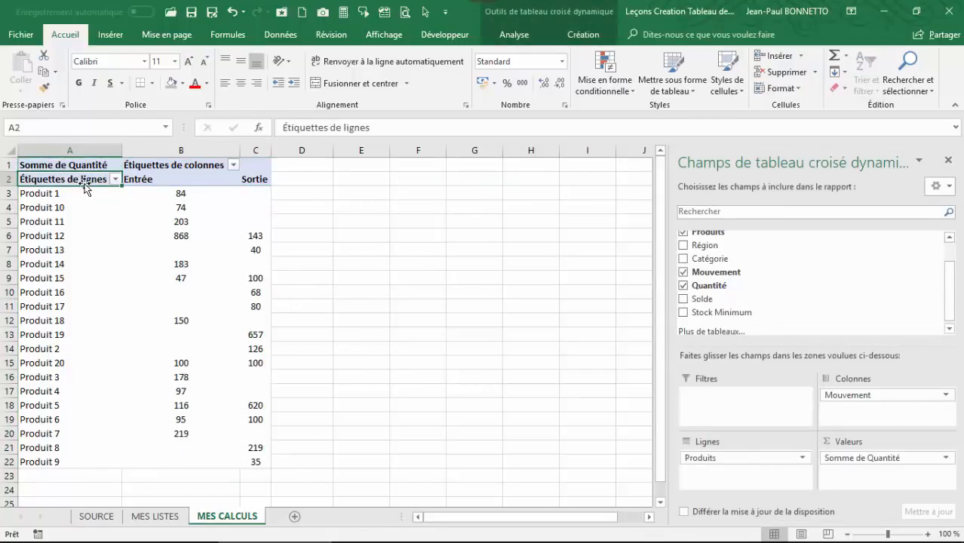
text(Liste Produits)
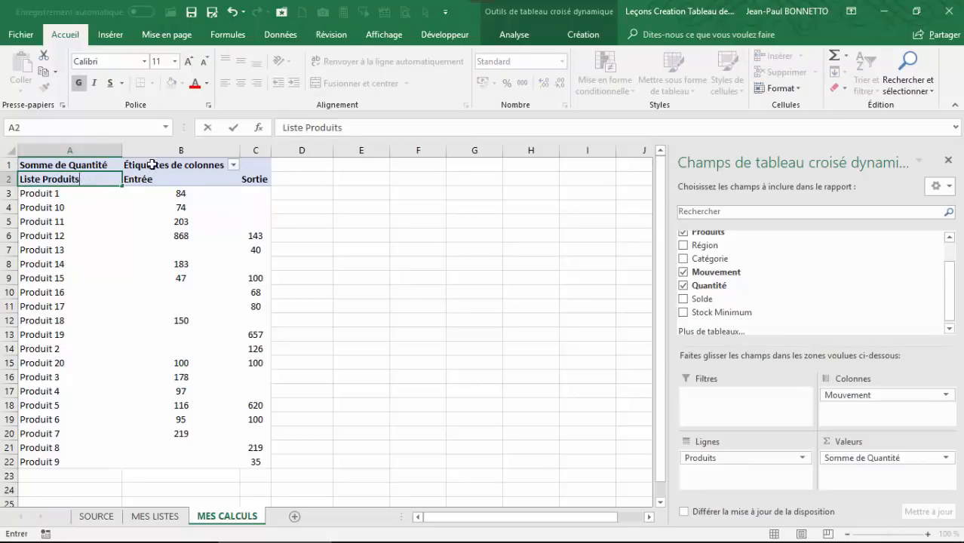
Rename the PivotTable's column labels header in B1 as Mouvements and its values header in A1 as Rapport E/S
click(154, 164)
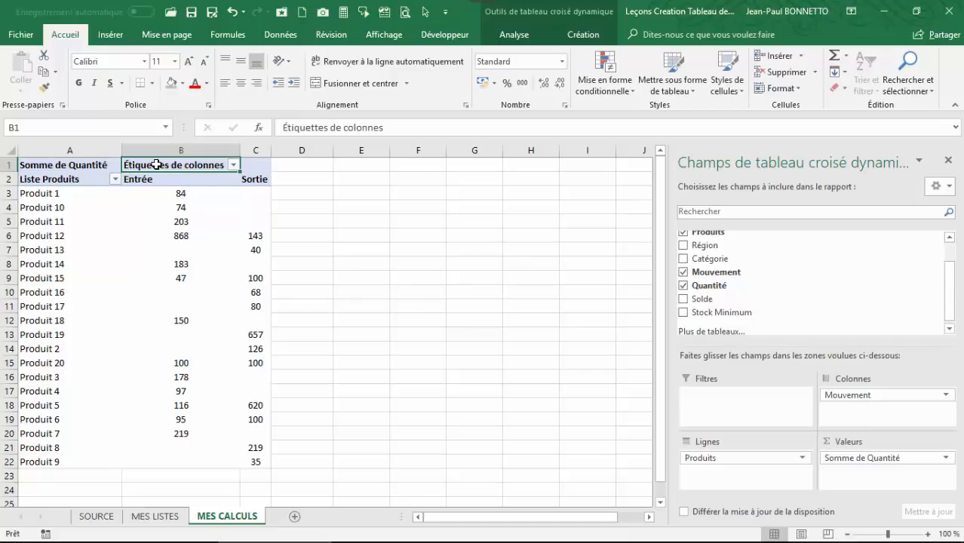
text(Mouvements)
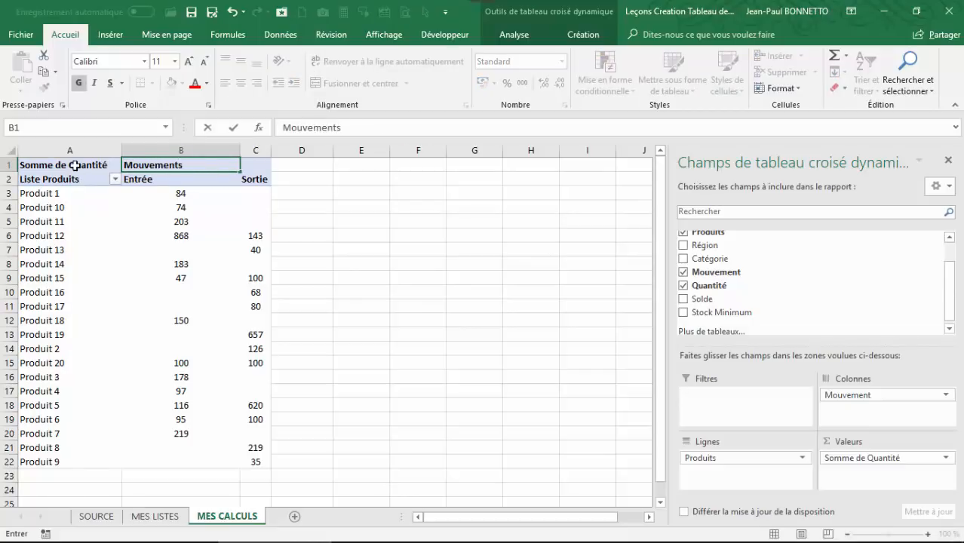
click(74, 165)
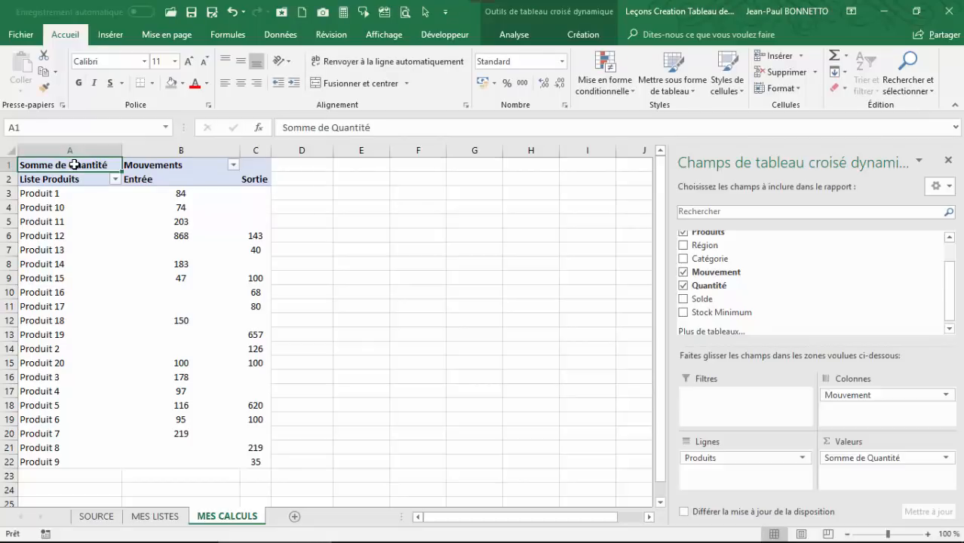
text(Rappo)
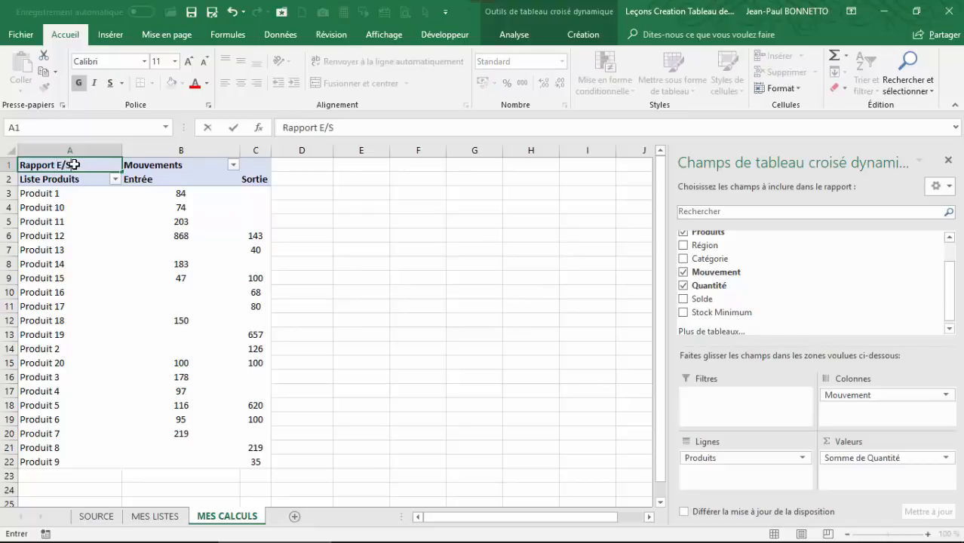
text(rt E/S)
click(309, 215)
Name the product PivotTable tcdRapportE in its PivotTable options
click(155, 238)
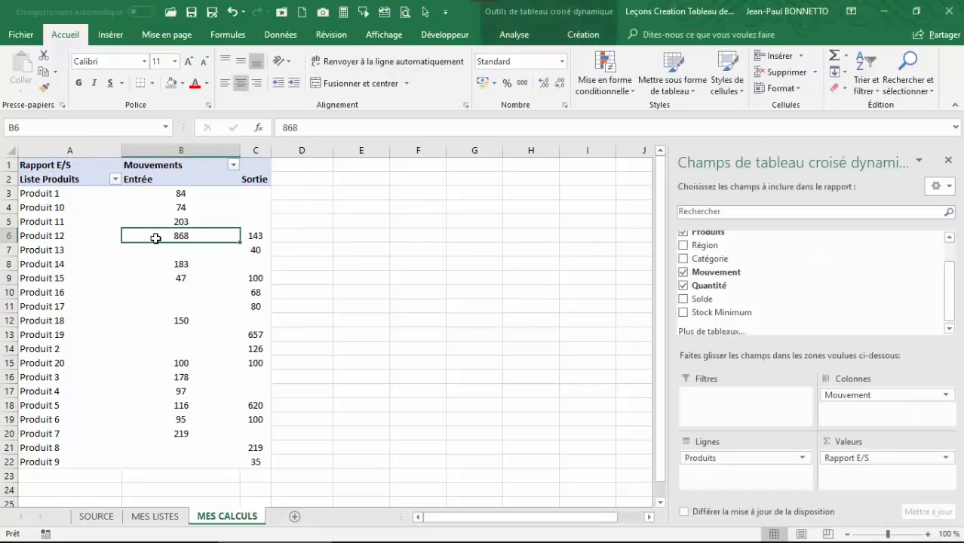
click(580, 34)
click(509, 34)
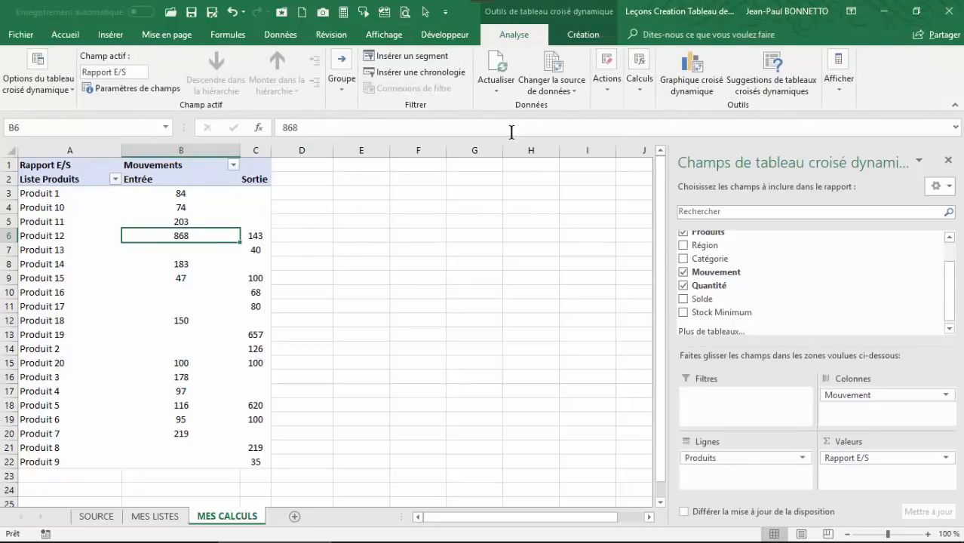
click(64, 90)
click(42, 136)
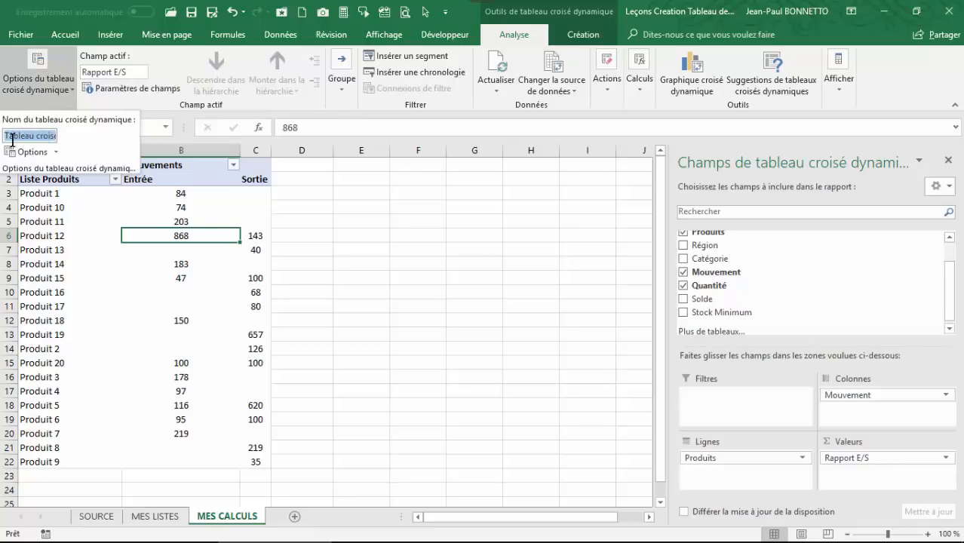
drag(6, 136, 104, 136)
text(Tt)
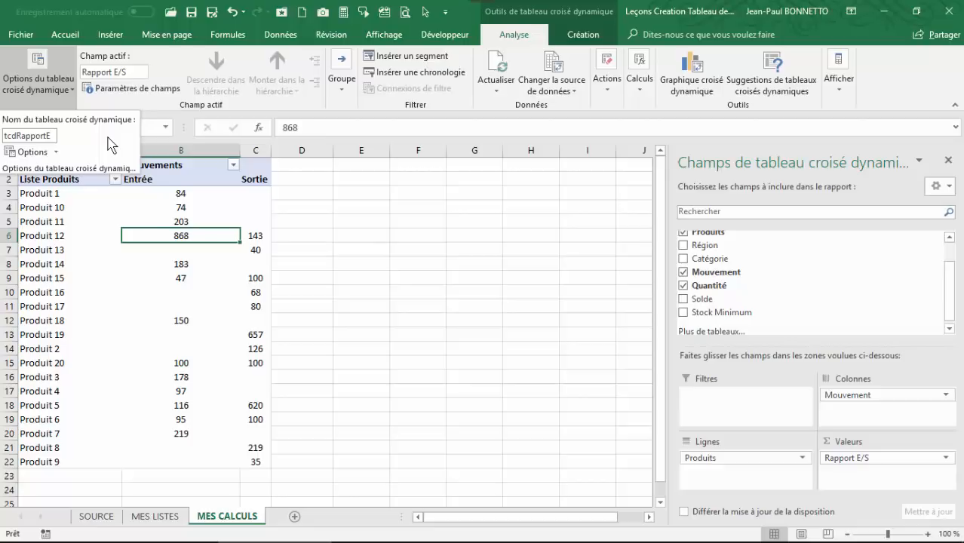
key(Return)
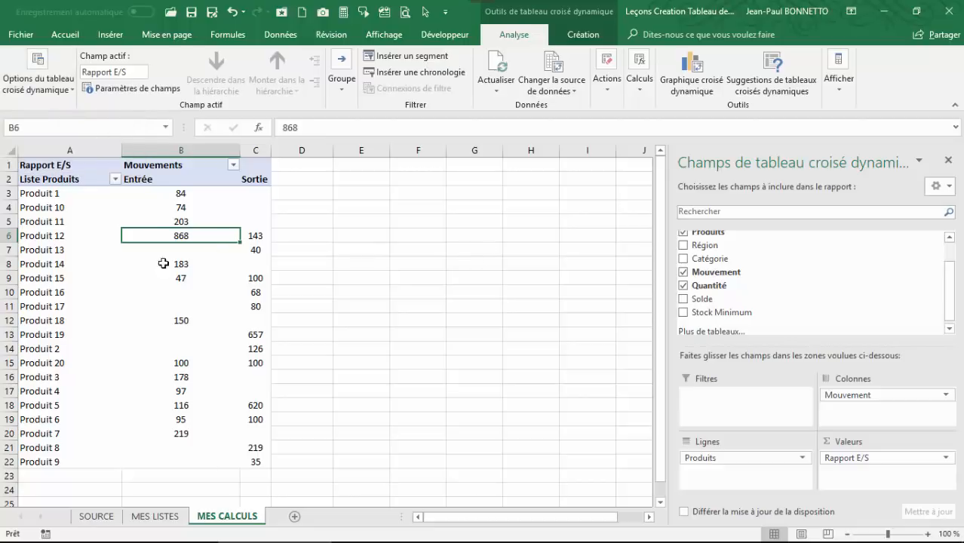
Examine the Entrée and Sortie columns of the product PivotTable across all listed products
click(117, 255)
drag(229, 216, 159, 461)
click(166, 388)
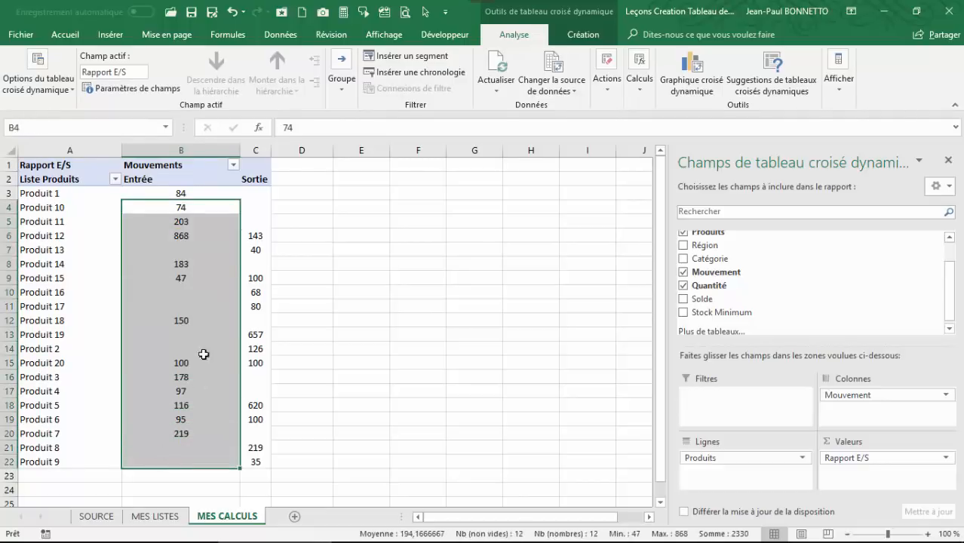
drag(262, 198, 246, 456)
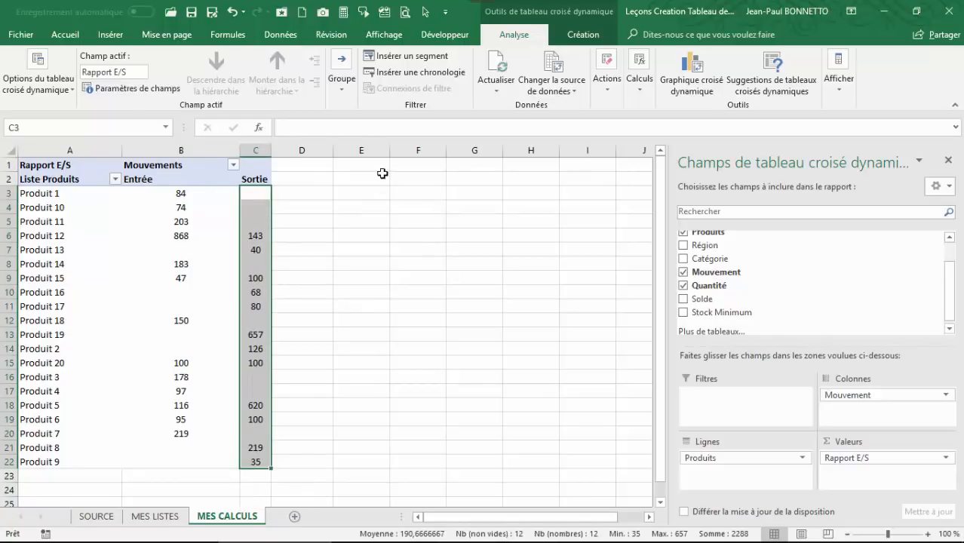
click(494, 190)
click(111, 210)
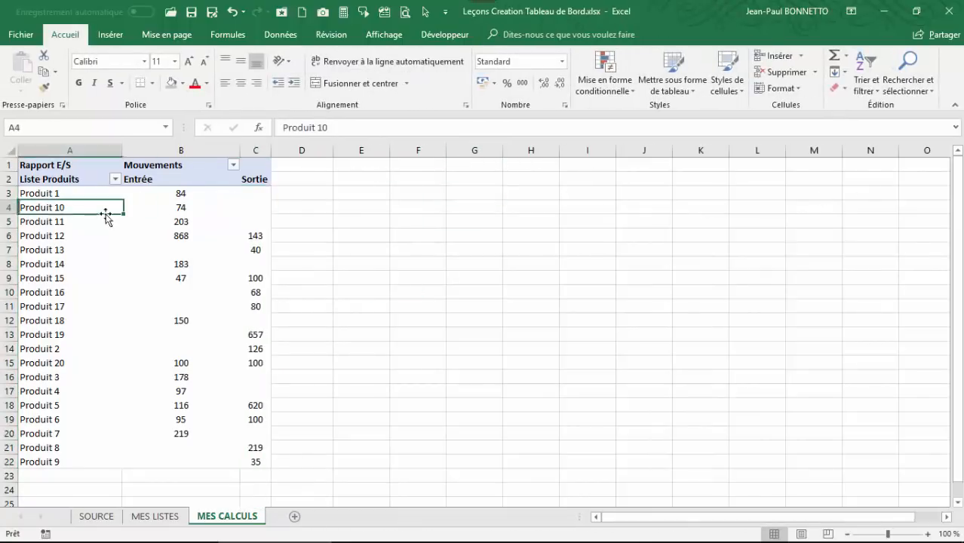
click(105, 217)
click(184, 231)
click(247, 240)
click(168, 260)
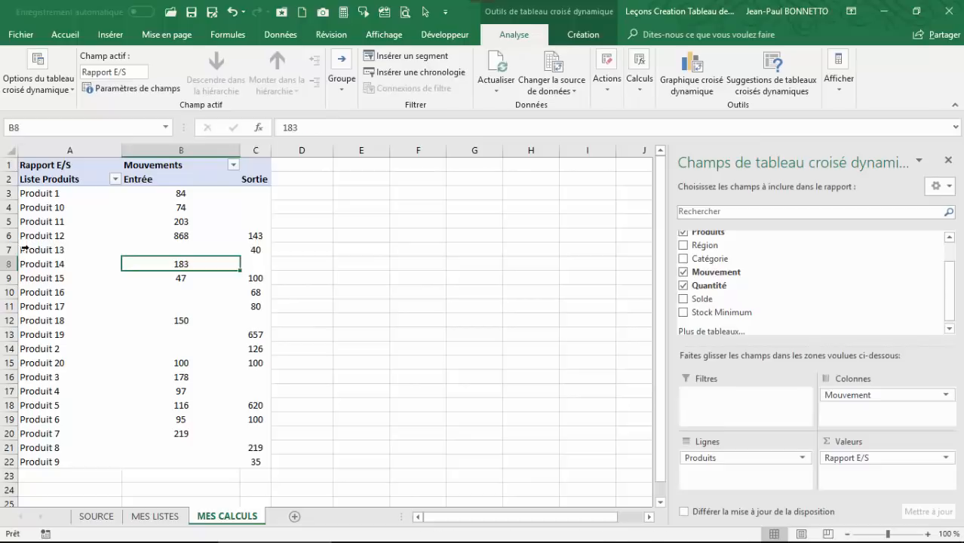
click(24, 247)
Review the product table on the MES LISTES sheet and the Produits entries in the SOURCE table
click(155, 515)
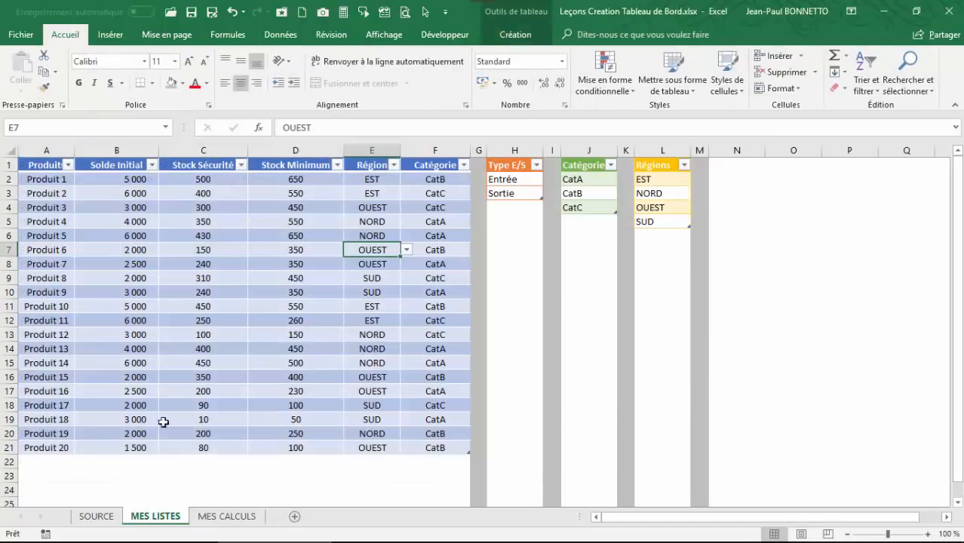
click(372, 334)
click(203, 306)
click(96, 517)
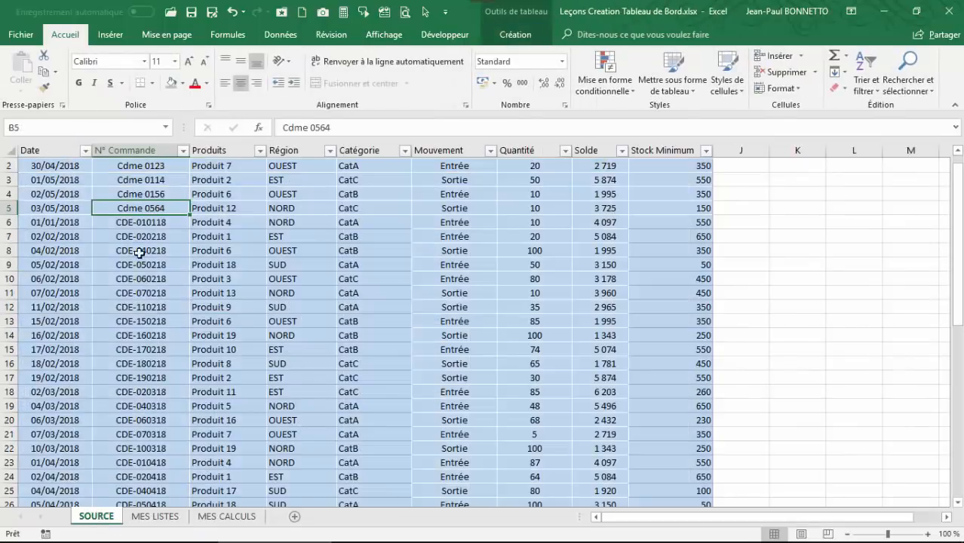
click(204, 221)
drag(251, 173, 241, 181)
click(226, 264)
click(227, 307)
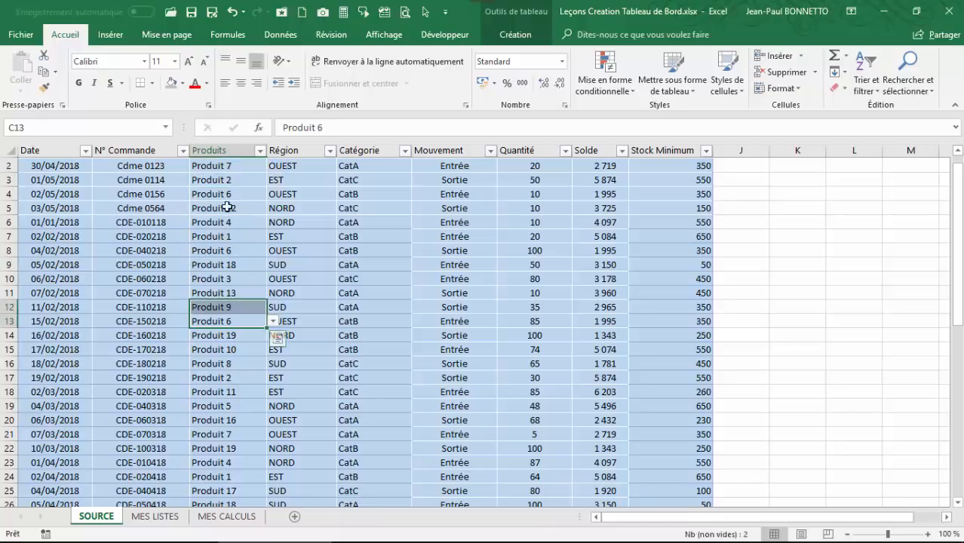
click(226, 194)
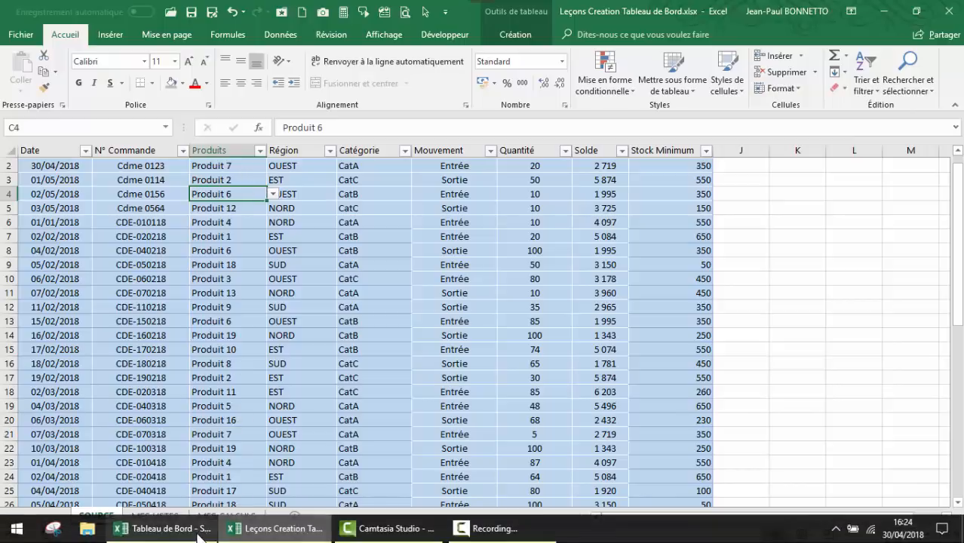
Switch to the workbook Tableau de Bord - Suivi de Stock(V3) and examine the Répartition par Région and Répartition par Catégorie charts
click(173, 534)
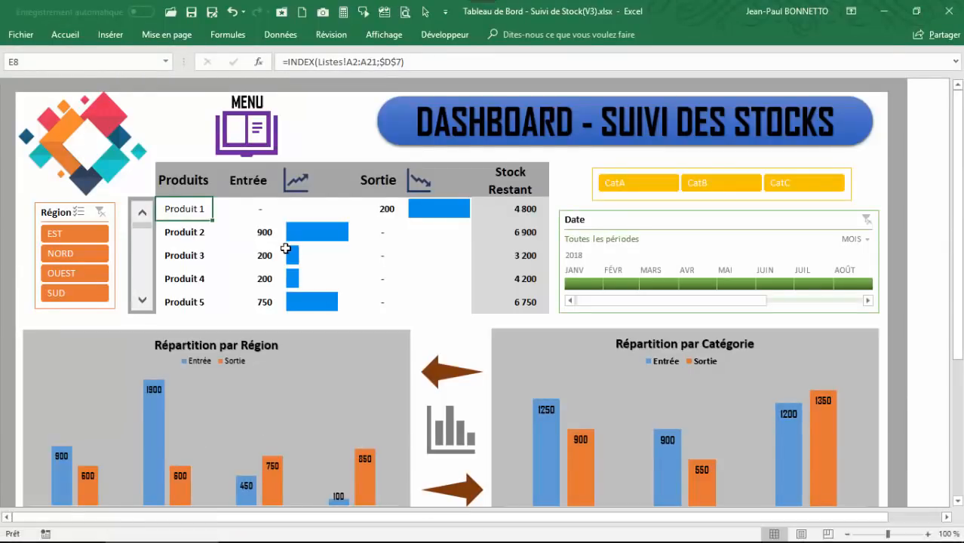
scroll(285, 248, down, 3)
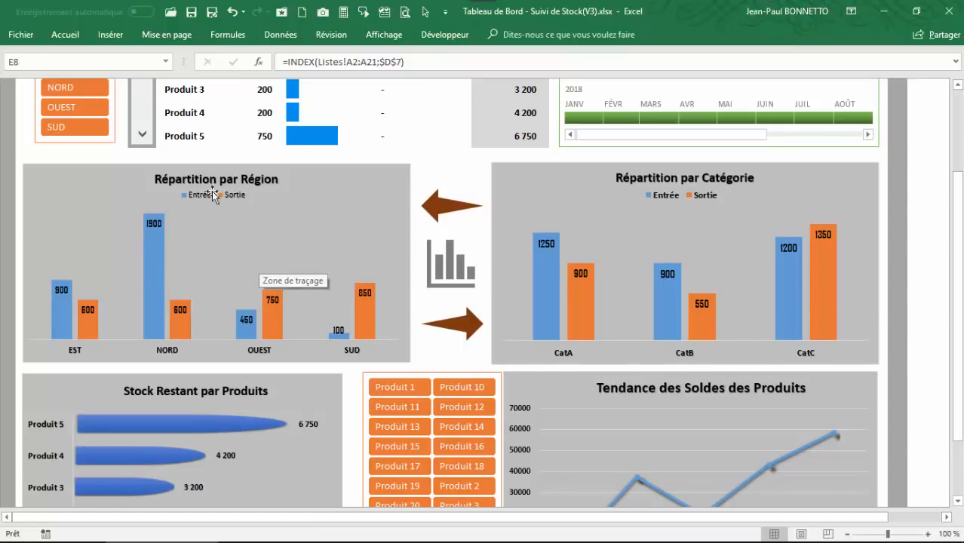
Return to the Leçons Creation Tableau de Bord workbook and create a PivotTable from TSource on the existing MES CALCULS sheet at cell F1
mouse_move(189, 541)
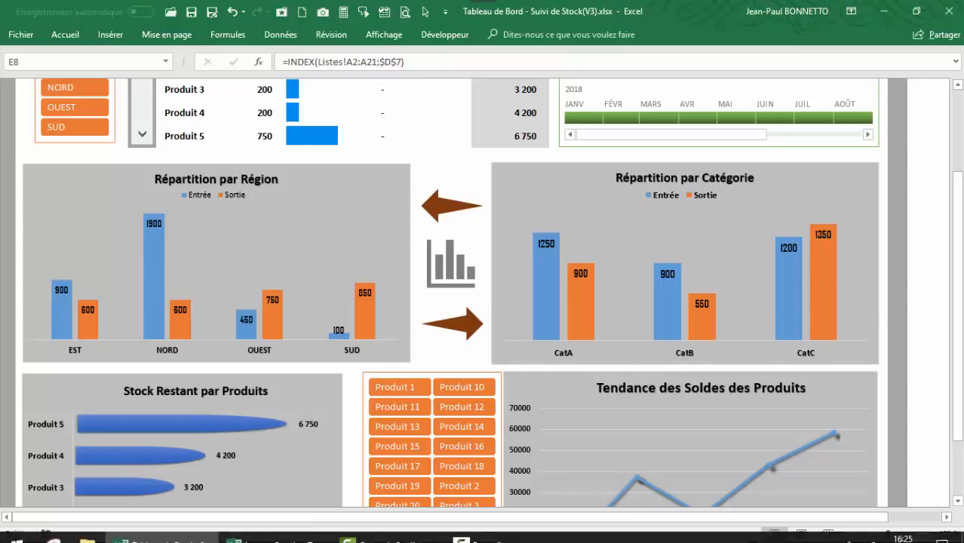
click(280, 530)
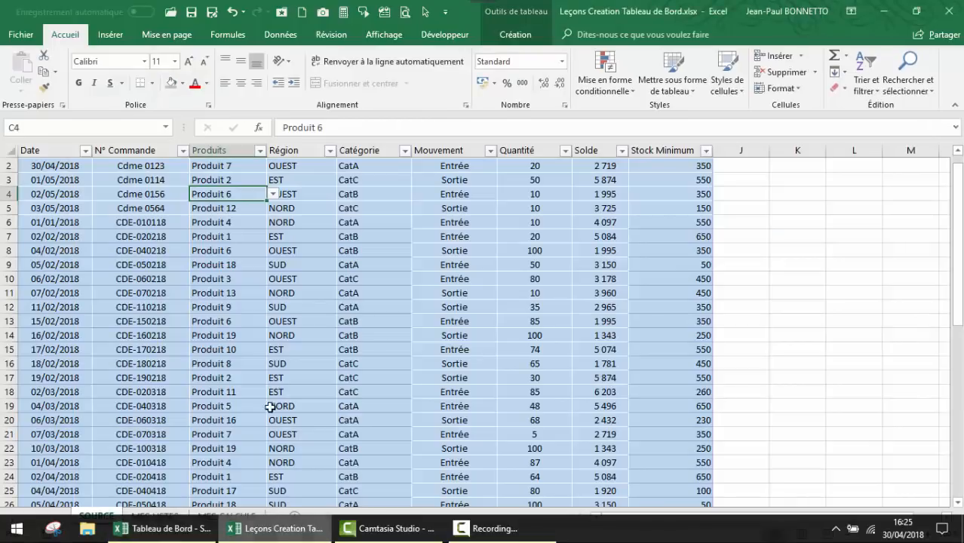
click(202, 302)
scroll(199, 294, up, 1)
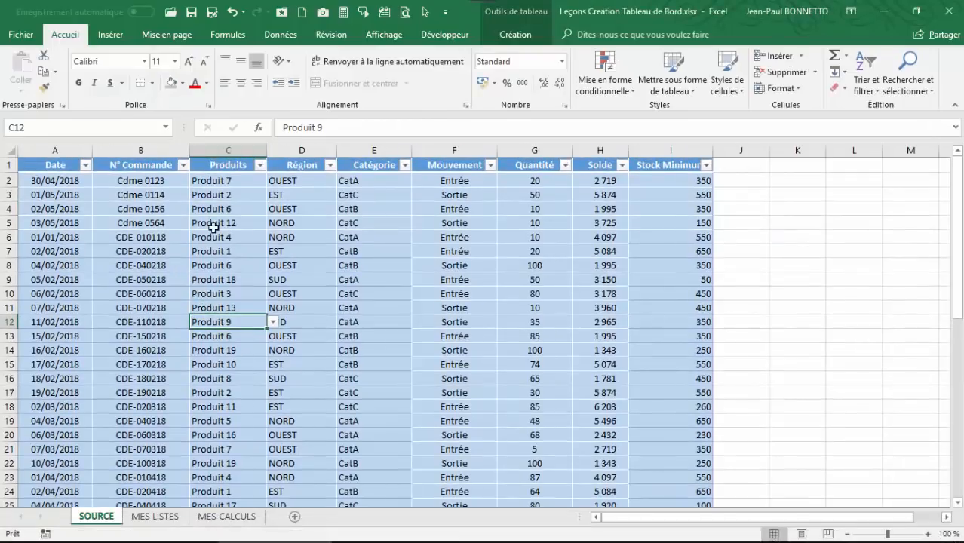
click(213, 227)
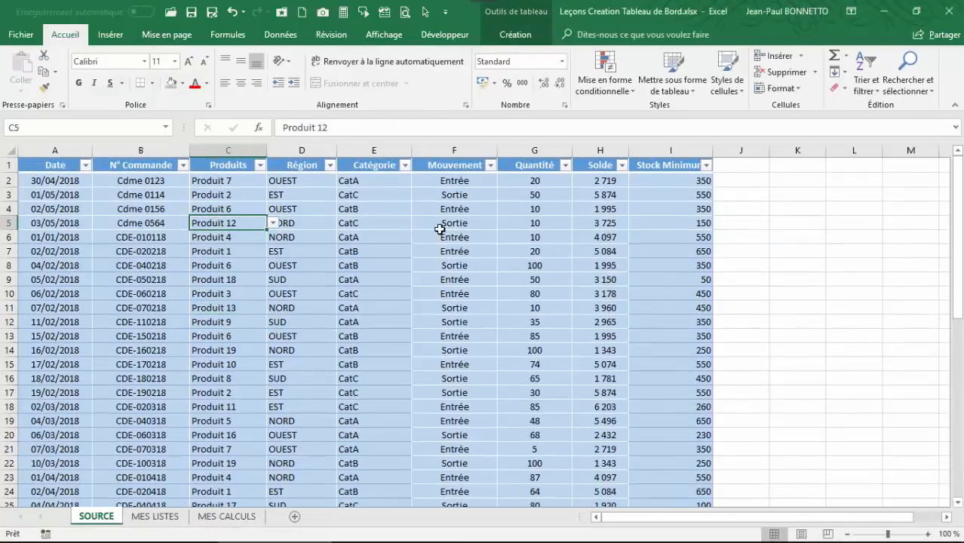
click(209, 205)
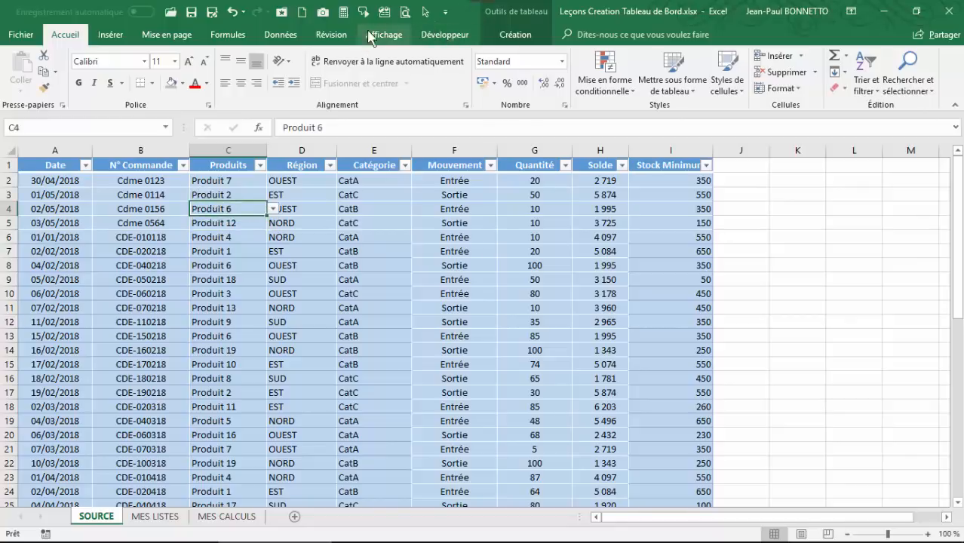
click(111, 35)
click(30, 72)
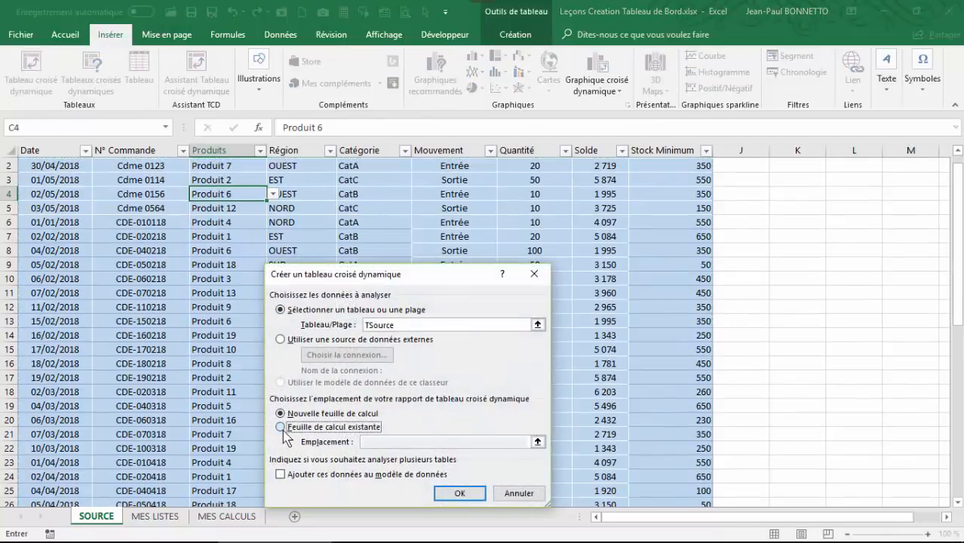
click(281, 427)
click(231, 516)
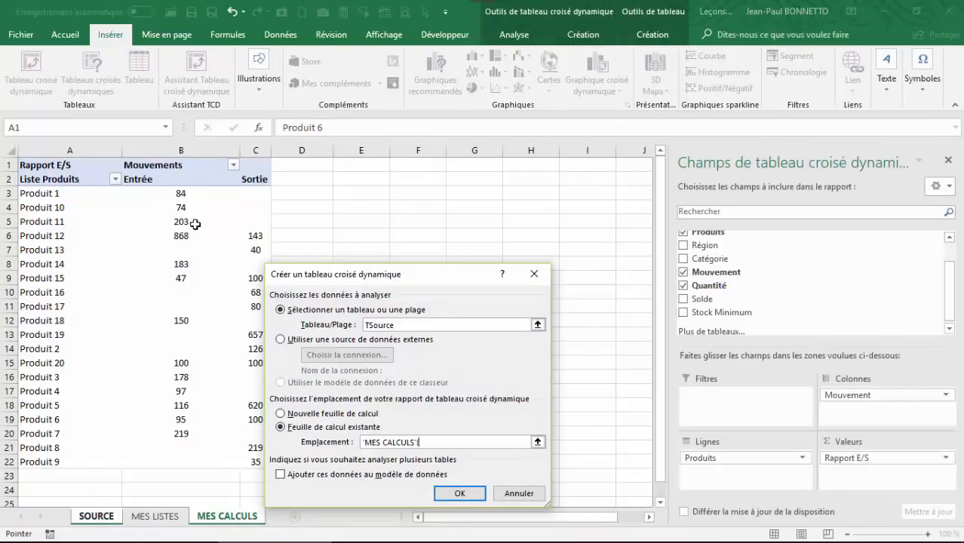
click(461, 491)
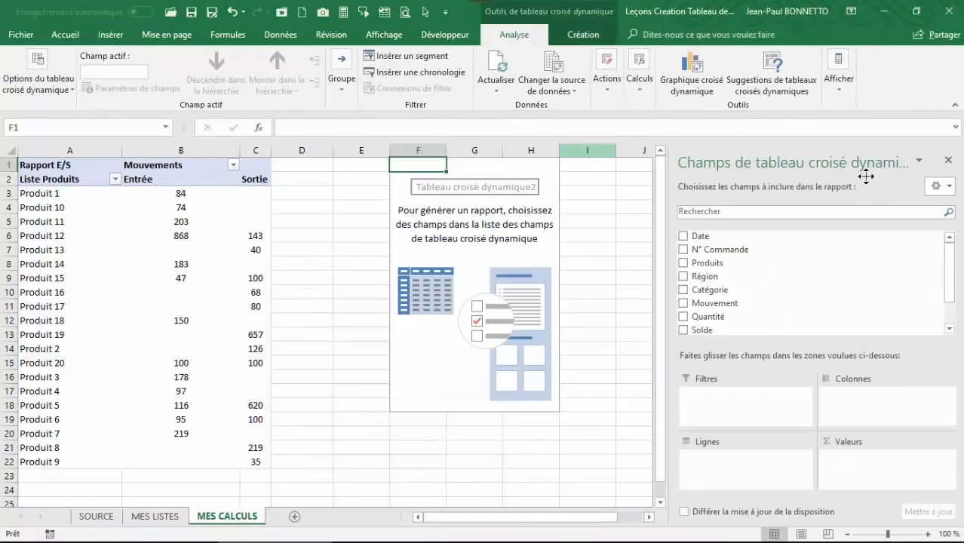
Lay out the new PivotTable with Région as rows, Mouvement as columns and the sum of Quantité as values, and close the field list
scroll(947, 243, down, 2)
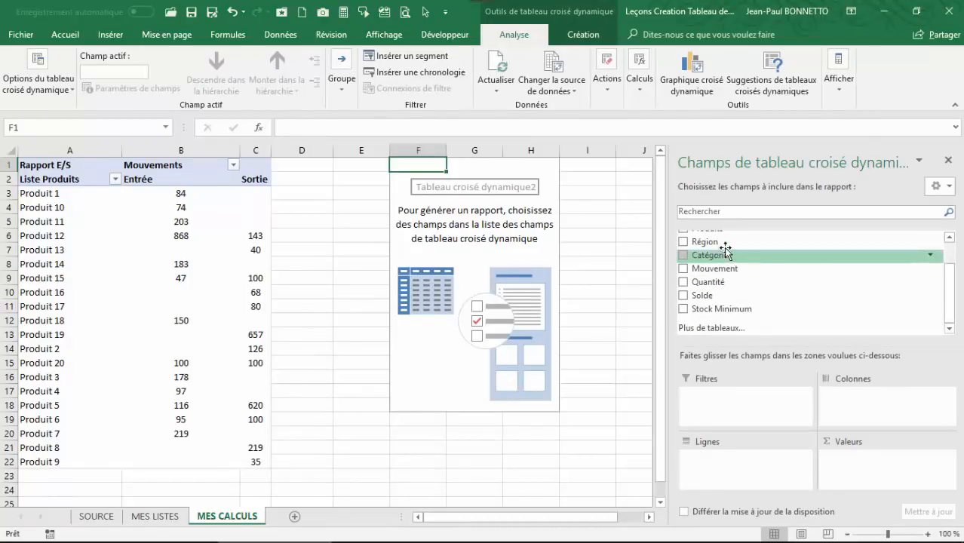
drag(713, 242, 707, 476)
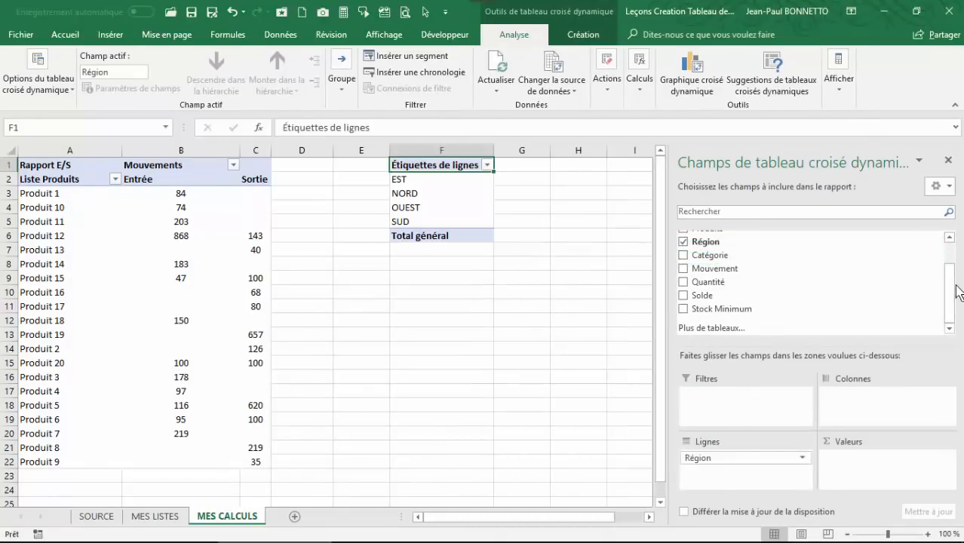
drag(952, 294, 954, 269)
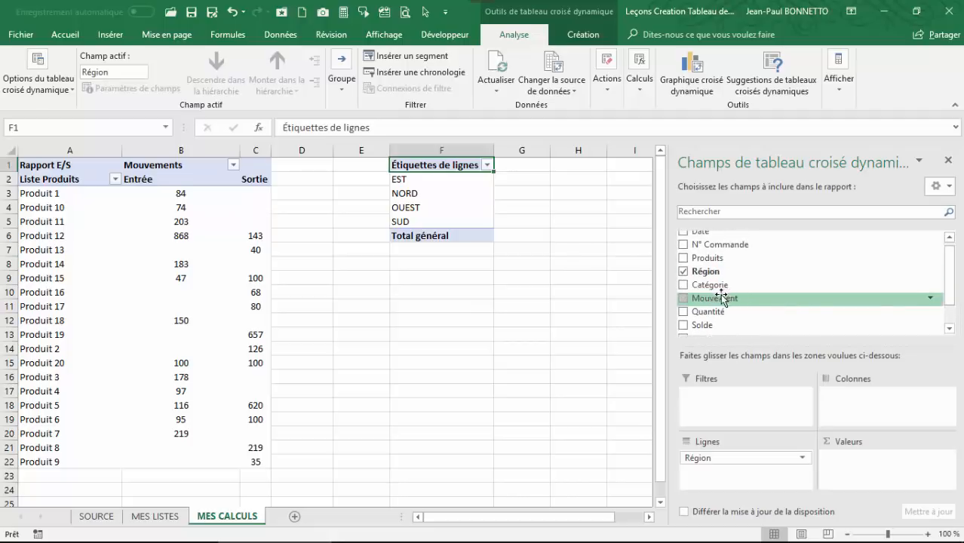
drag(716, 302, 867, 404)
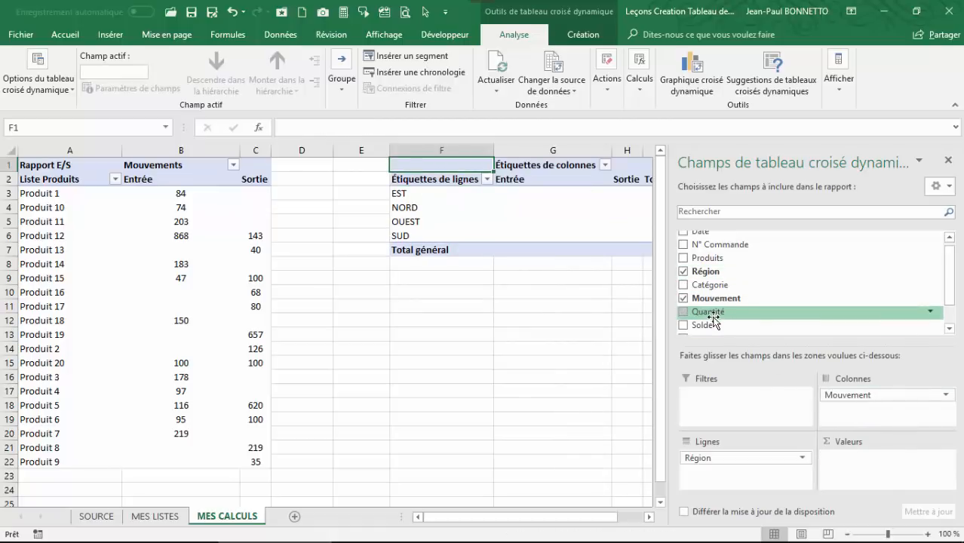
drag(714, 313, 855, 463)
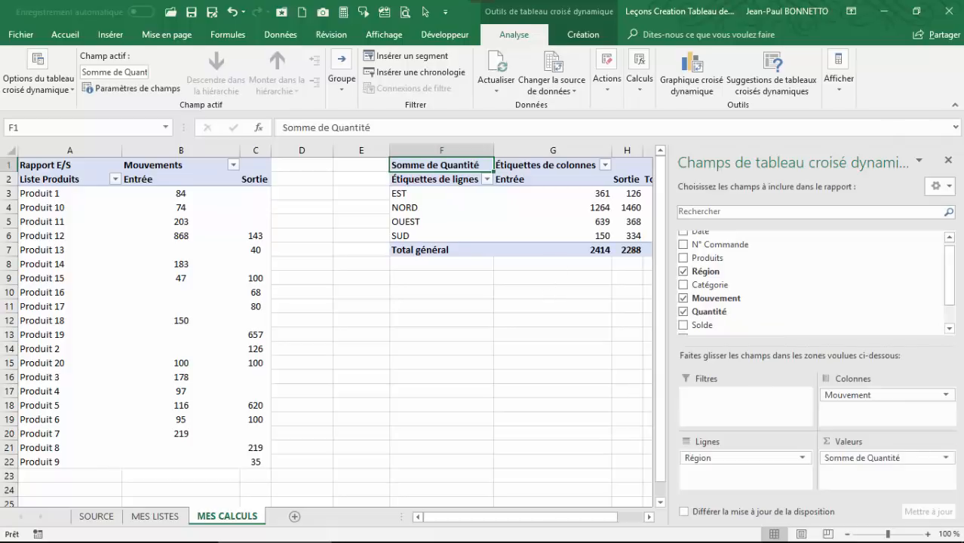
click(948, 161)
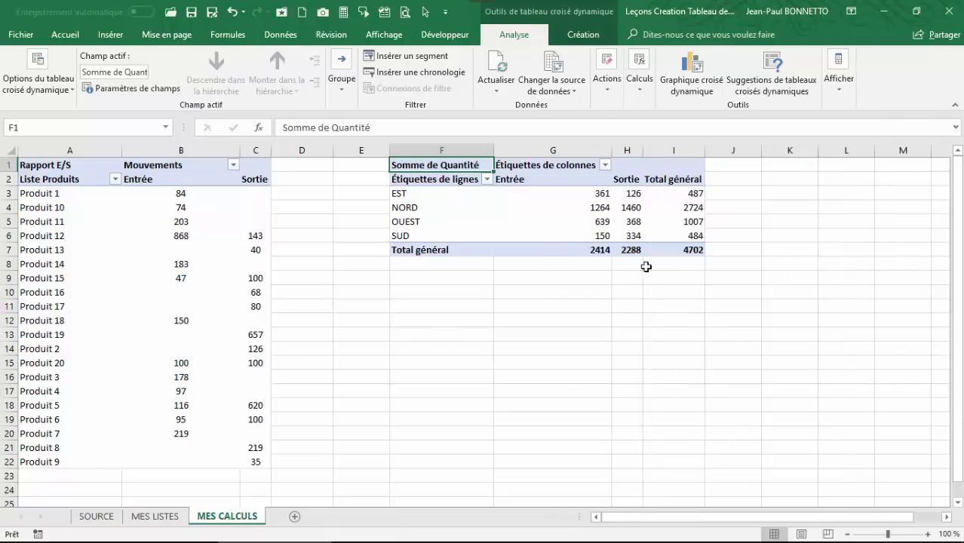
Rename the region PivotTable's values header in cell F1 as Rapport Region
click(682, 248)
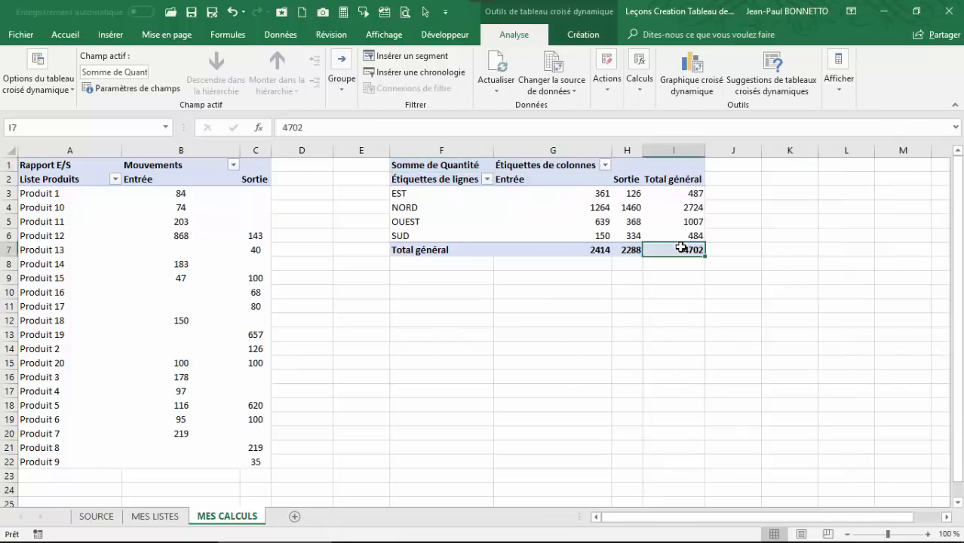
click(453, 166)
text(Rapport Region)
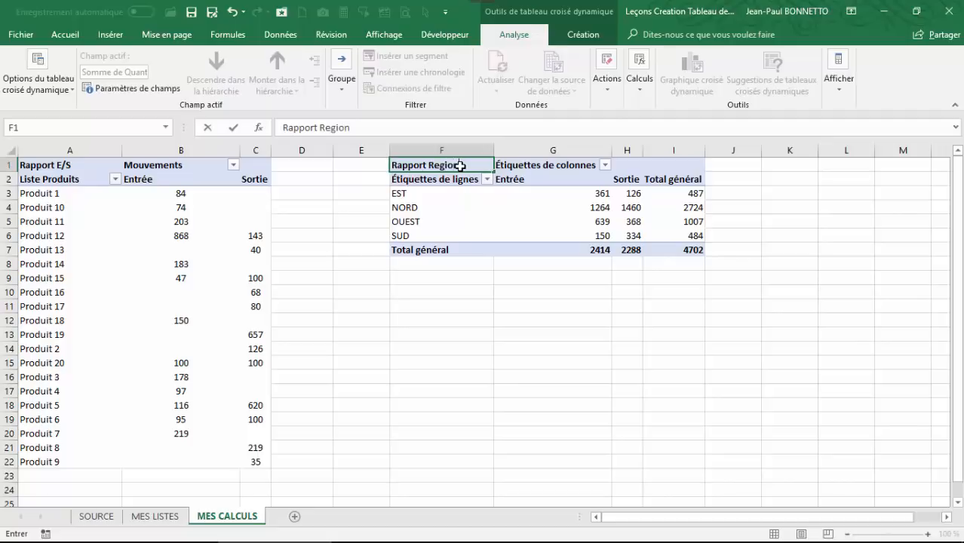
Rename the region PivotTable's row labels header as Région and its column labels header as Mouvements
click(414, 179)
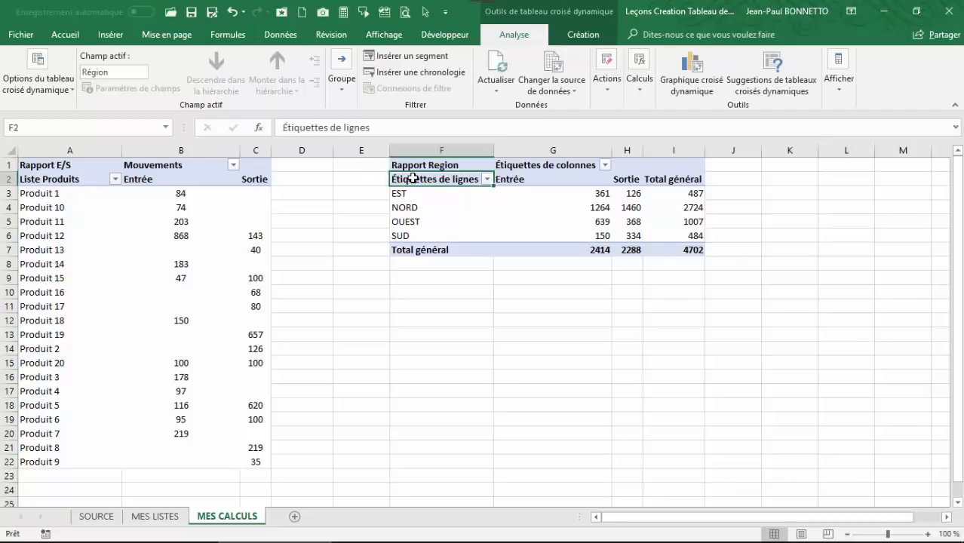
text(Régio)
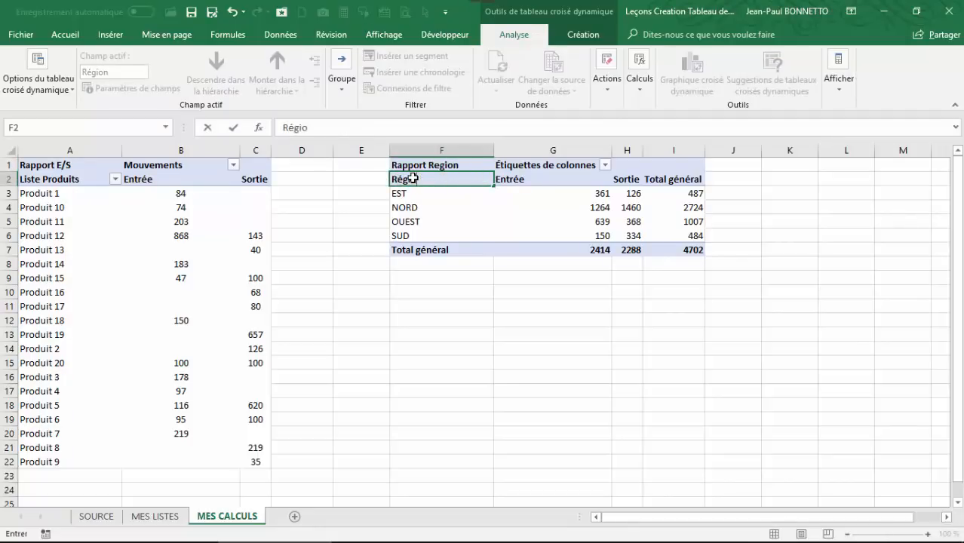
text(n)
click(536, 167)
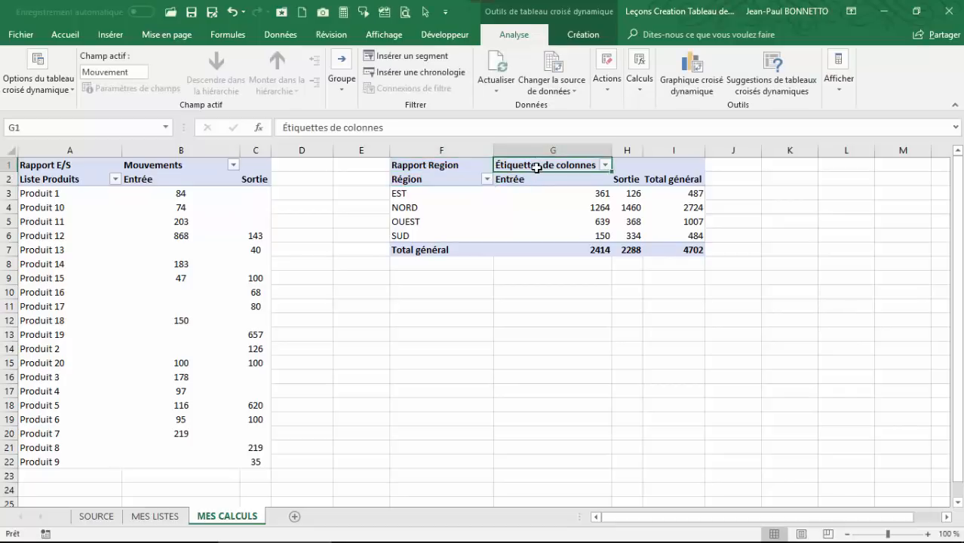
text(Mouvement)
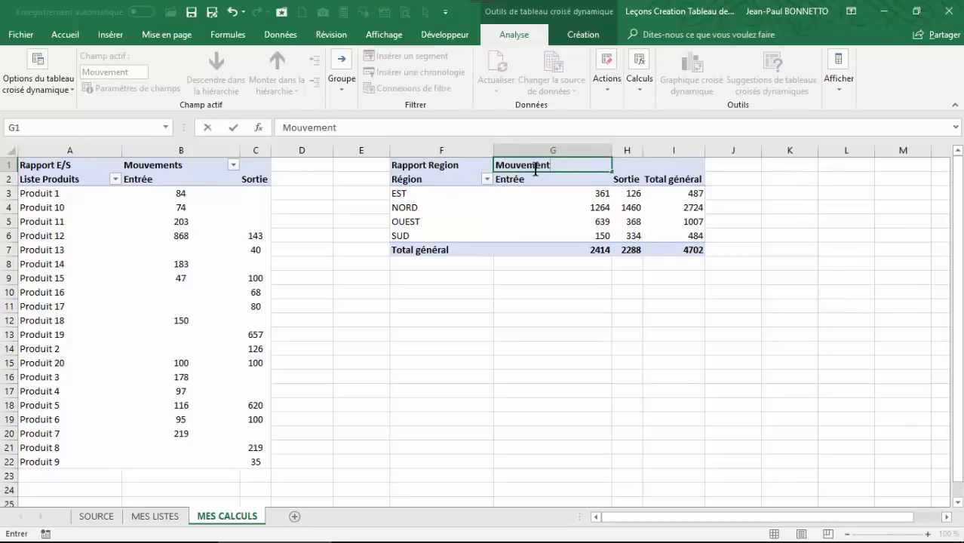
text(s)
Centre the region PivotTable's Entrée and Sortie values, including their totals, and fit the width of the Total général column
drag(565, 193, 629, 247)
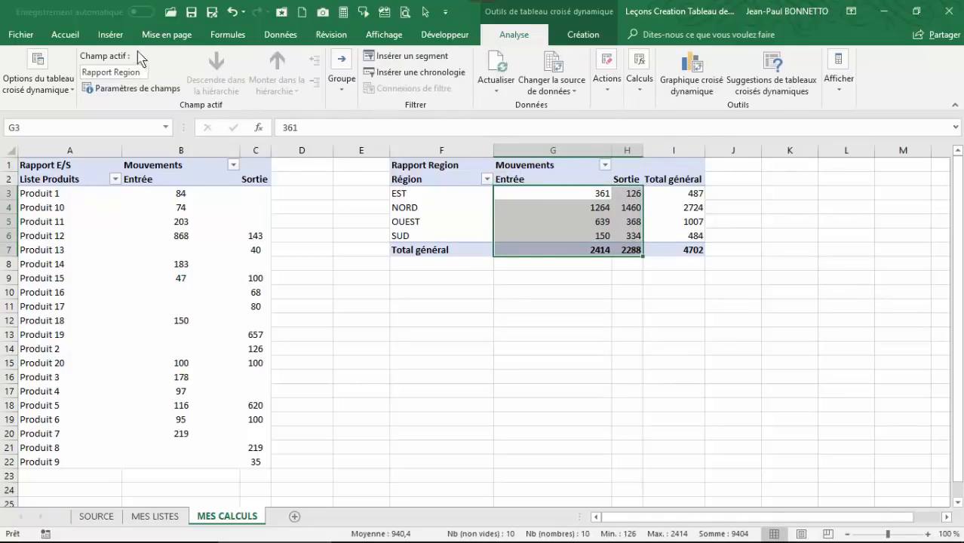
click(110, 35)
click(65, 35)
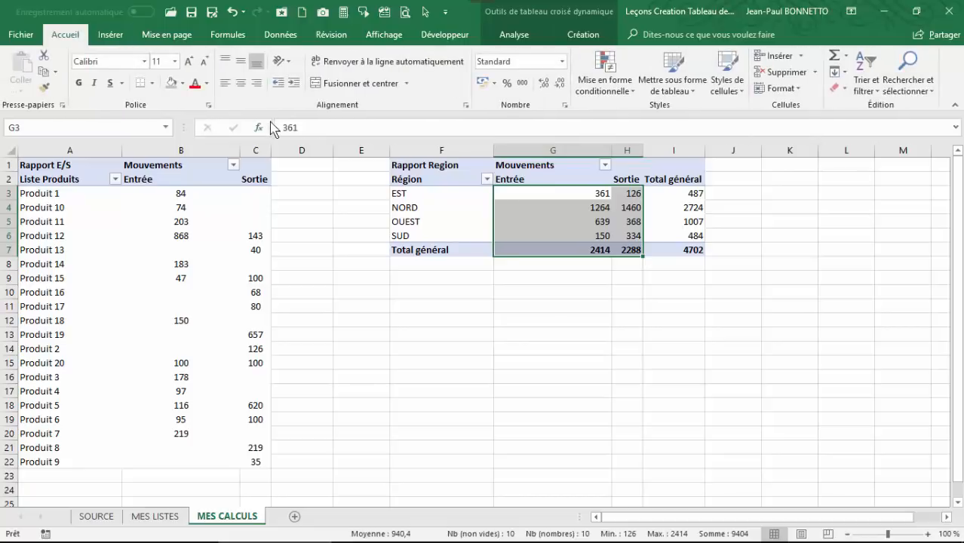
click(241, 83)
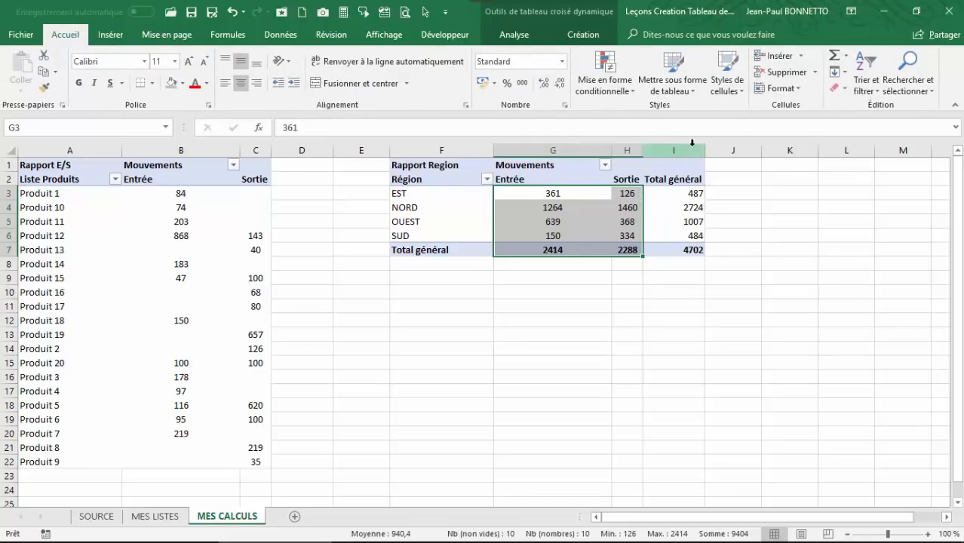
drag(705, 150, 706, 150)
click(508, 272)
click(446, 210)
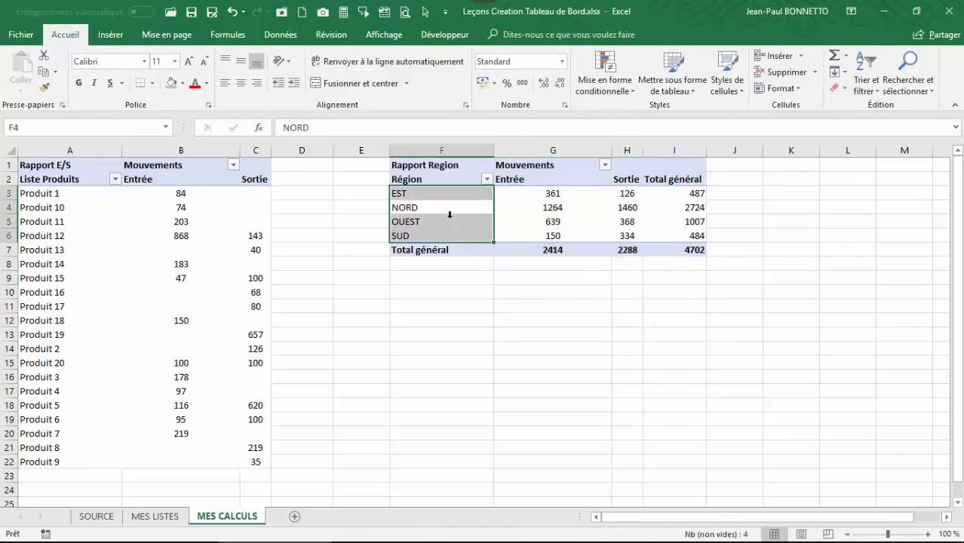
click(390, 148)
click(518, 294)
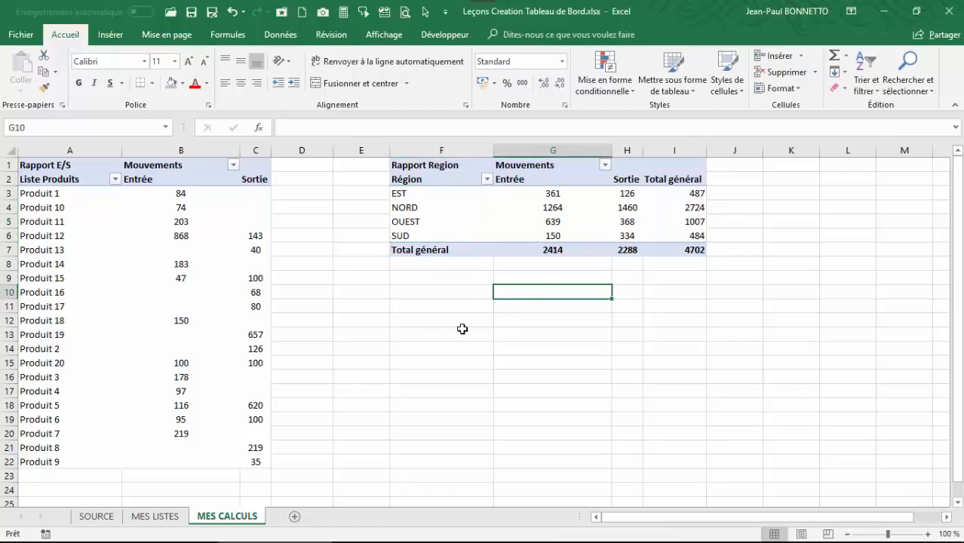
Switch to the workbook Tableau de Bord - Suivi de Stock(V3) and examine the Répartition par Catégorie chart
click(414, 344)
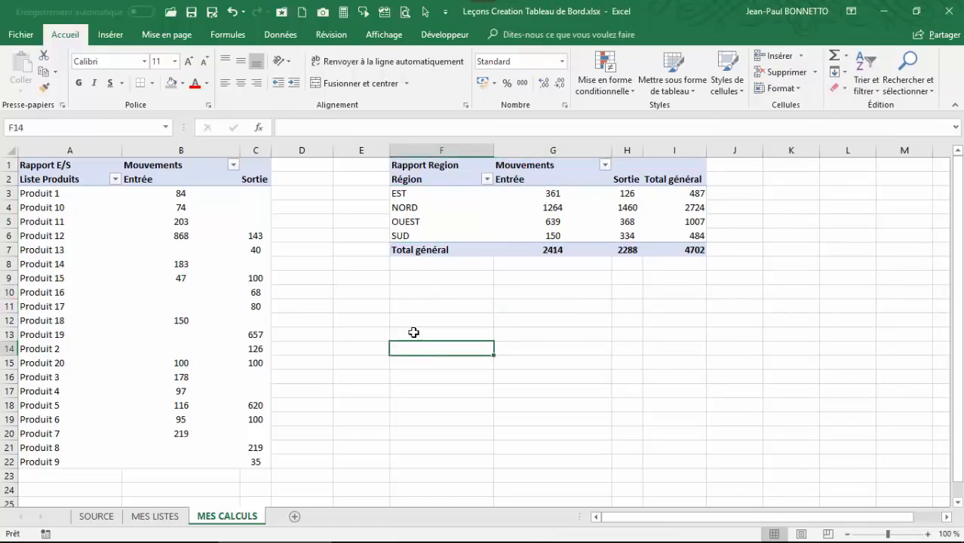
click(413, 332)
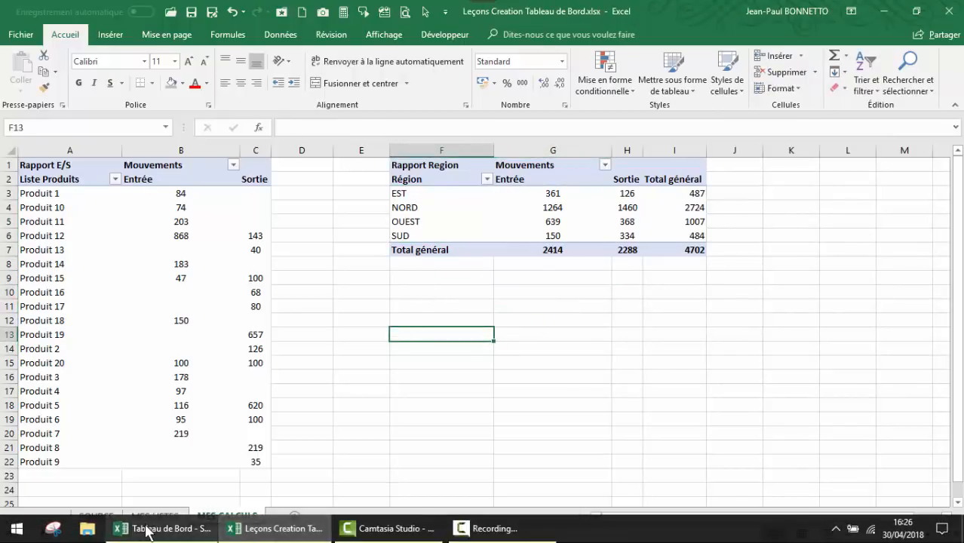
click(147, 530)
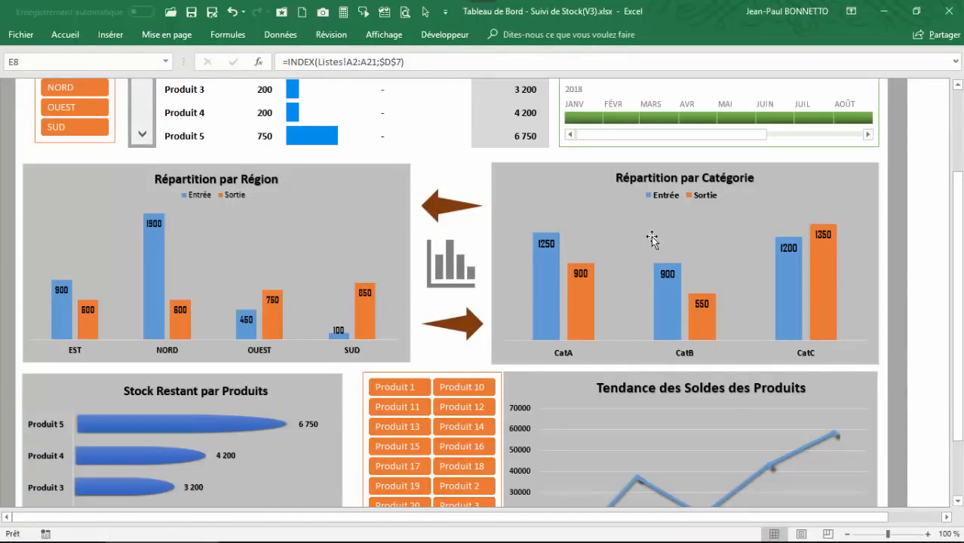
mouse_move(355, 541)
Return to the Leçons Creation Tableau de Bord workbook and copy the whole region PivotTable to cell F13 of MES CALCULS
click(279, 529)
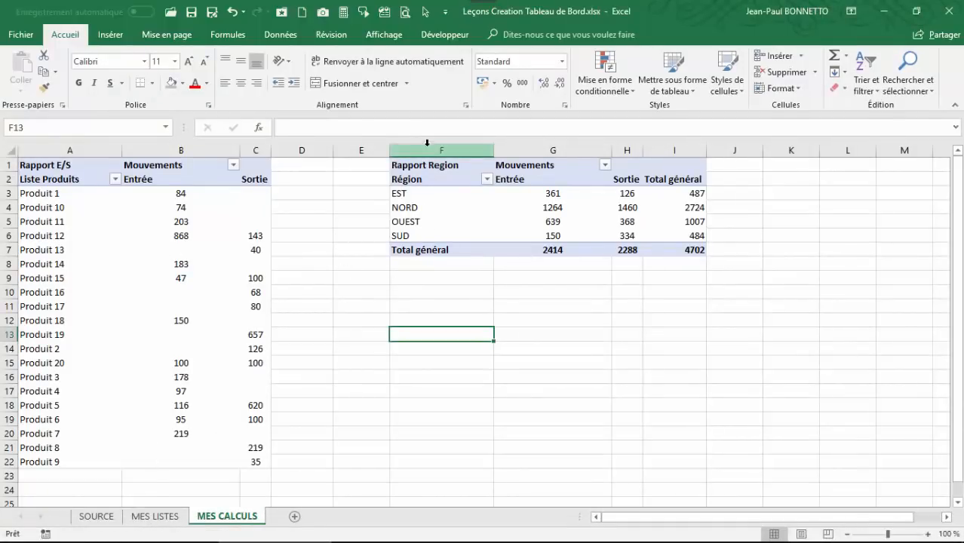
click(396, 166)
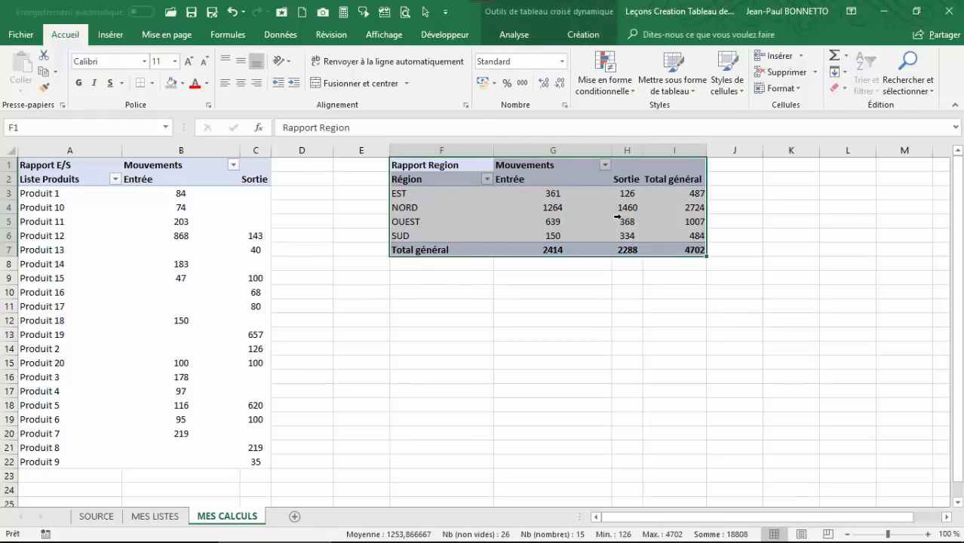
key(ctrl+c)
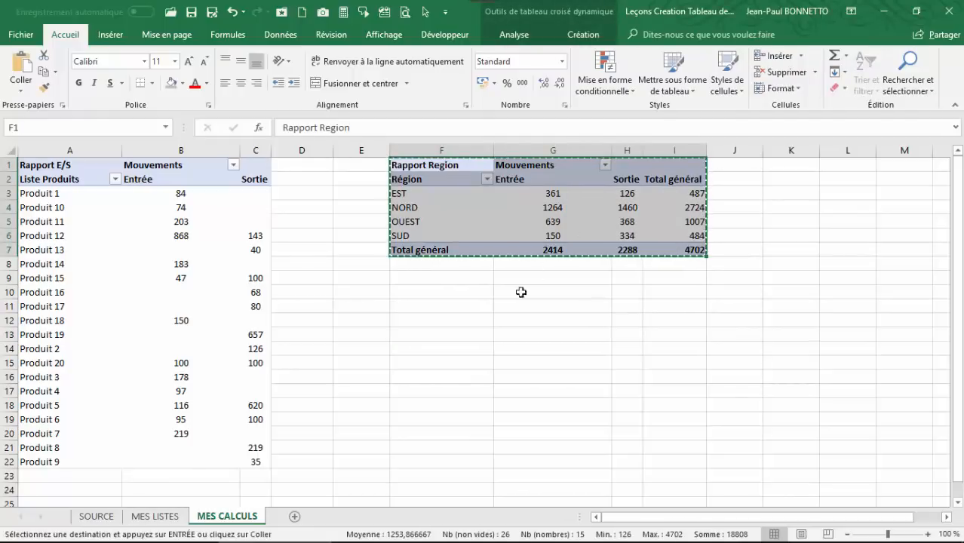
click(430, 337)
key(ctrl+v)
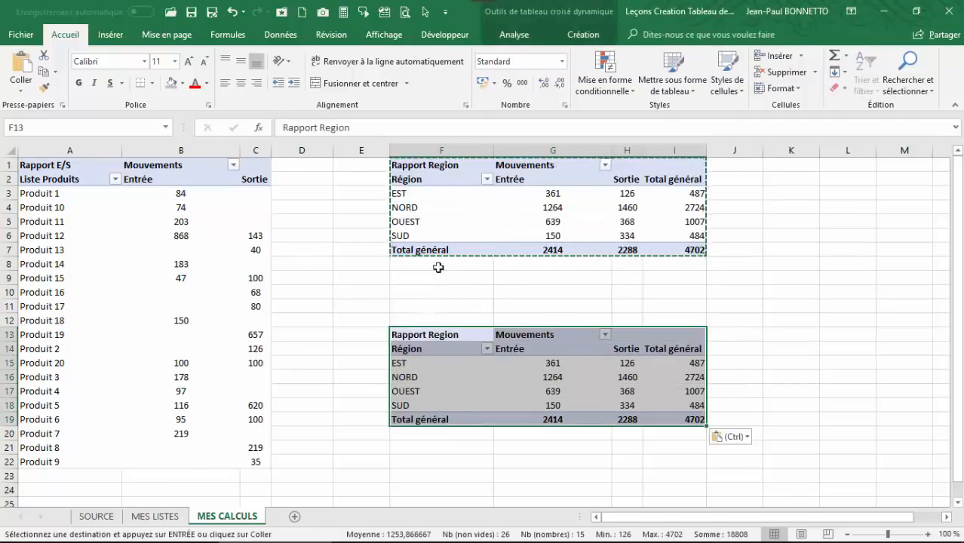
Replace Région with Catégorie as the row field of the copied PivotTable, and close the field list
click(514, 35)
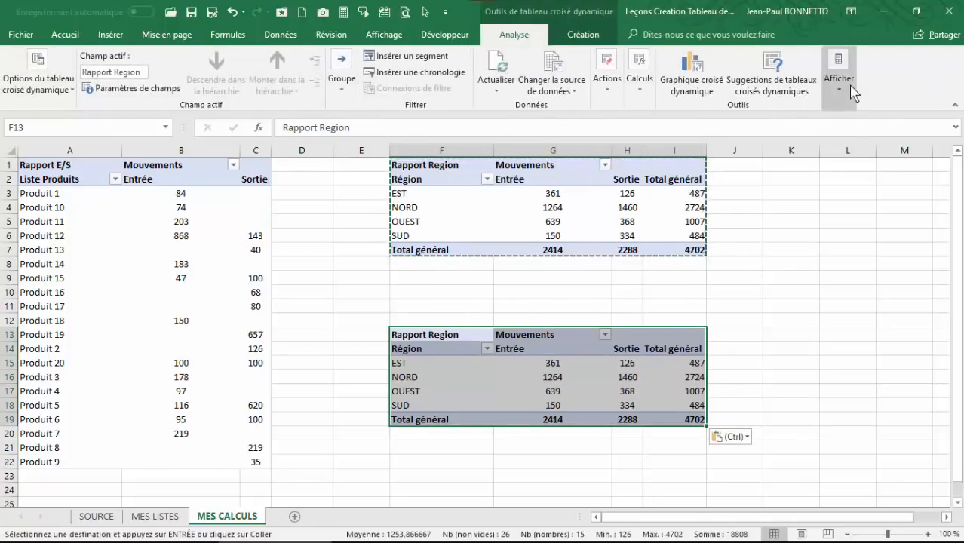
click(845, 83)
click(841, 143)
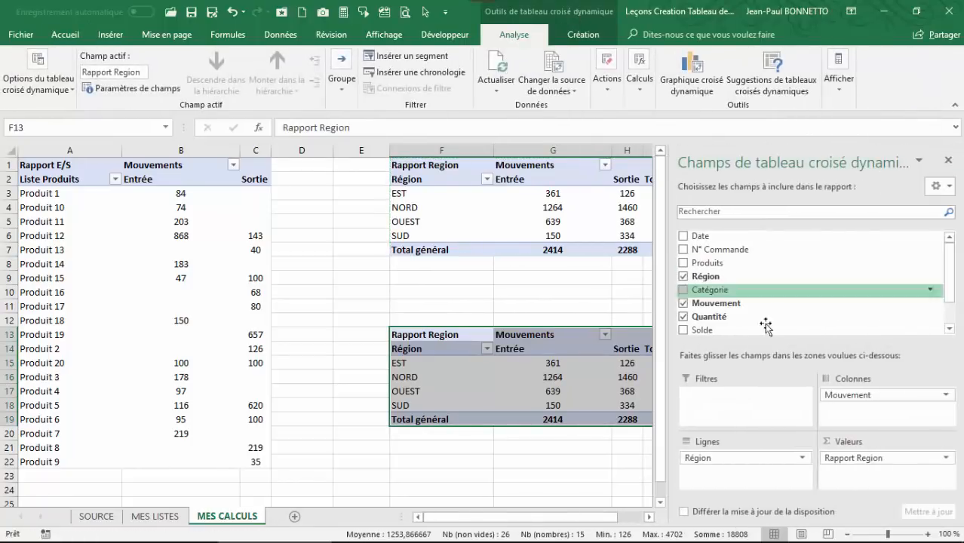
drag(730, 458, 581, 496)
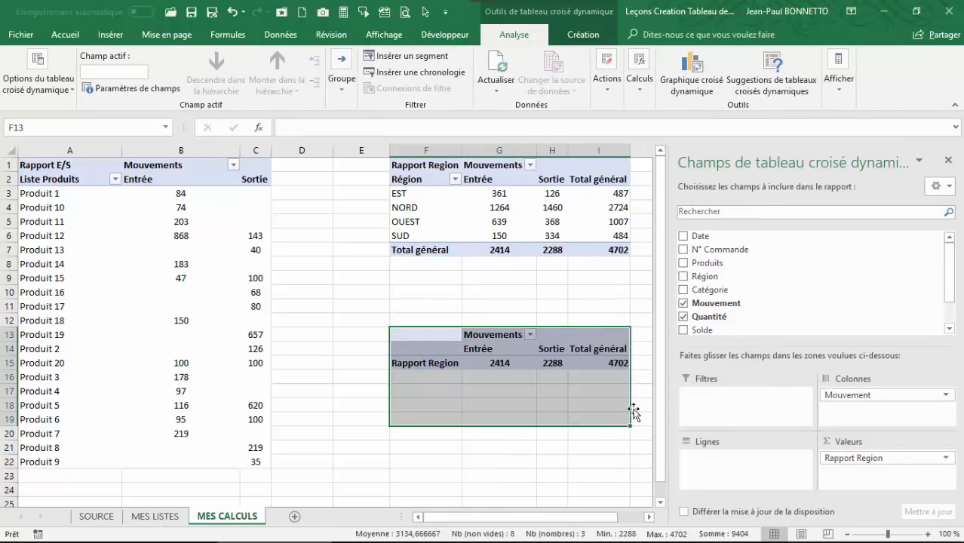
drag(750, 286, 709, 466)
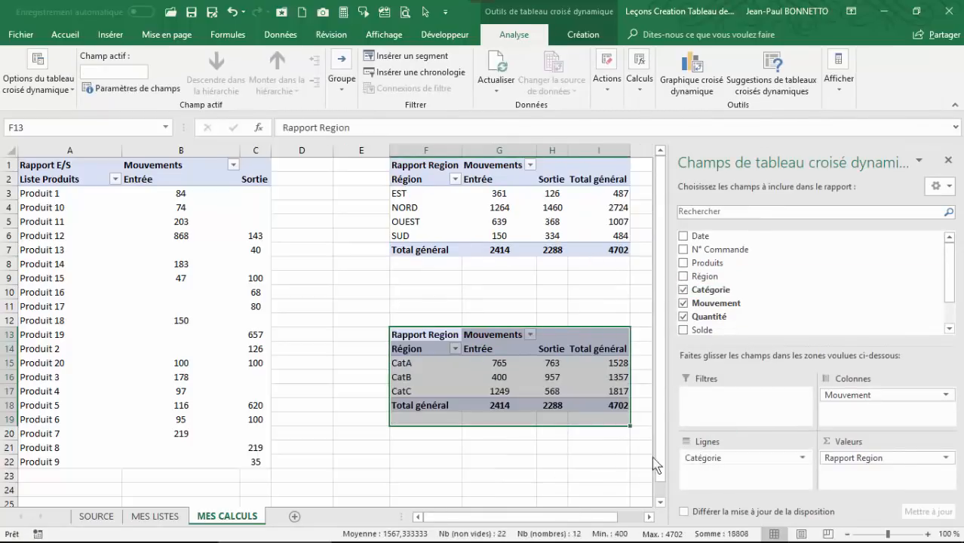
click(948, 159)
Rename the copied PivotTable's row header in F14 as Catégories and its values header in F13 as Rapport Categorie
click(415, 350)
text(Catégories)
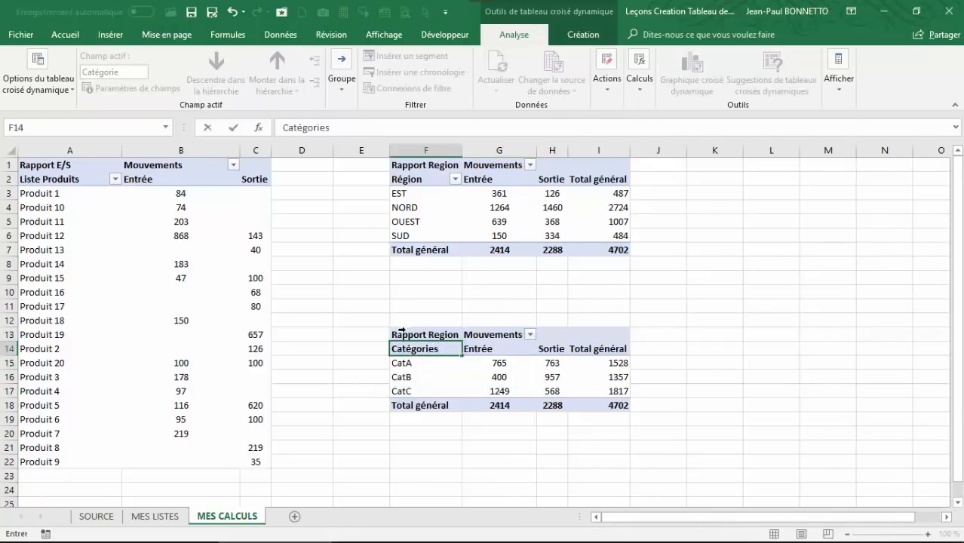
click(401, 332)
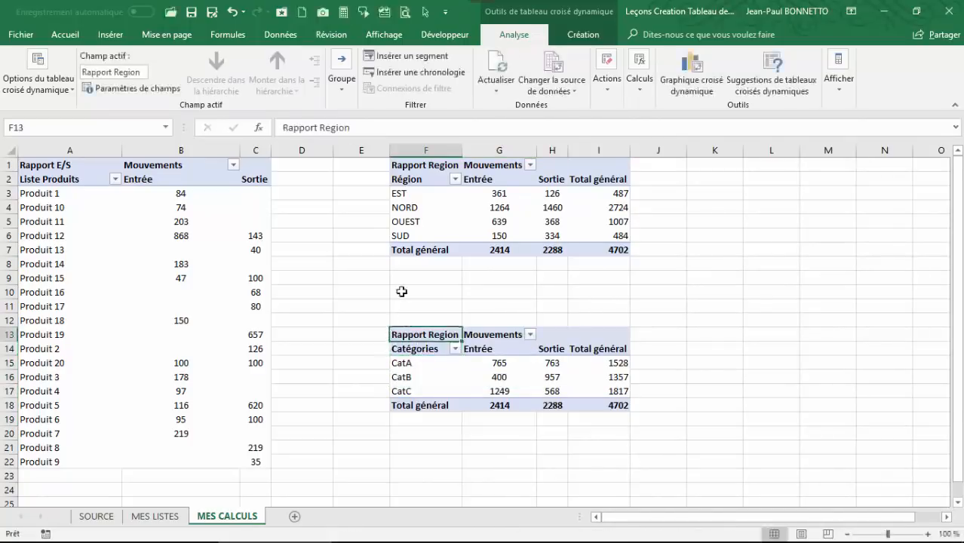
drag(328, 128, 350, 128)
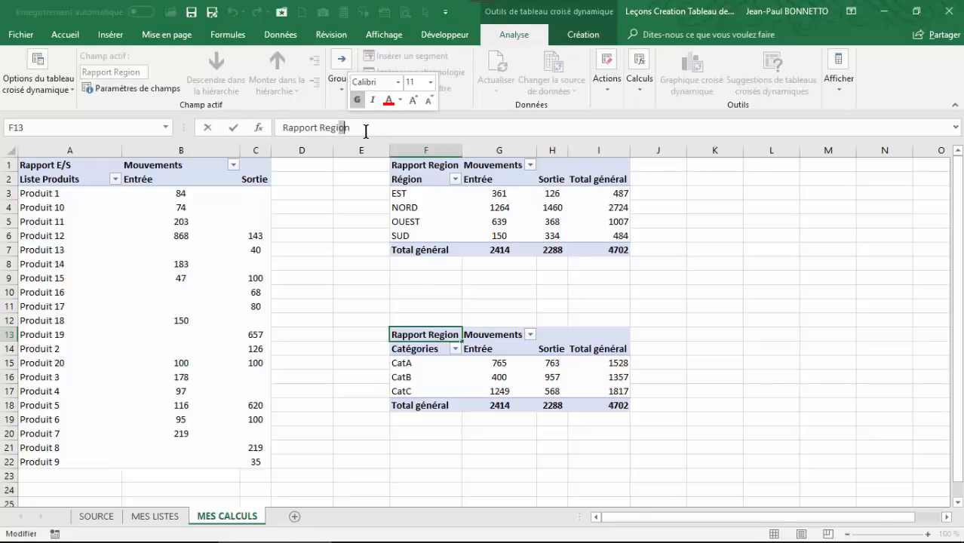
text(Cat)
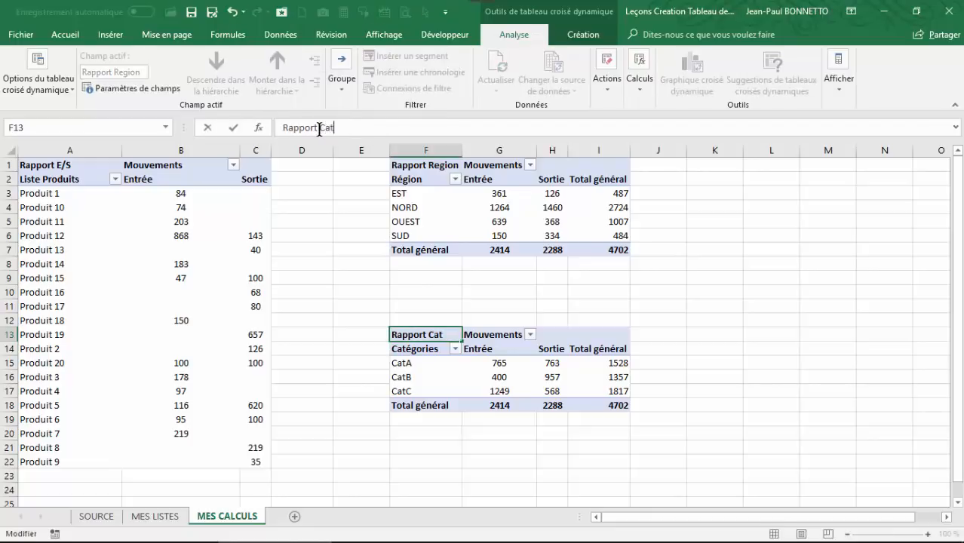
text(egorie)
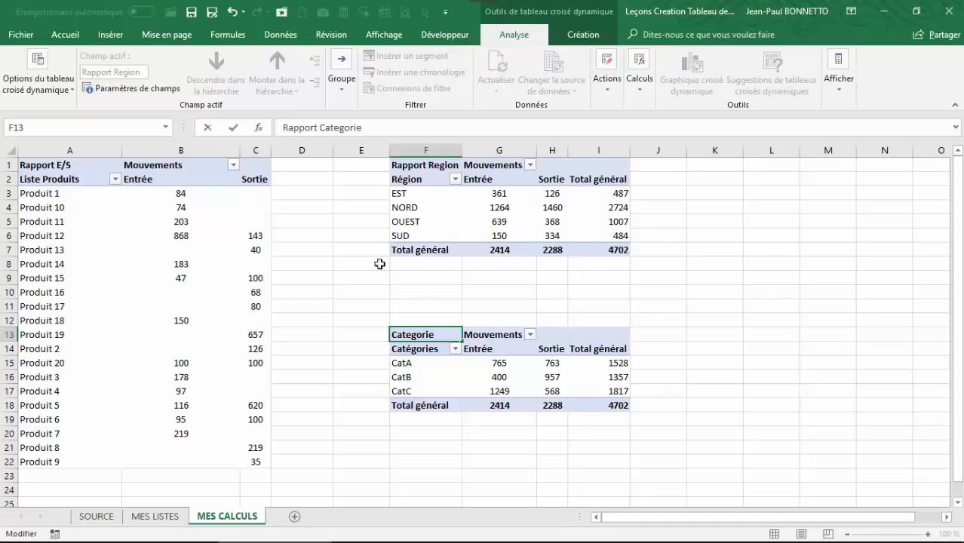
click(469, 378)
click(496, 407)
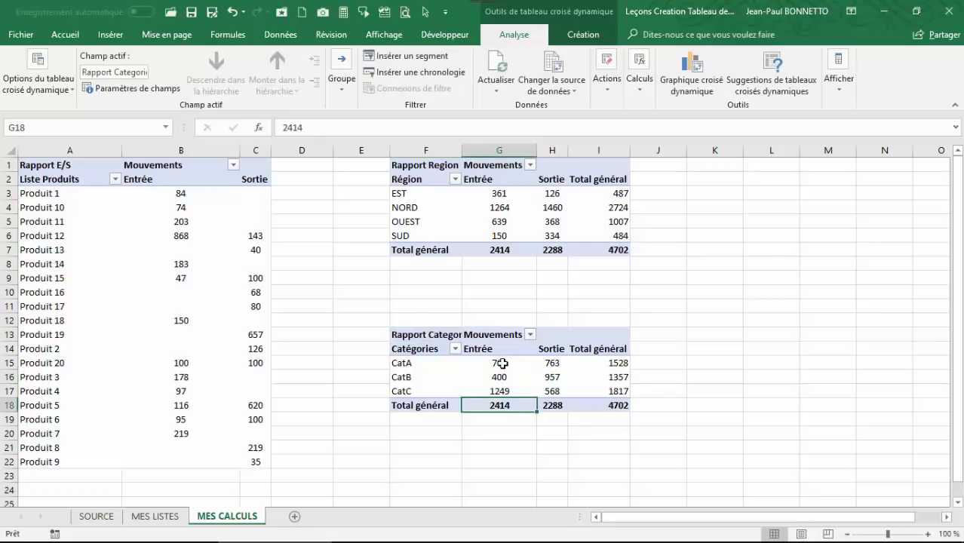
click(503, 364)
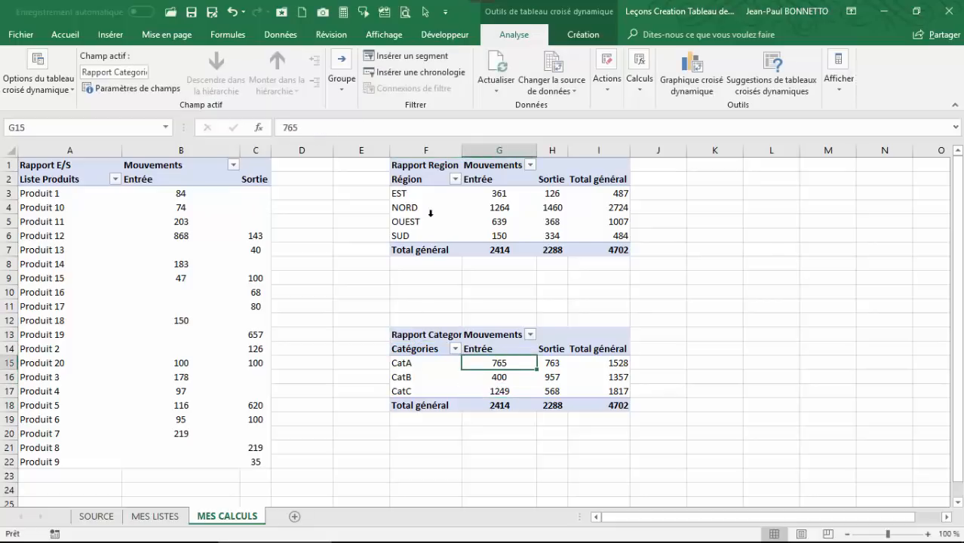
Widen column F so the Rapport Categorie header fits fully in its cell
click(458, 381)
drag(460, 144, 492, 143)
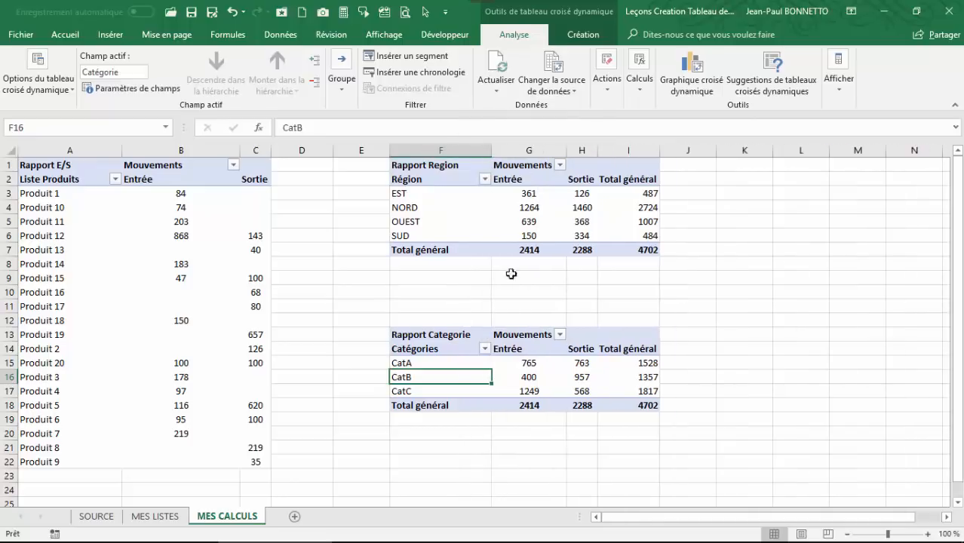
key(Up)
Apply the blue style from the first row of the Moyen group to the Rapport E/S pivot table
click(181, 171)
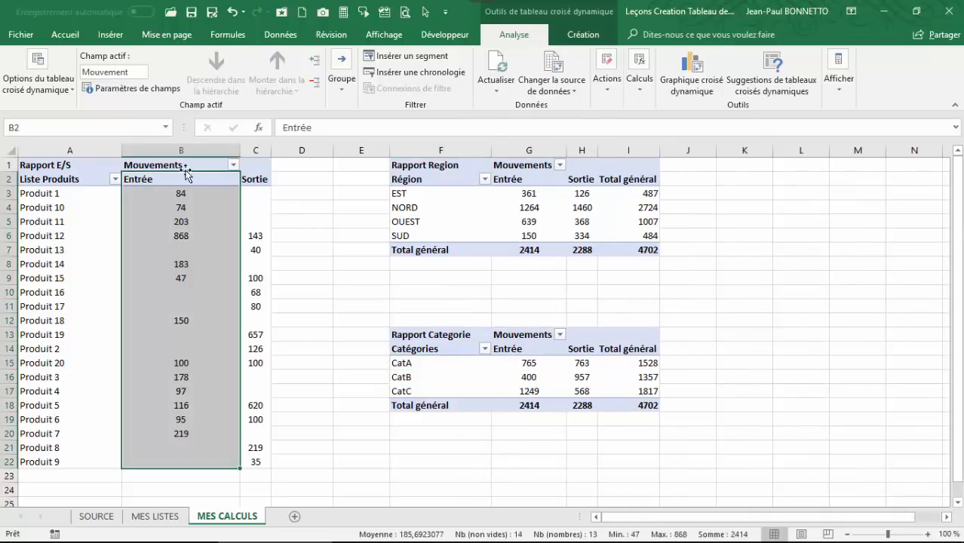
click(585, 35)
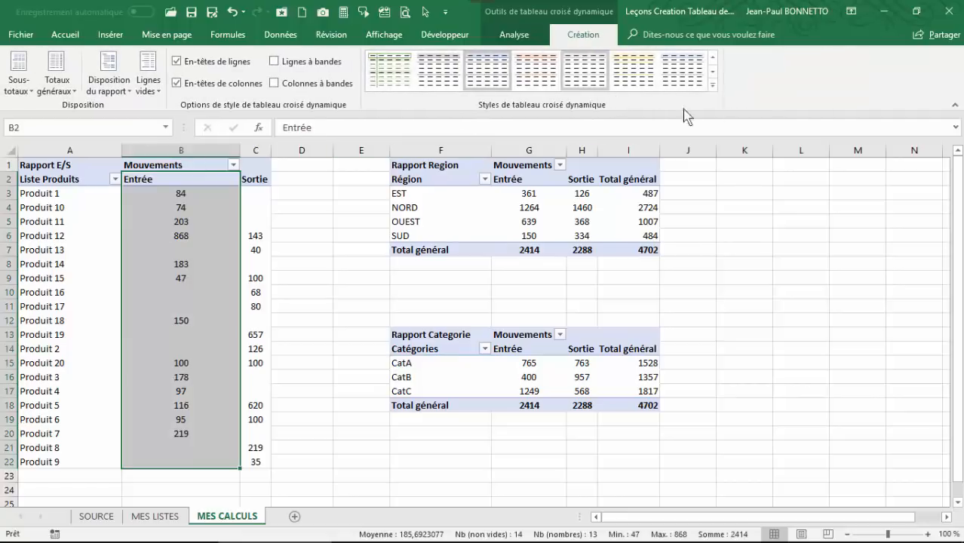
click(712, 84)
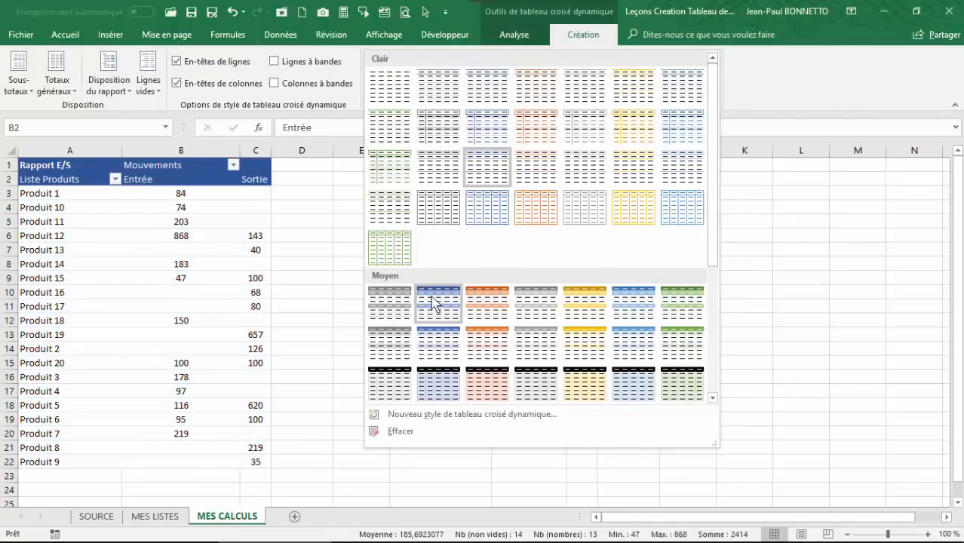
click(434, 303)
Apply the green style from the first row of the Moyen group to the Rapport Region pivot table
click(501, 179)
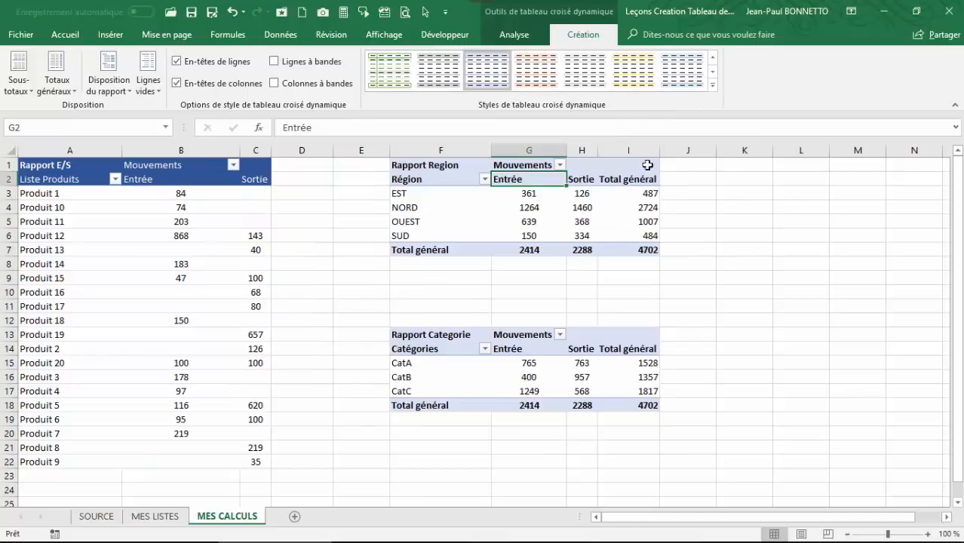
click(713, 85)
click(612, 303)
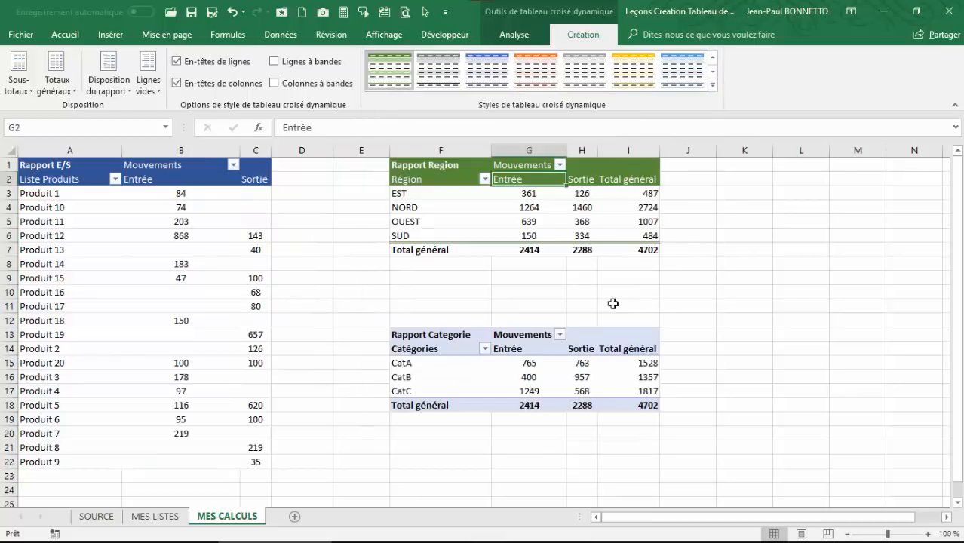
Apply the gold style from the first row of the Moyen group to the Rapport Categorie pivot table
click(532, 362)
click(713, 84)
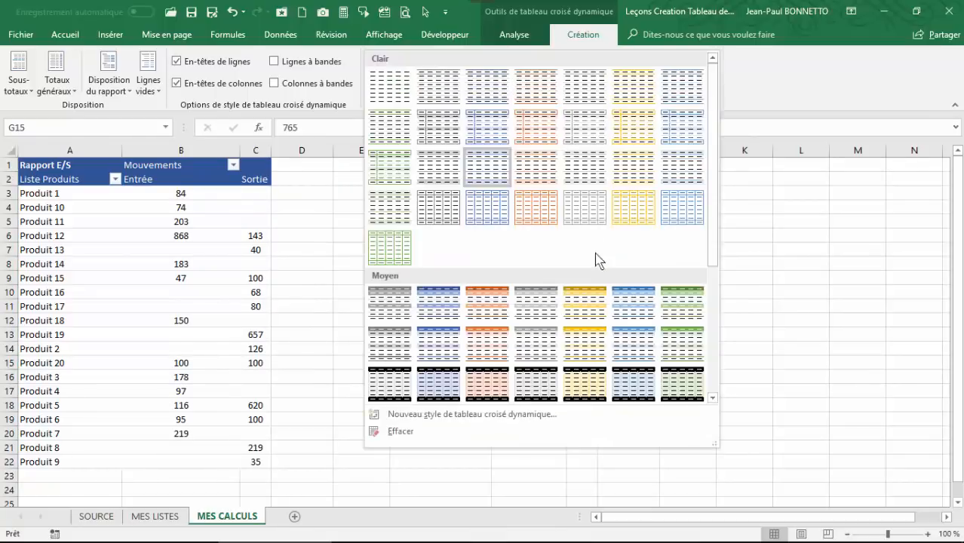
click(578, 302)
click(445, 292)
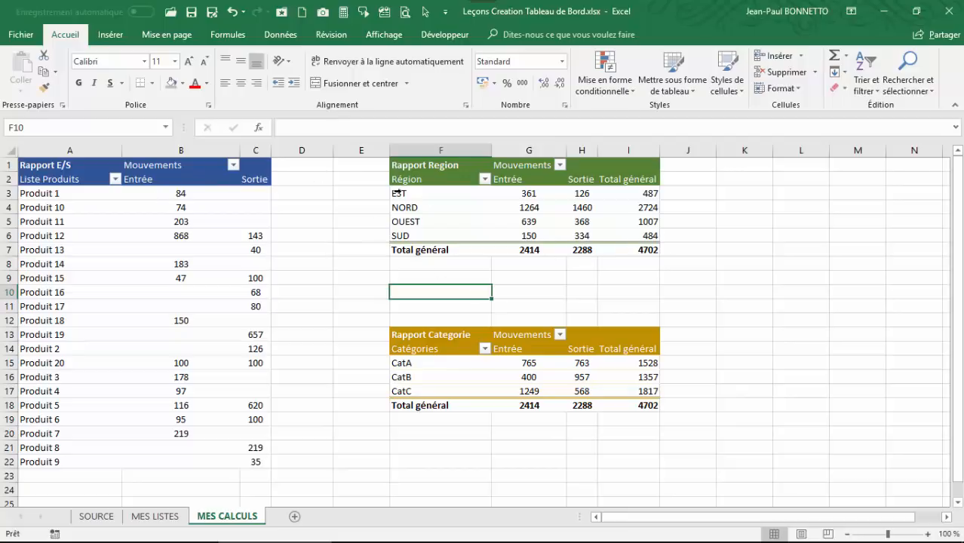
Rename the Rapport Region pivot table as tcdRegion and check the stored name
click(438, 194)
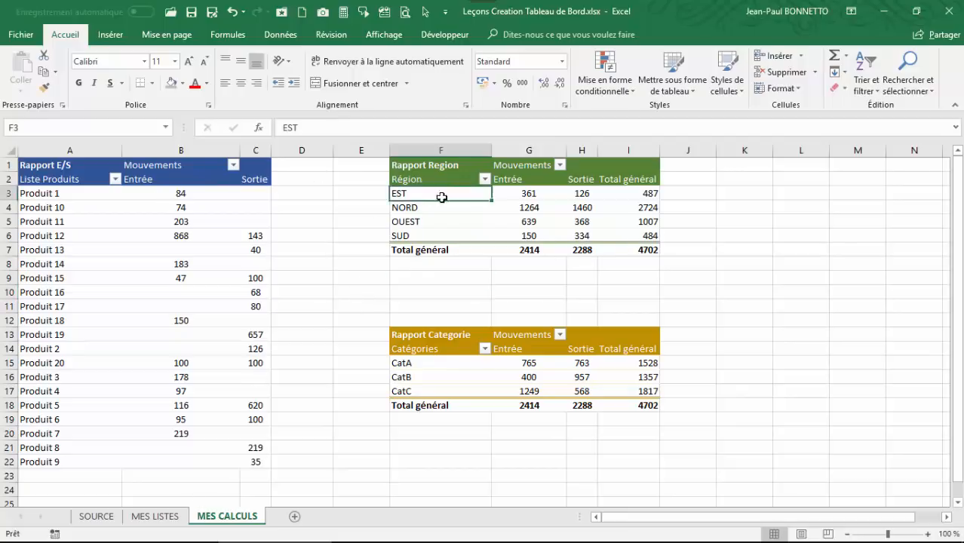
click(513, 34)
click(53, 86)
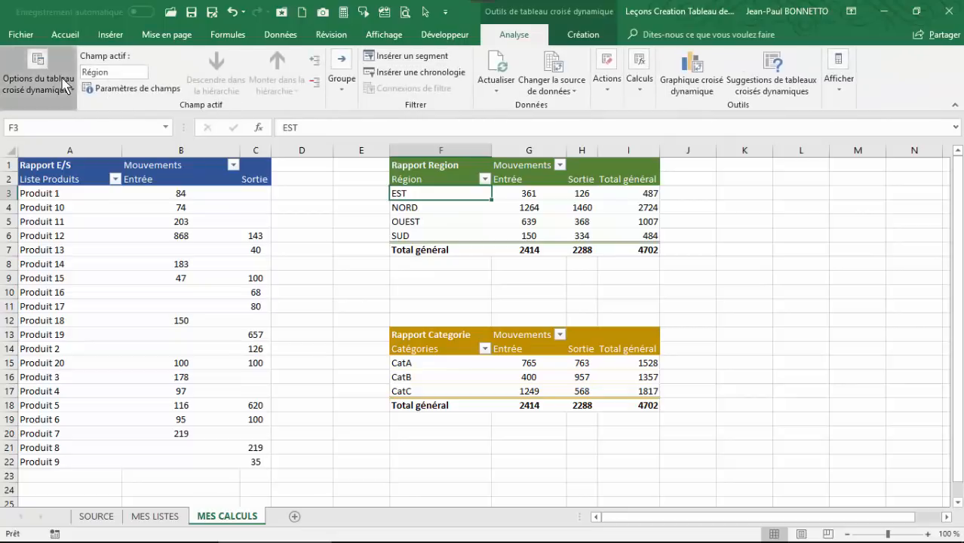
click(26, 134)
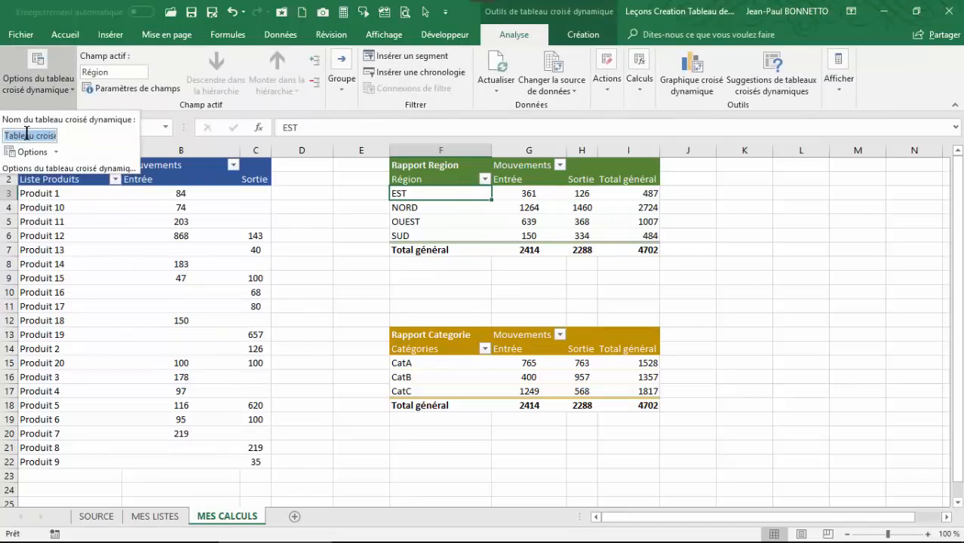
text(tcdRegion)
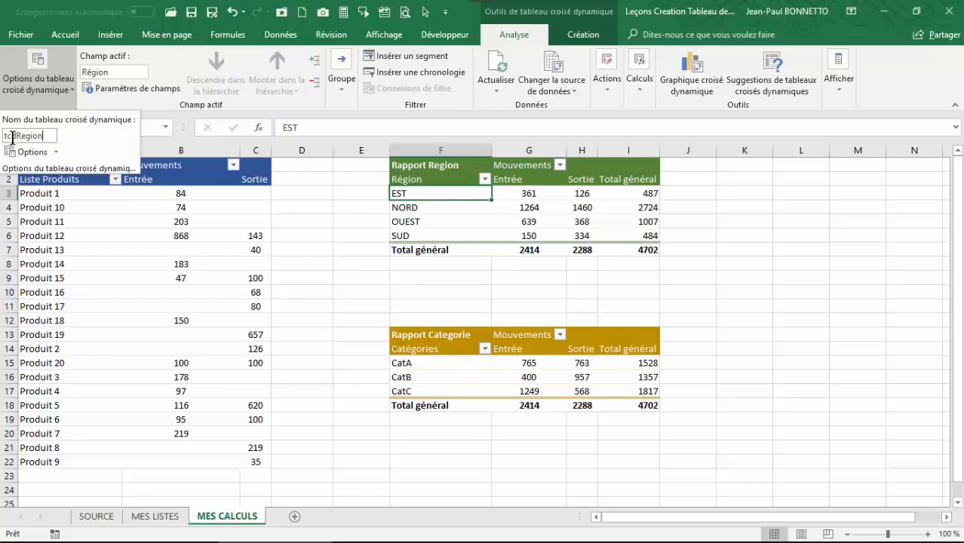
key(Return)
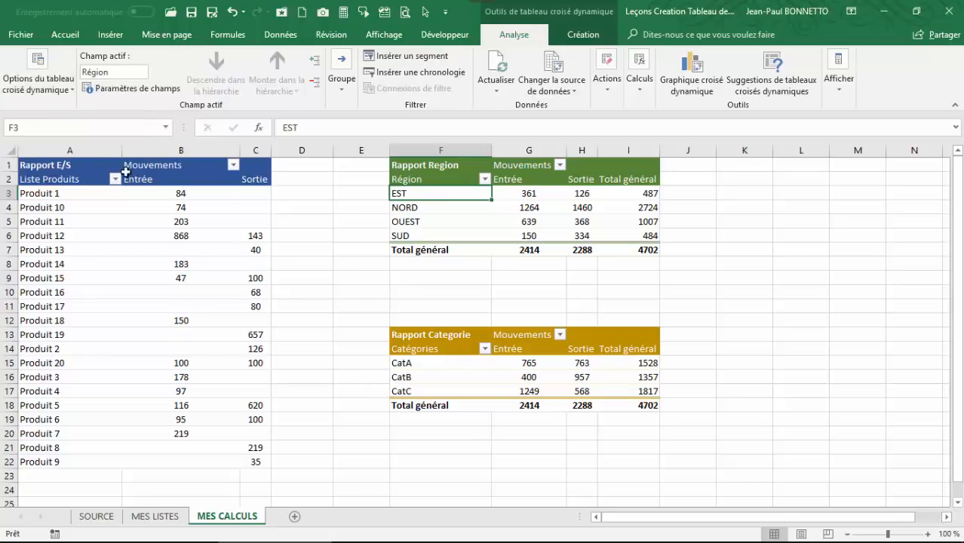
click(60, 90)
double_click(35, 137)
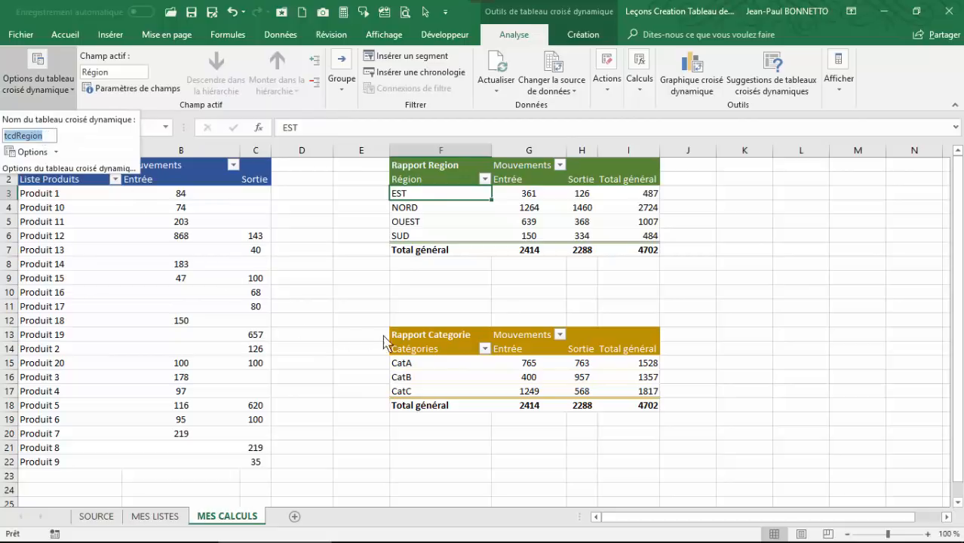
Rename the Rapport Categorie pivot table as tcdCategorie
click(439, 365)
click(438, 346)
click(43, 89)
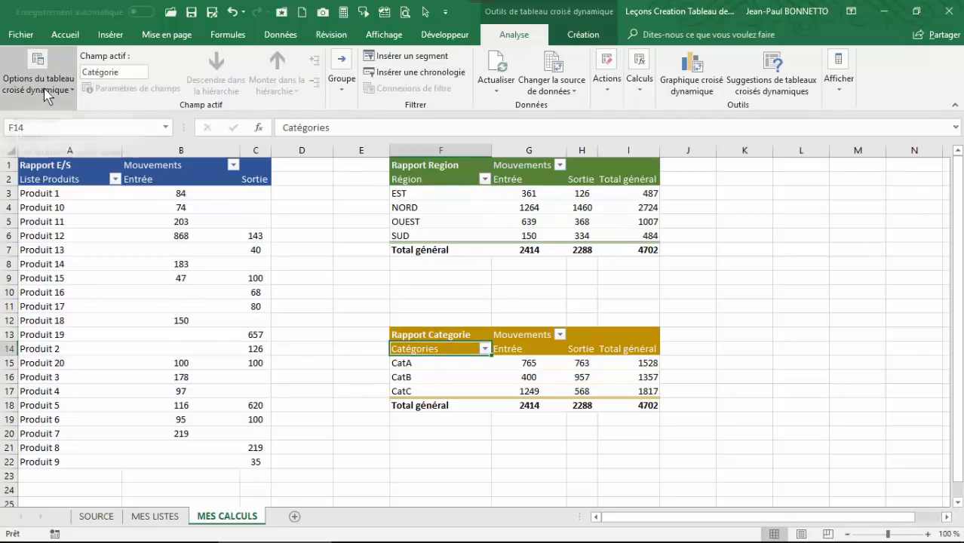
double_click(21, 138)
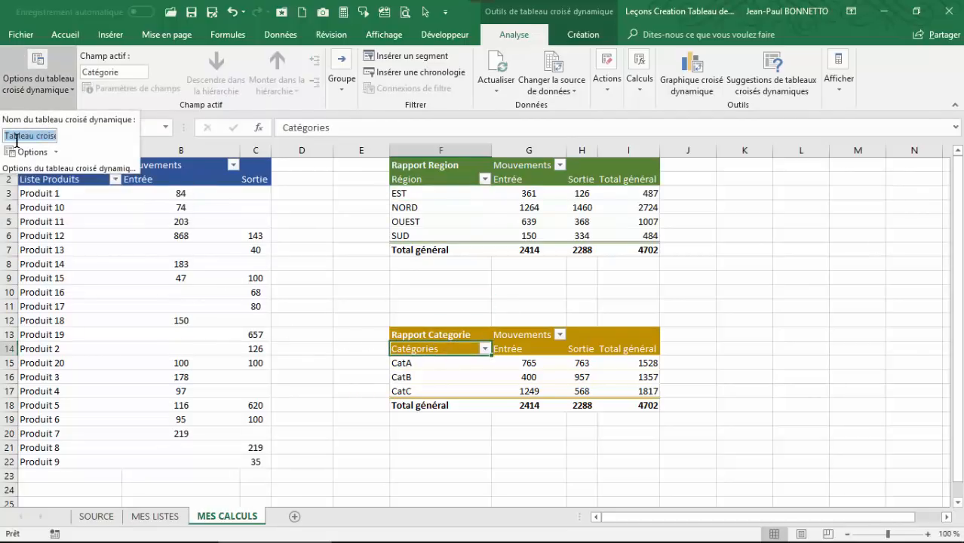
text(tcdCategorie)
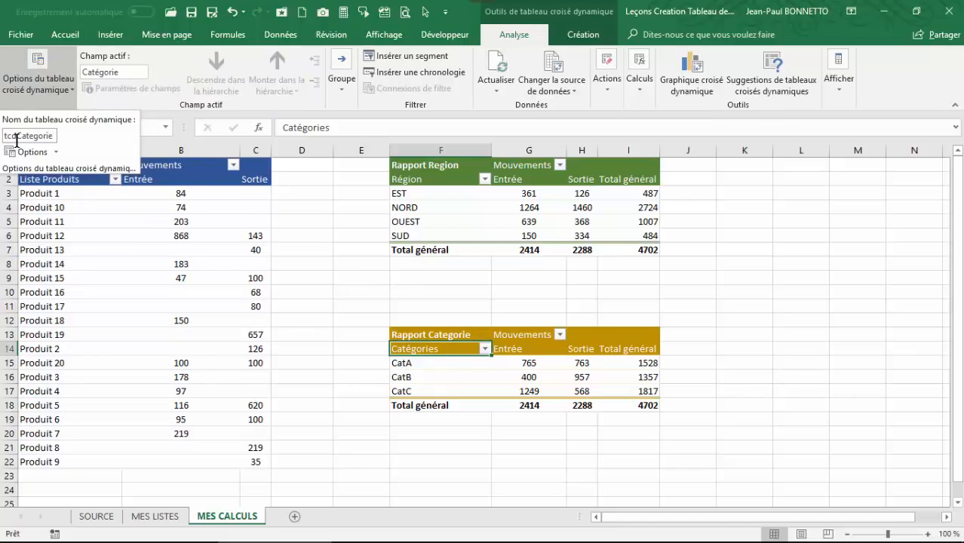
key(Return)
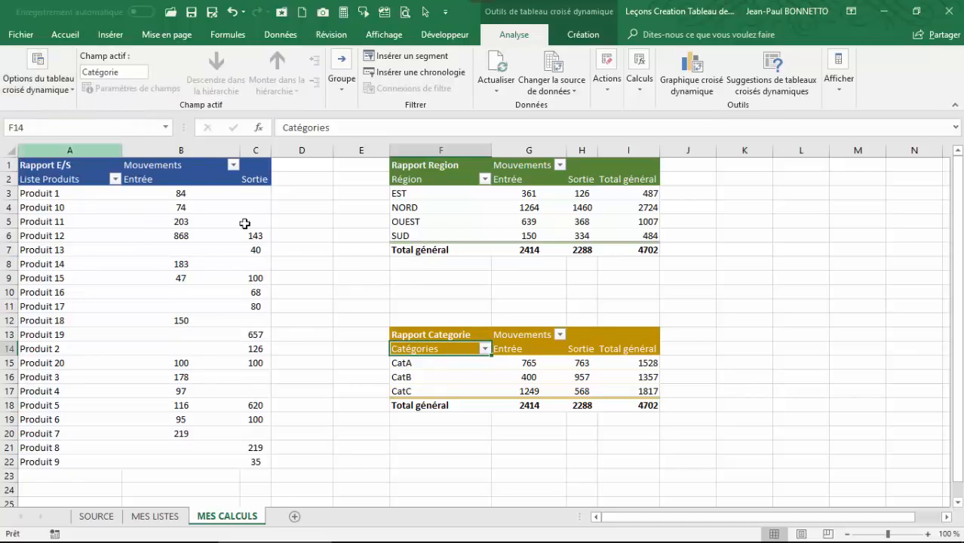
click(483, 211)
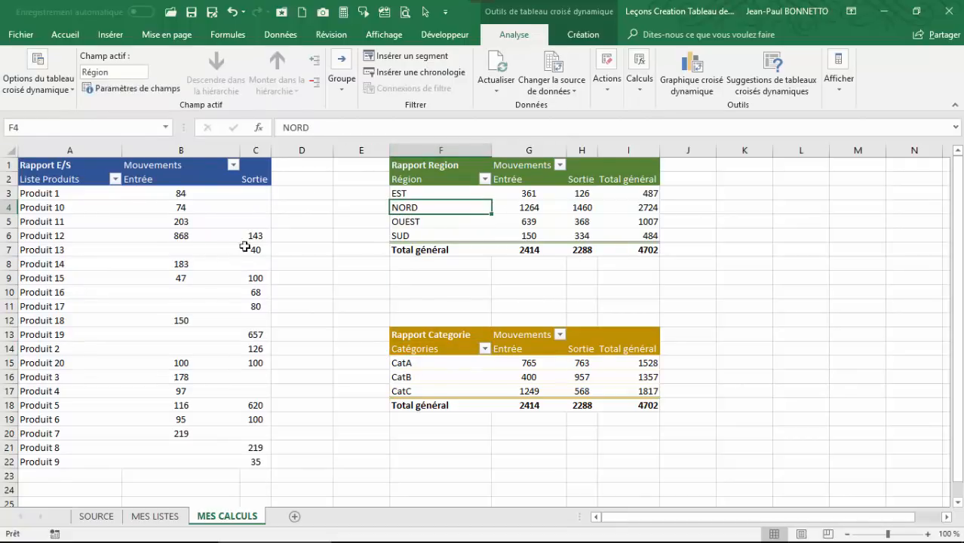
click(181, 250)
click(504, 194)
click(504, 360)
click(327, 278)
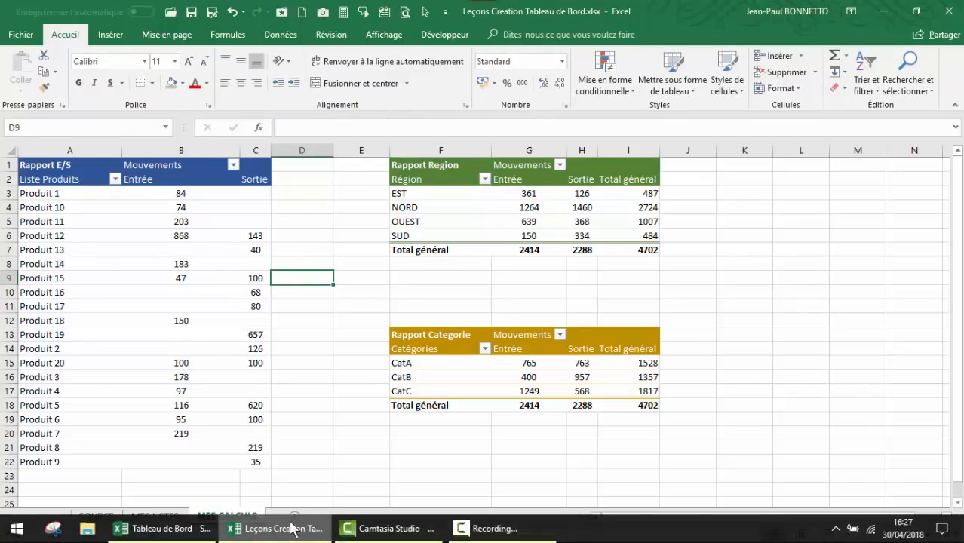
Switch to the Tableau de Bord - Suivi de Stock(V3) workbook and examine its charts by region, category, remaining stock and balance trend
click(155, 539)
scroll(276, 379, down, 2)
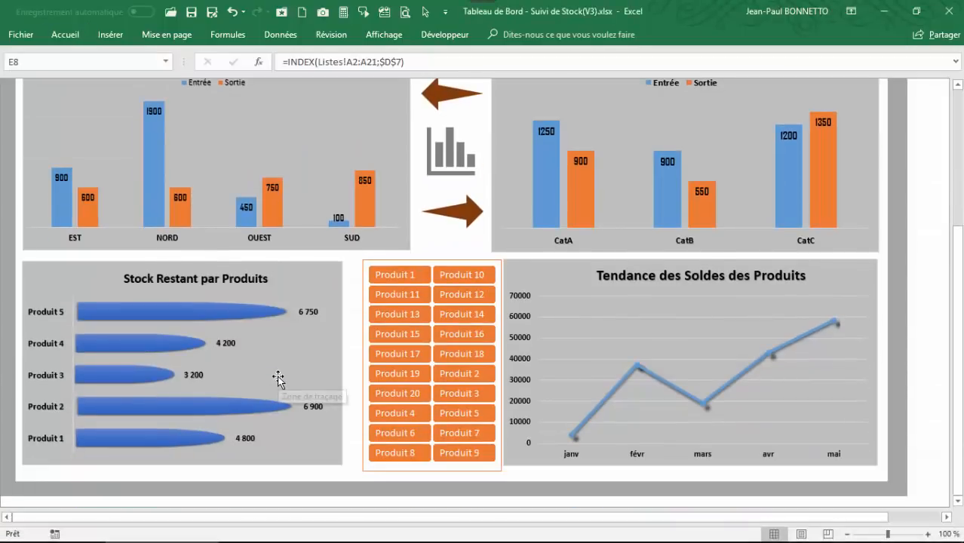
mouse_move(181, 350)
scroll(180, 341, up, 4)
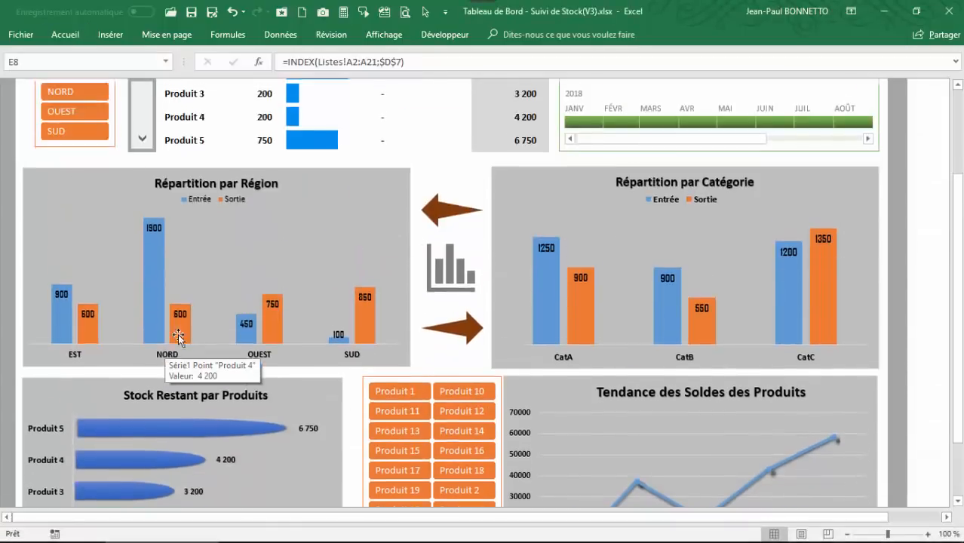
scroll(226, 350, down, 5)
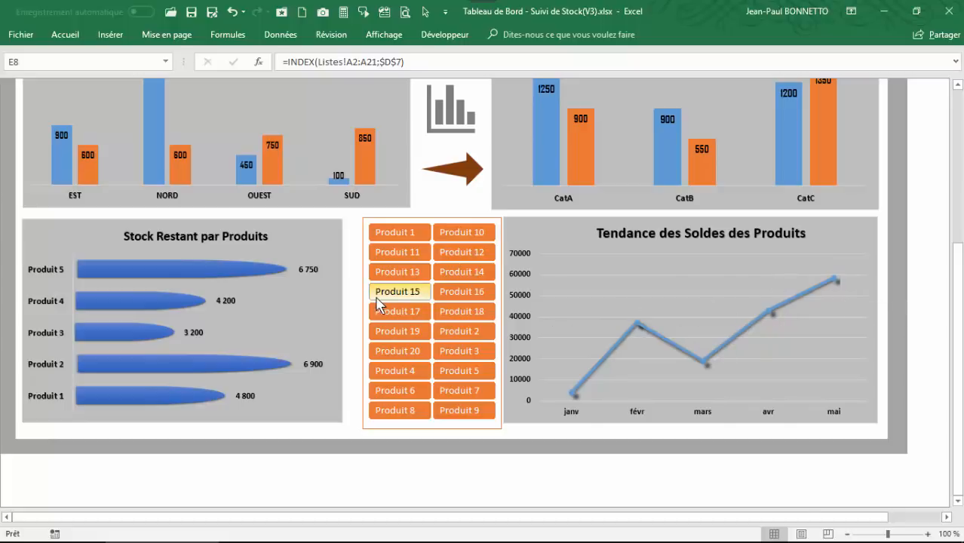
scroll(360, 263, up, 5)
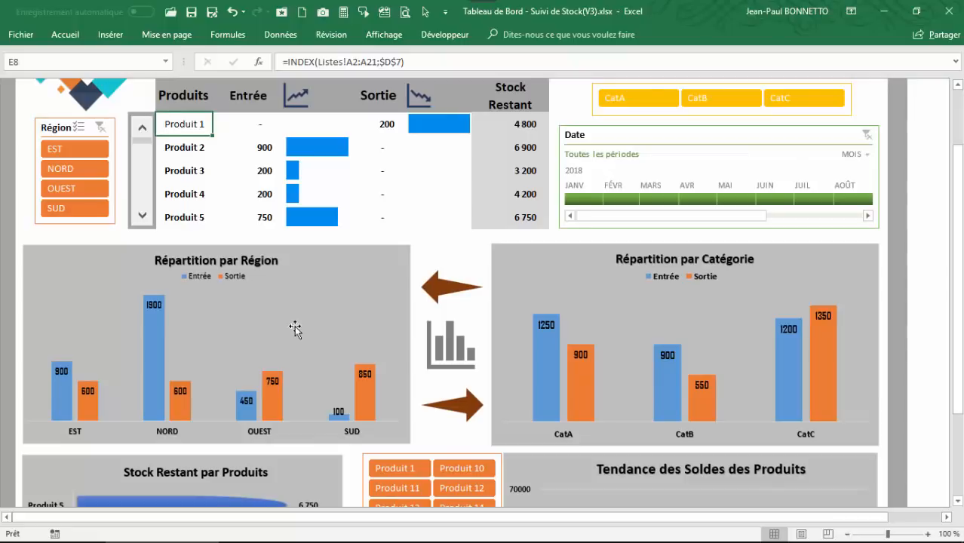
Return to the Leçons Creation Tableau de Bord workbook and add a worksheet named TABLEAU DE BORD after MES CALCULS
mouse_move(305, 532)
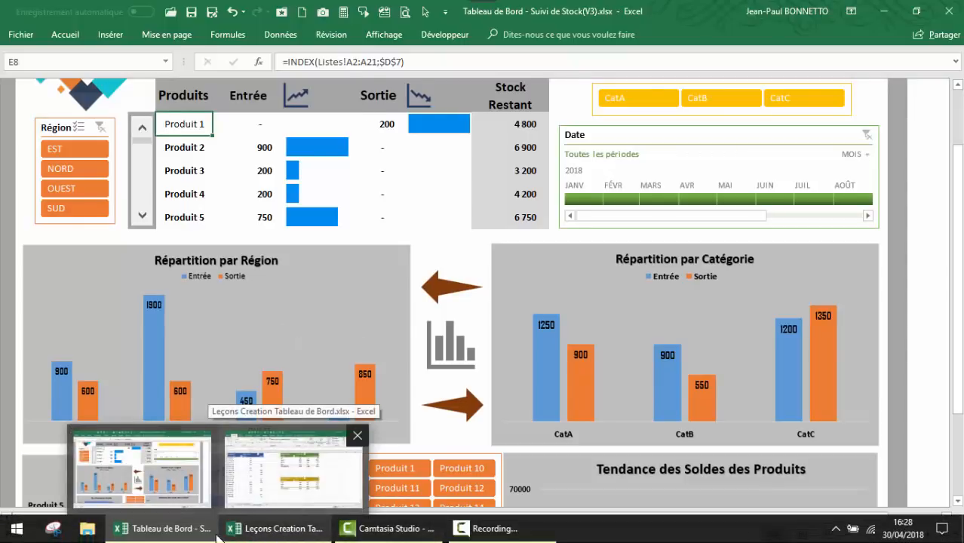
click(283, 533)
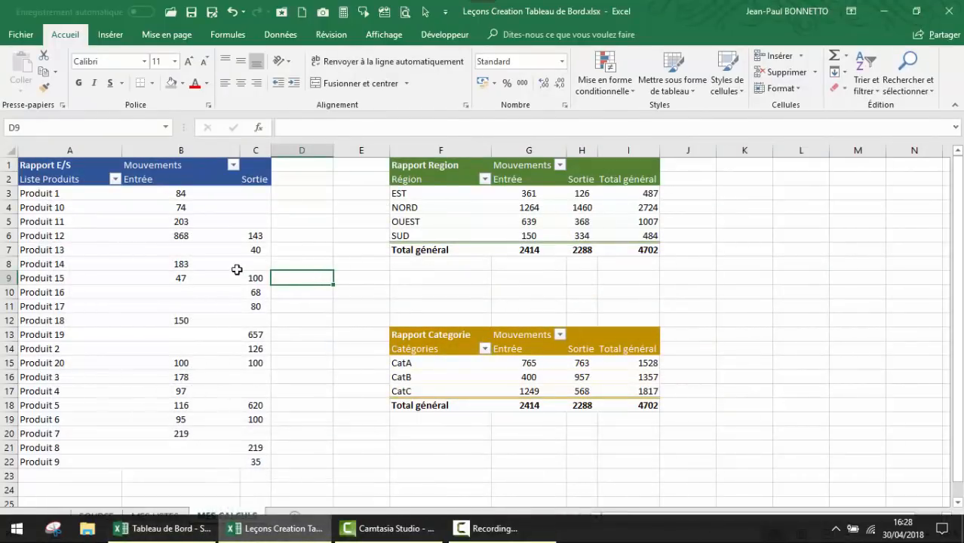
click(199, 276)
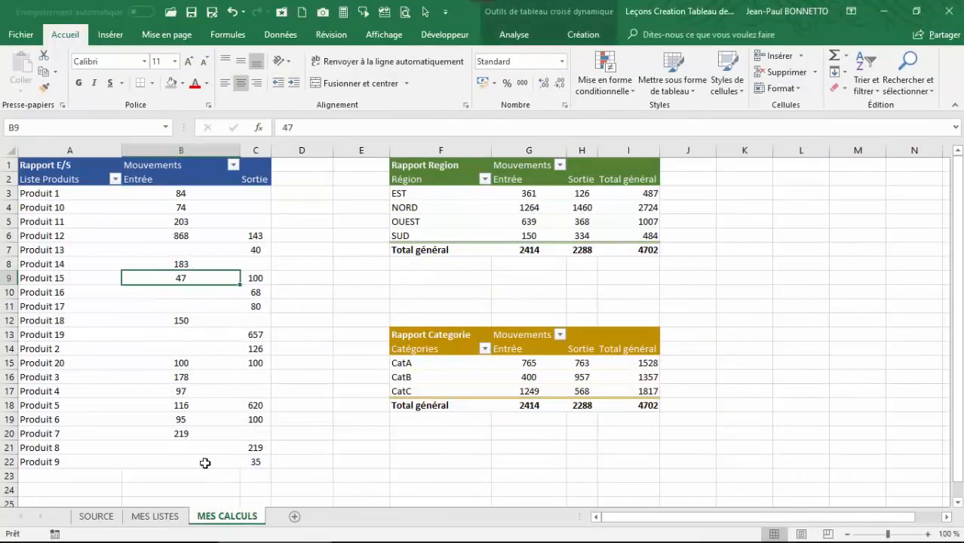
click(96, 518)
click(214, 518)
click(295, 517)
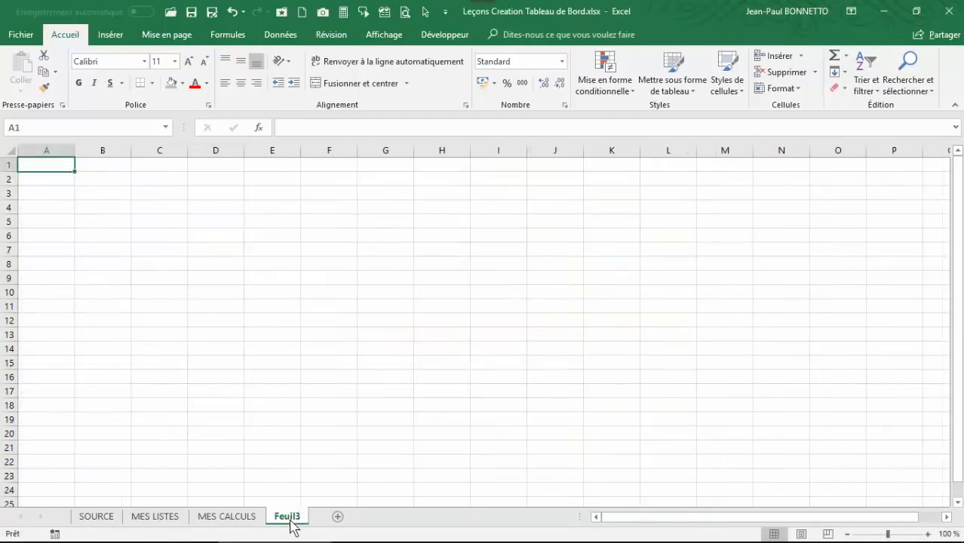
double_click(290, 520)
text(Ta)
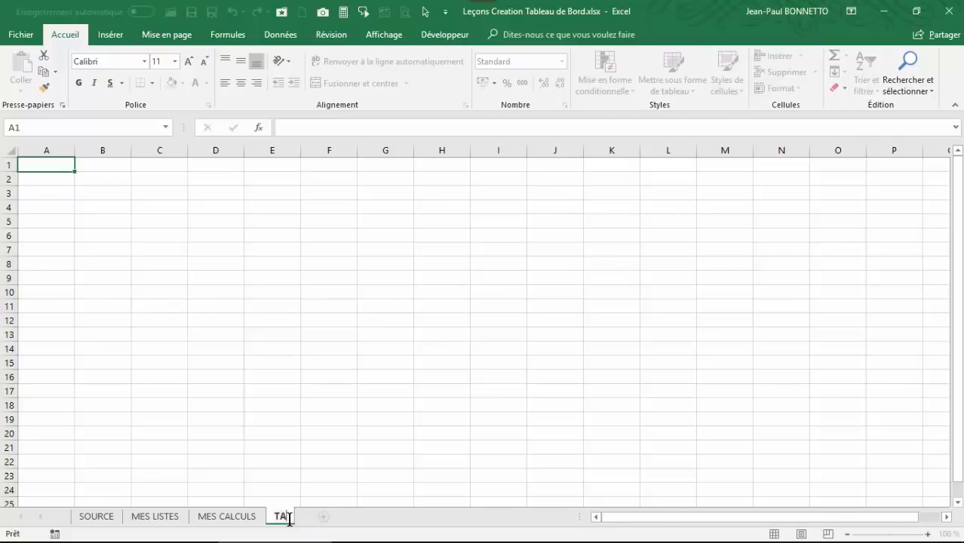
text(BLEAU DE)
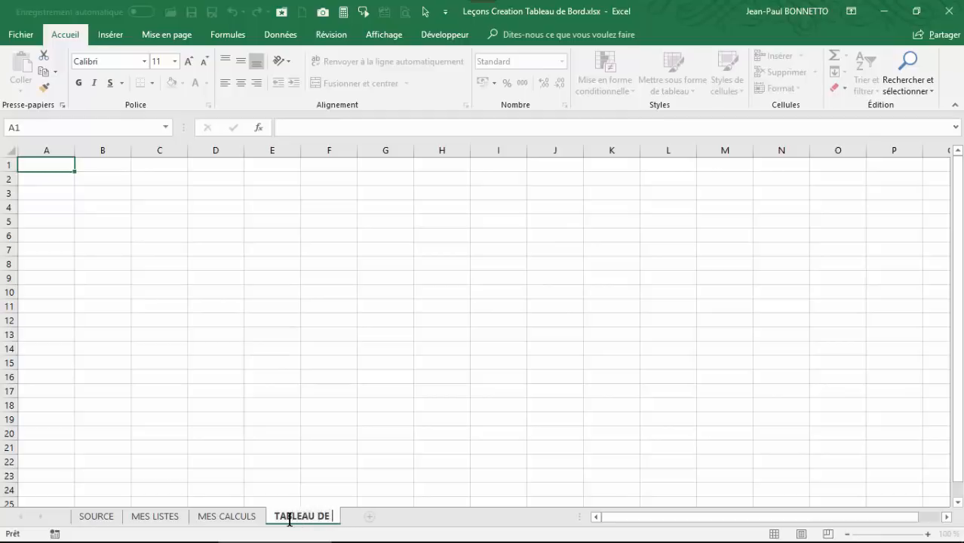
text(ORD)
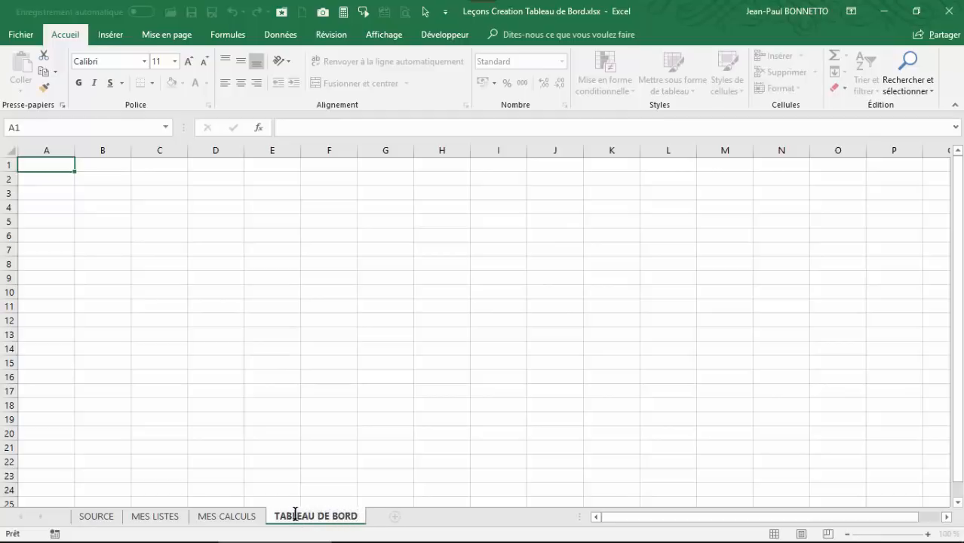
click(205, 321)
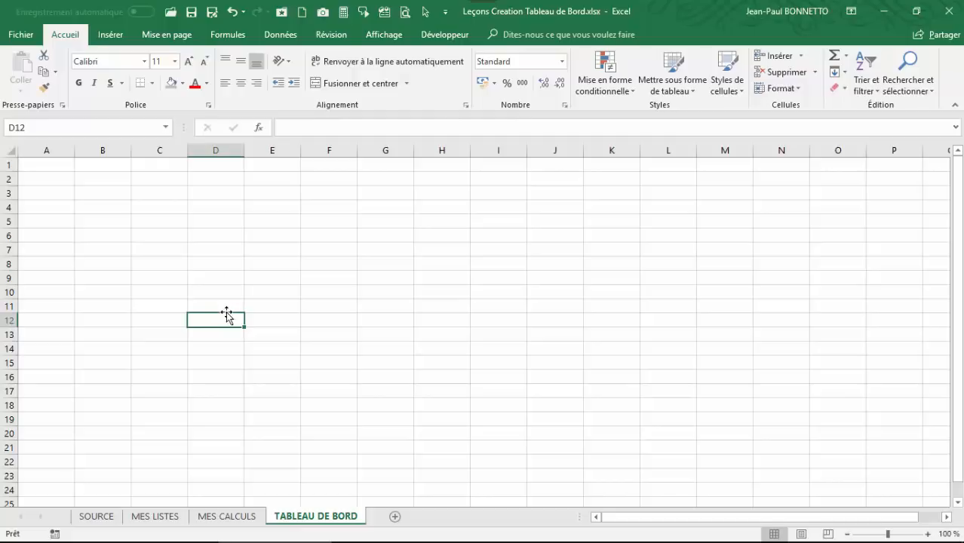
Switch to the finished Suivi de Stock(V3) dashboard workbook and examine its header, slicers and product table as a layout model
click(252, 249)
click(215, 238)
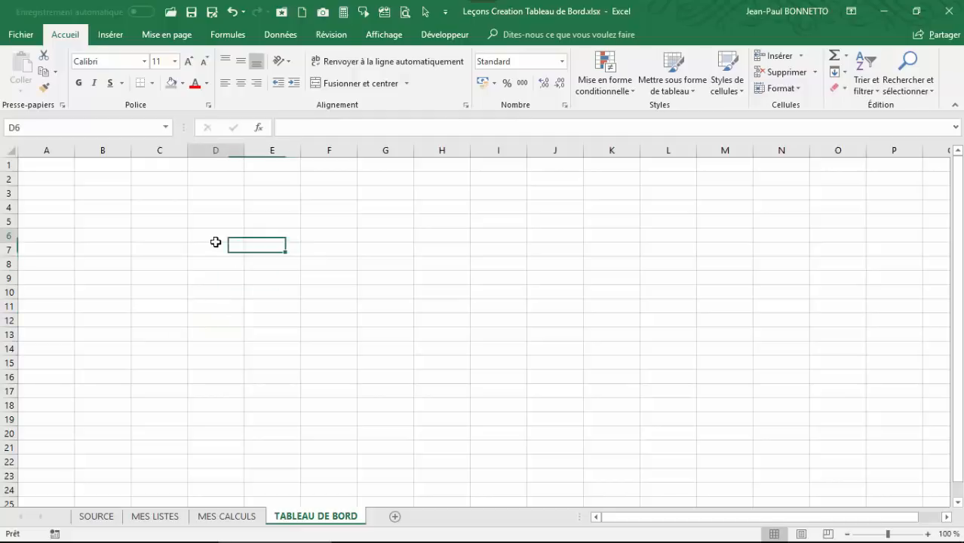
click(170, 217)
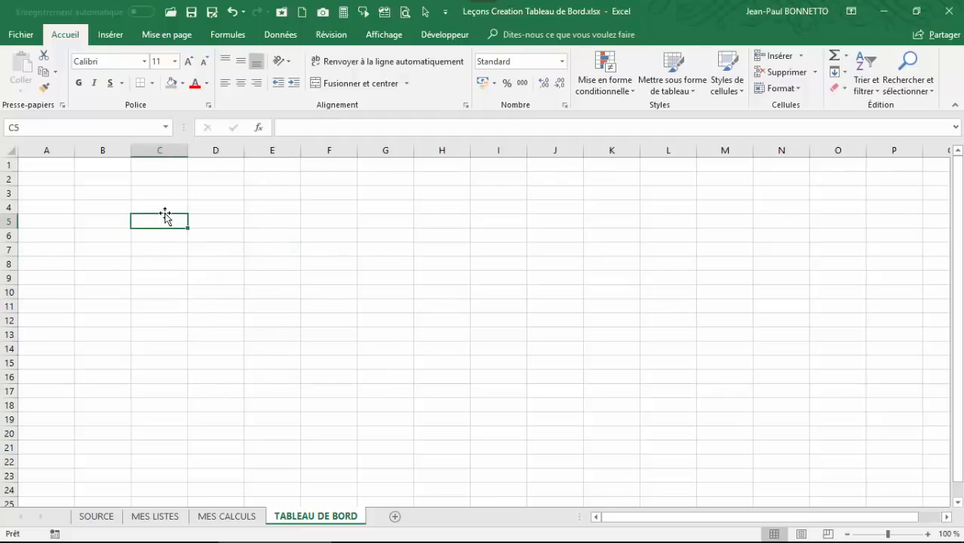
click(200, 536)
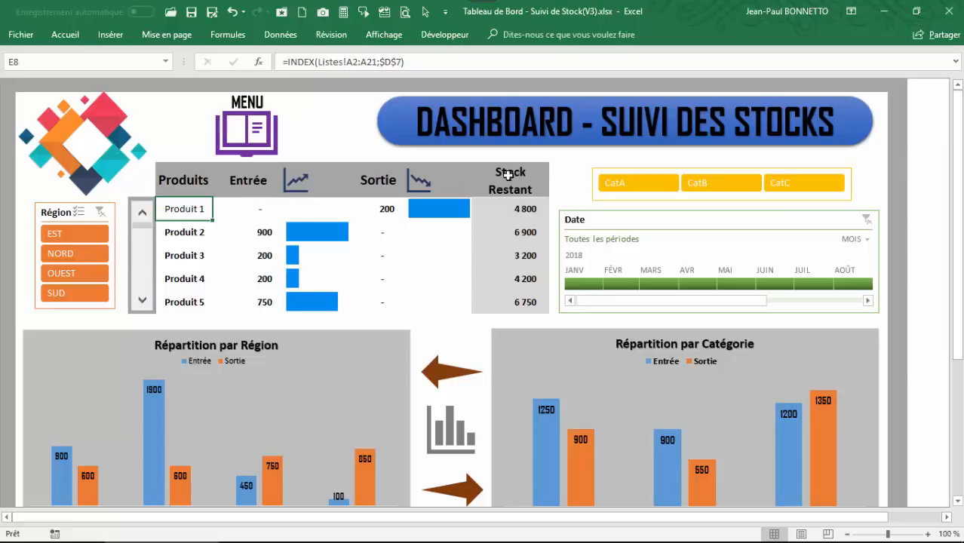
Scroll the finished dashboard's product list down to the later products and back to Produit 1 to examine how the table rows update
click(141, 300)
click(141, 300)
click(142, 300)
click(141, 300)
click(141, 300)
click(142, 301)
click(142, 301)
click(142, 301)
click(142, 301)
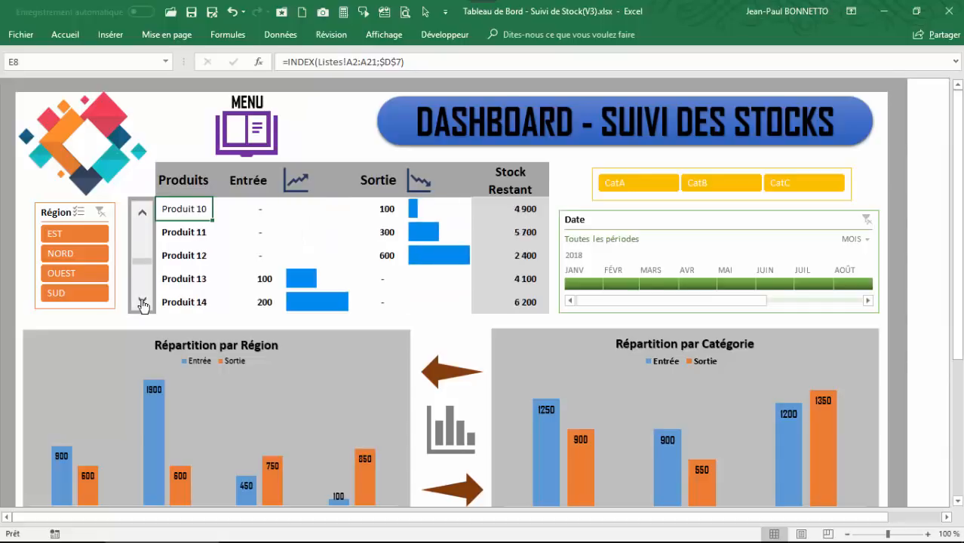
click(142, 301)
click(141, 301)
click(143, 264)
click(142, 214)
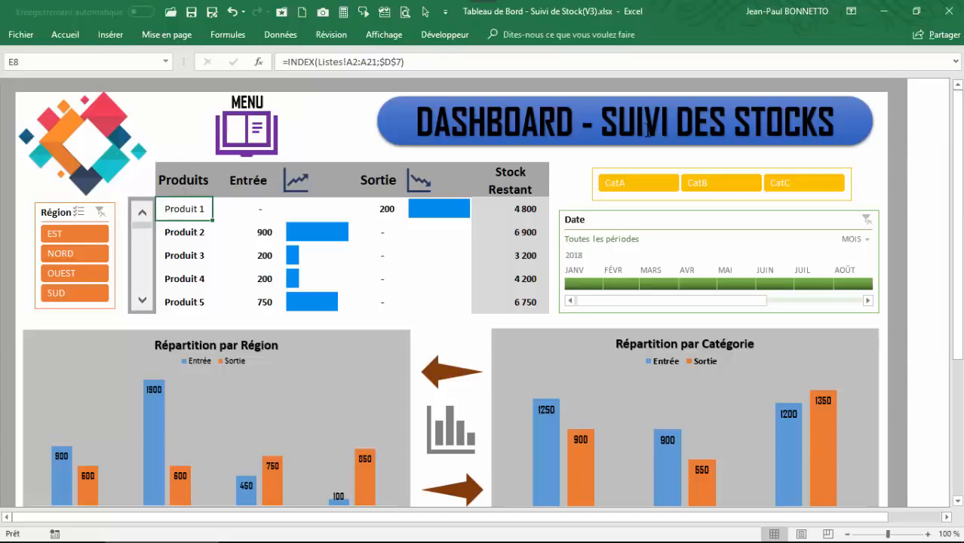
Examine the logo image and the INDEX formulas in the five product cells of the model table's Produits column
click(96, 141)
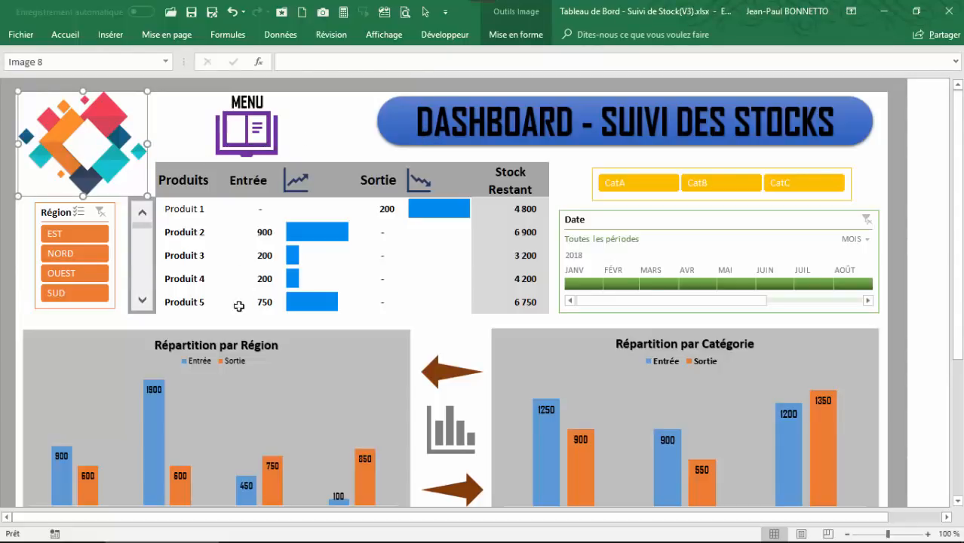
mouse_move(306, 536)
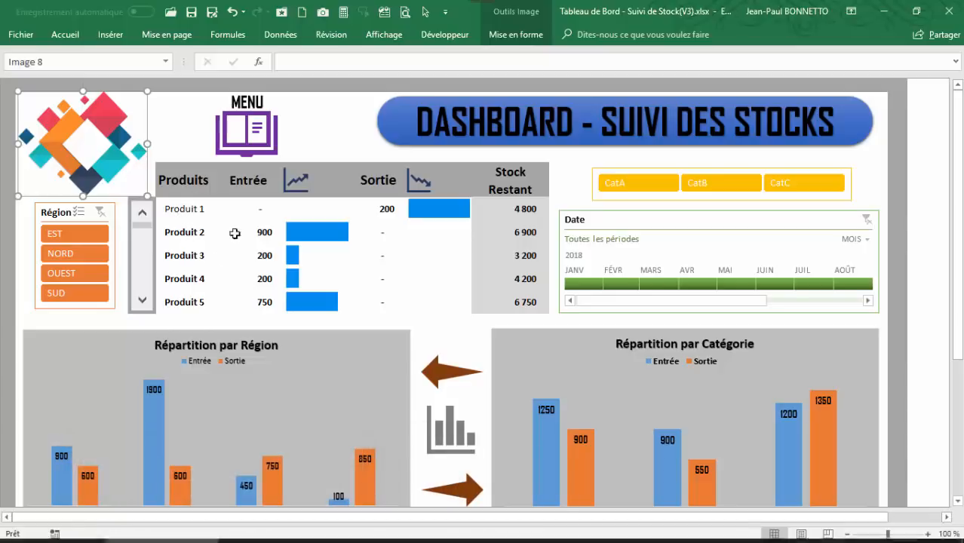
click(188, 209)
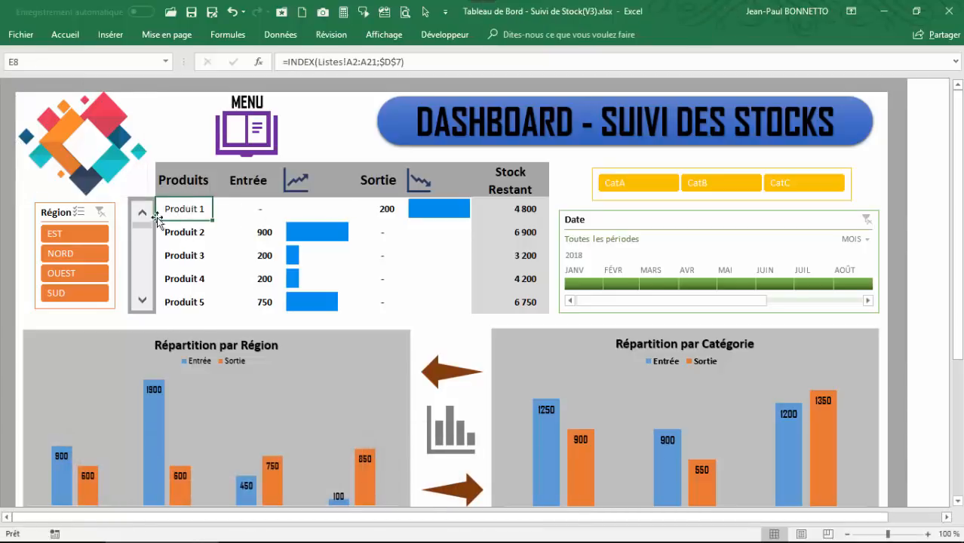
click(188, 236)
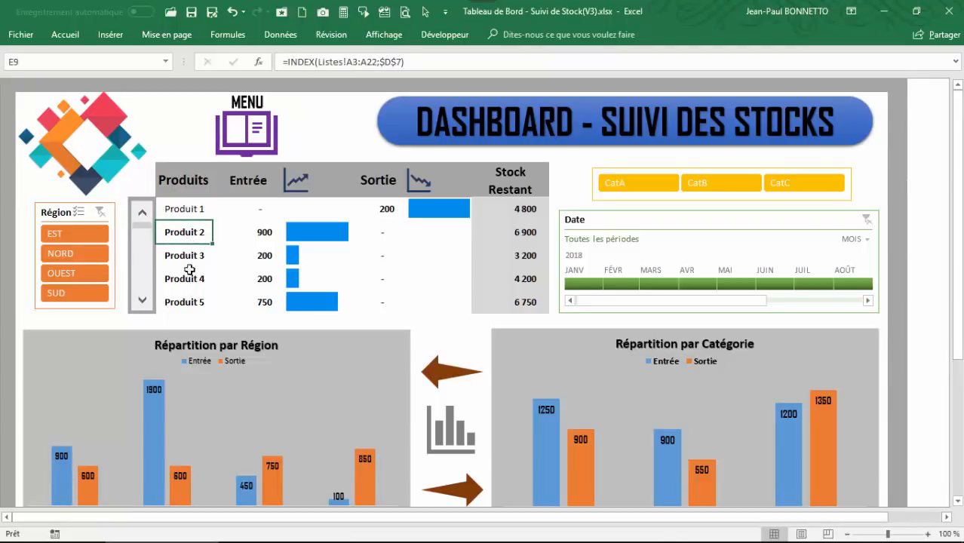
click(191, 260)
click(191, 280)
click(191, 304)
drag(193, 255, 194, 233)
click(195, 207)
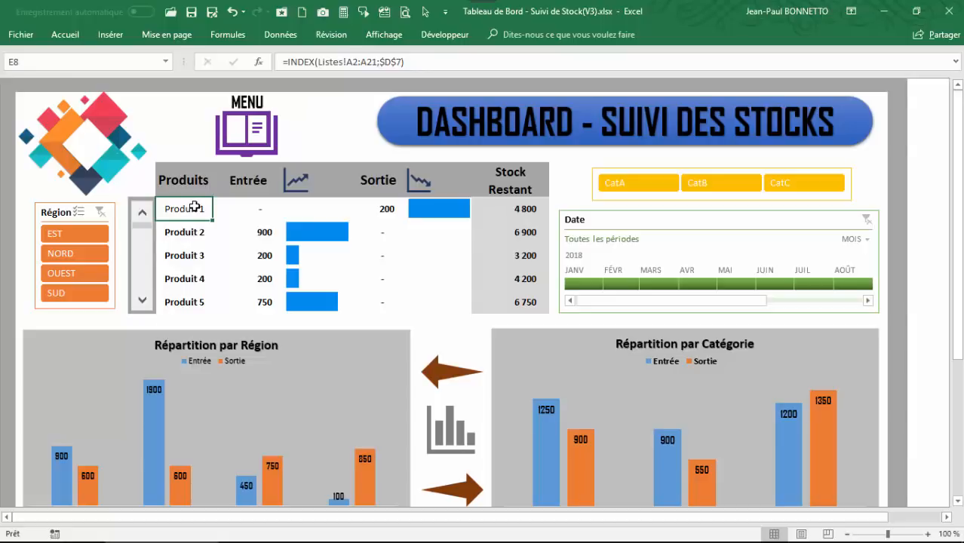
Step the model's product list forward and back with its scroll bar to compare the product cells' formulas and displayed rows
double_click(142, 299)
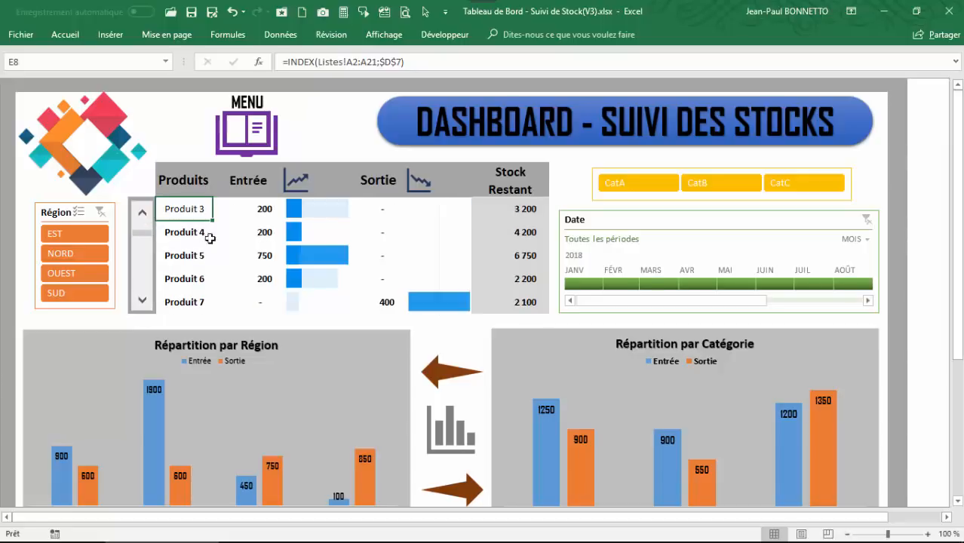
click(258, 208)
click(198, 210)
click(195, 230)
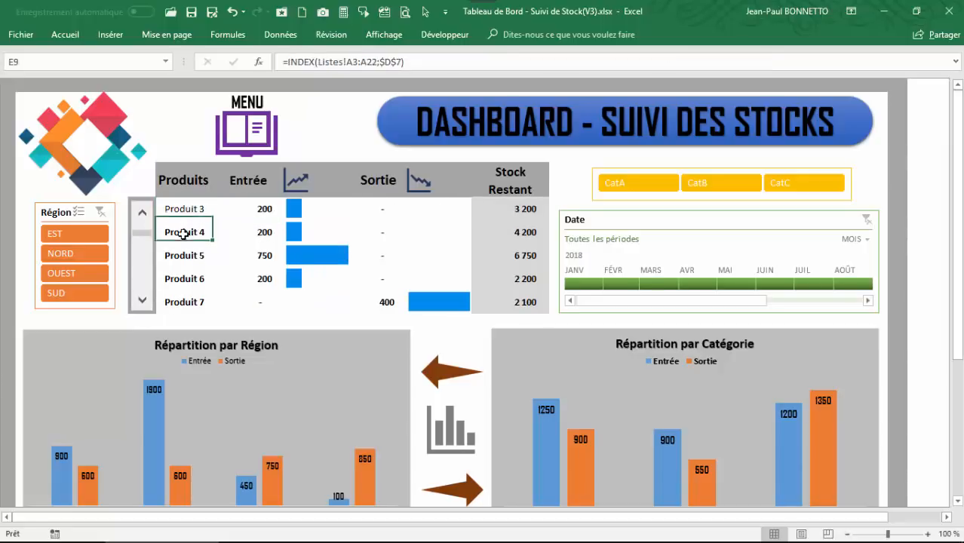
click(242, 210)
click(188, 208)
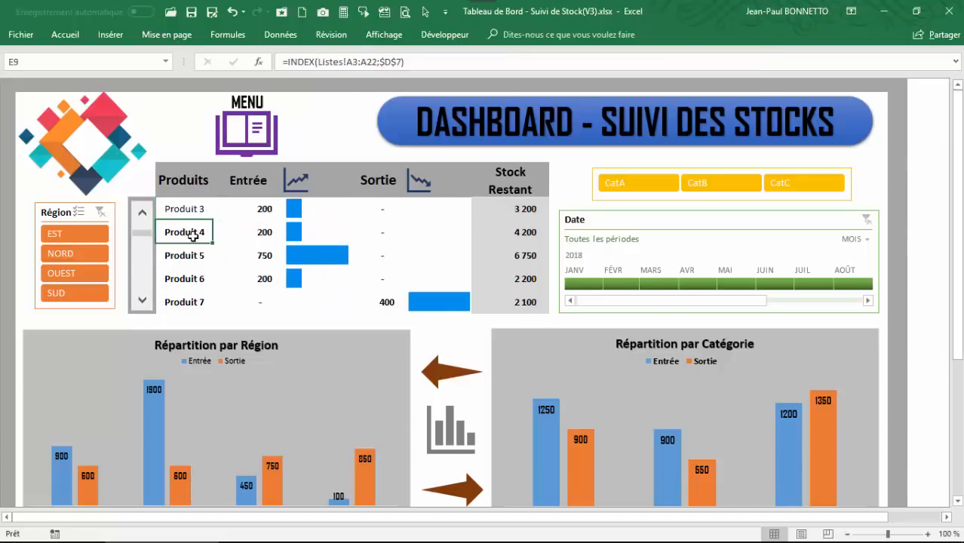
click(142, 302)
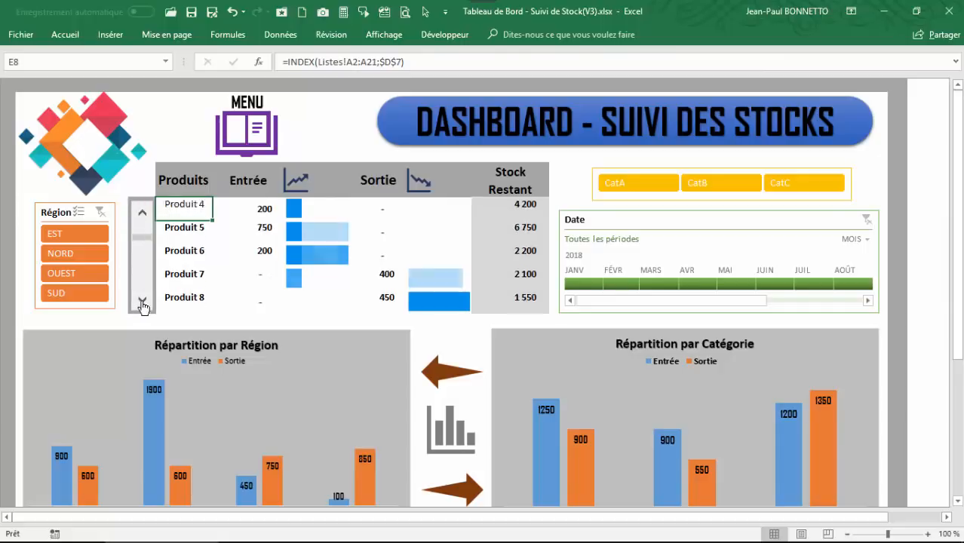
click(143, 301)
click(143, 302)
click(142, 302)
click(141, 212)
click(141, 212)
click(142, 212)
click(142, 212)
click(142, 212)
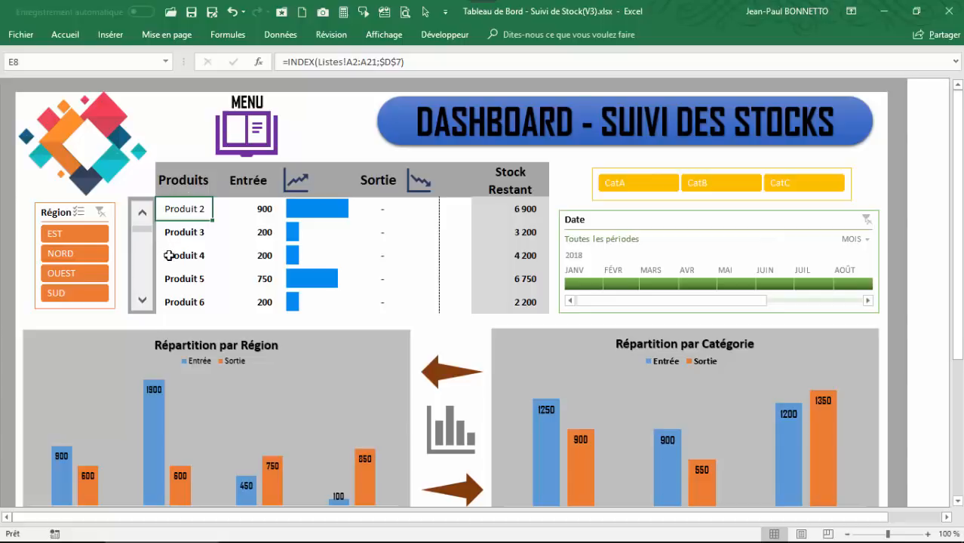
click(142, 299)
click(142, 300)
click(143, 300)
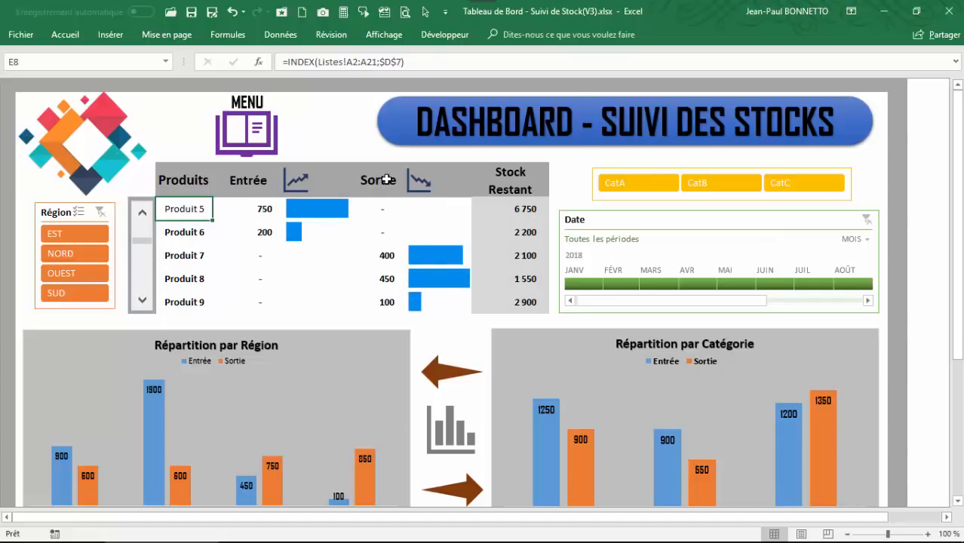
Examine the RECHERCHEV formula in the first Stock Restant cell and the header cells of the model table
click(519, 209)
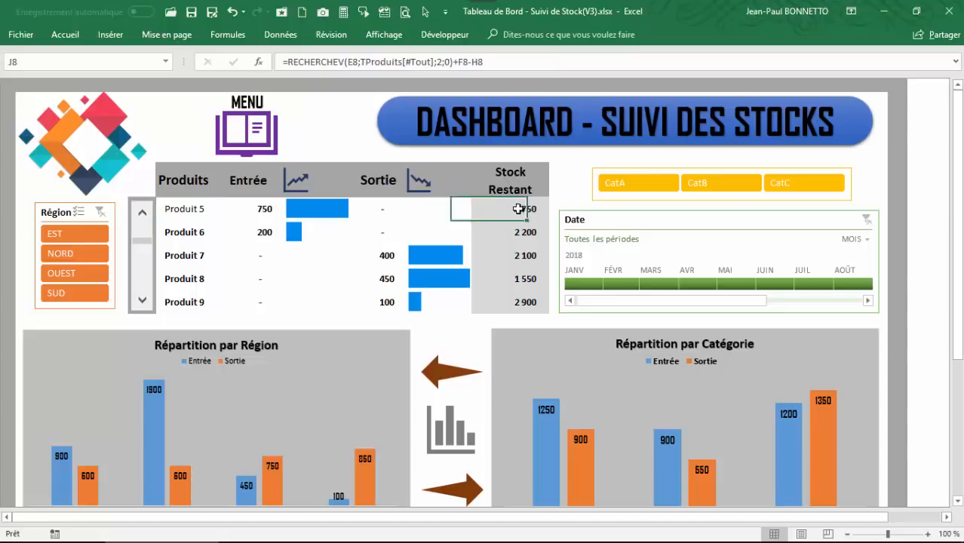
click(202, 184)
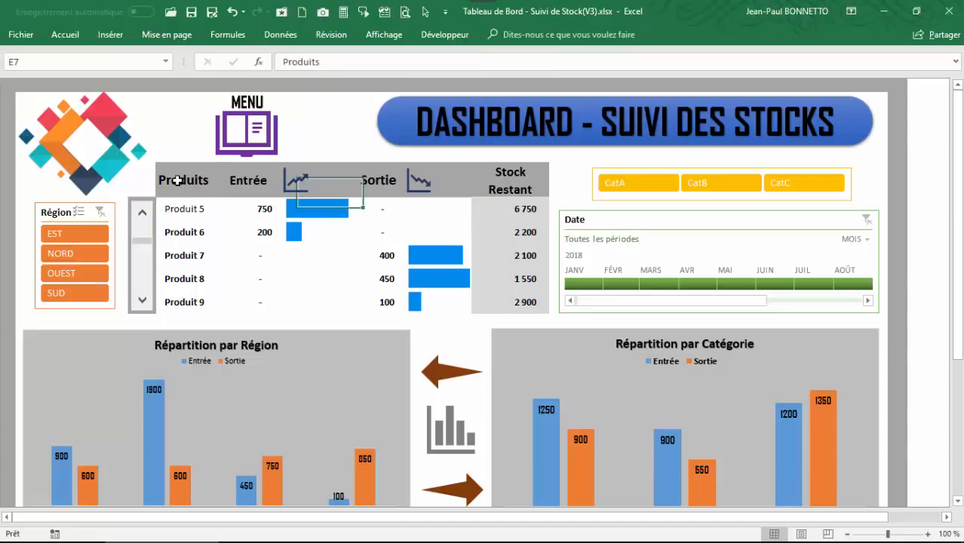
click(519, 183)
click(501, 209)
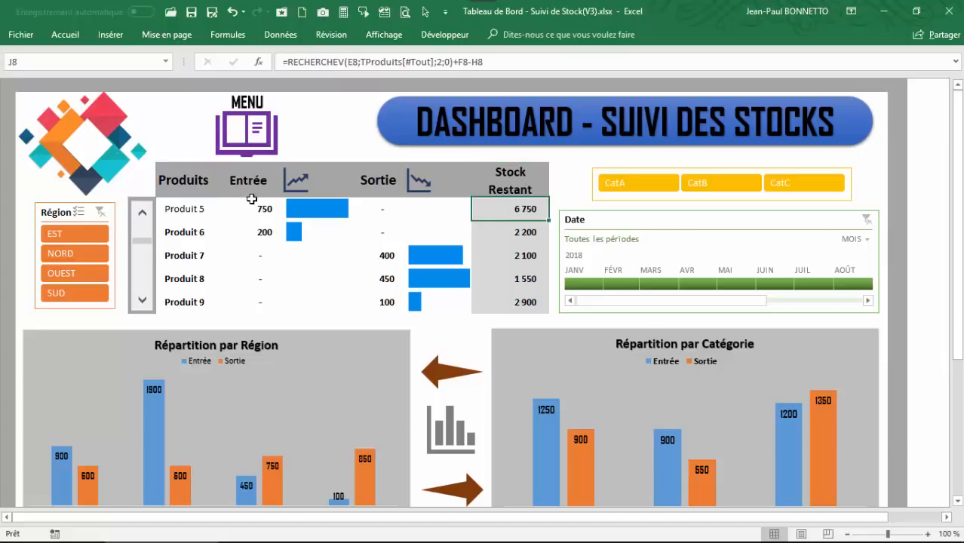
click(185, 179)
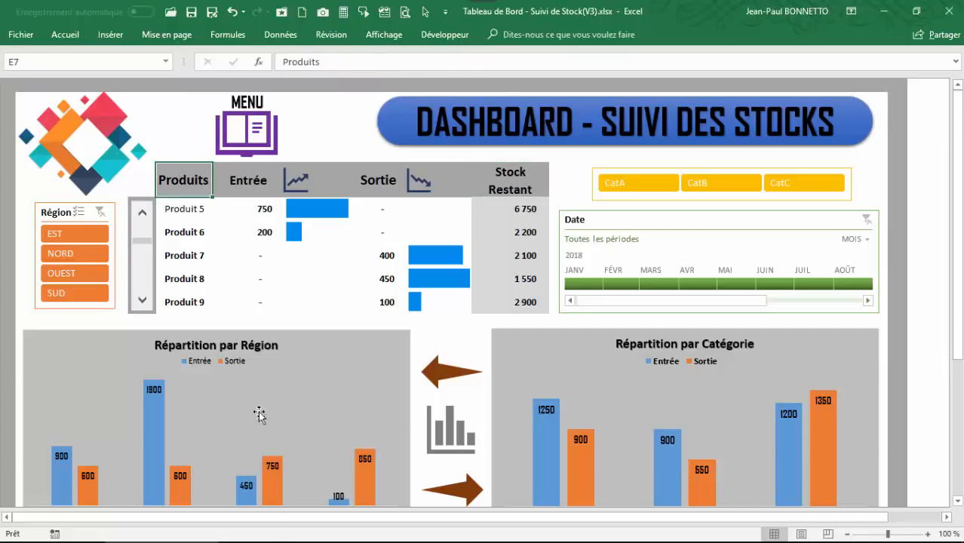
Return to the Leçons Creation Tableau de Bord workbook and enter the header Produits in cell E5 of the TABLEAU DE BORD sheet
click(281, 540)
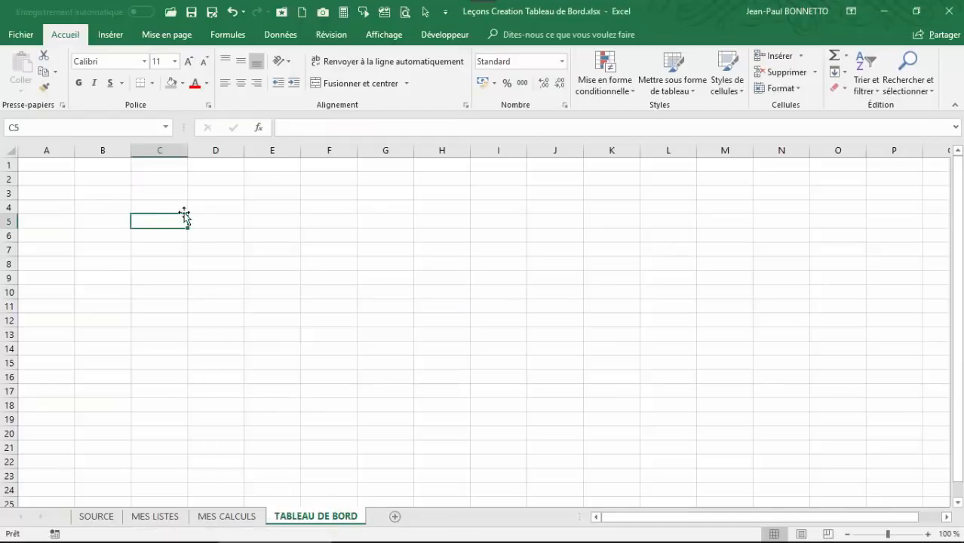
click(228, 221)
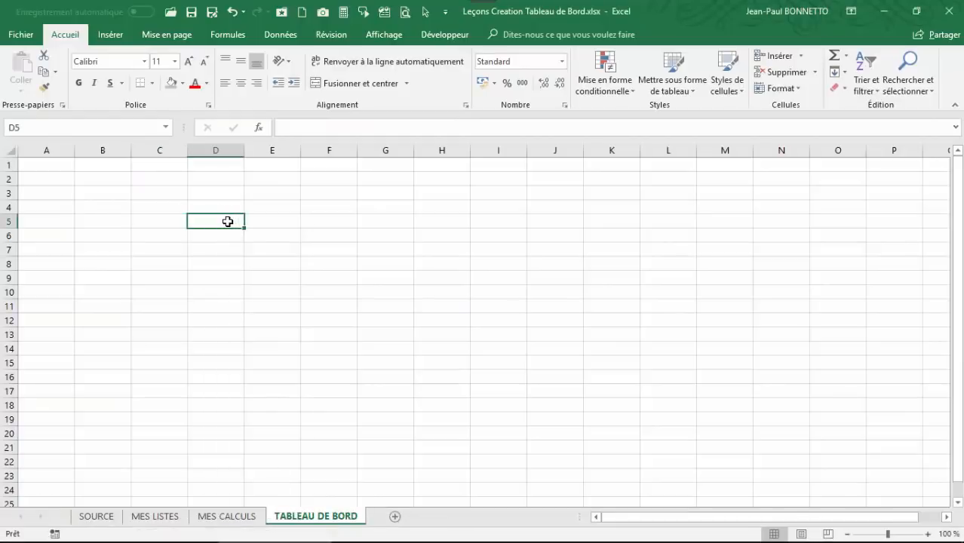
click(270, 223)
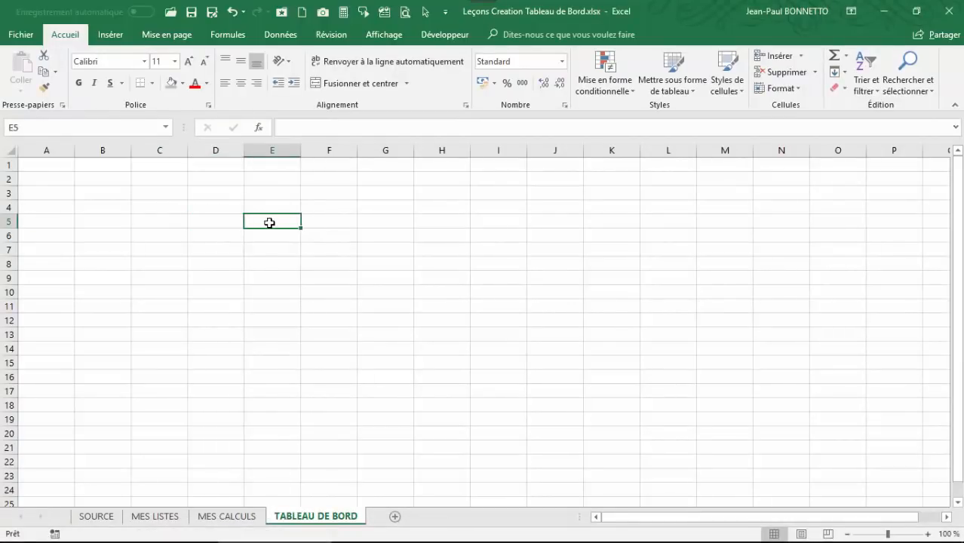
text(Produits)
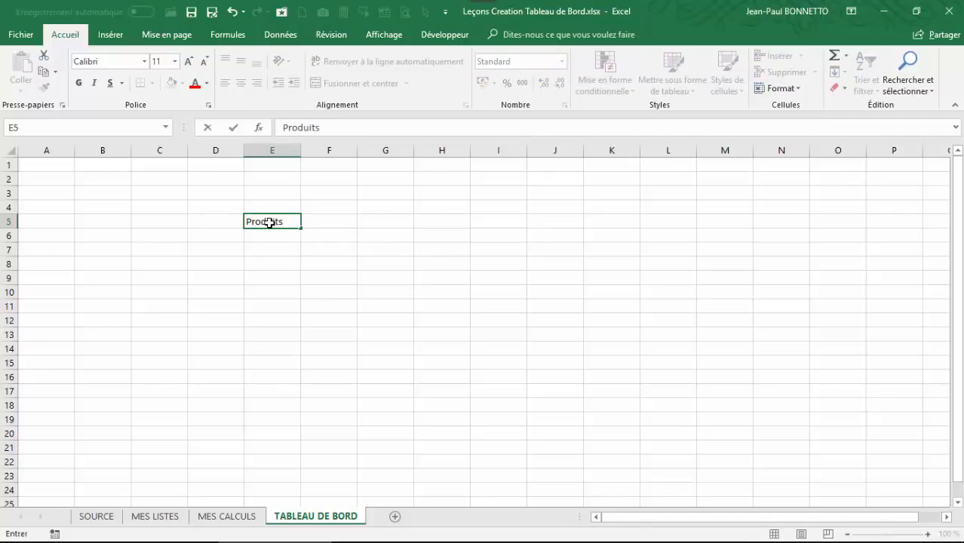
key(Tab)
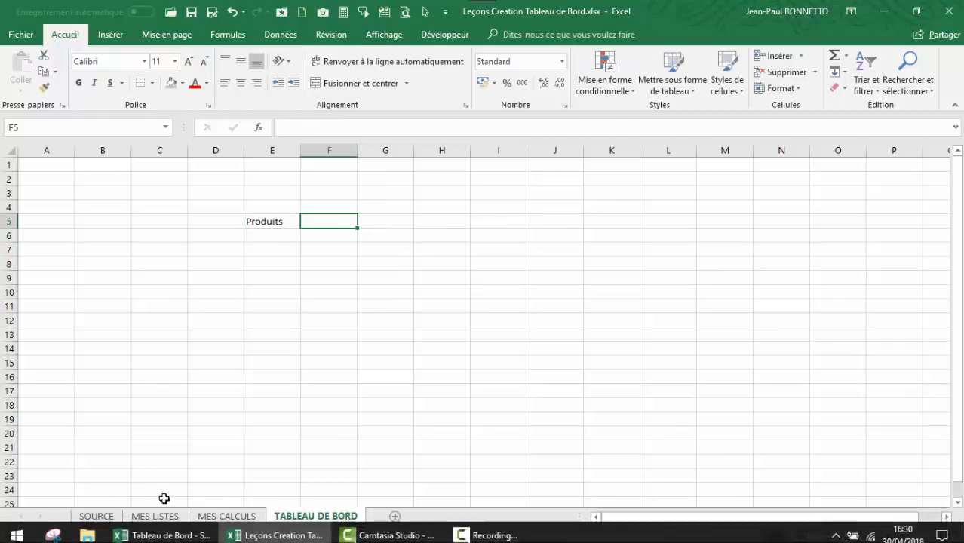
Switch to the Suivi de Stock(V3) workbook to check its table header order and return to the lesson workbook
click(197, 537)
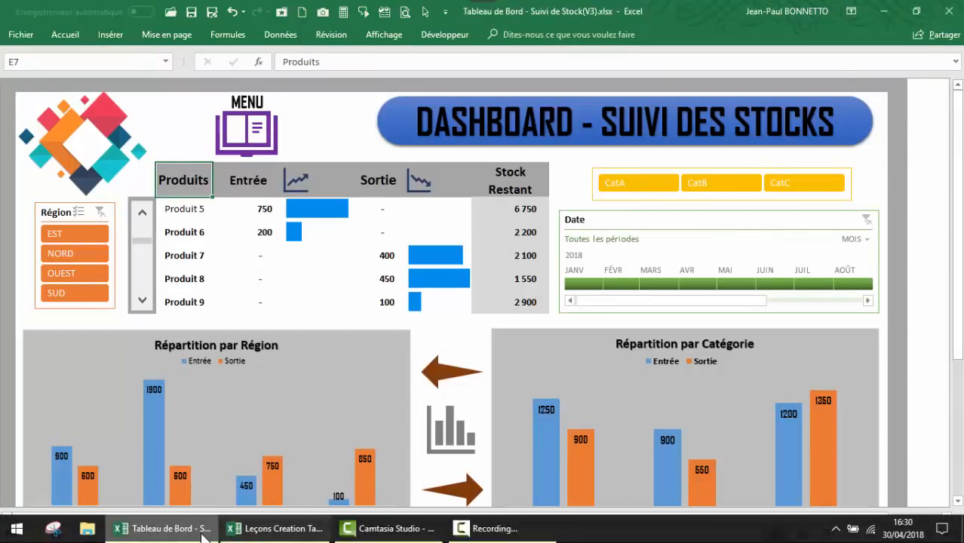
click(264, 529)
click(263, 532)
click(205, 528)
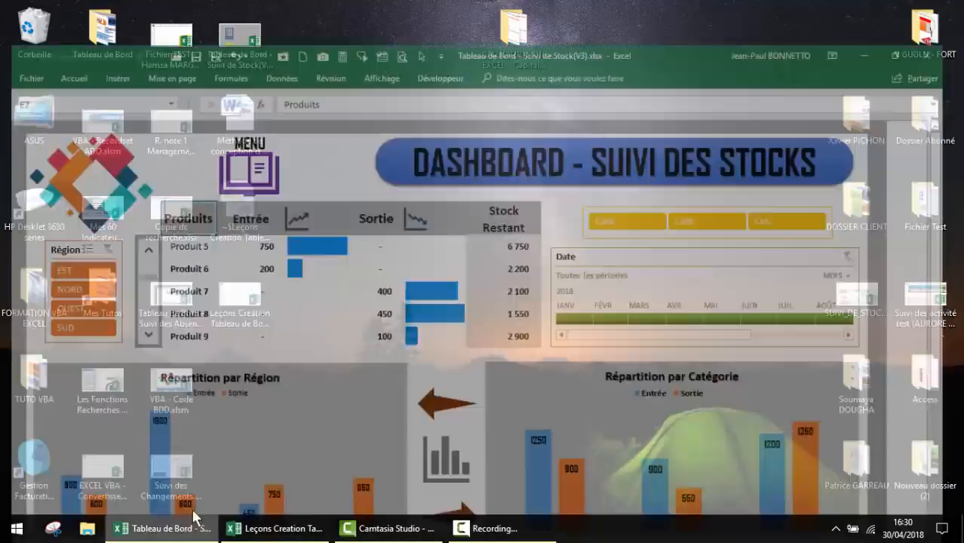
click(275, 528)
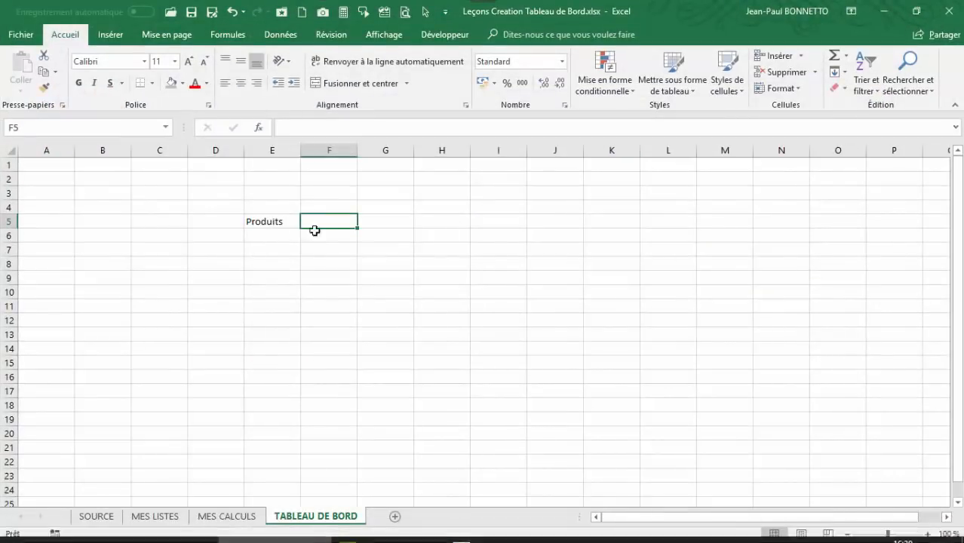
Enter the headers Entrée in F5, Sortie in H5 and Solde in J5, leaving G5 and I5 empty
text(Entrée)
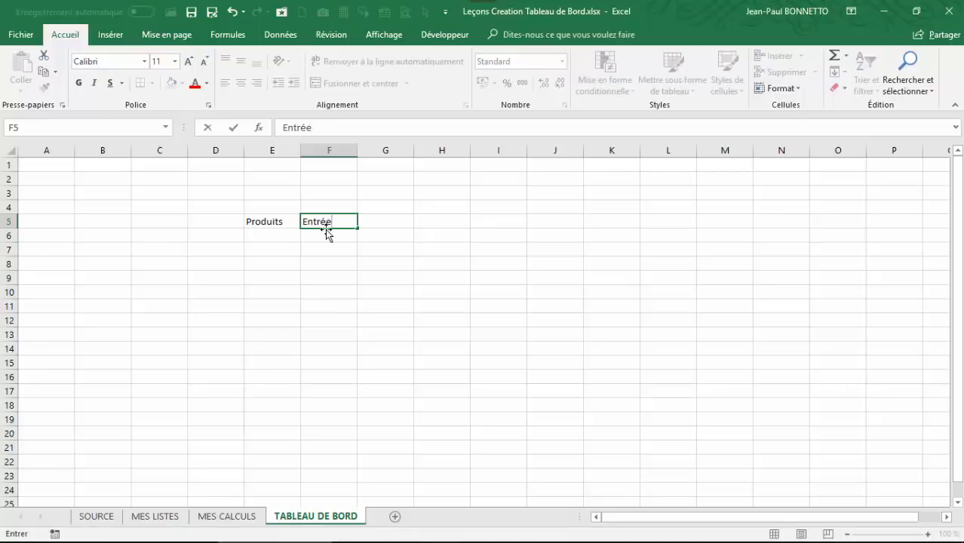
key(Tab)
key(Tab)
text(S)
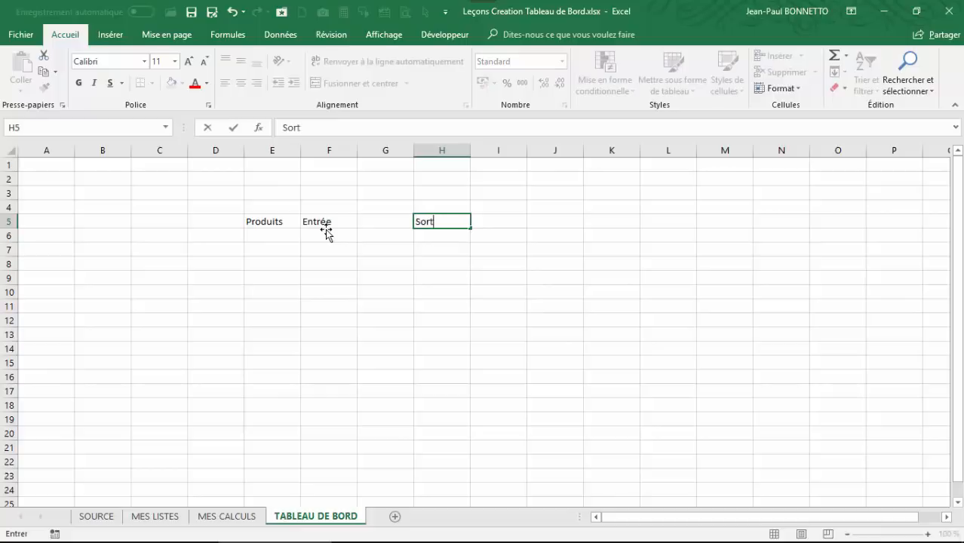
key(Tab)
key(Tab)
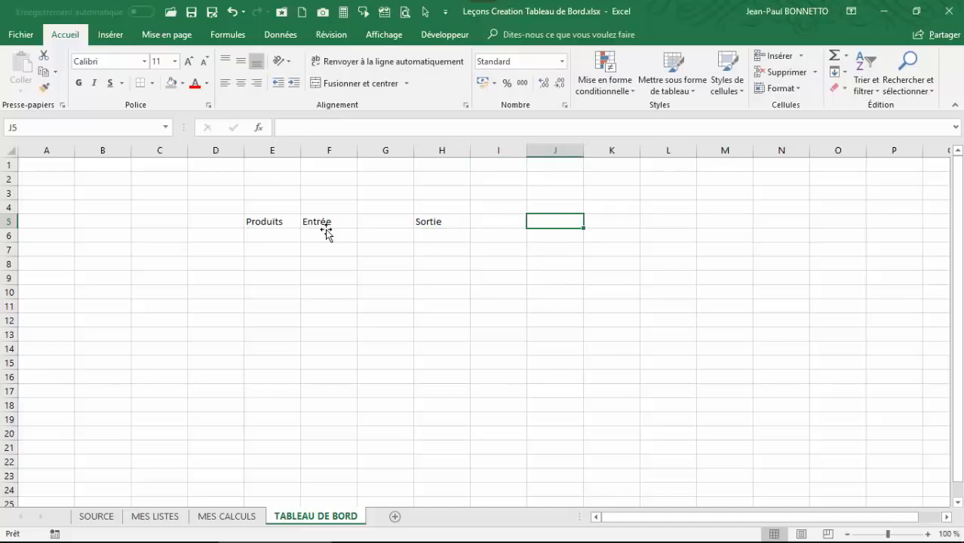
text(Solde)
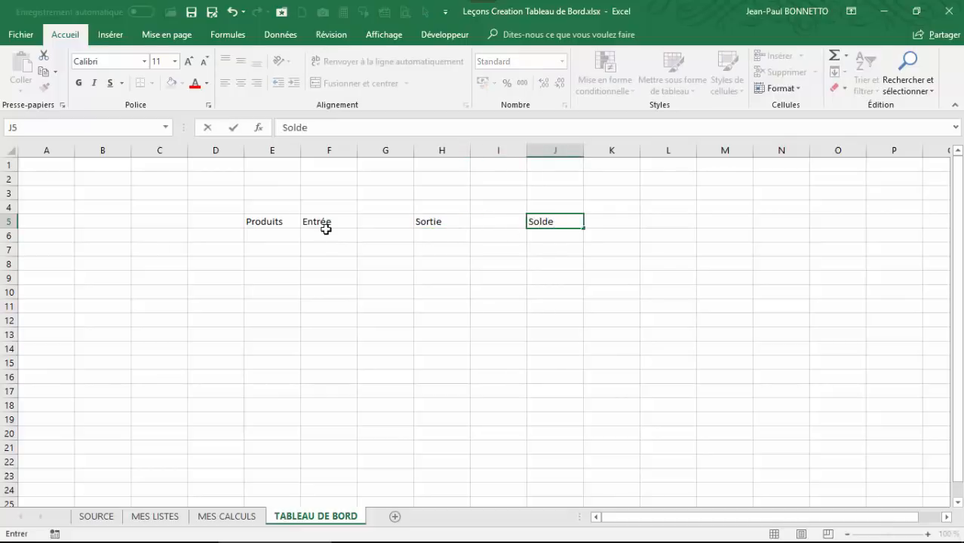
click(370, 258)
Review the header row and the space D6:D17 beside the Produits column against the scroll bar area in the Suivi de Stock(V3) workbook
click(325, 231)
click(328, 221)
click(520, 223)
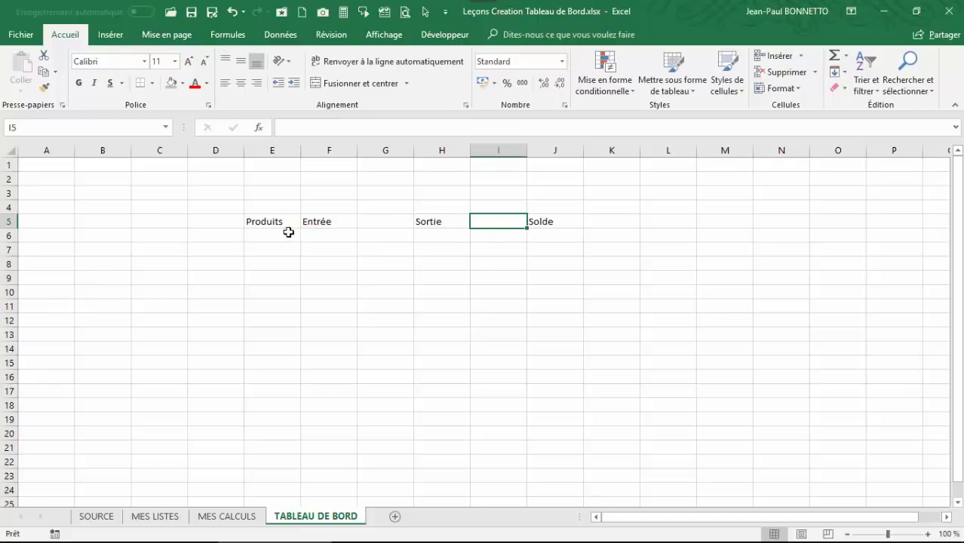
click(273, 233)
click(275, 219)
click(273, 236)
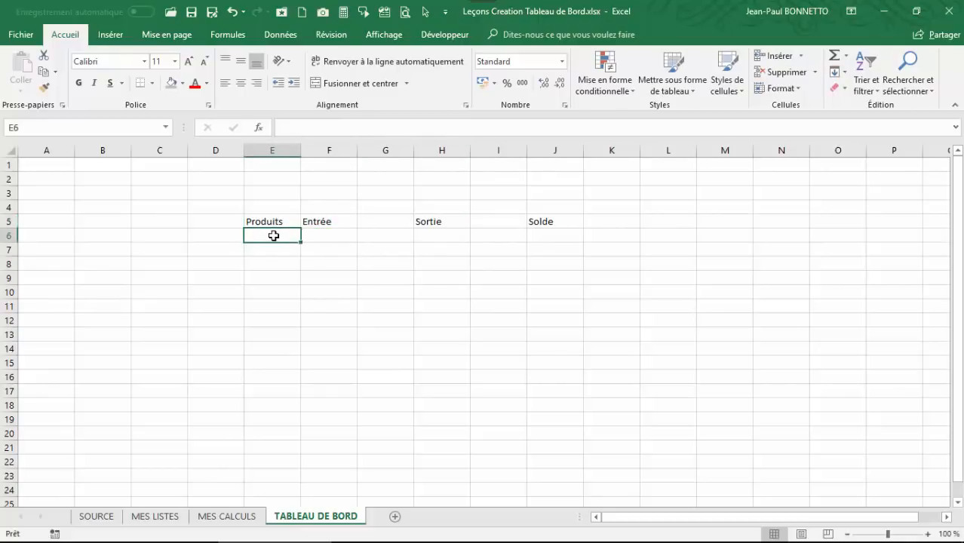
click(226, 233)
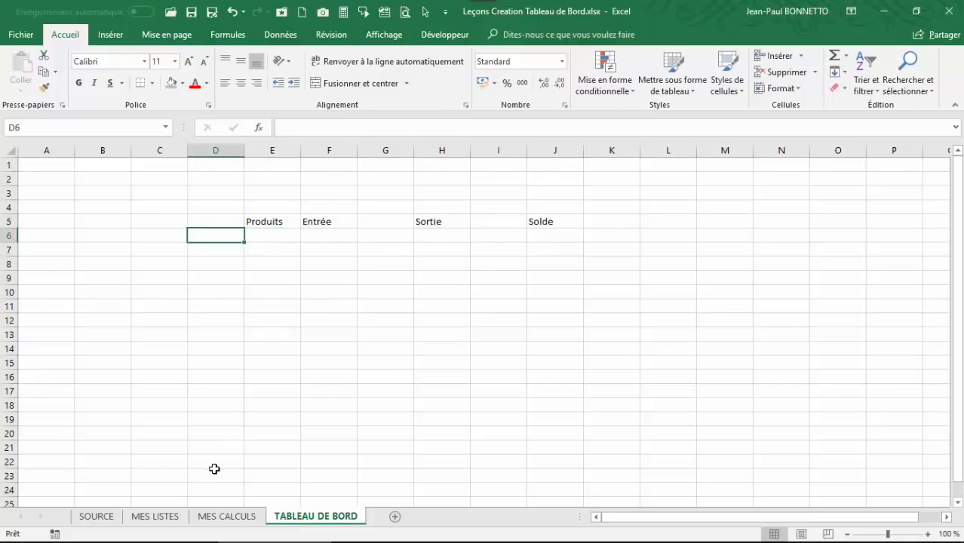
drag(216, 246, 217, 388)
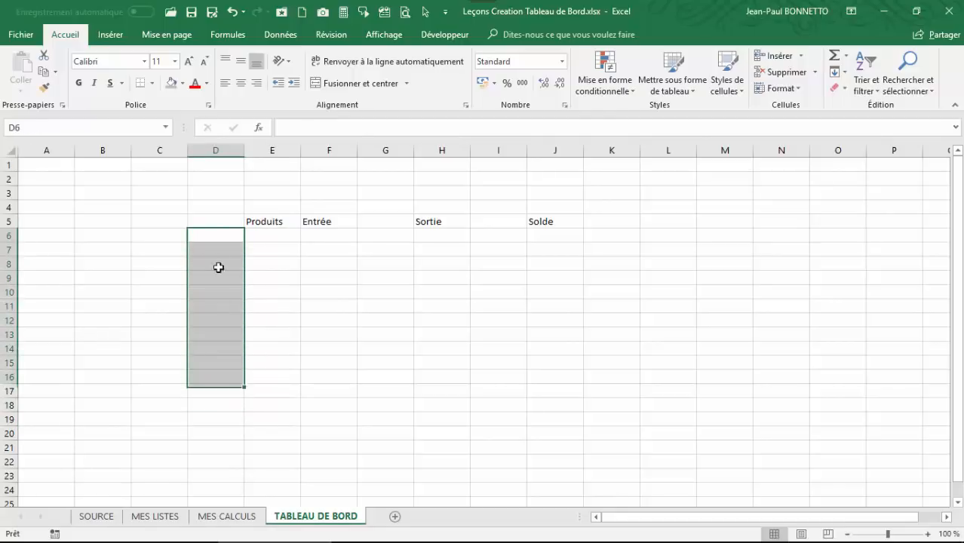
drag(217, 240, 222, 394)
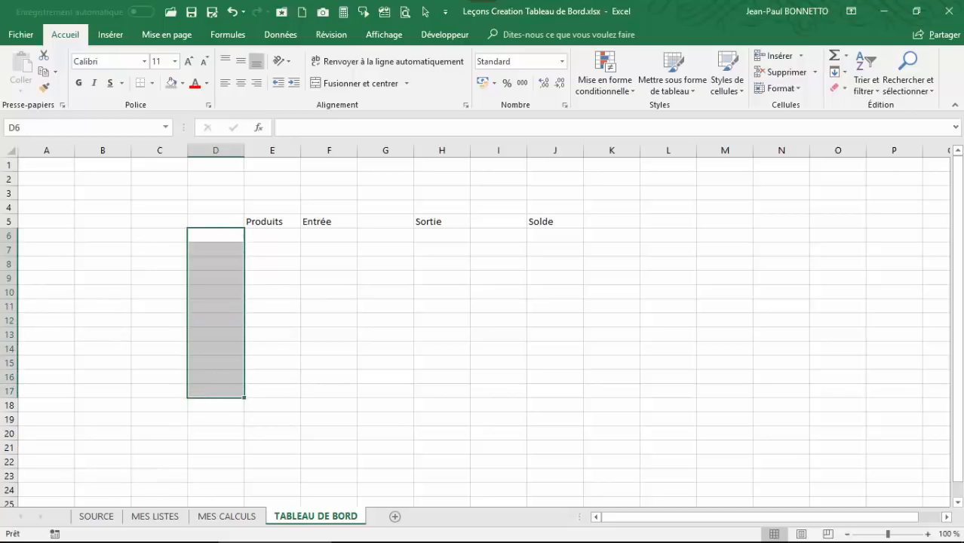
mouse_move(257, 537)
click(139, 468)
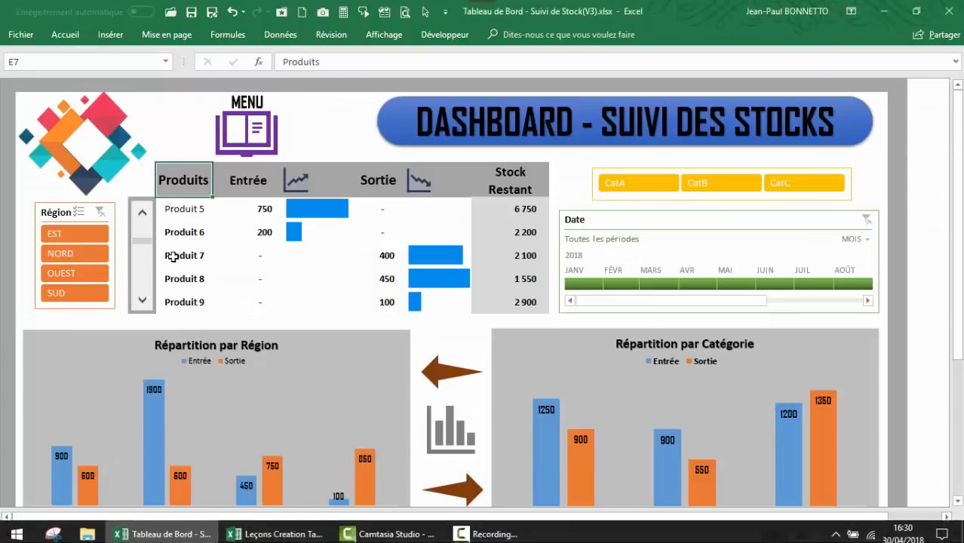
Scroll the product list in the Suivi de Stock(V3) dashboard down and back up to Produit 1, and return to the lesson workbook
click(142, 300)
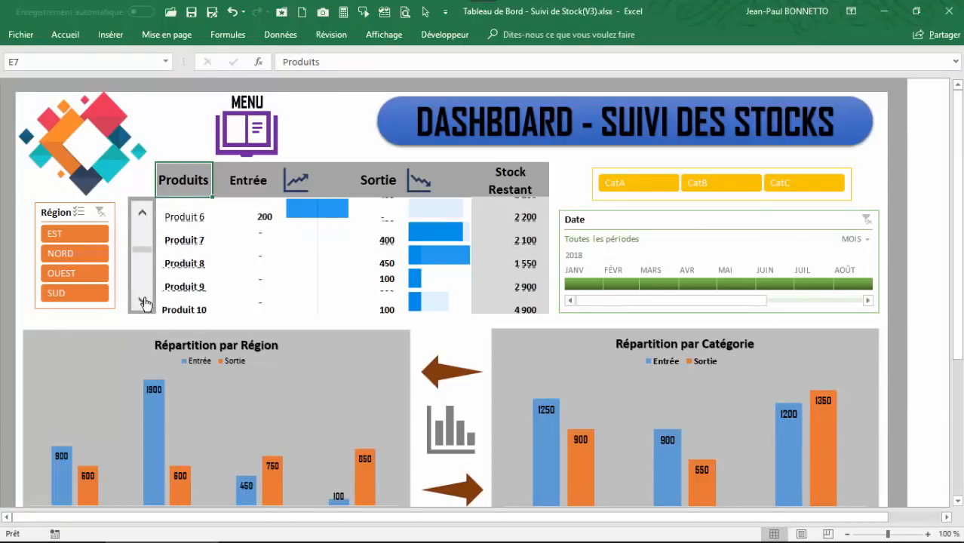
click(142, 300)
click(142, 300)
click(141, 300)
click(142, 215)
click(142, 214)
click(142, 214)
click(142, 214)
click(142, 214)
click(142, 214)
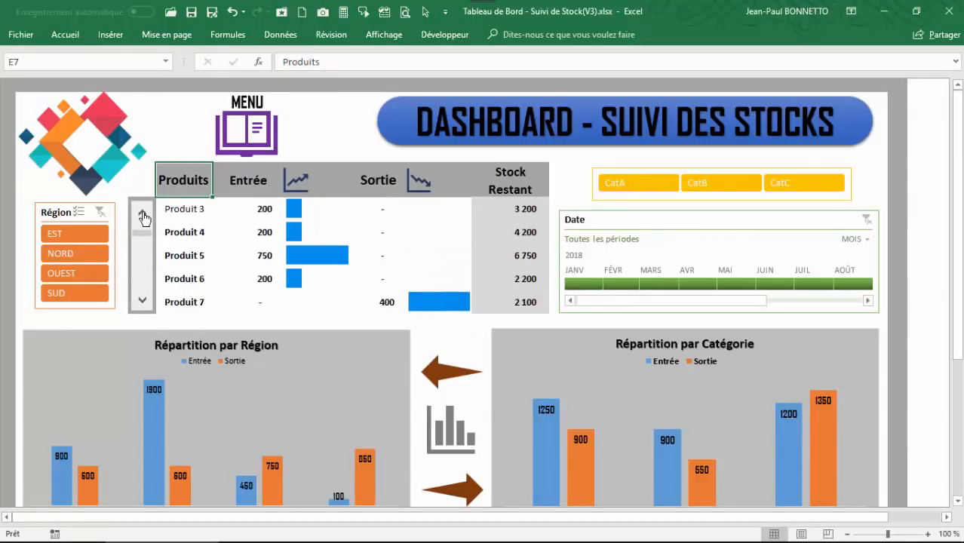
click(143, 215)
click(142, 215)
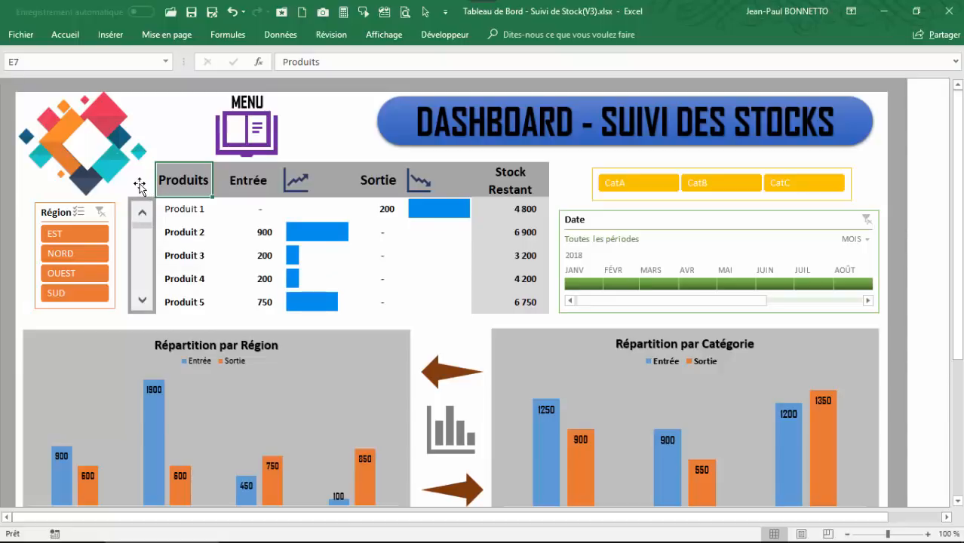
mouse_move(255, 538)
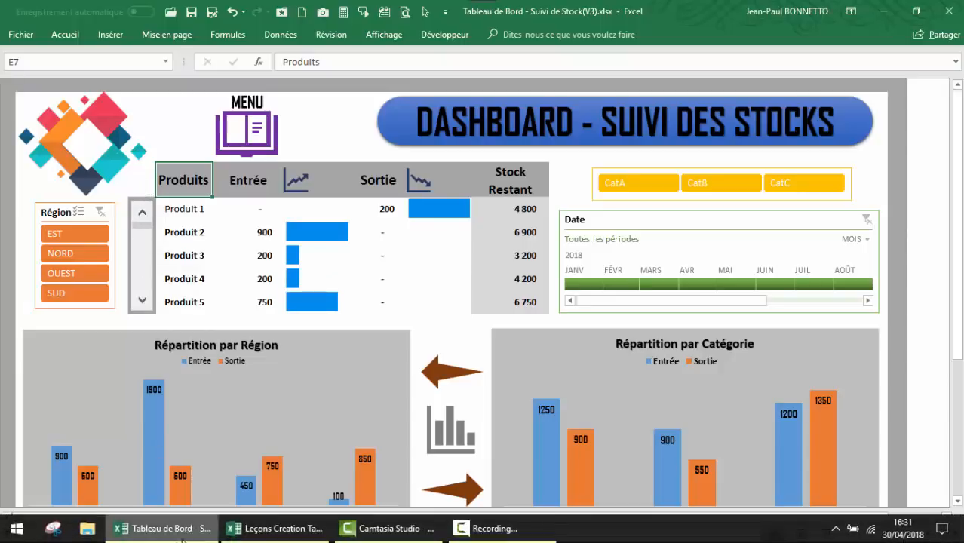
click(328, 531)
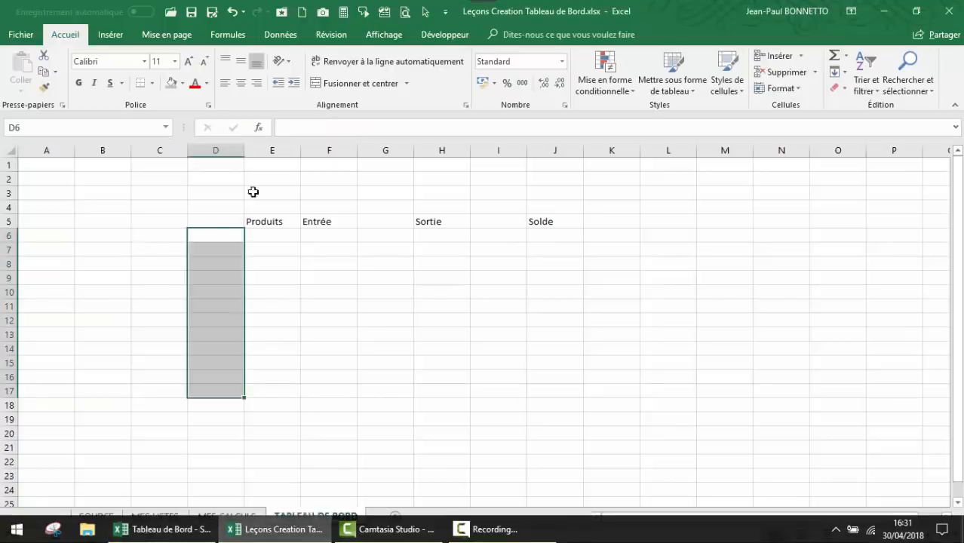
Check the ribbon customization options for the Développeur entry and close them without changes
click(224, 259)
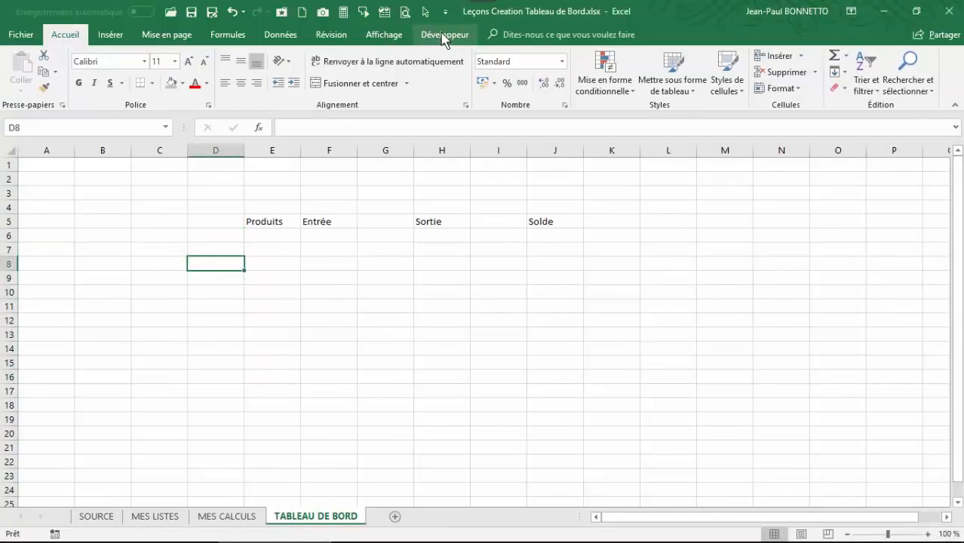
right_click(953, 70)
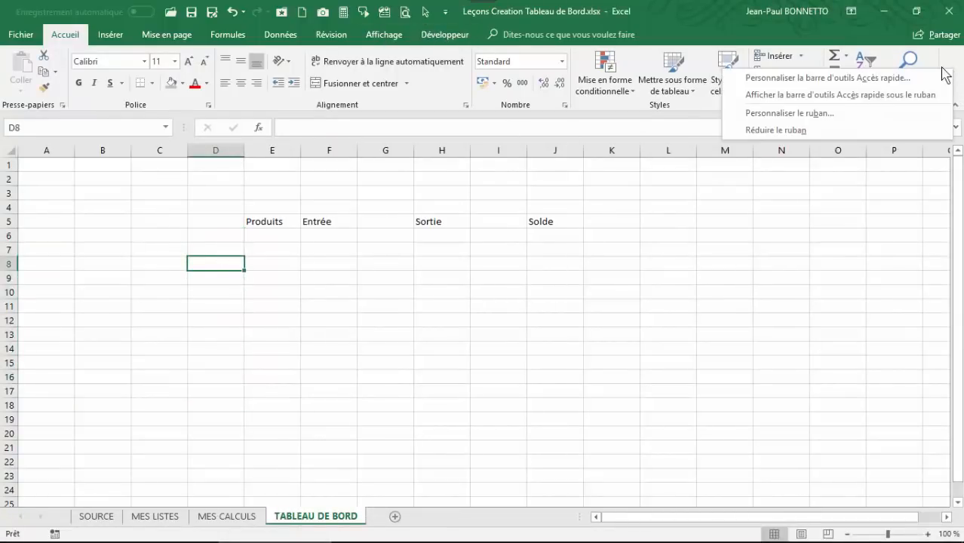
click(800, 114)
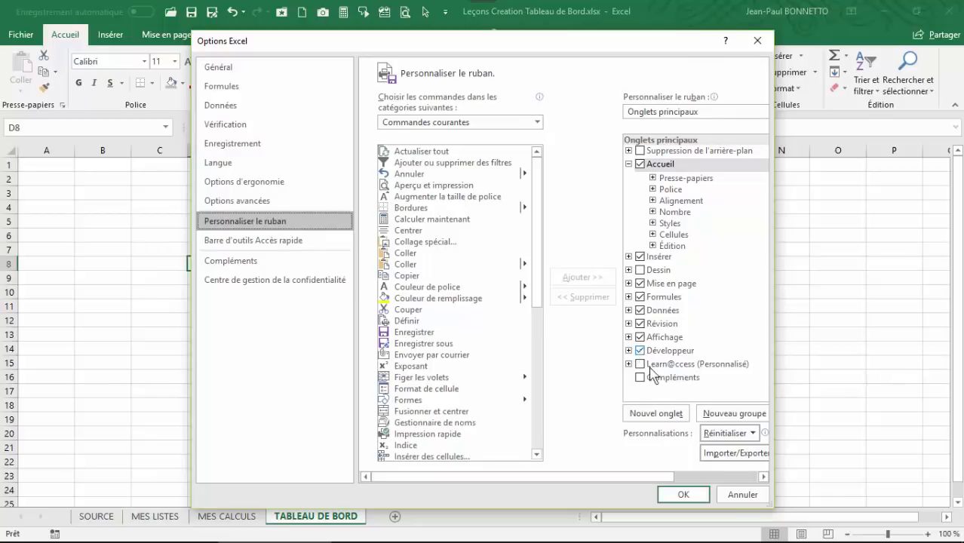
click(742, 494)
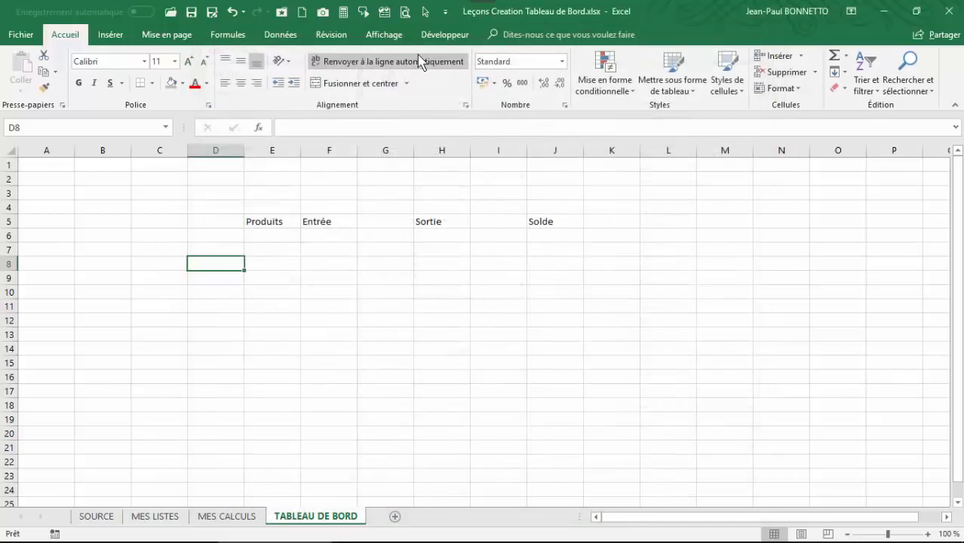
Draw a vertical form-control scroll bar in column D beside the Produits column, spanning about rows 6 to 15
click(453, 35)
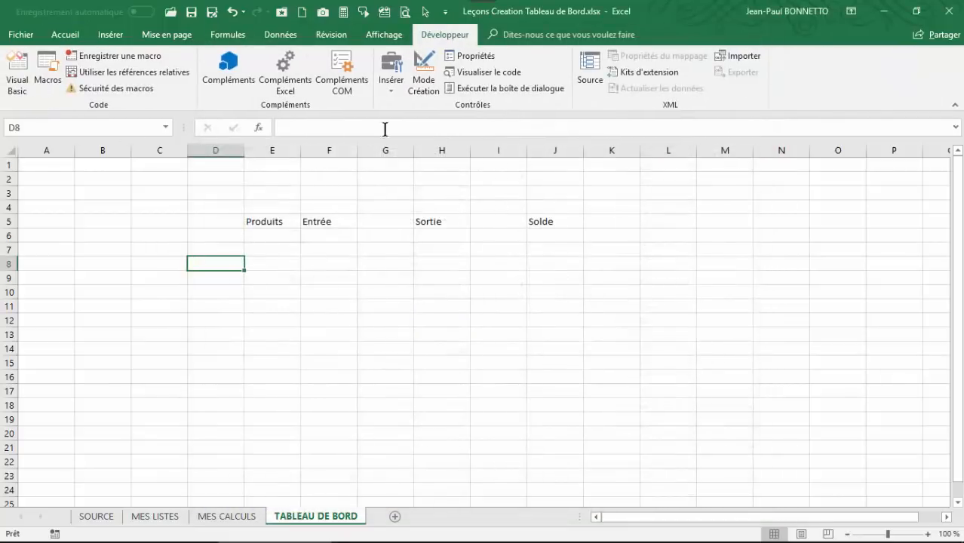
click(390, 82)
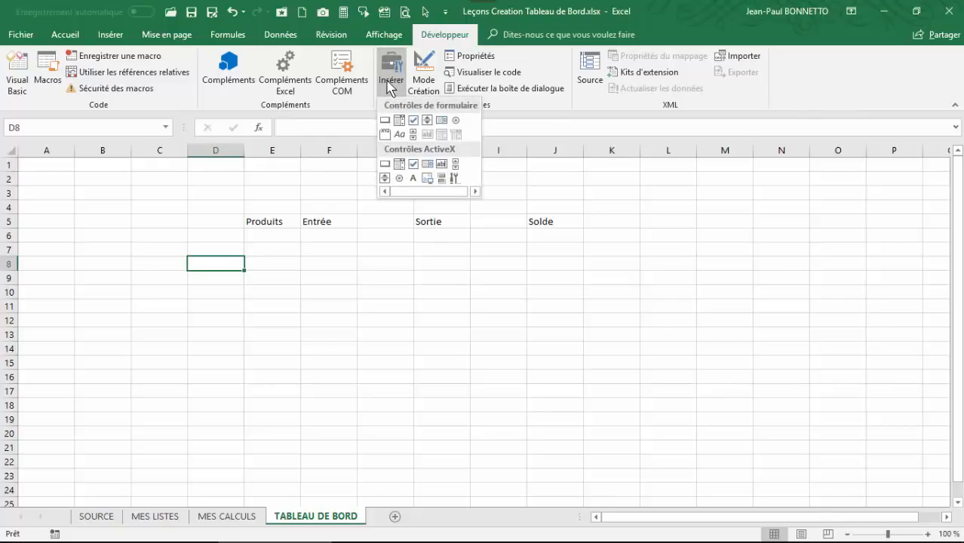
click(415, 136)
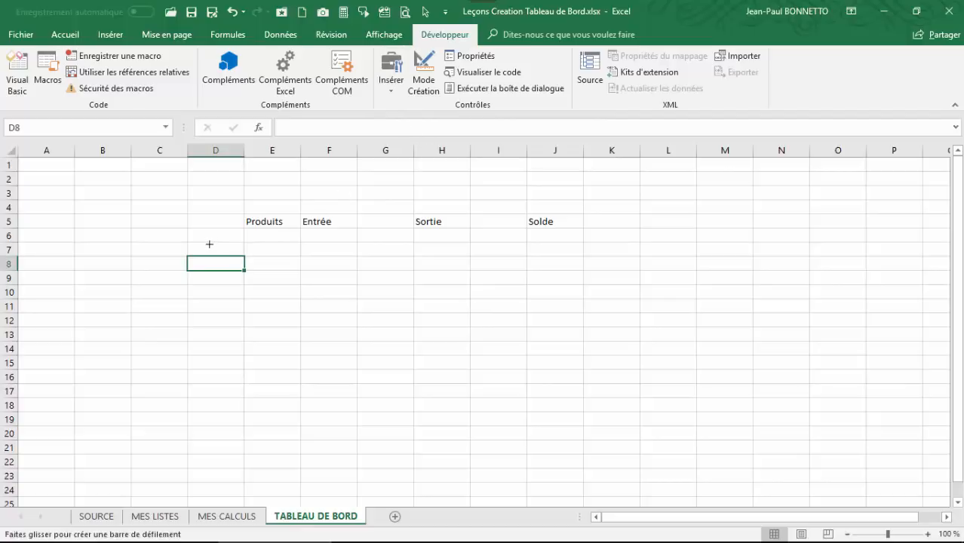
drag(204, 234, 233, 370)
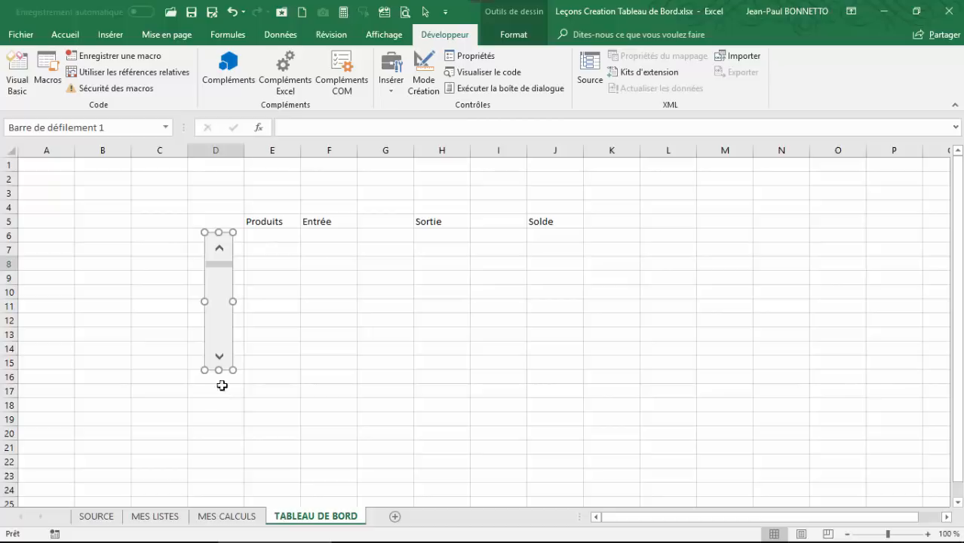
Test the new scroll bar's arrows and slider, and review the cells E6:E12 beside it
click(306, 351)
click(224, 350)
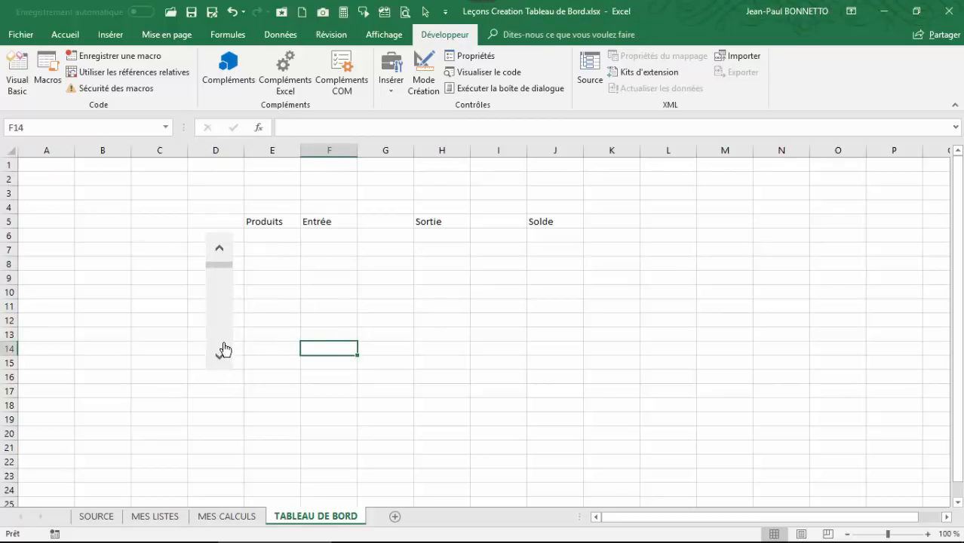
click(222, 361)
click(222, 361)
click(222, 361)
click(222, 362)
drag(222, 281, 222, 269)
click(219, 358)
click(220, 359)
drag(226, 277, 226, 262)
click(221, 356)
drag(280, 237, 273, 318)
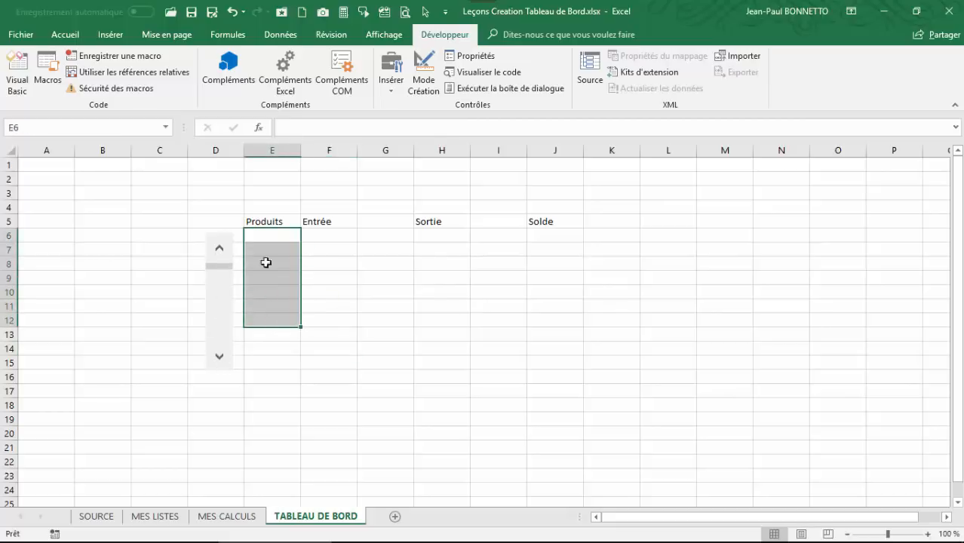
Link the scroll bar to cell $D$5 in its control format settings
right_click(217, 243)
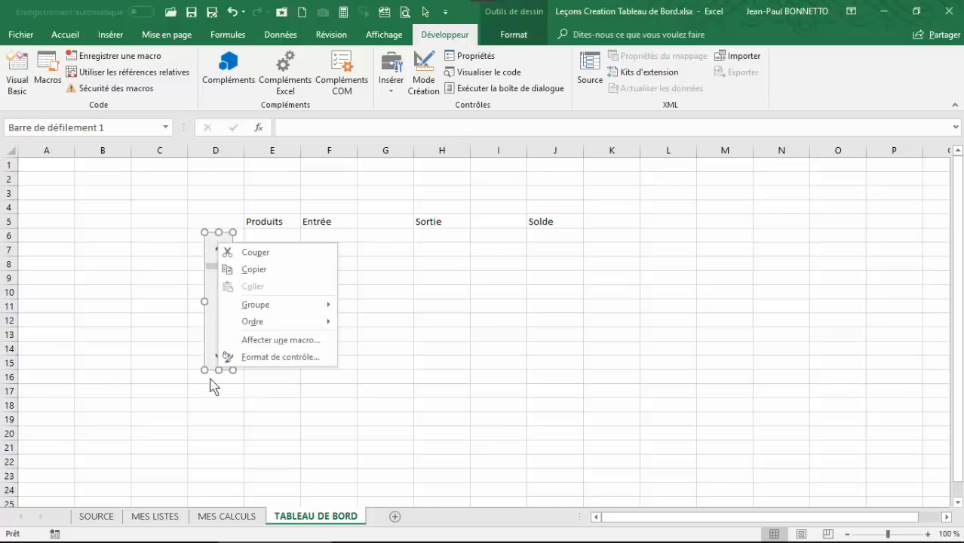
click(281, 357)
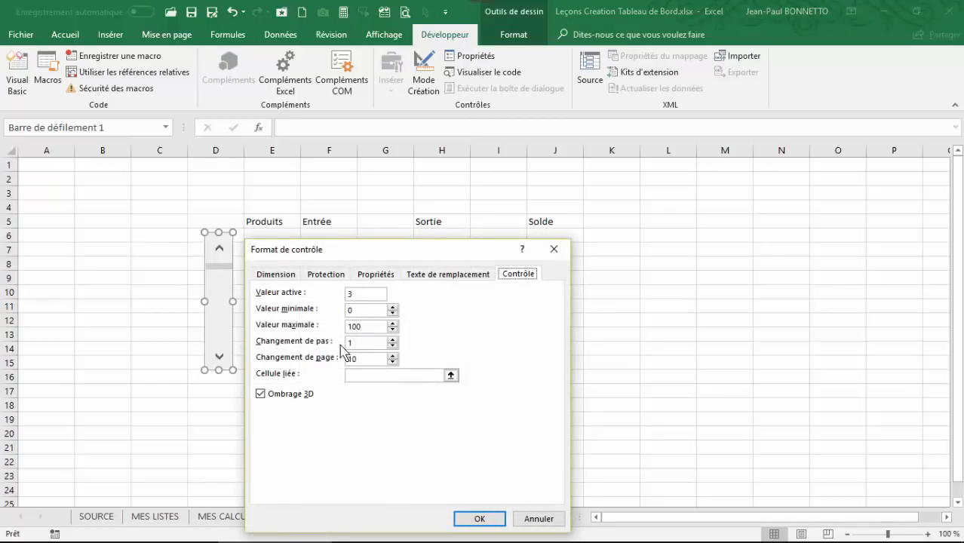
drag(388, 316, 393, 338)
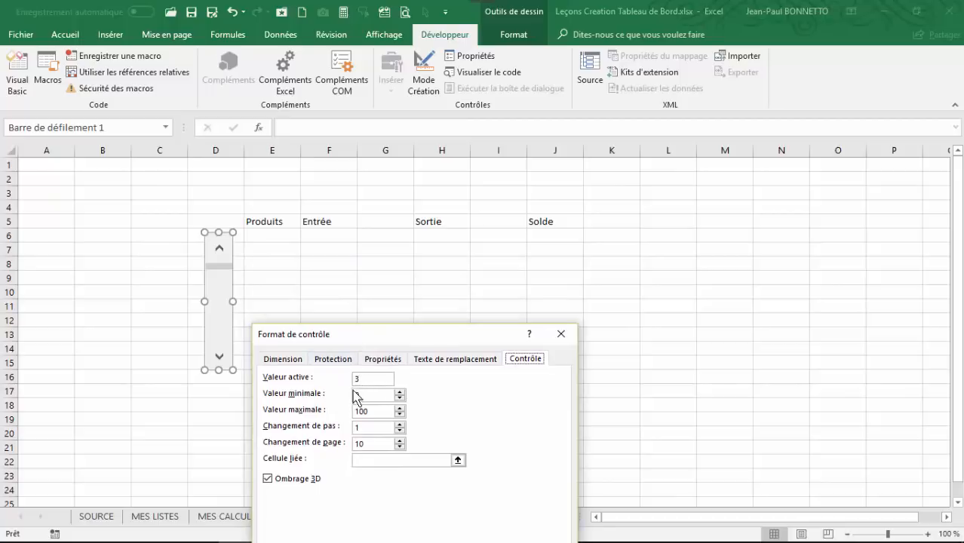
click(361, 461)
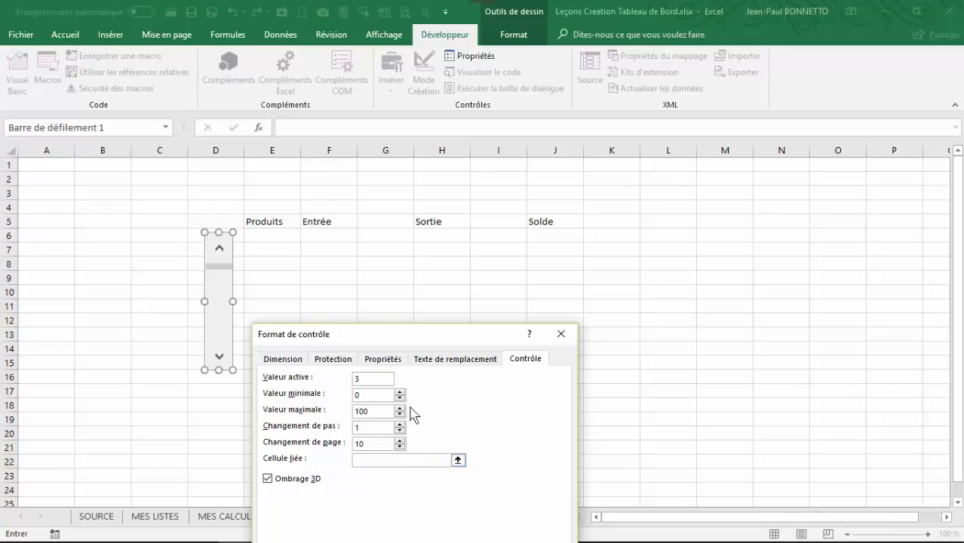
click(216, 220)
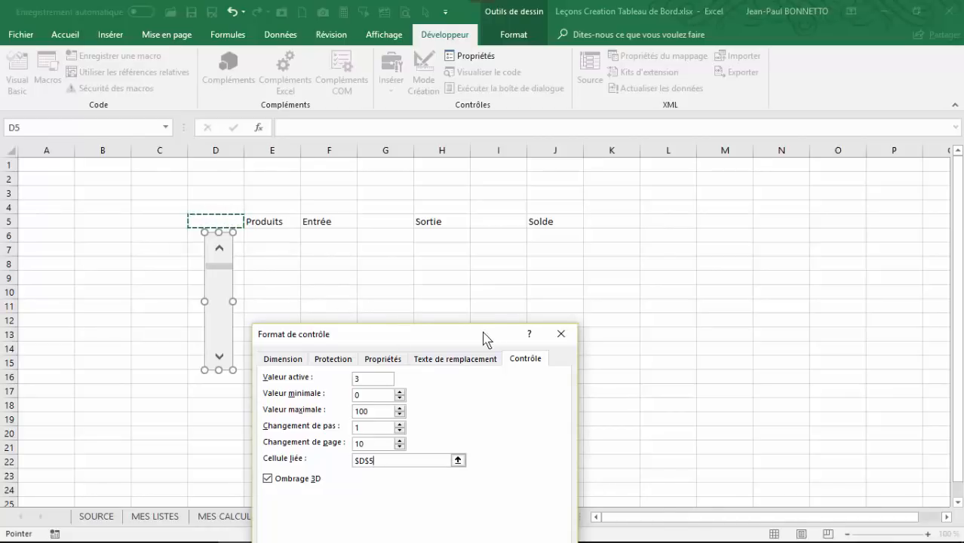
drag(487, 338, 653, 199)
click(660, 462)
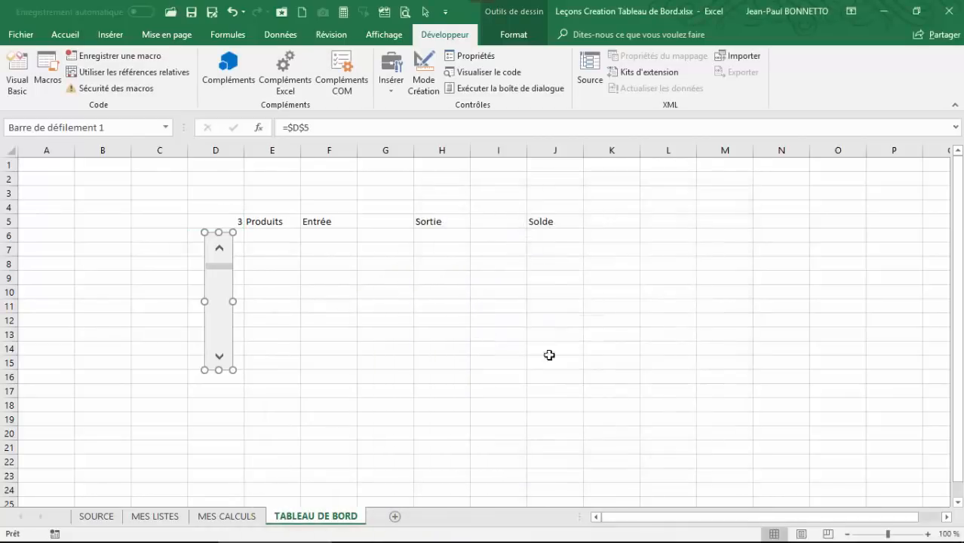
Step the scroll bar up and down to check how the linked cell D5 responds
click(289, 317)
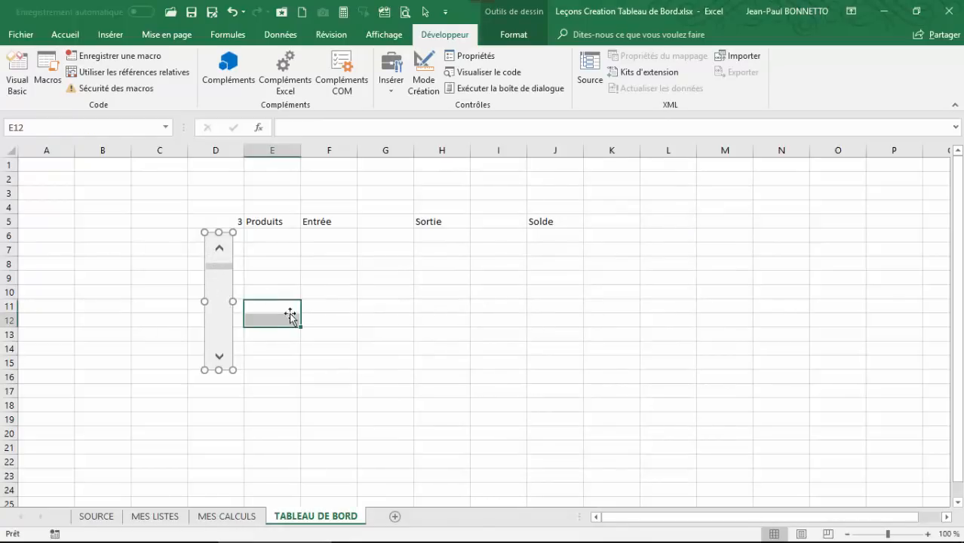
click(219, 251)
click(219, 251)
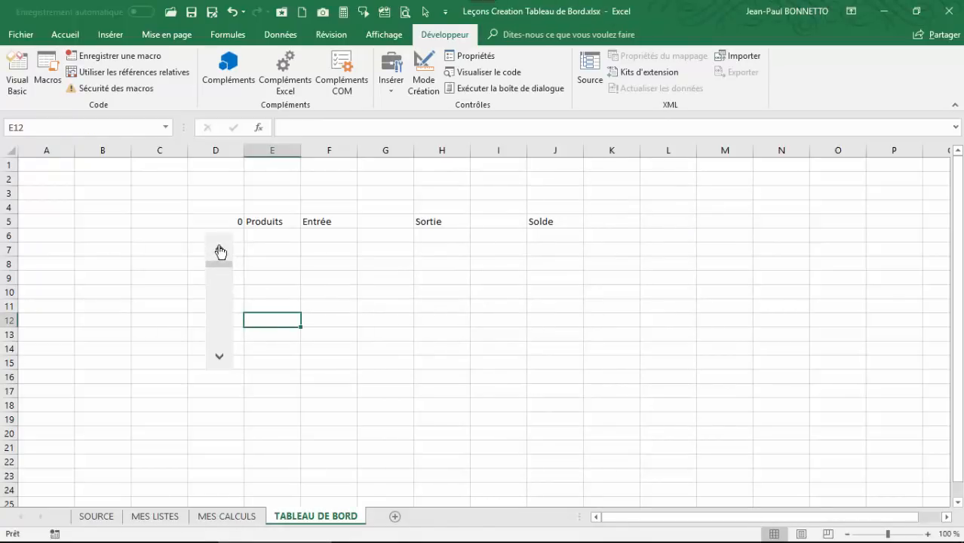
click(220, 358)
click(220, 357)
click(220, 357)
click(220, 357)
click(220, 357)
click(219, 250)
click(220, 250)
Center the value in linked cell D5 horizontally
click(224, 222)
click(73, 38)
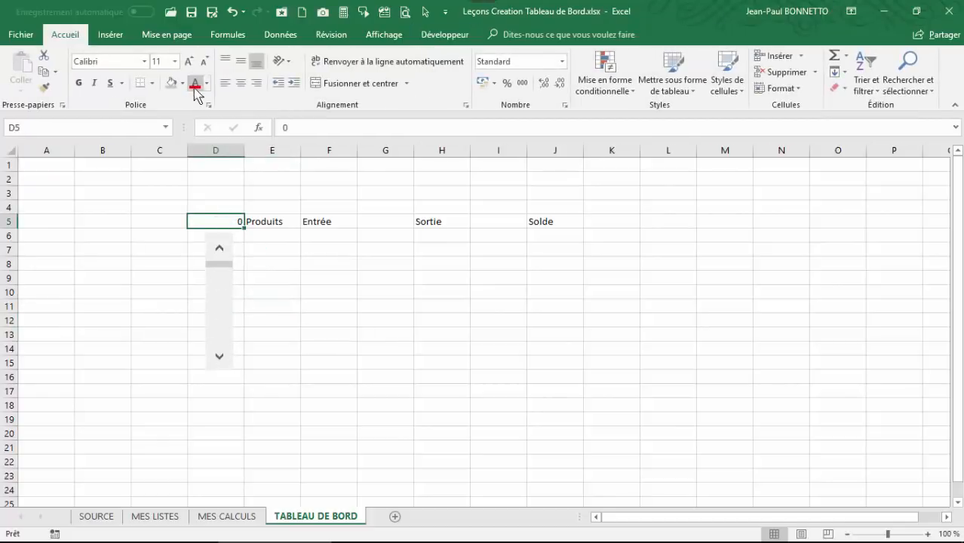
click(242, 86)
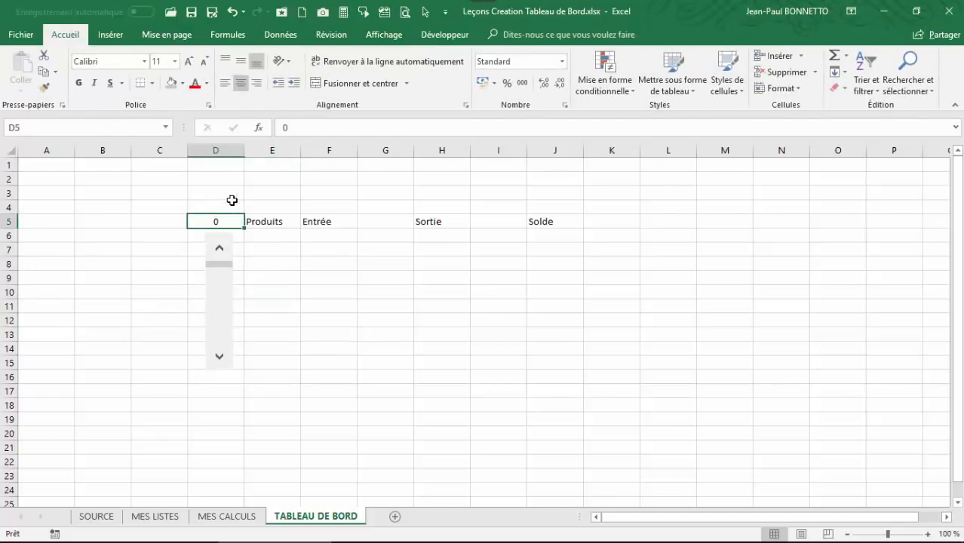
Test the scroll bar's full range from 0 to 100 and its page jumps, leaving the linked cell D5 at 20
click(219, 356)
drag(221, 273, 219, 364)
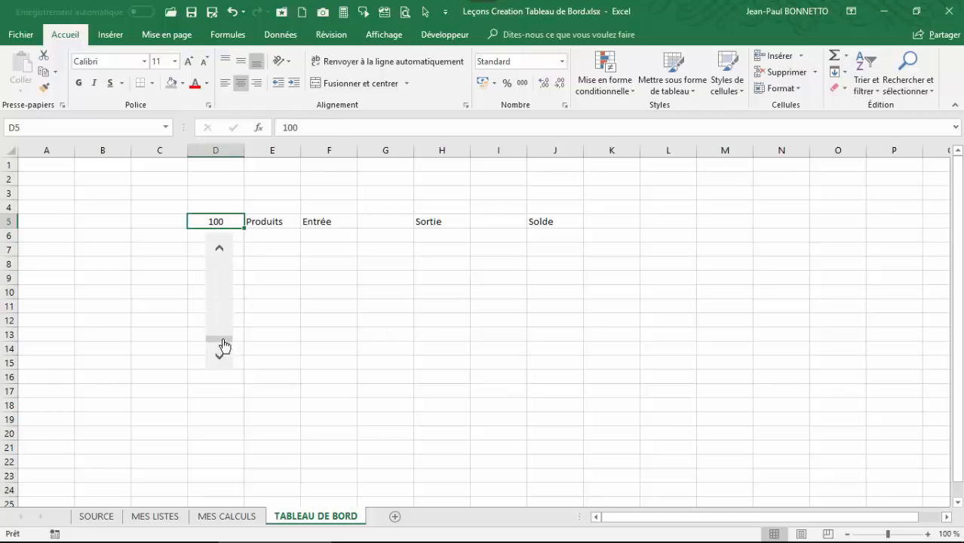
drag(222, 339, 215, 215)
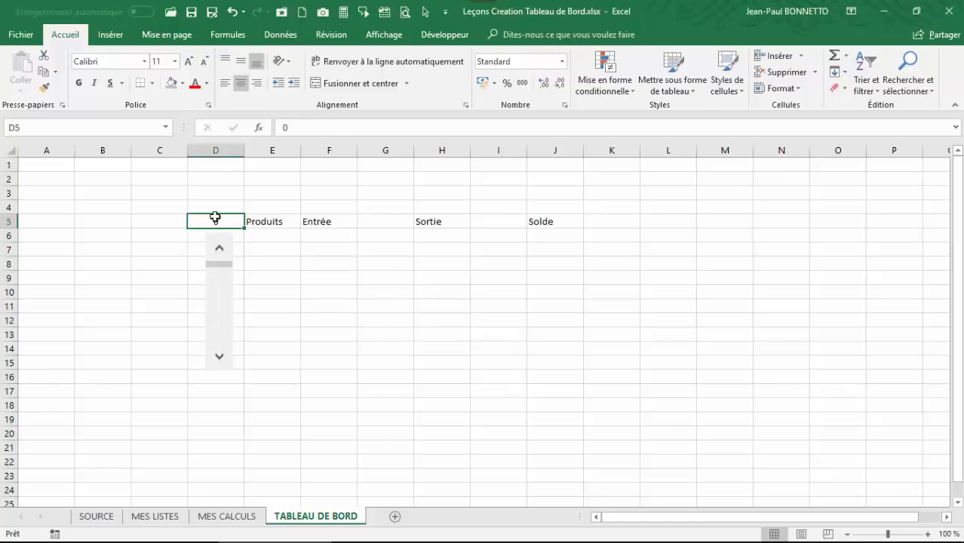
click(217, 316)
click(217, 302)
click(221, 325)
mouse_move(218, 287)
mouse_down()
mouse_move(220, 329)
mouse_move(220, 281)
mouse_up()
click(270, 248)
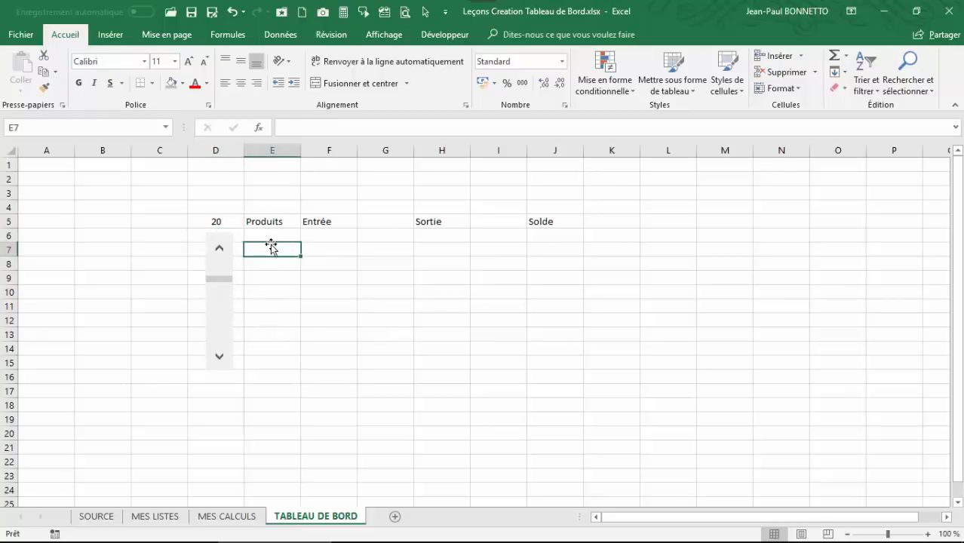
Examine the Produits list on MES LISTES and the first product's formula in E8 of Suivi de Stock(V3), and return to the lesson workbook
click(269, 234)
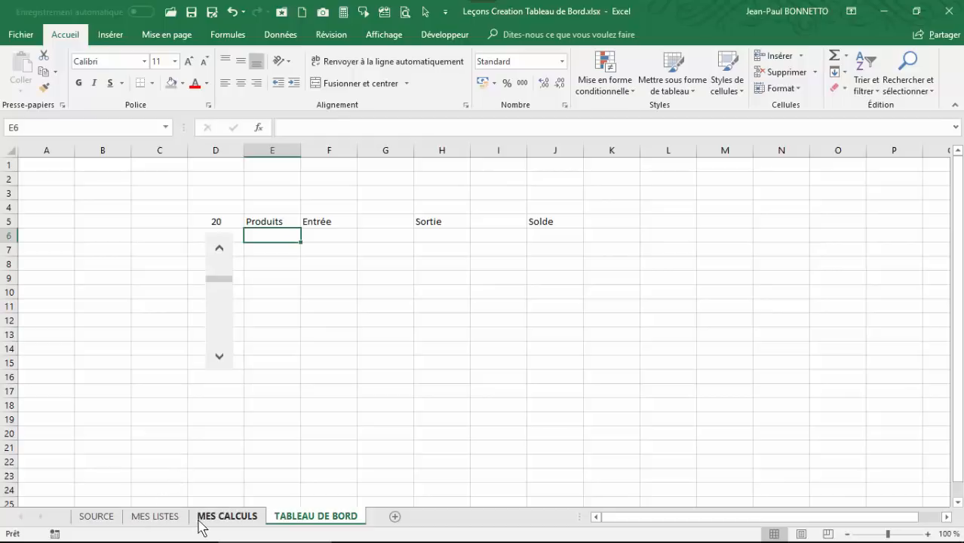
click(158, 519)
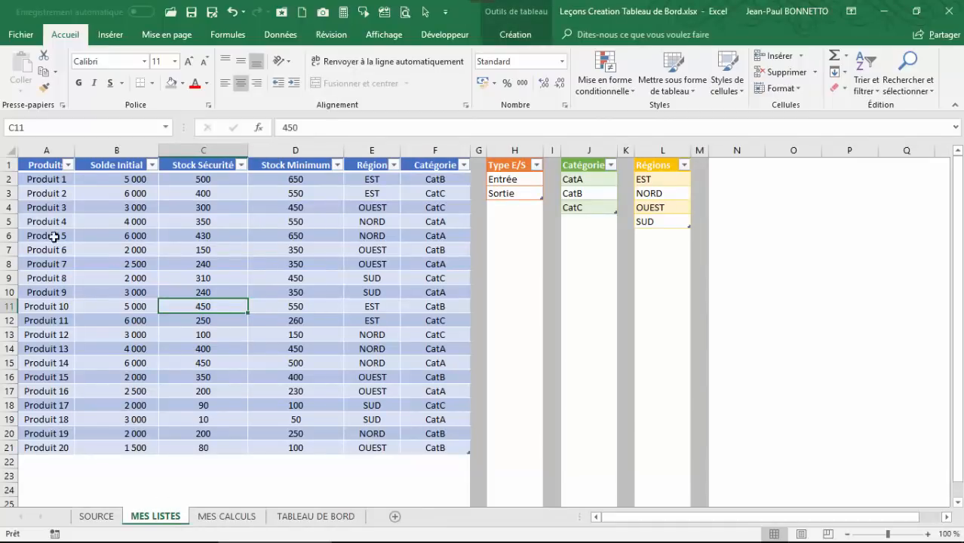
mouse_move(277, 540)
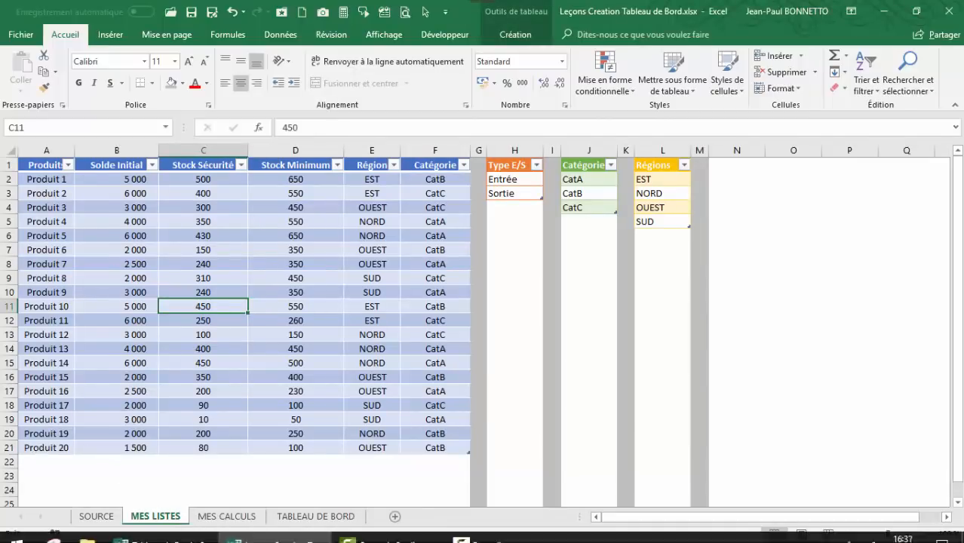
click(162, 528)
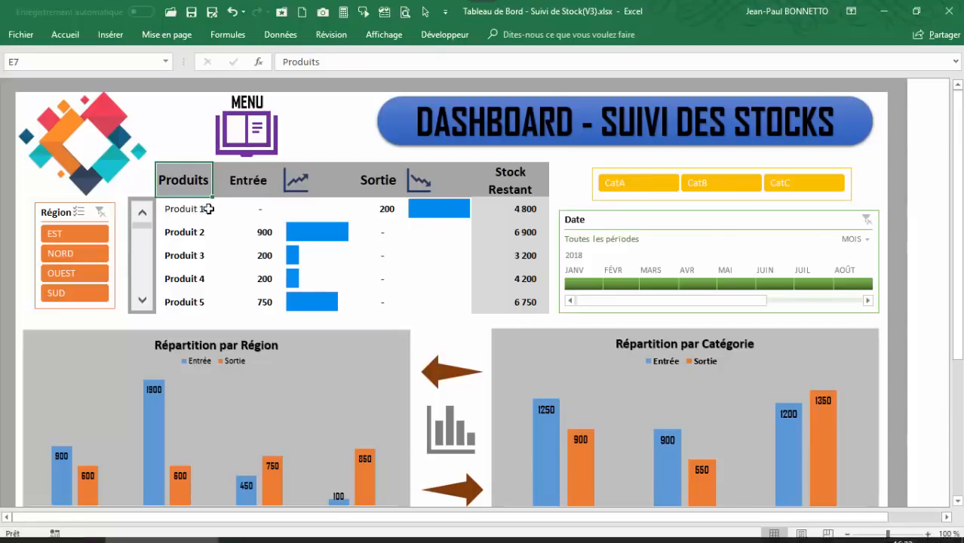
click(181, 209)
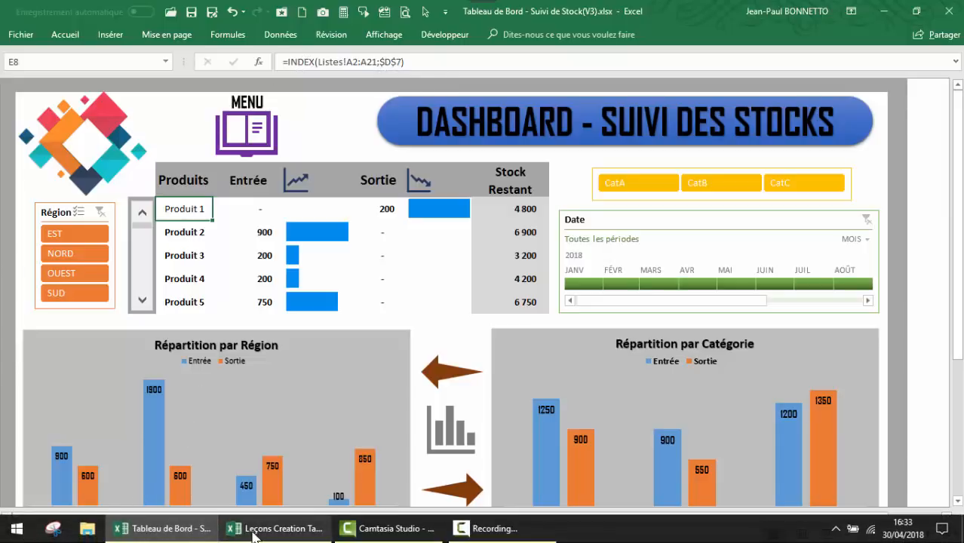
click(187, 536)
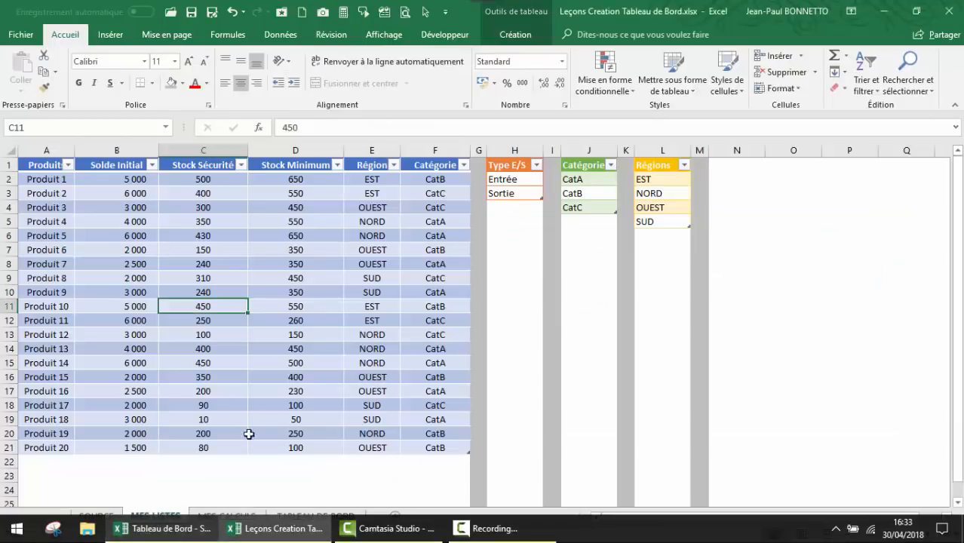
click(279, 530)
click(279, 534)
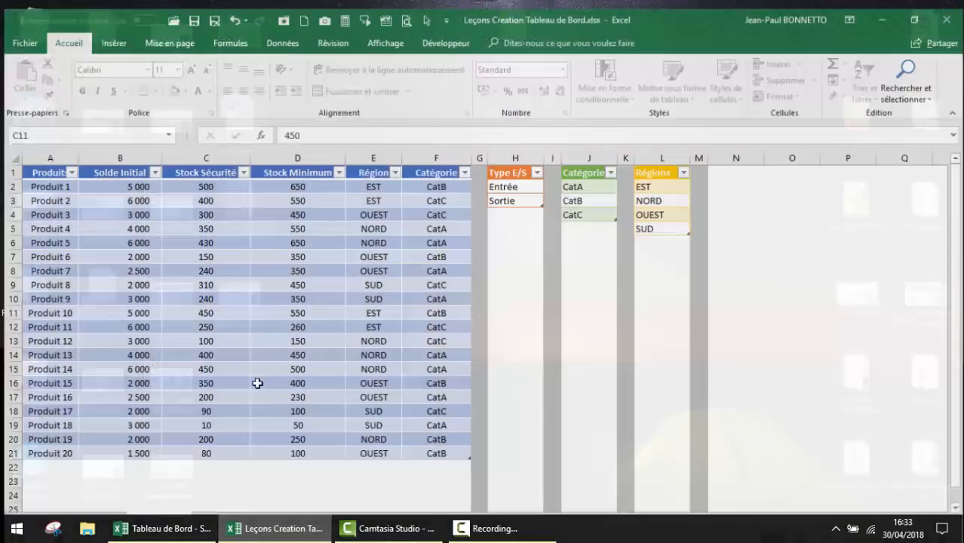
In E6 of TABLEAU DE BORD, enter an INDEX formula on TCatalogue's Produits column with D5 as the row number
click(225, 519)
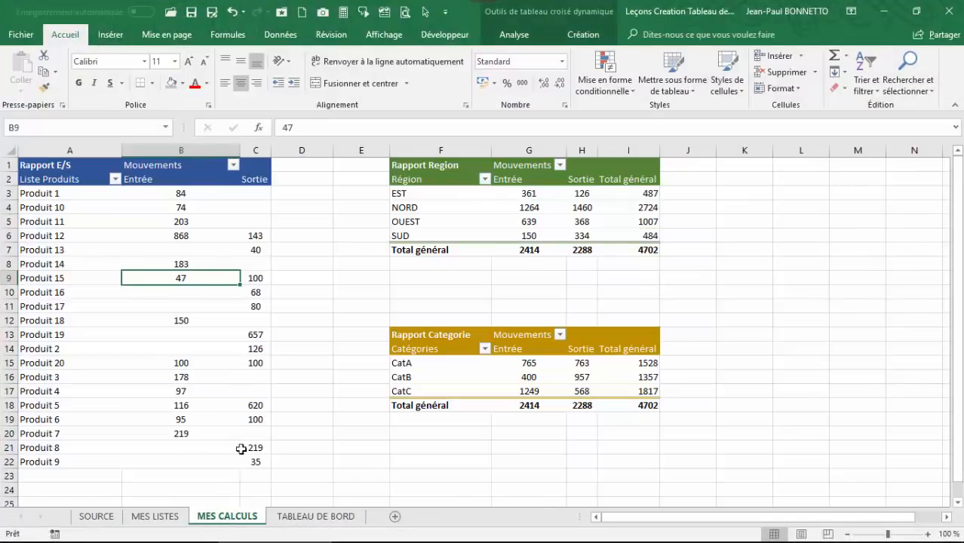
click(315, 516)
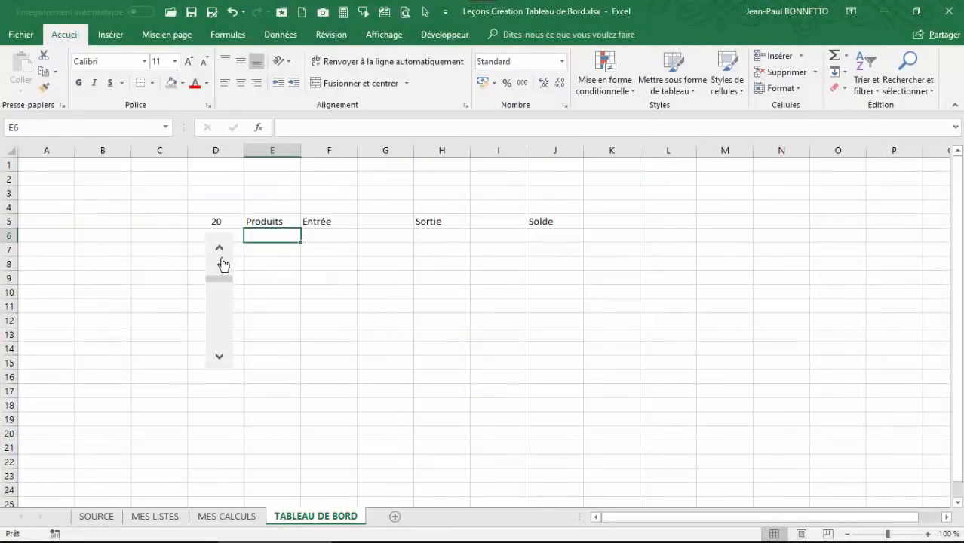
click(268, 235)
text(=in)
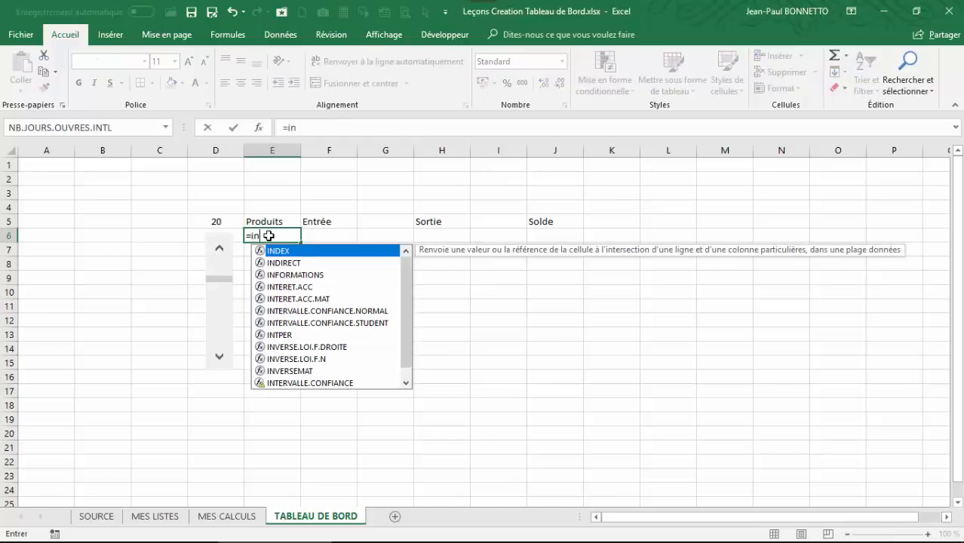
text(de)
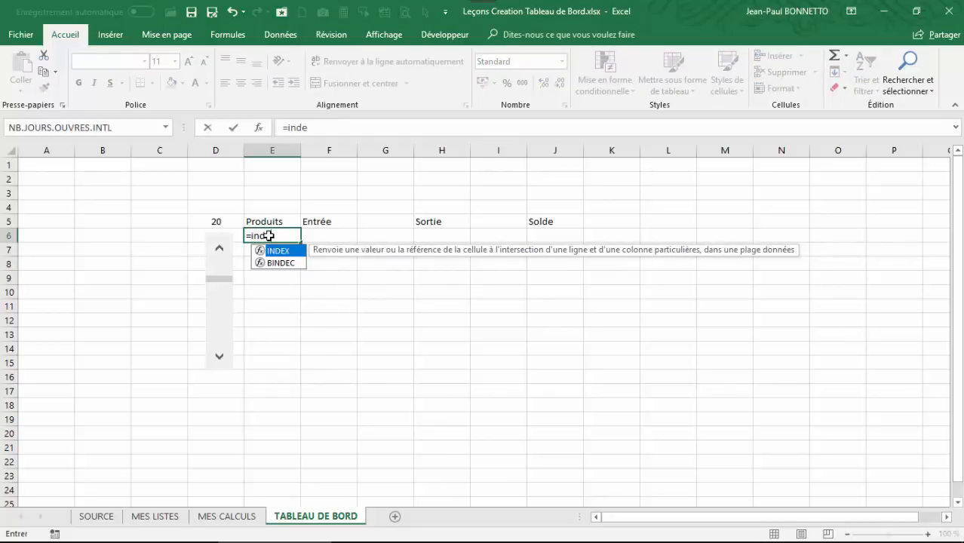
double_click(285, 252)
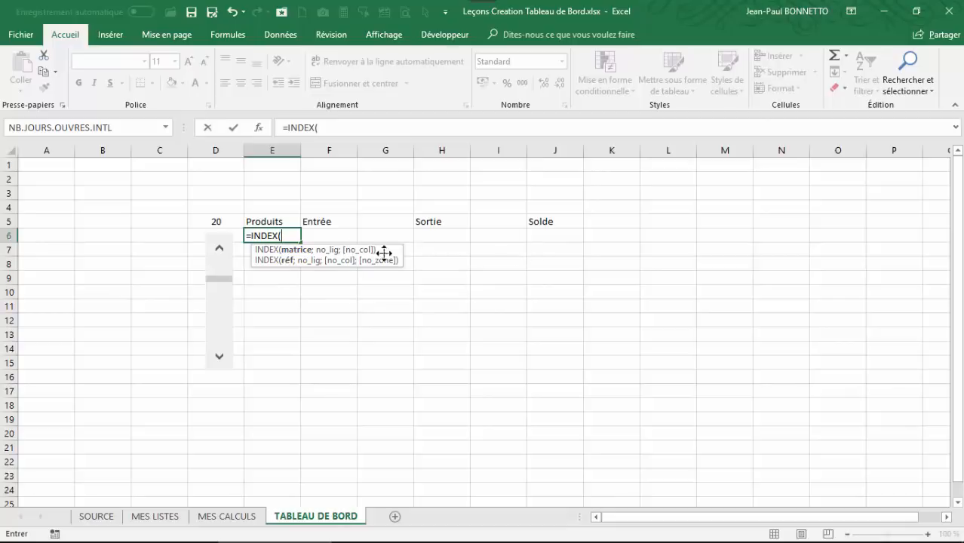
click(156, 516)
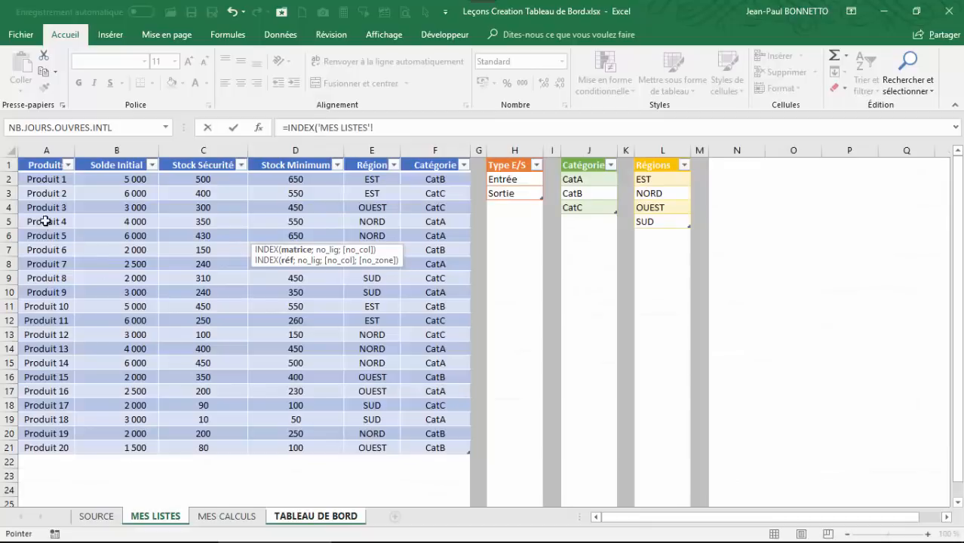
drag(43, 178, 39, 448)
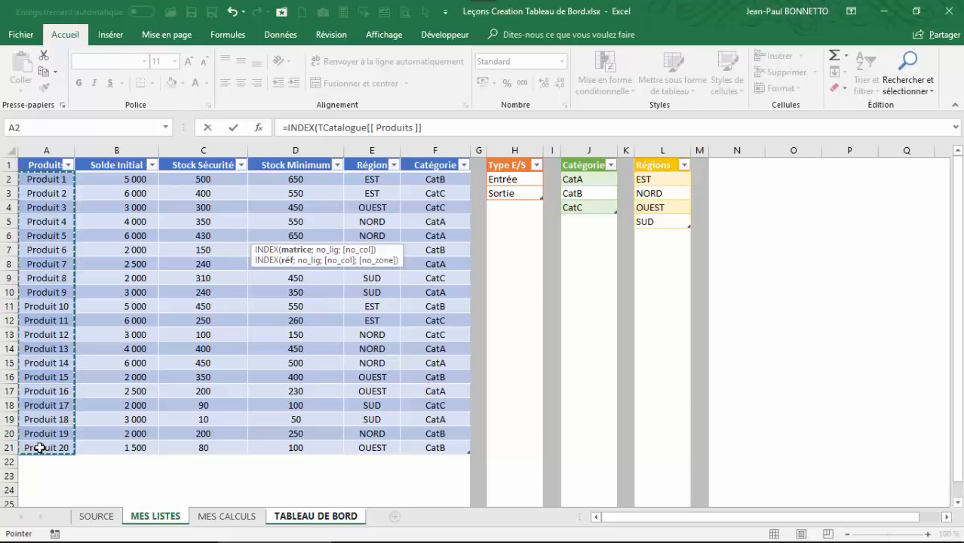
text(;)
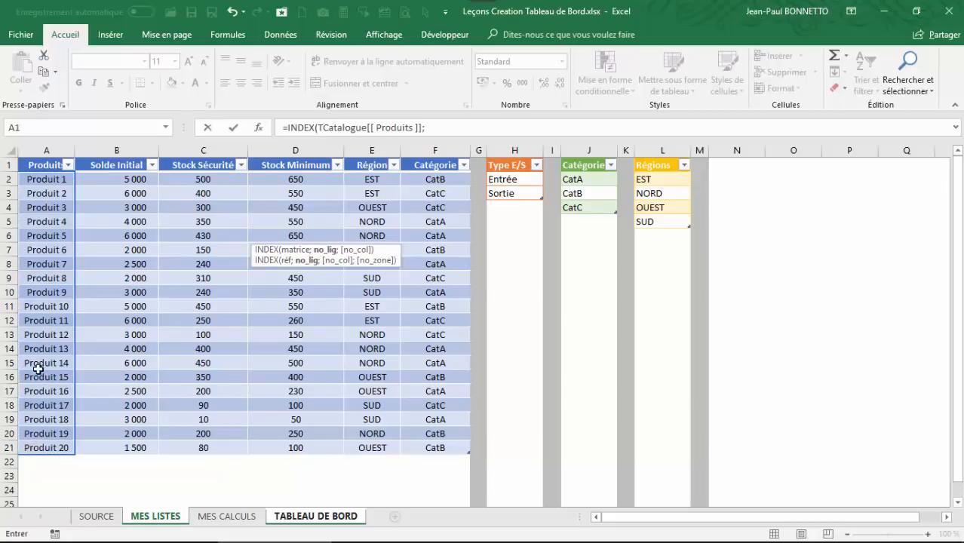
click(218, 517)
click(301, 517)
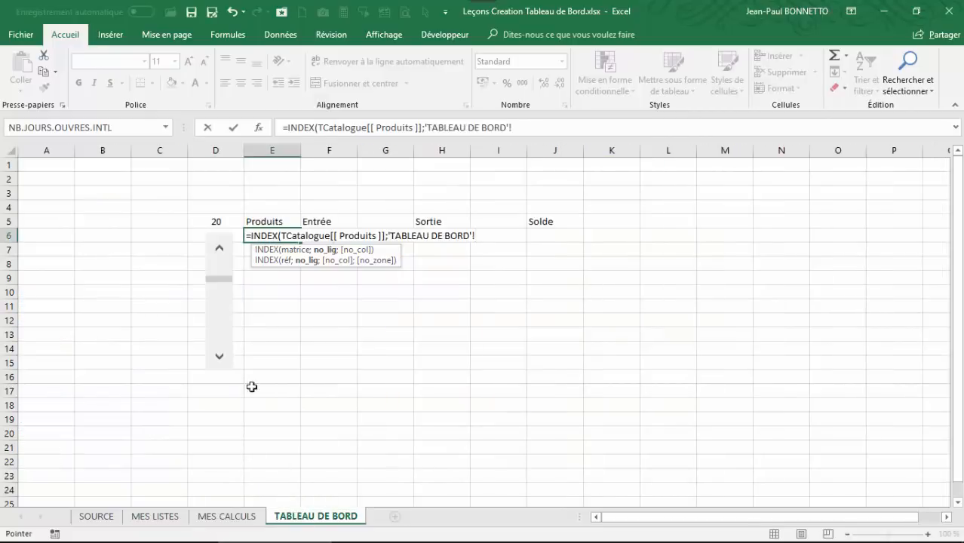
click(214, 218)
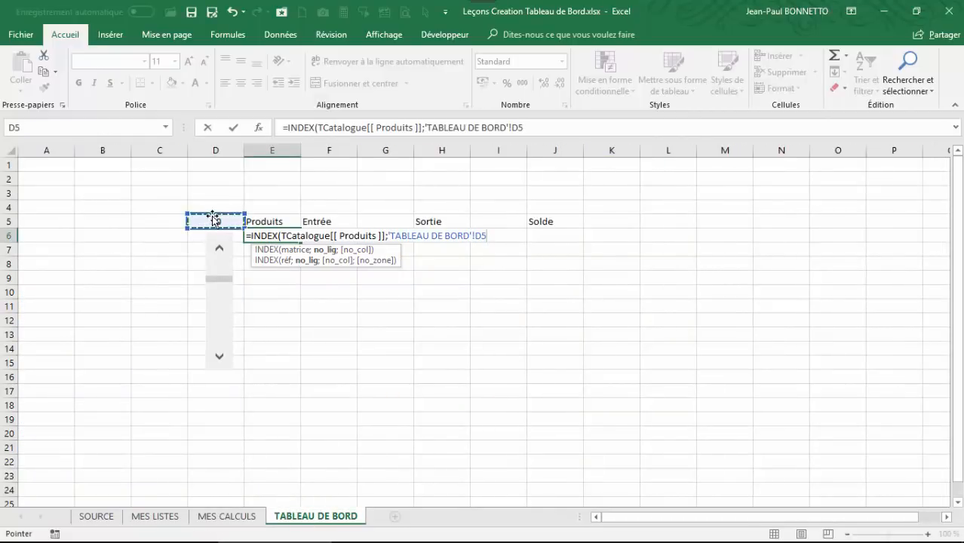
key(Return)
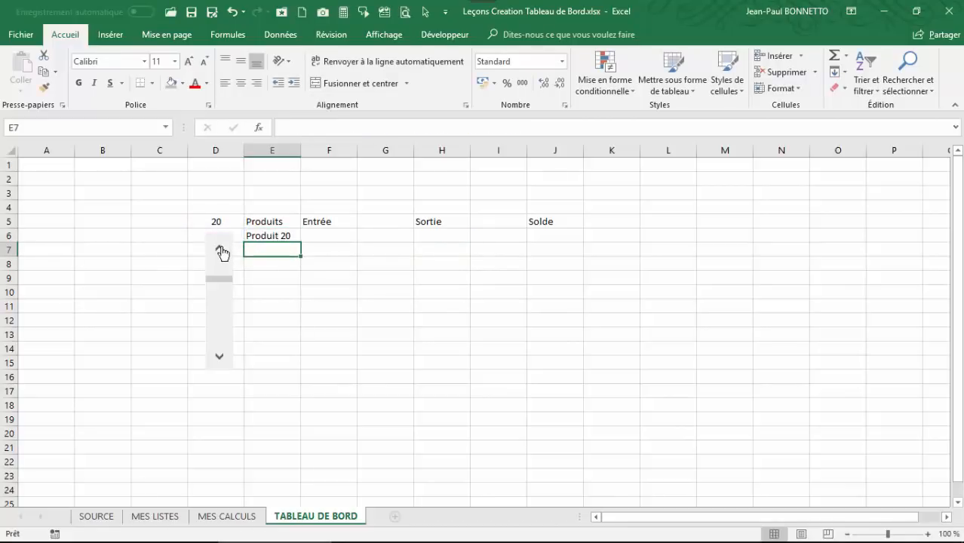
Step the scroll bar up to 0 and check the product that E6 returns
click(221, 250)
click(221, 251)
click(220, 251)
click(220, 250)
click(220, 250)
click(221, 251)
click(220, 250)
click(220, 250)
click(286, 238)
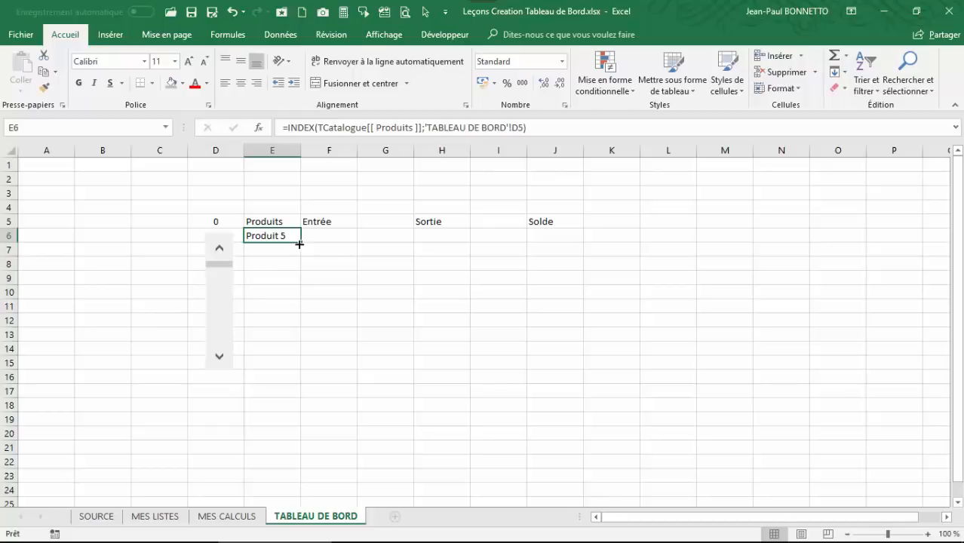
Page the scroll bar down beyond 20 and step it back to 35 to test E6 past the end of the product list
click(222, 278)
click(221, 309)
click(221, 317)
click(221, 317)
click(219, 250)
click(219, 251)
click(219, 251)
click(219, 250)
click(218, 250)
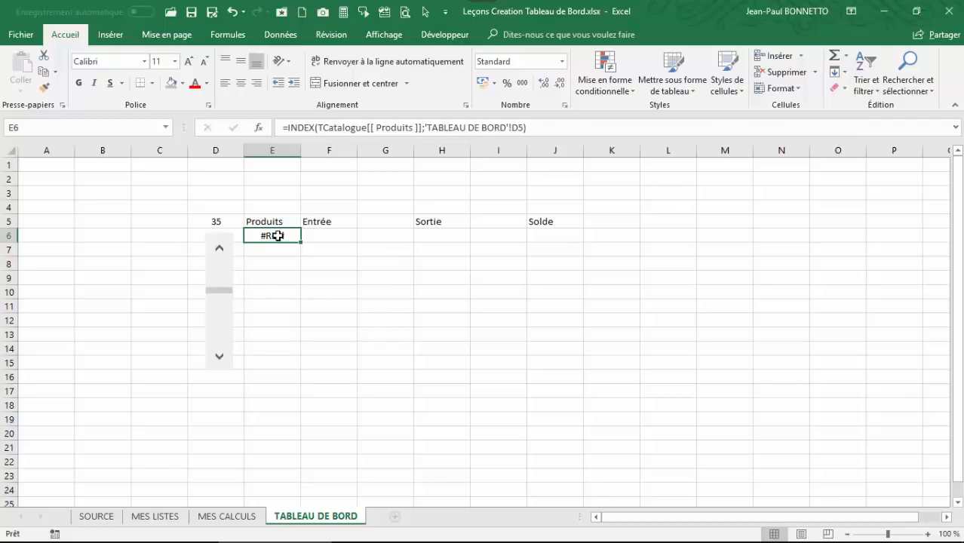
Examine the Produits list on MES LISTES and the SOURCE sheet, and return to TABLEAU DE BORD
right_click(218, 275)
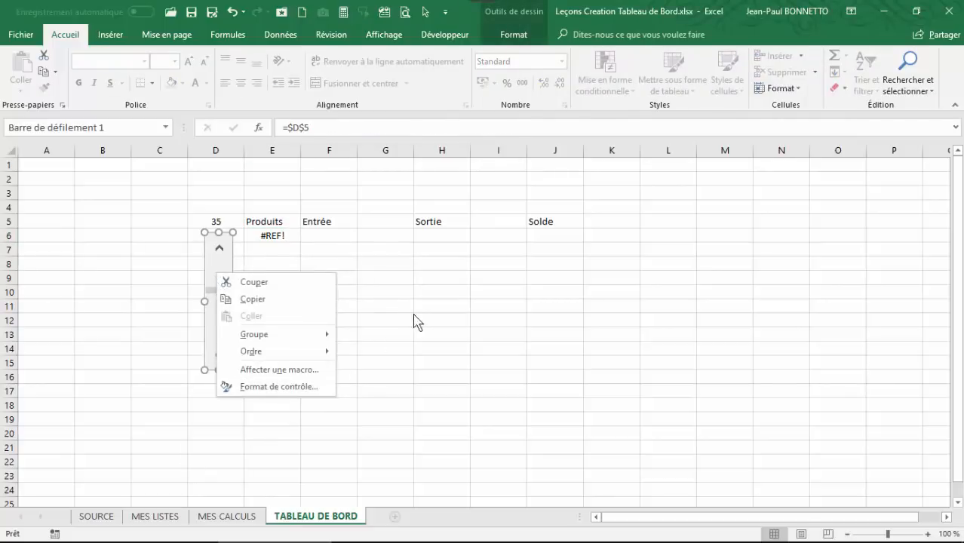
key(Escape)
click(155, 516)
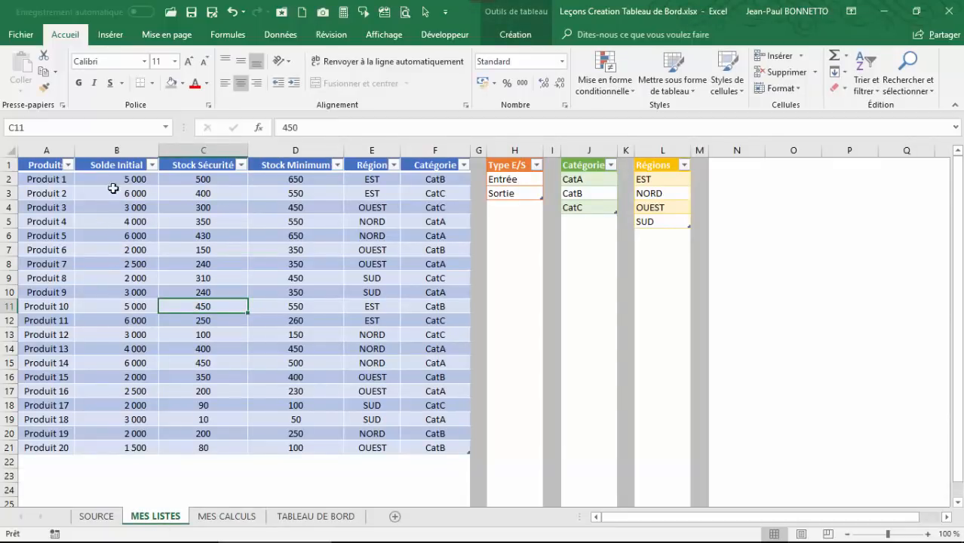
click(119, 179)
drag(37, 181, 48, 445)
click(97, 519)
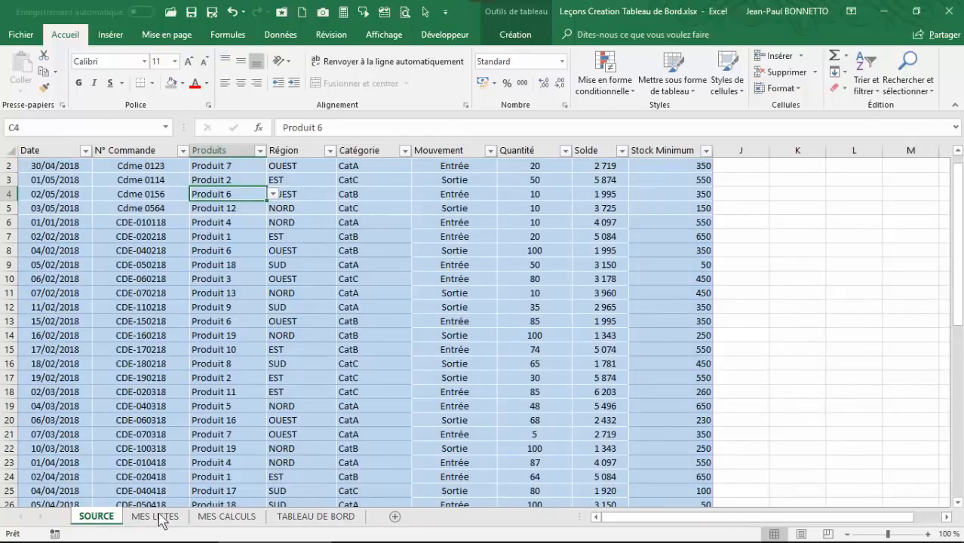
click(293, 519)
right_click(222, 273)
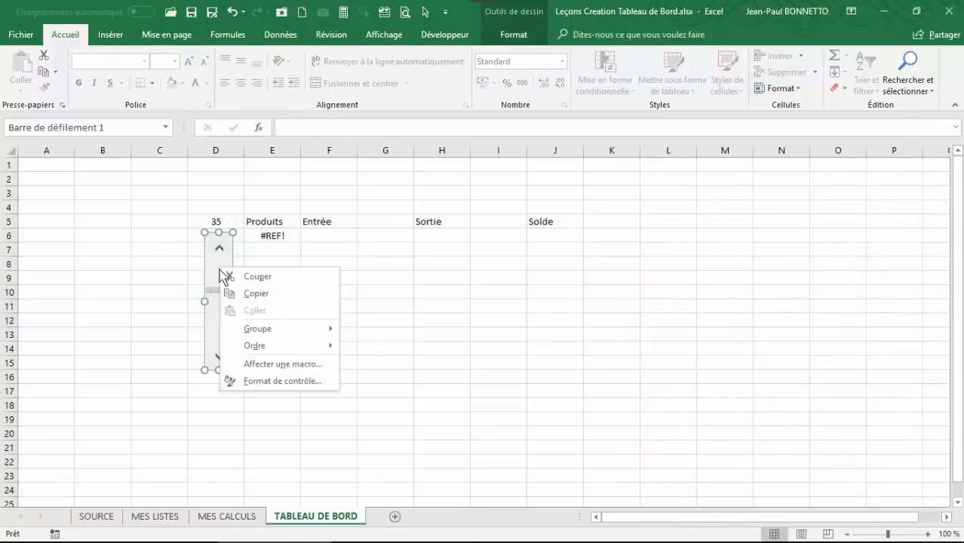
click(264, 363)
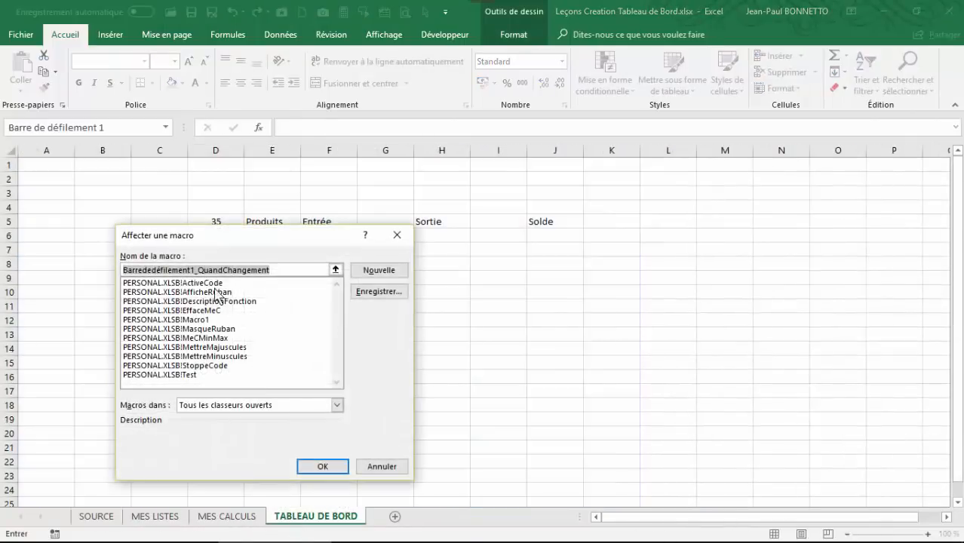
click(382, 467)
Set the scroll bar's minimum value to 1 and its maximum value to 20
right_click(220, 310)
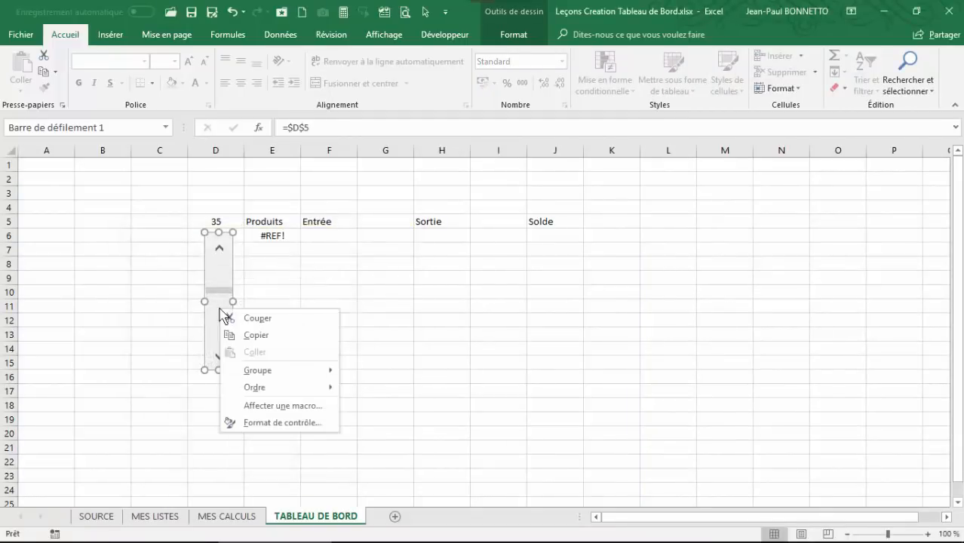
click(266, 420)
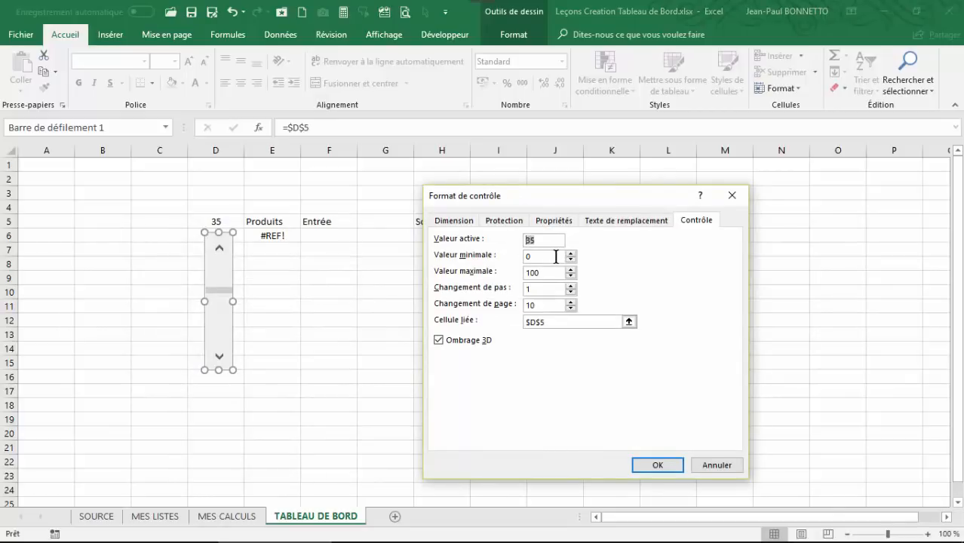
drag(553, 260, 497, 284)
click(550, 273)
double_click(531, 257)
click(657, 465)
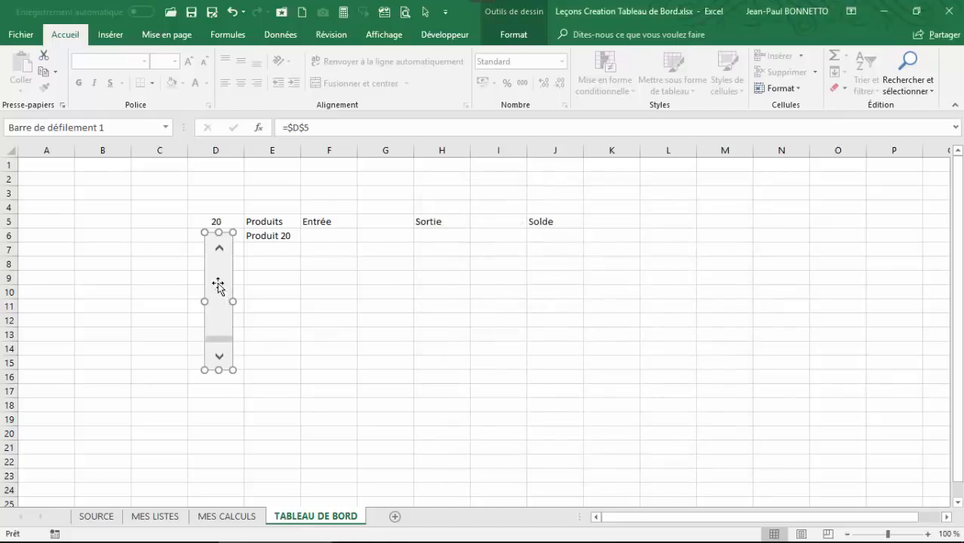
click(310, 319)
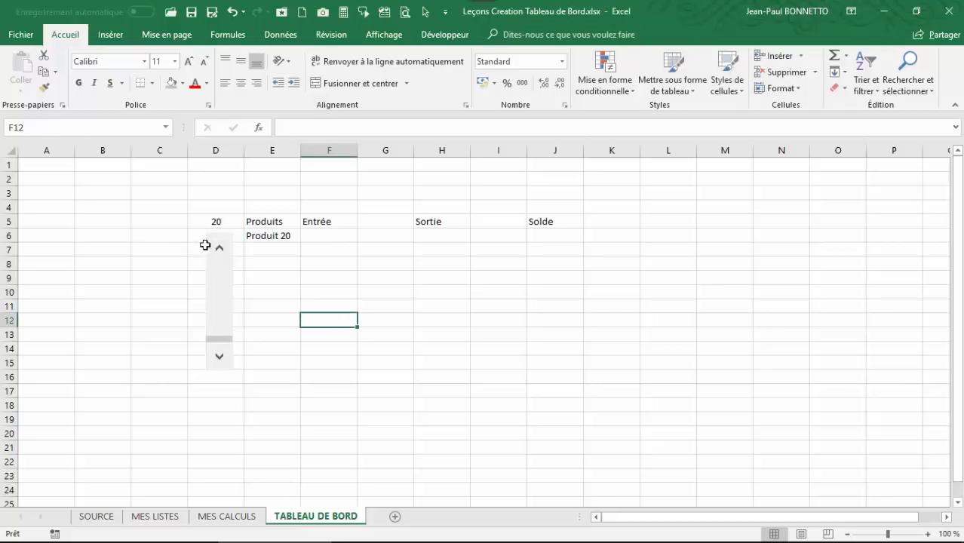
Run the scroll bar through its full range from 1 to 20 and back to 1, checking the product in E6
click(218, 249)
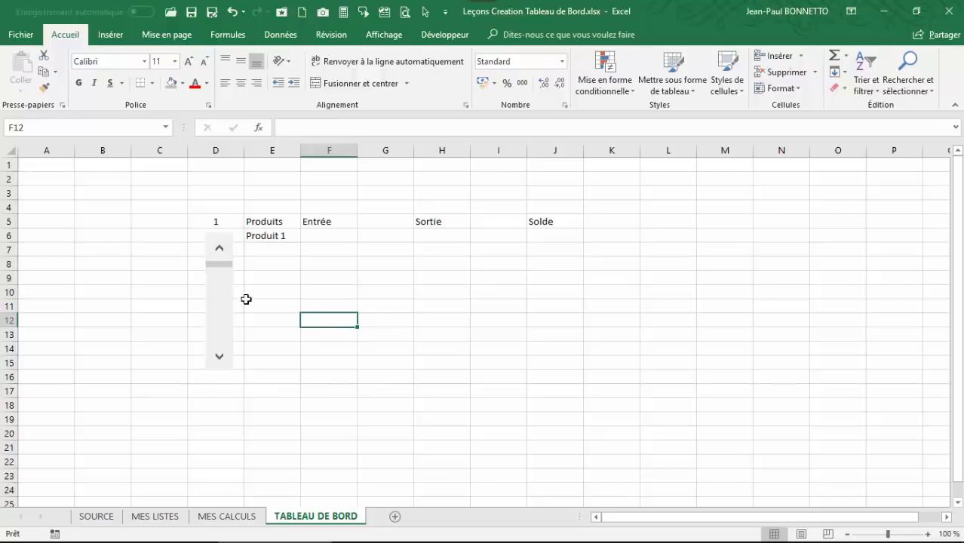
click(219, 357)
click(219, 356)
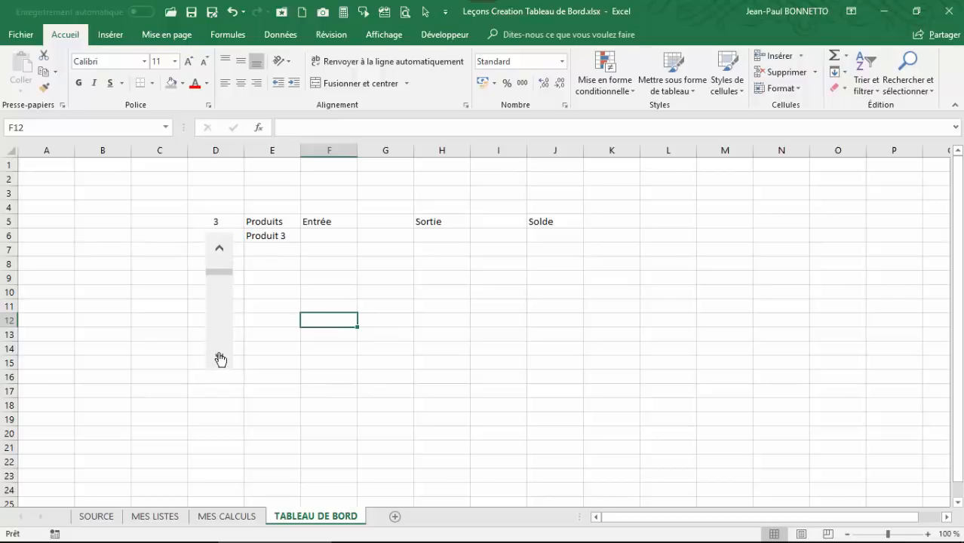
click(220, 358)
click(219, 357)
click(220, 358)
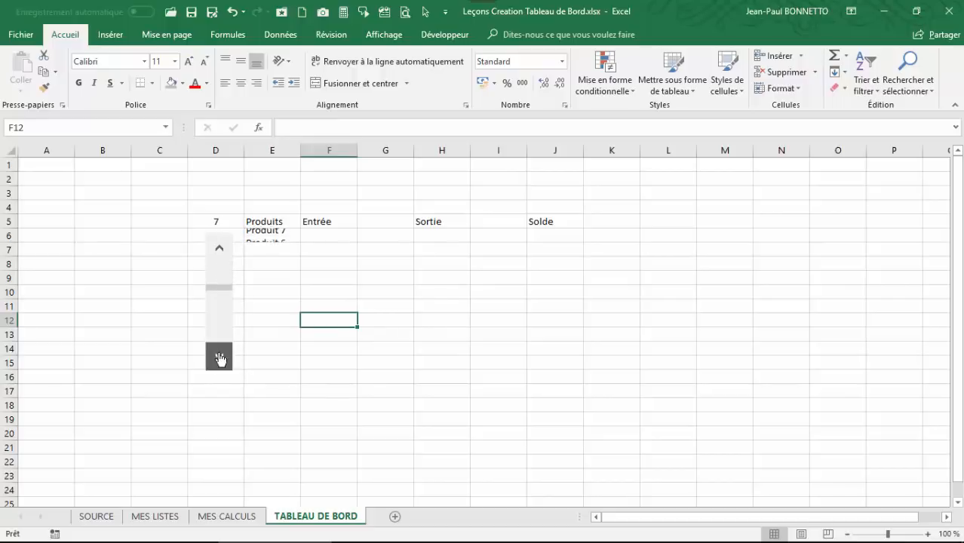
click(219, 358)
click(220, 358)
click(219, 358)
click(220, 357)
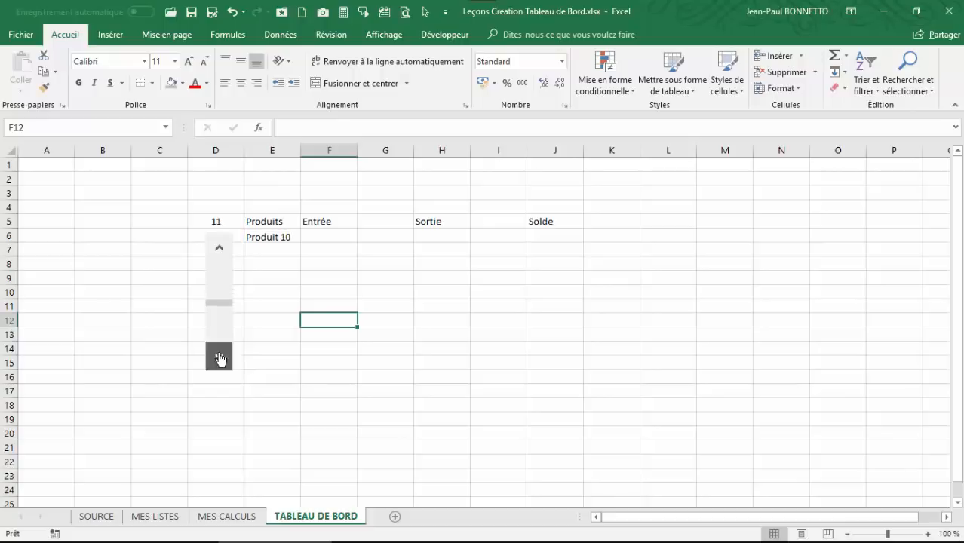
click(220, 357)
click(220, 357)
click(219, 358)
click(220, 358)
click(220, 357)
click(220, 357)
click(220, 357)
click(219, 358)
click(219, 357)
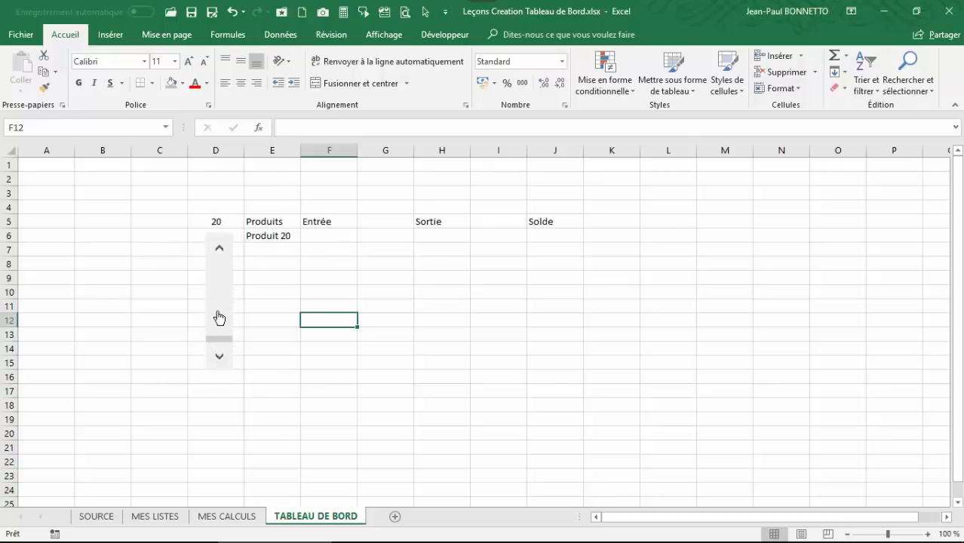
click(220, 250)
click(220, 250)
click(219, 252)
Copy the INDEX formula in E6 down through E15
click(272, 292)
click(274, 237)
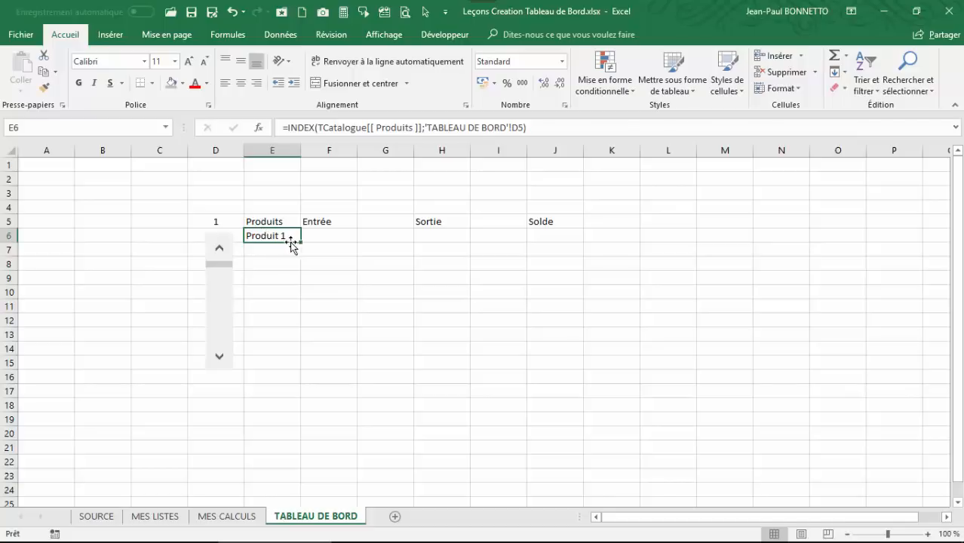
drag(301, 242, 309, 360)
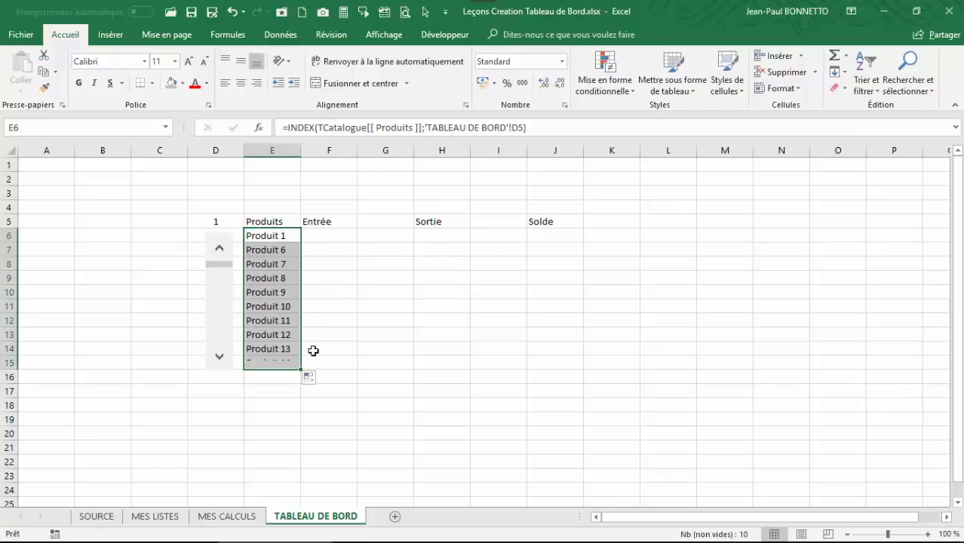
Check the row references in the copied product formulas and clear E11:E15
click(267, 238)
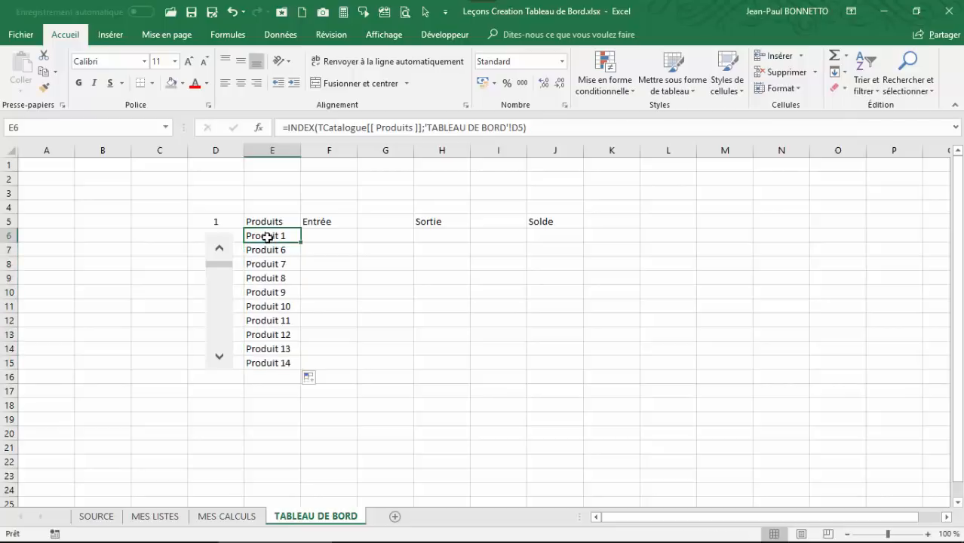
click(269, 252)
click(271, 264)
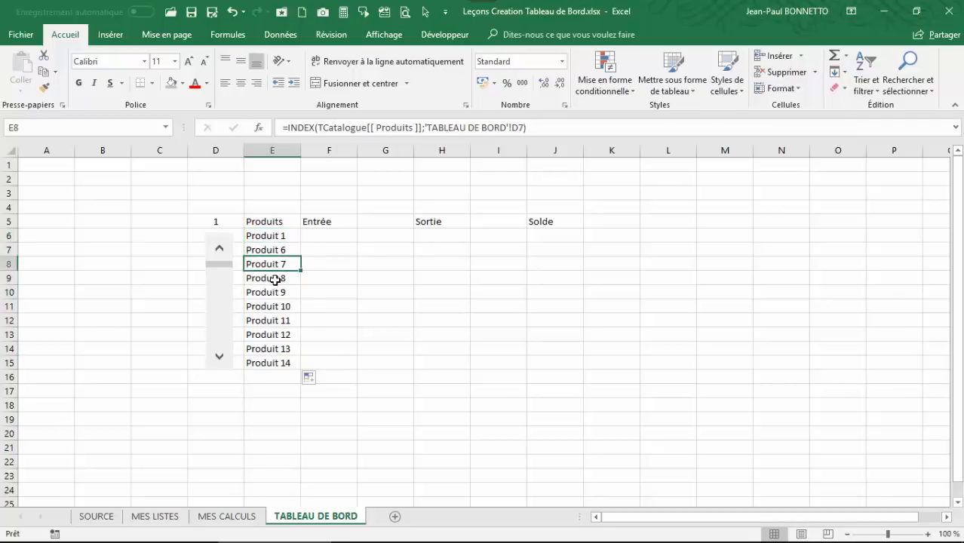
click(275, 278)
click(276, 294)
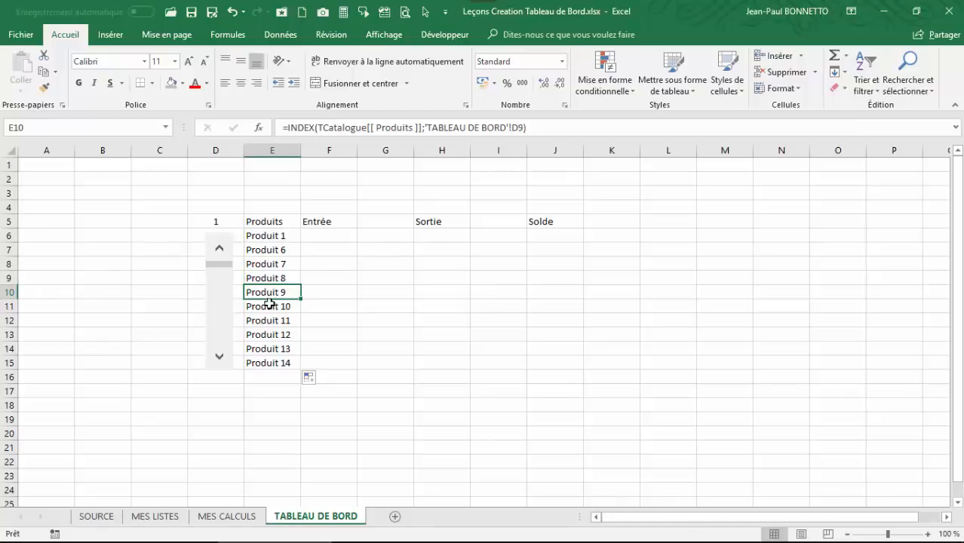
drag(269, 306, 273, 364)
key(Delete)
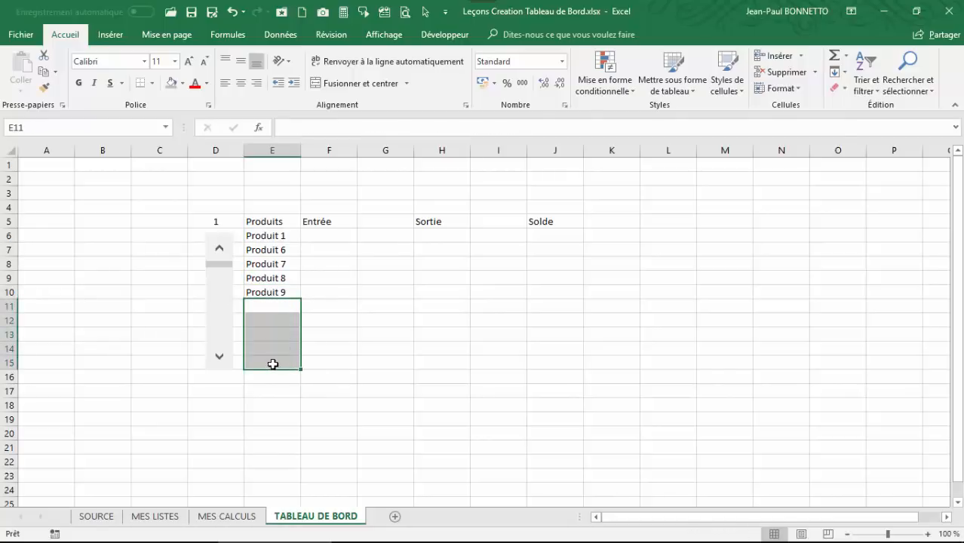
Step the scroll bar down from 1 to 7 to compare how E6 and the copied formulas below it respond
click(270, 249)
click(257, 236)
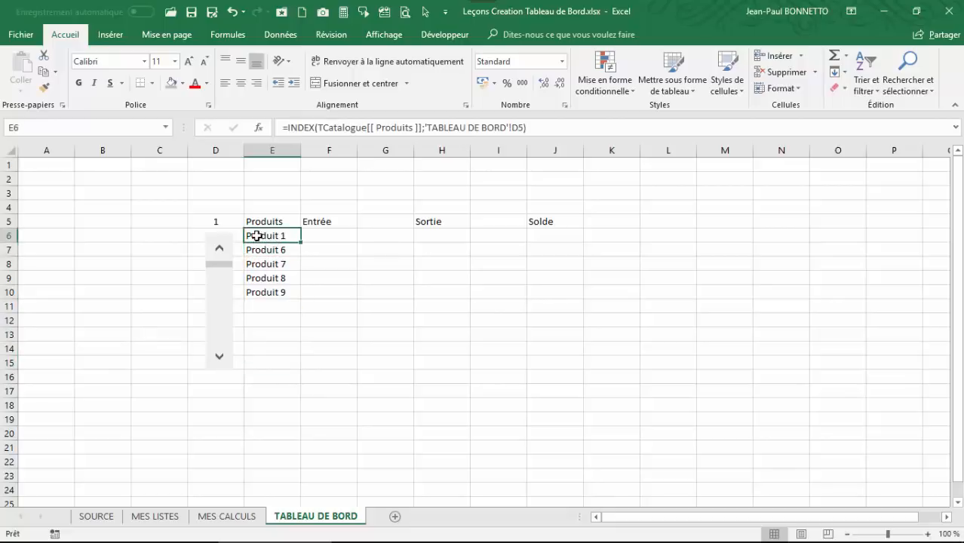
click(219, 359)
click(219, 359)
click(219, 359)
click(219, 359)
click(219, 359)
click(219, 359)
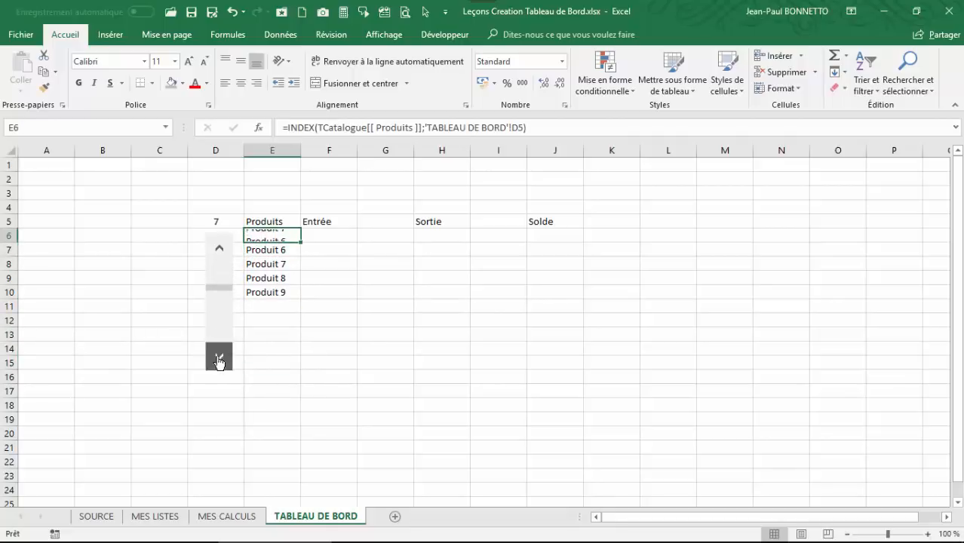
Advance the scroll bar from 7 to 14 while watching the products in E6:E10
click(218, 361)
click(219, 362)
click(219, 361)
click(219, 361)
click(219, 361)
click(219, 362)
click(219, 361)
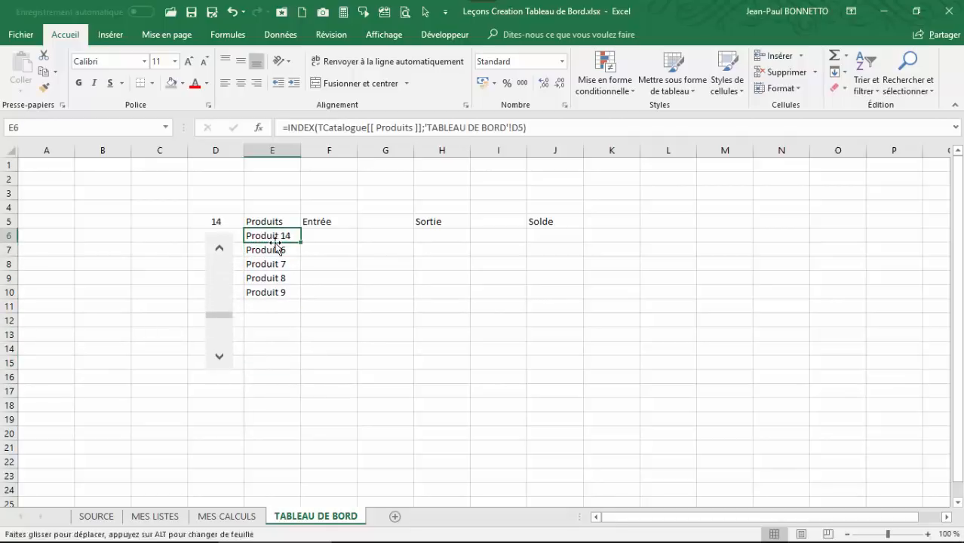
Compare the row references used by the INDEX formulas in E6 through E10
click(266, 291)
click(271, 249)
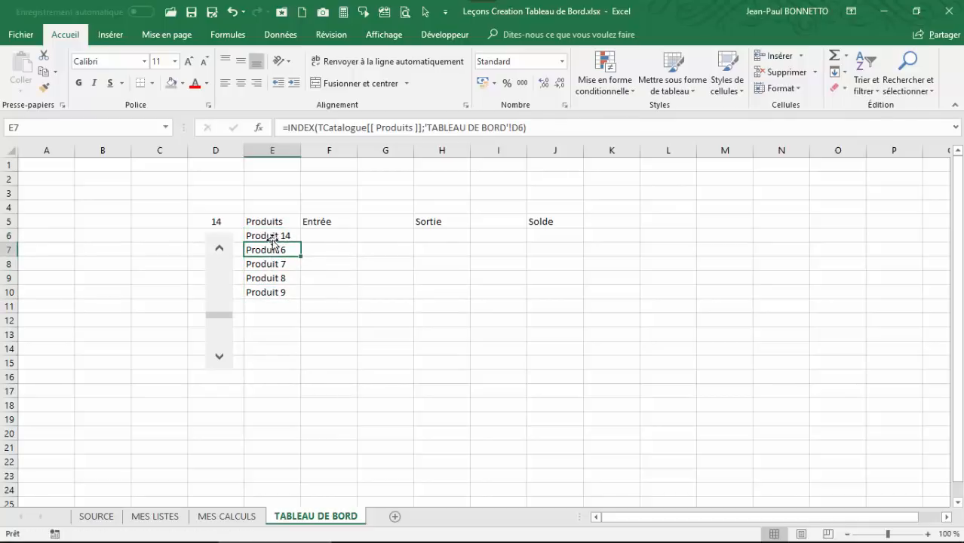
click(271, 237)
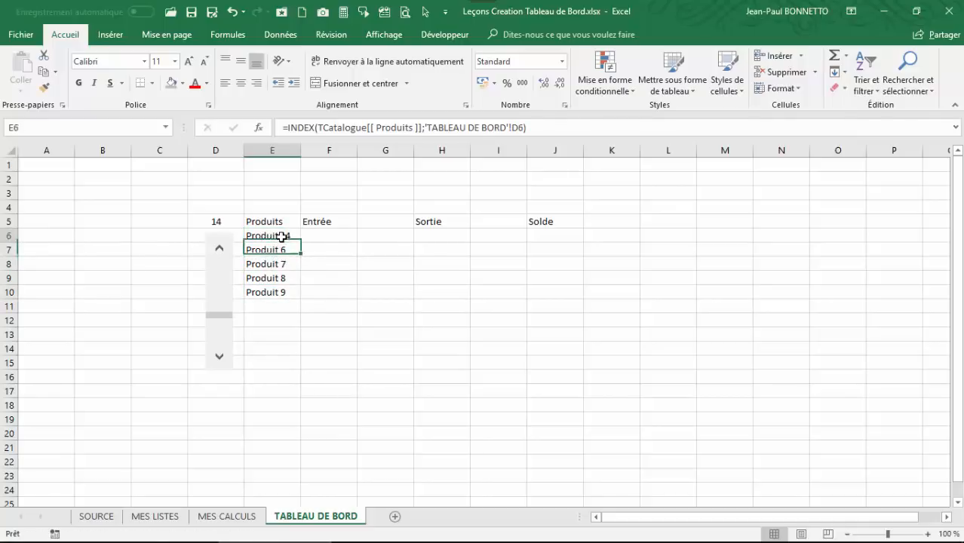
click(271, 265)
click(274, 238)
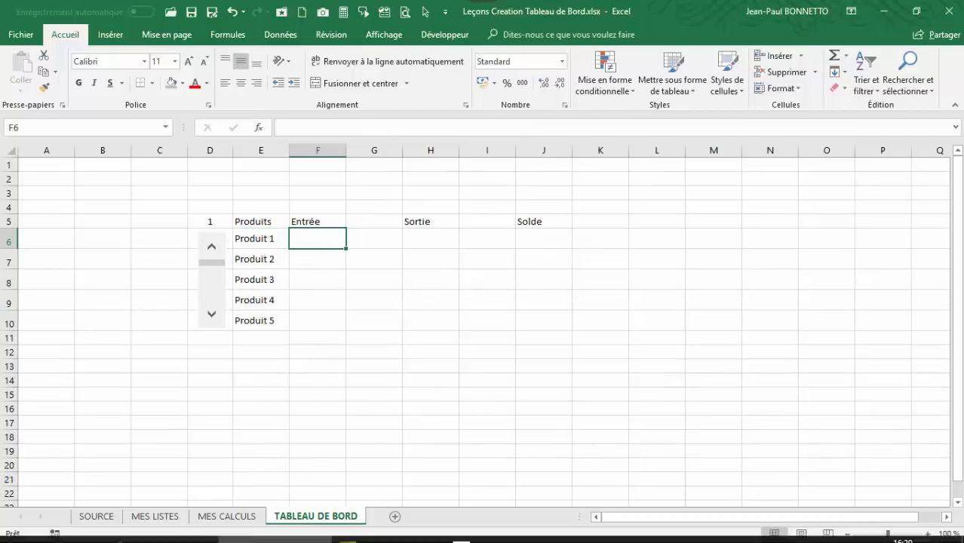
Check the INDEX formulas in E6 and E7, and run the scroll bar to 16 and back to 1
mouse_move(595, 540)
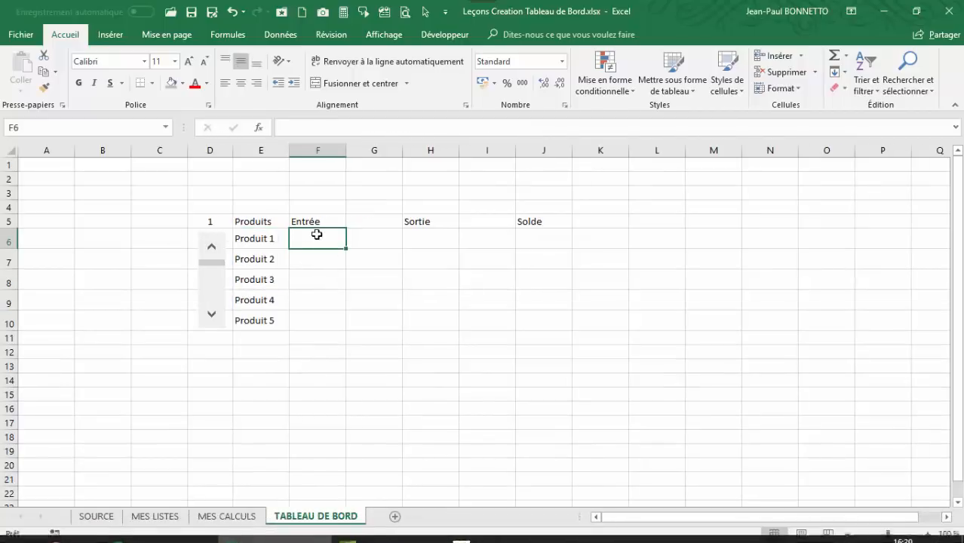
mouse_move(476, 536)
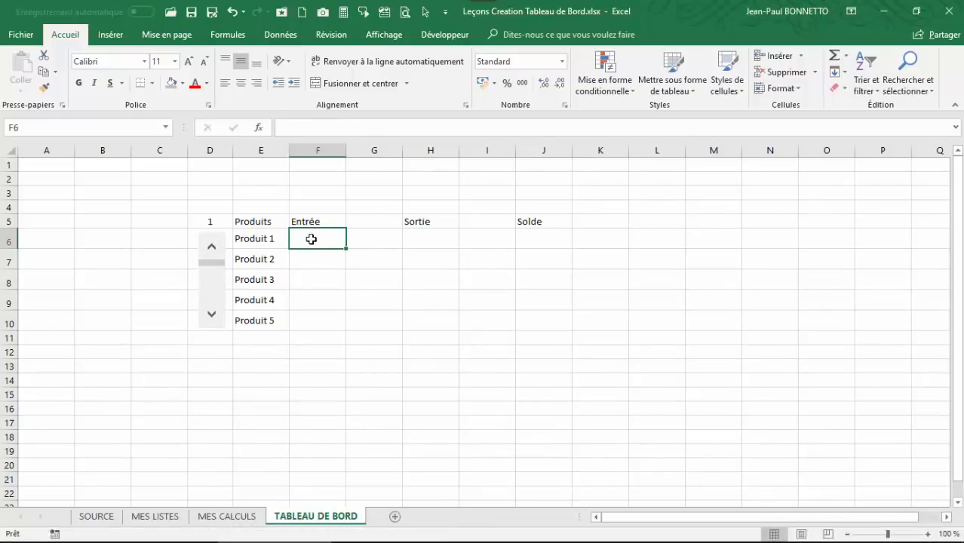
click(253, 239)
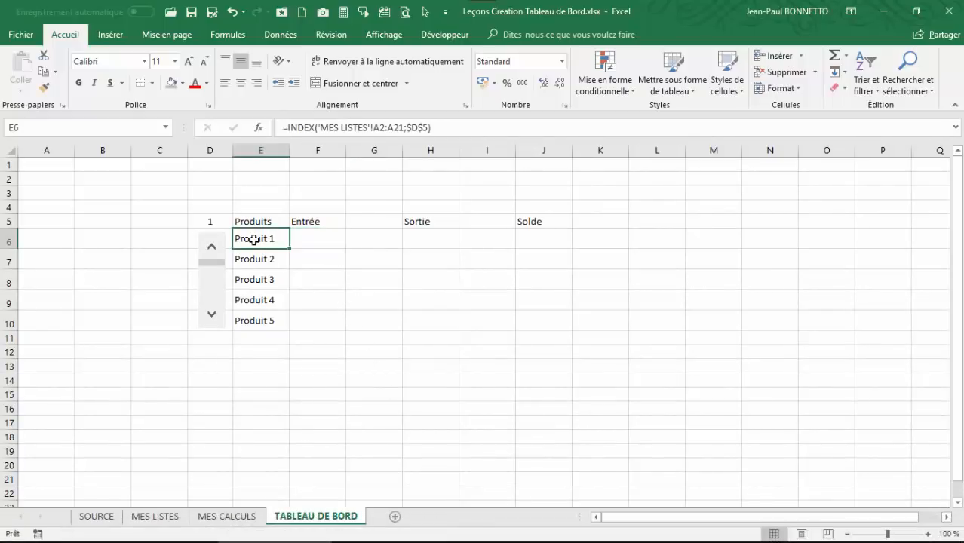
click(237, 258)
click(212, 314)
click(211, 314)
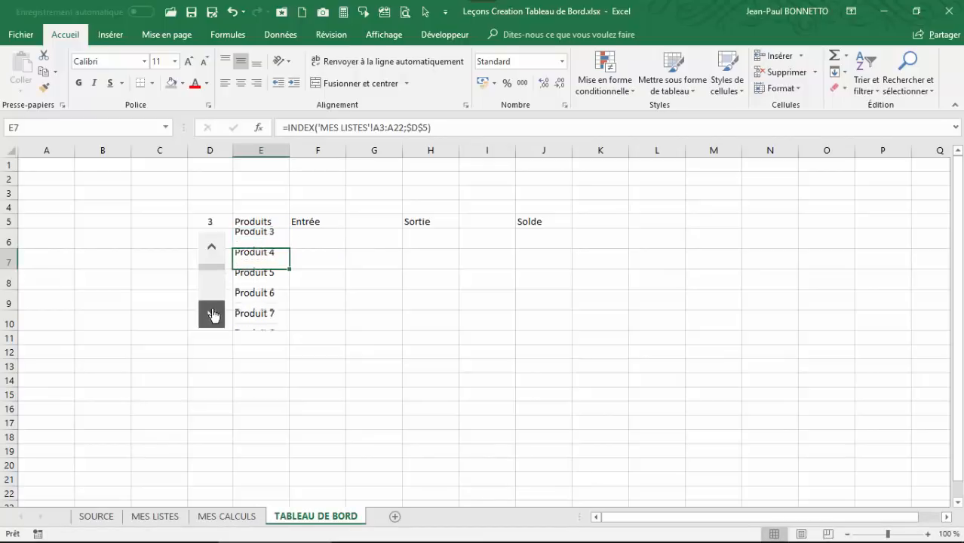
click(211, 314)
click(211, 314)
click(211, 313)
drag(213, 315, 213, 314)
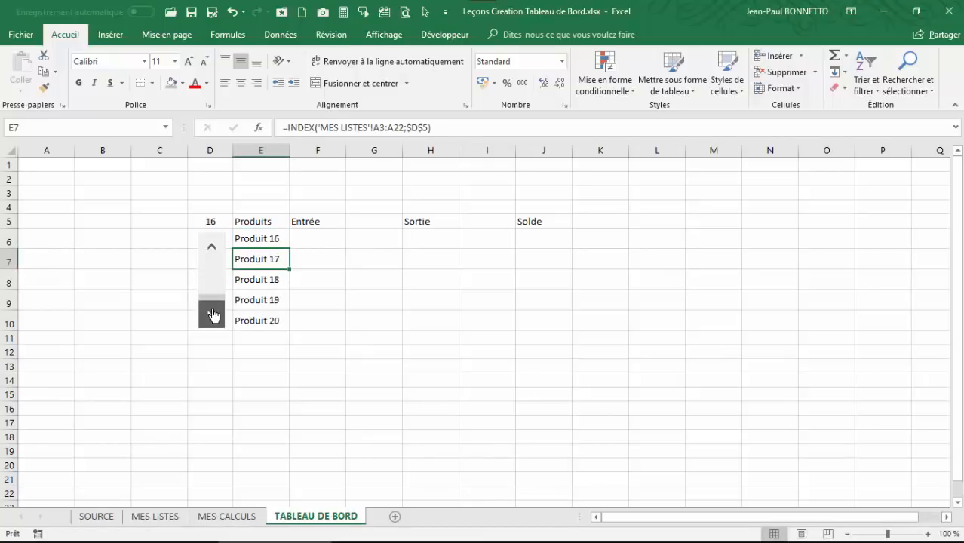
click(212, 249)
drag(212, 252, 212, 253)
Inspect how the MES LISTES range shifts in the INDEX formulas of the Produits column down to E10
click(264, 223)
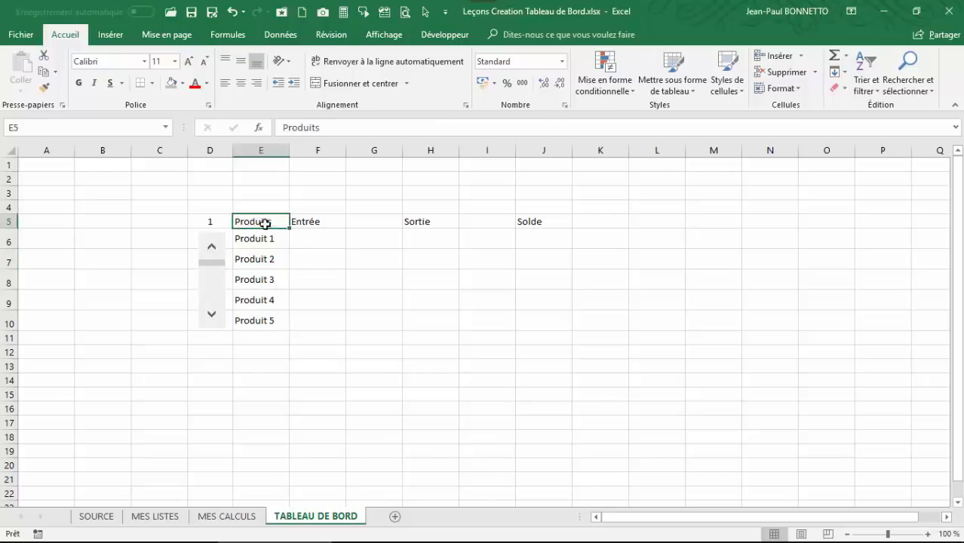
click(263, 243)
click(265, 279)
click(264, 325)
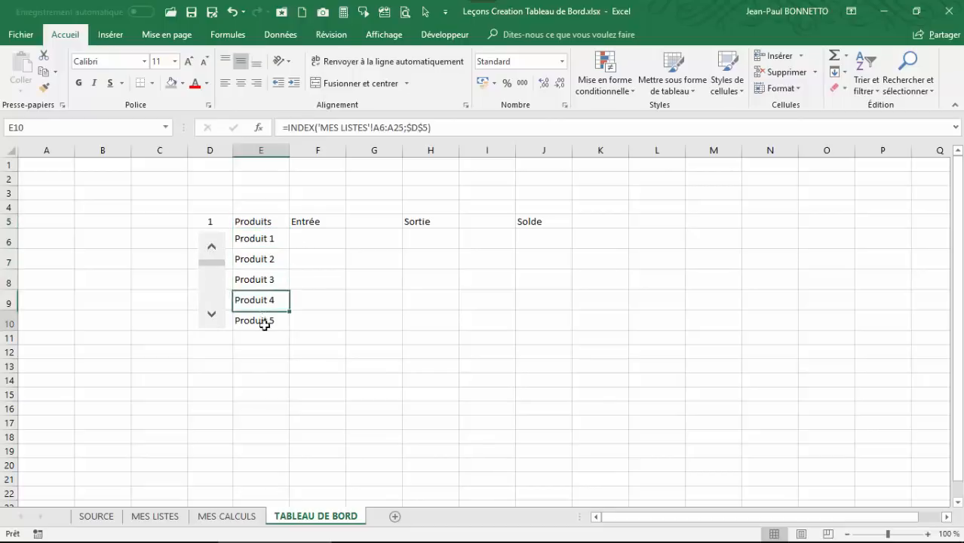
click(258, 246)
Enter a LIREDONNEESTABCROISDYNAMIQUE formula in F6 that retrieves the Entrée quantity of Produit 1 from cell B3 of MES CALCULS
click(325, 238)
text(=)
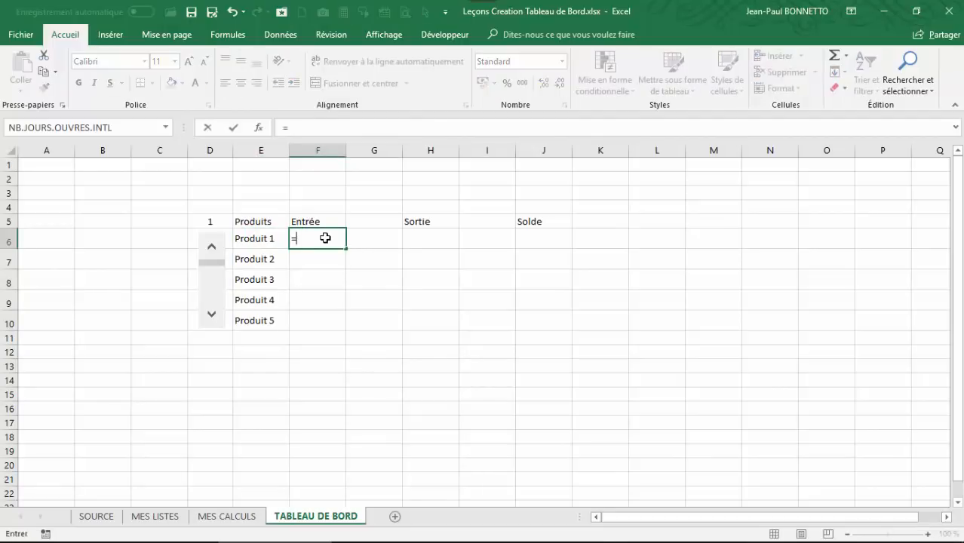
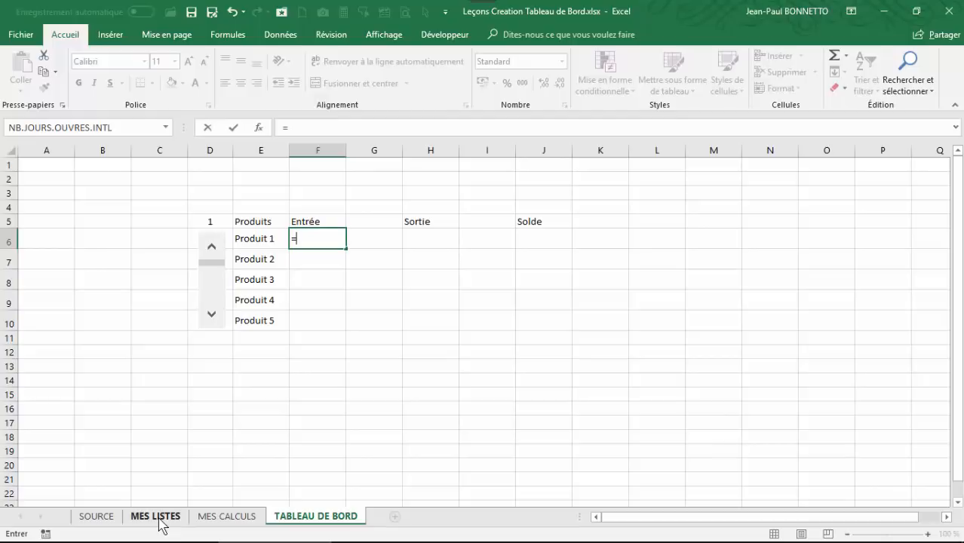
click(225, 516)
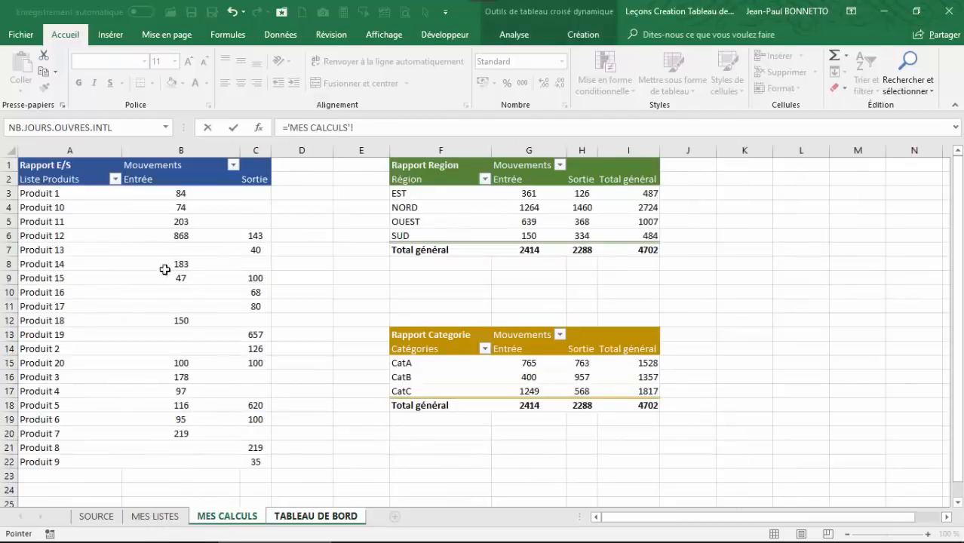
click(161, 193)
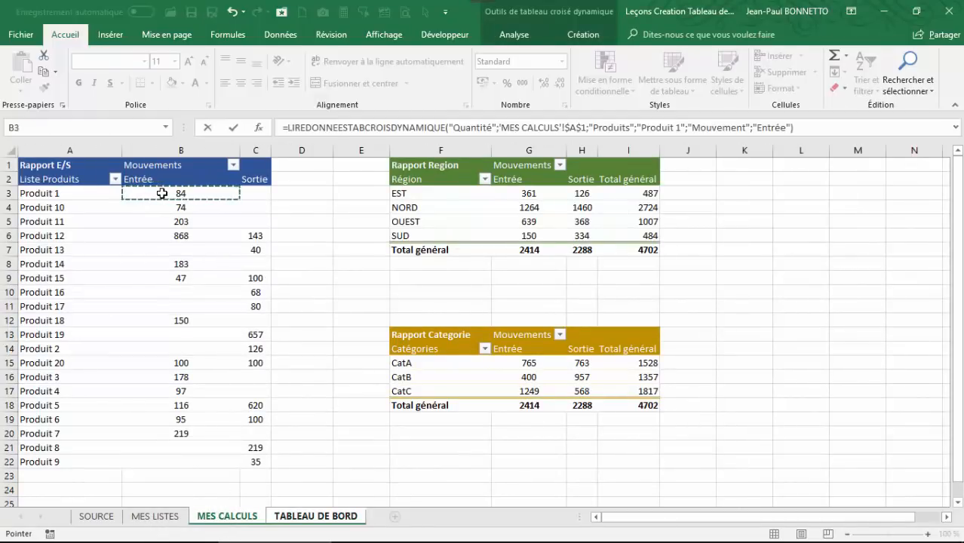
key(Return)
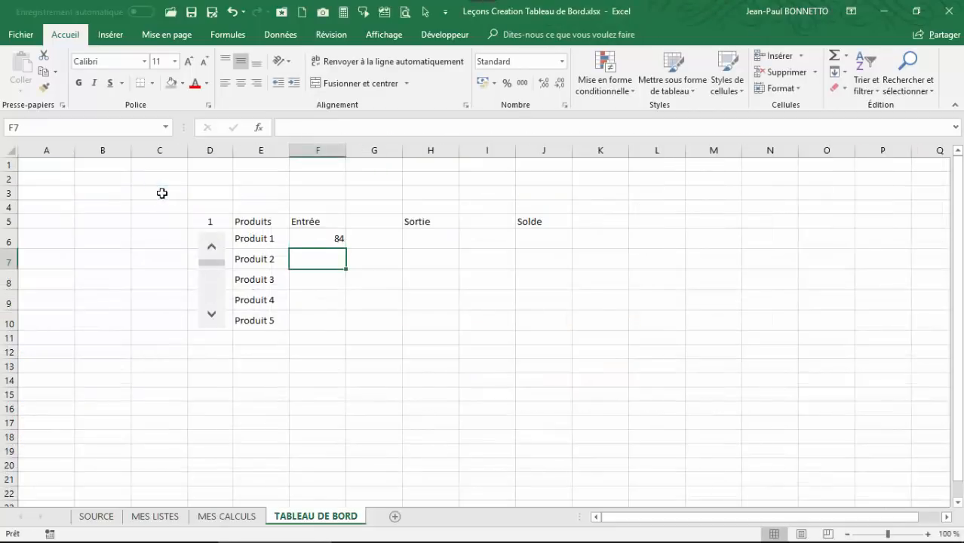
Copy the F6 formula with the fixed "Produit 1" item down to F10 and check the copies
click(308, 238)
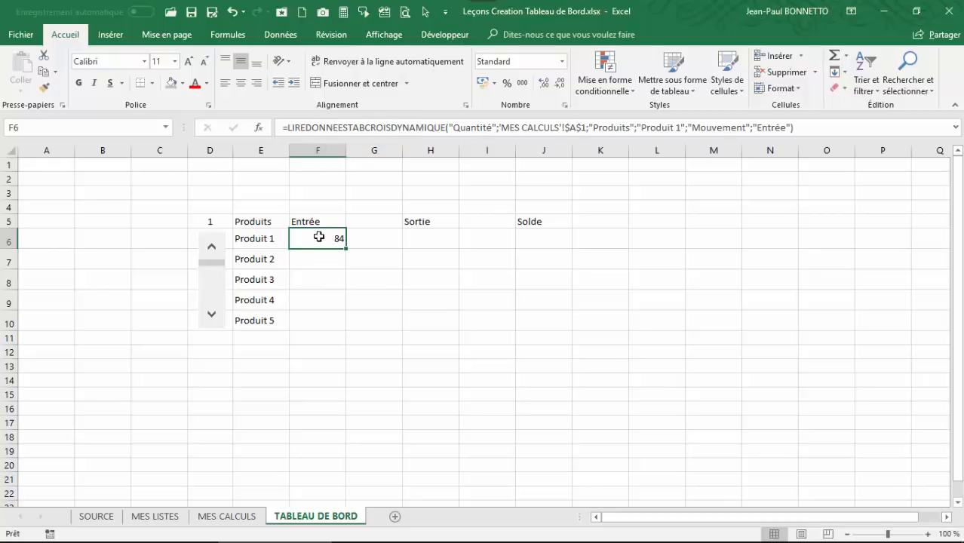
click(324, 277)
click(333, 240)
drag(345, 250, 344, 330)
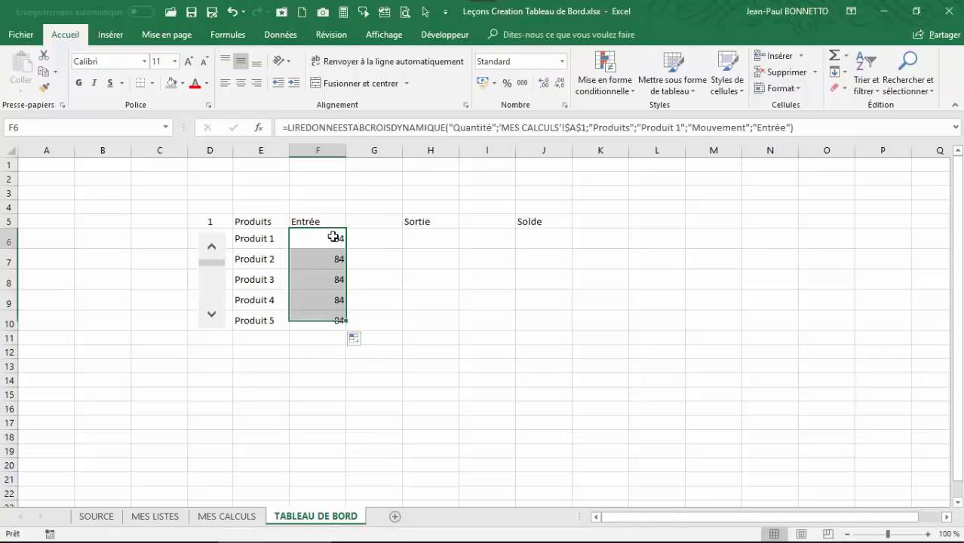
click(332, 260)
click(337, 337)
click(324, 236)
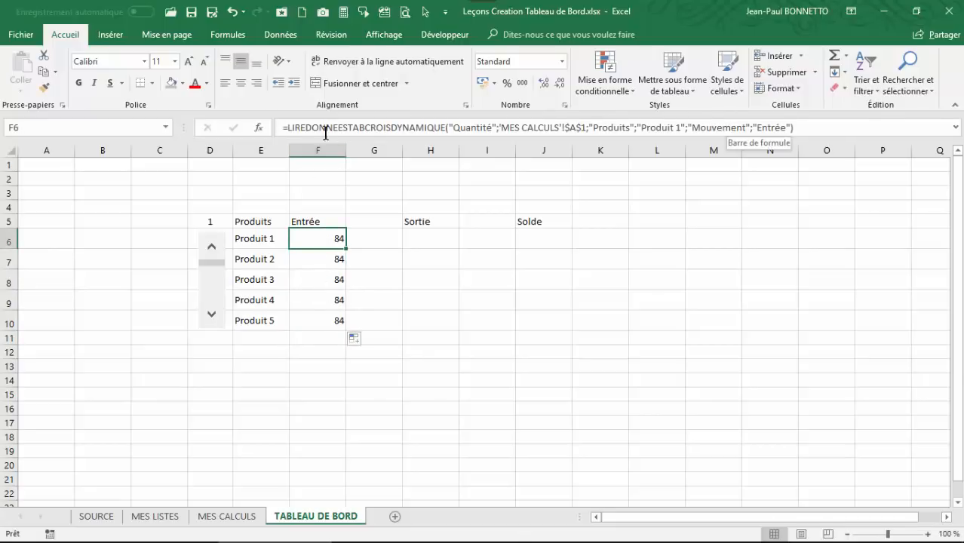
Examine the function arguments of the Entrée formulas in F6 and F7, especially the Élément1 item, without changing them
click(258, 128)
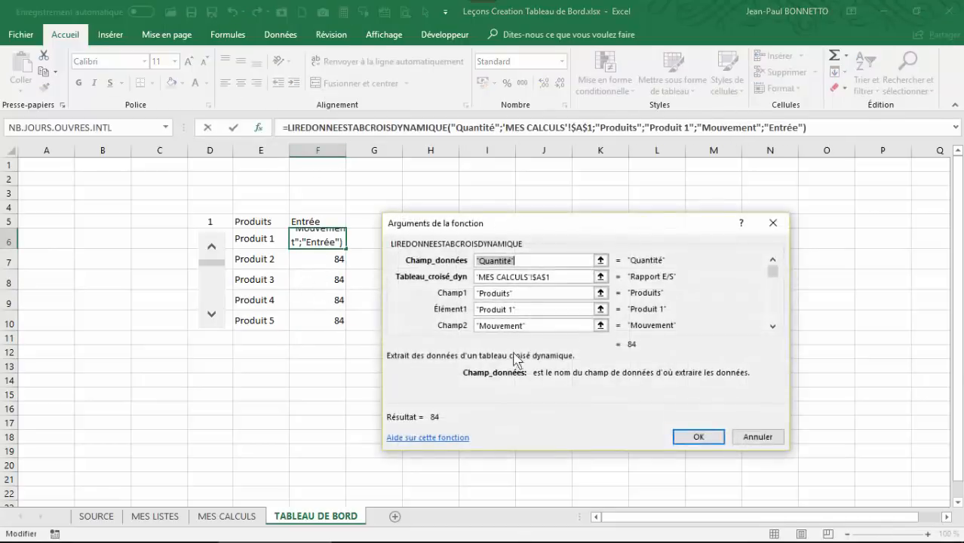
drag(640, 223, 659, 256)
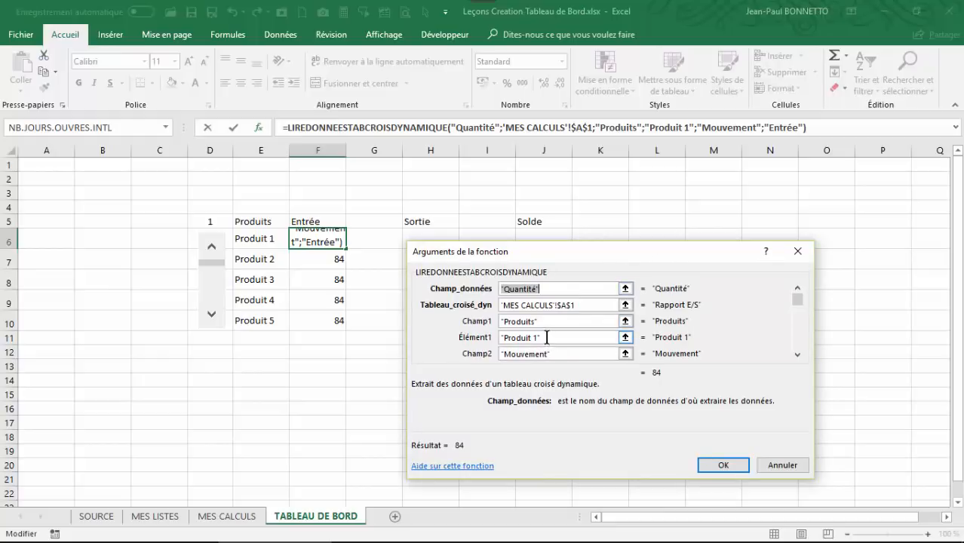
click(798, 252)
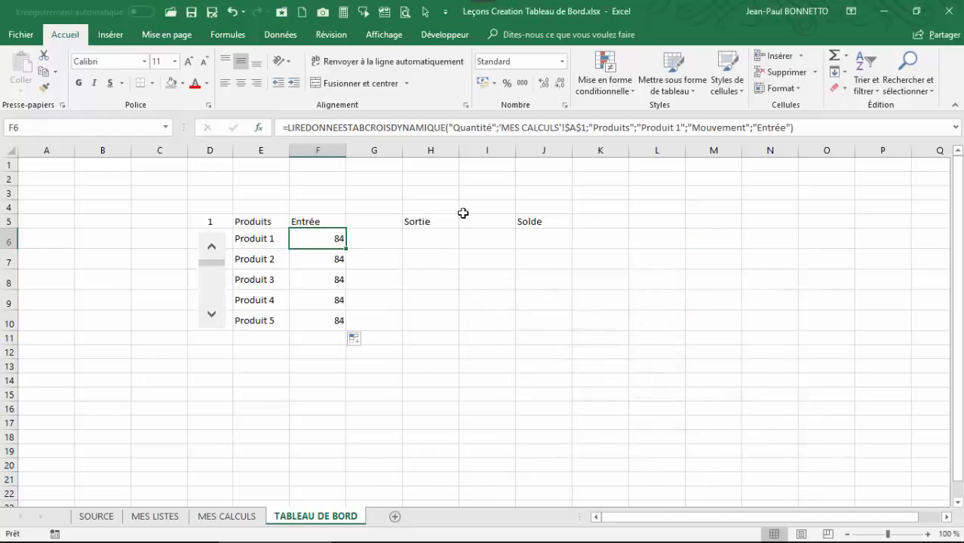
click(327, 259)
click(258, 129)
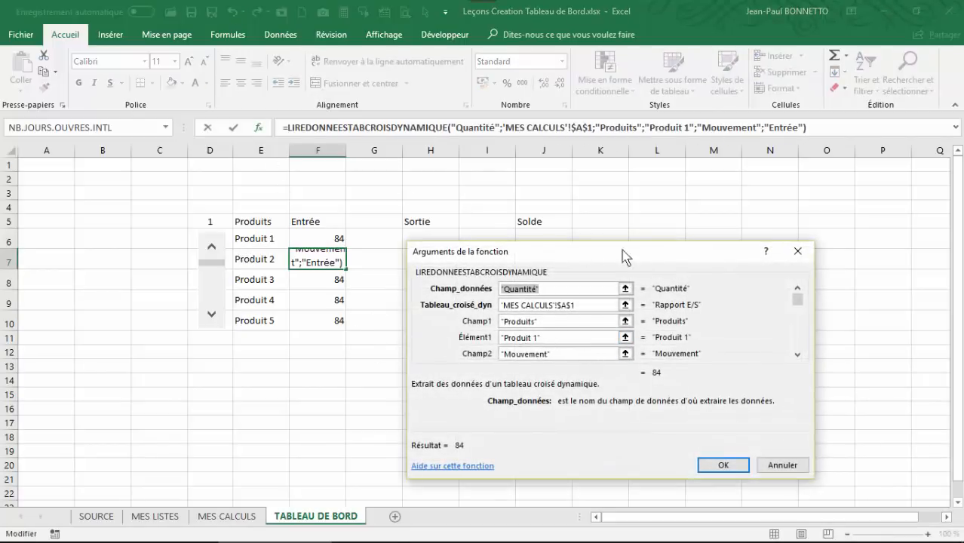
click(798, 251)
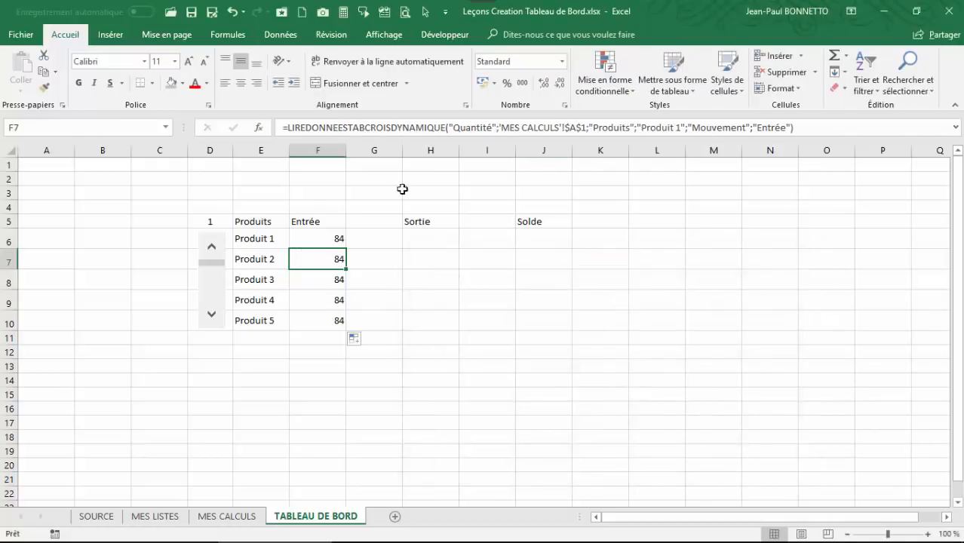
Replace the Élément1 argument "Produit 1" in the F6 formula with a reference to cell E6
click(330, 238)
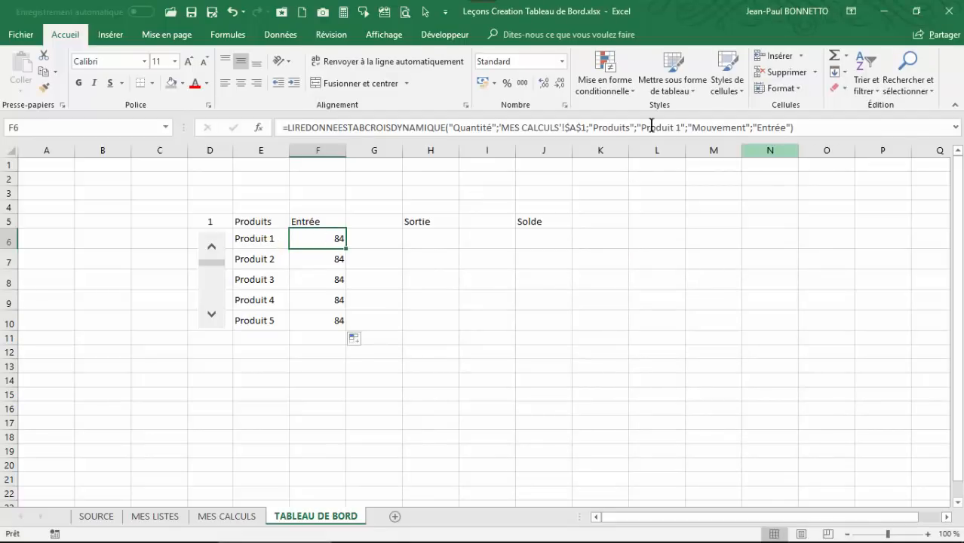
click(257, 128)
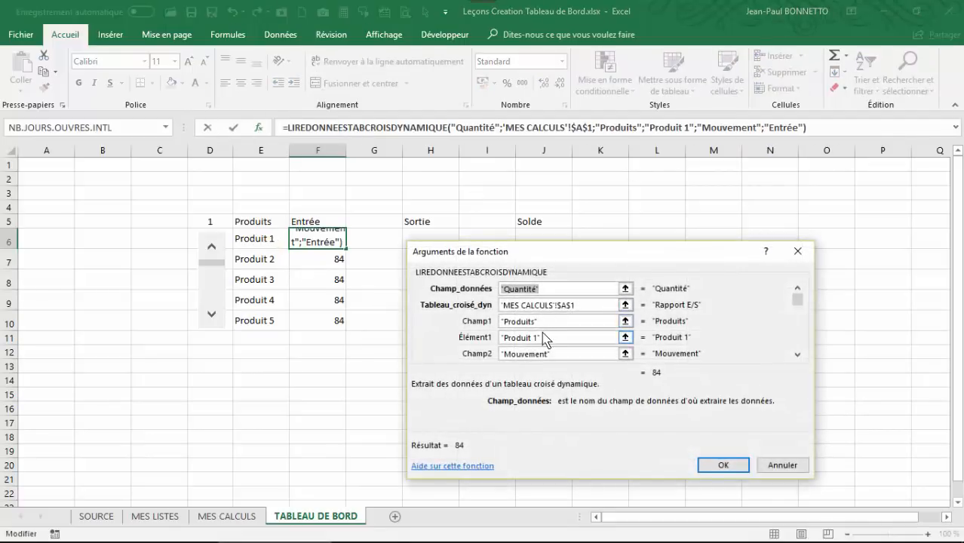
click(545, 337)
drag(568, 338, 417, 358)
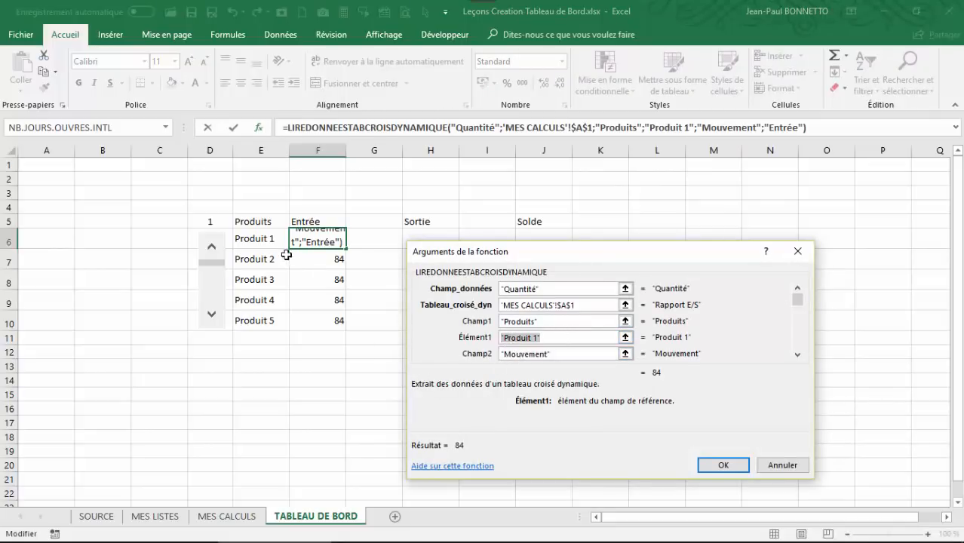
click(267, 239)
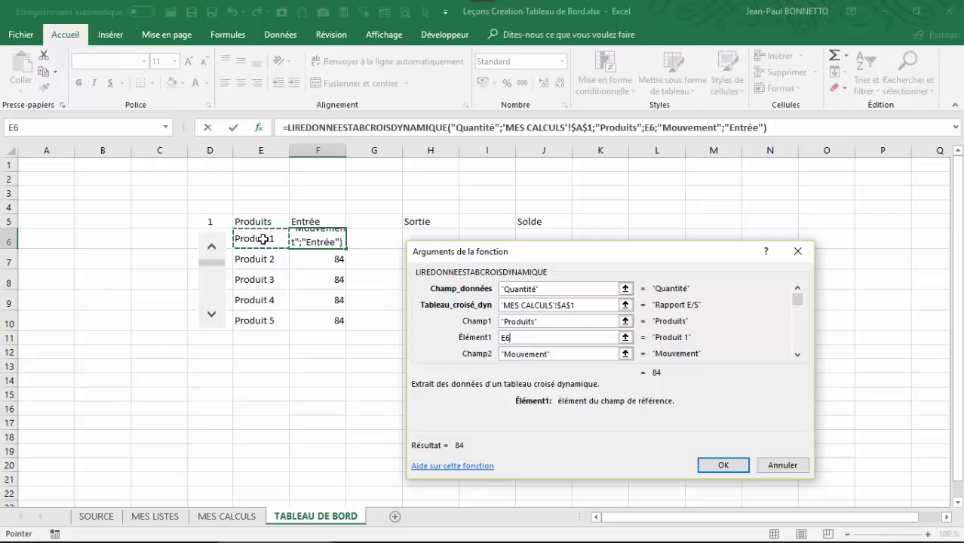
click(712, 465)
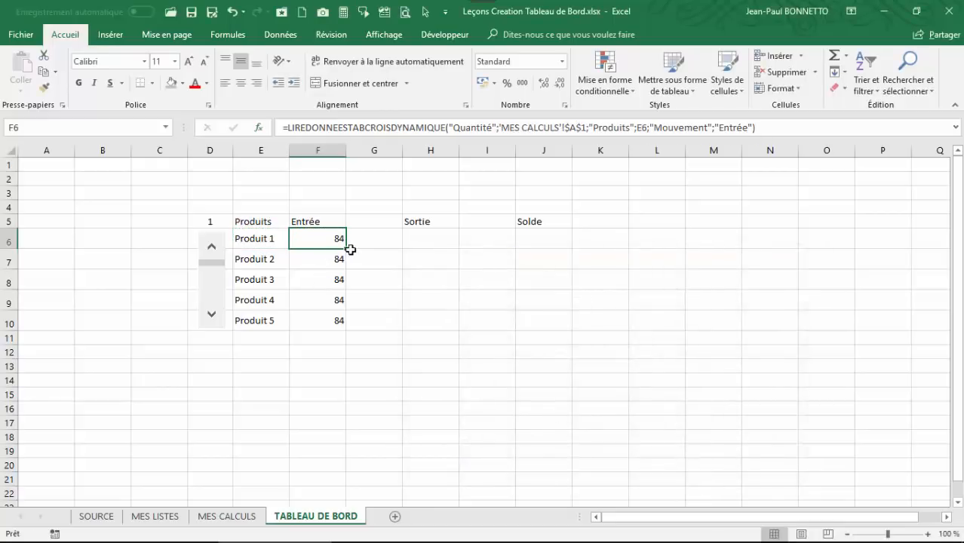
Copy the F6 formula down to F10 and check the product references in the copied Entrée formulas
drag(347, 247, 352, 332)
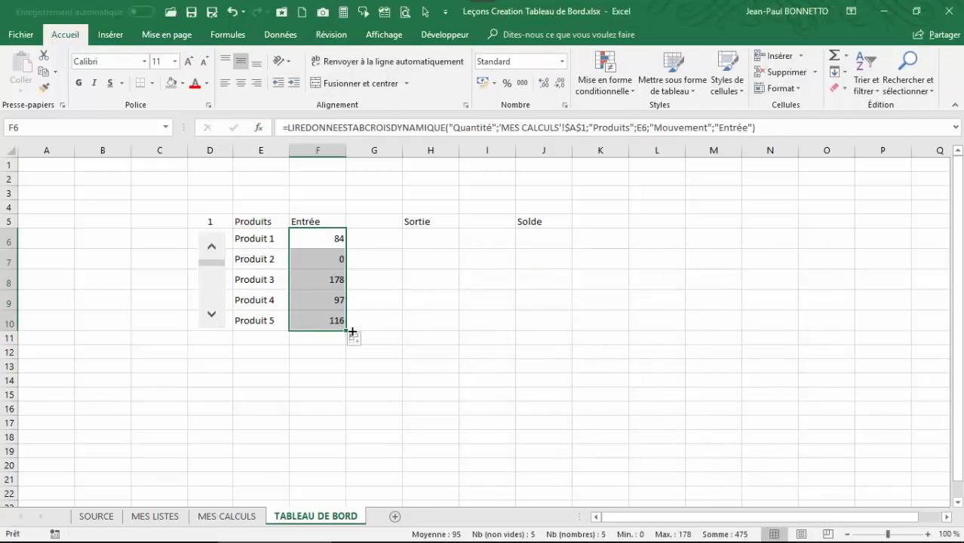
click(319, 238)
click(327, 276)
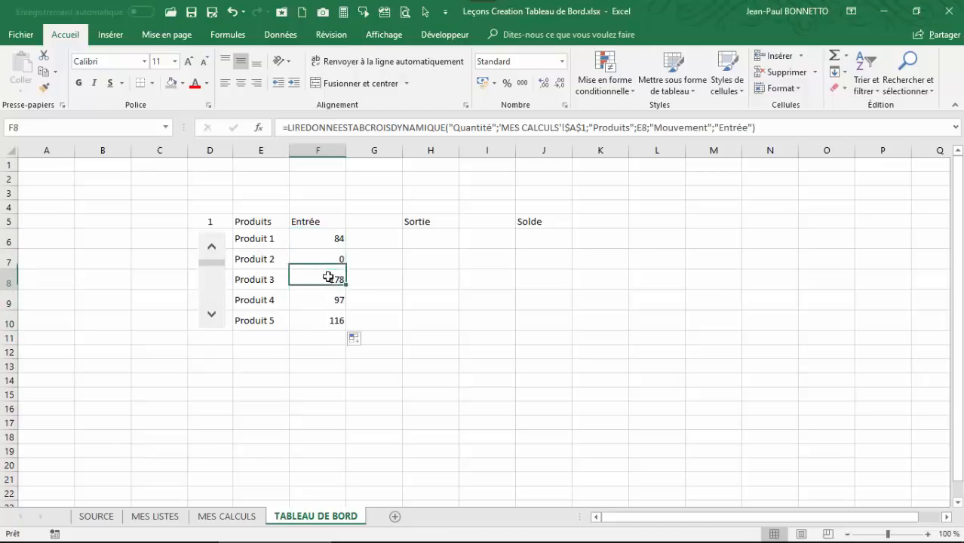
click(333, 325)
click(337, 254)
click(338, 240)
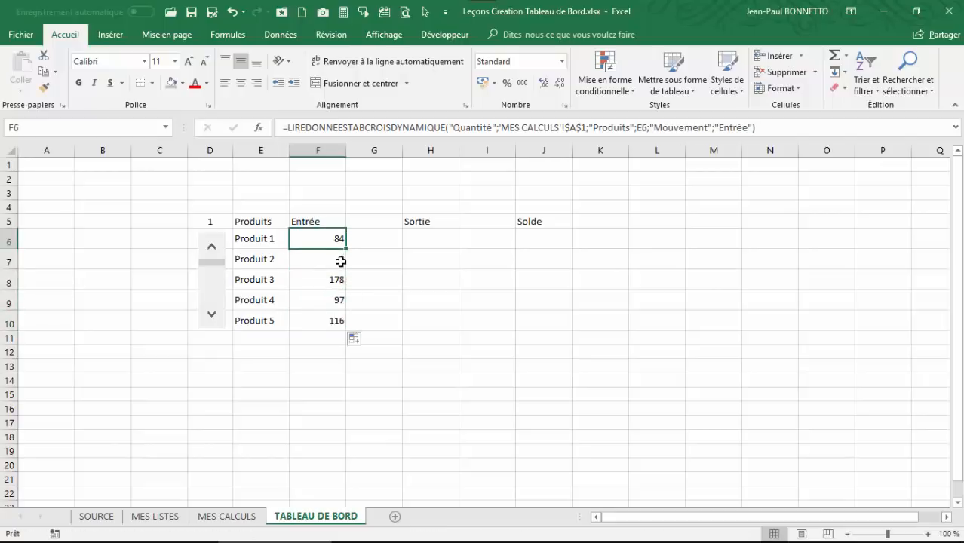
Compare the Produit 3 Entrée quantity in F8 with its entry in the MES CALCULS Rapport E/S pivot table
click(275, 279)
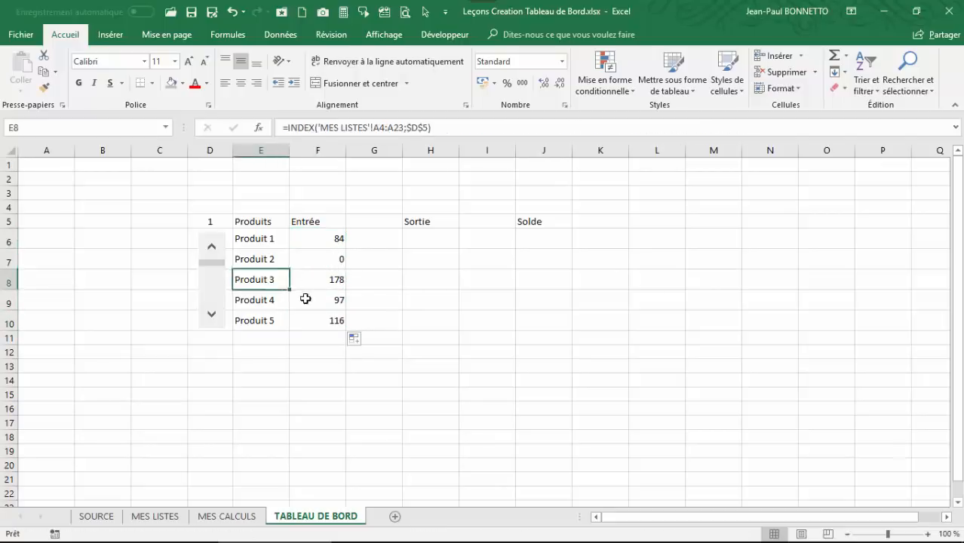
click(323, 285)
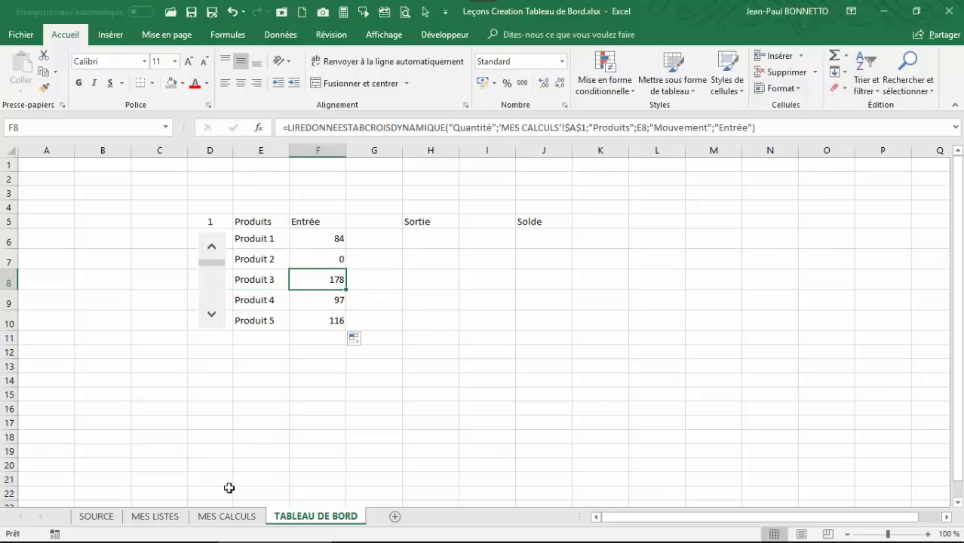
click(227, 516)
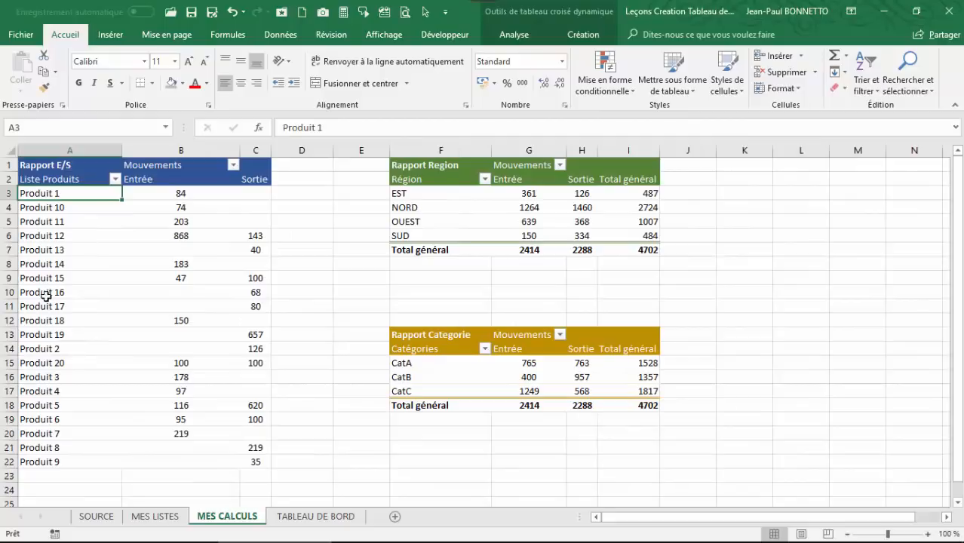
click(46, 377)
click(179, 378)
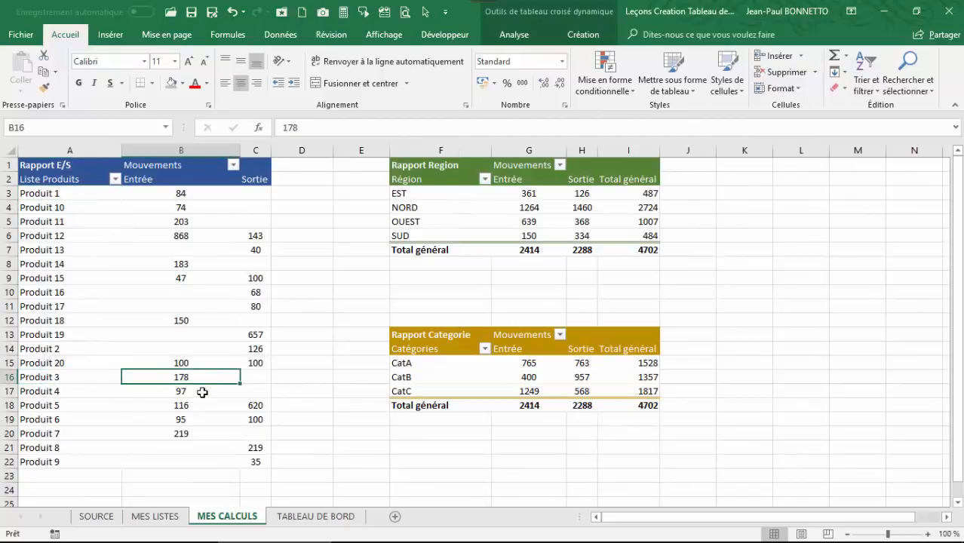
mouse_move(201, 393)
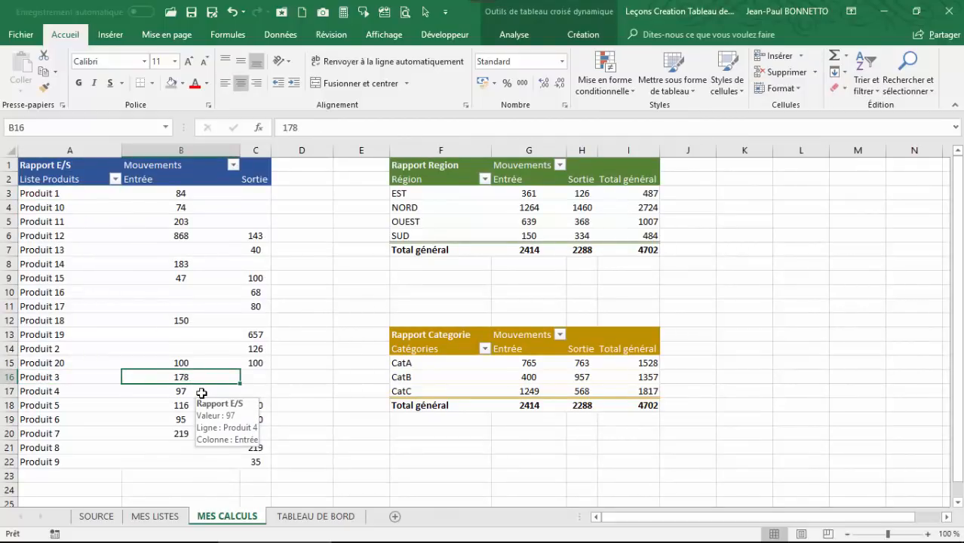
Test the Entrée formulas on TABLEAU DE BORD by scrolling the product list to Produit 10 and back to Produit 1
click(333, 516)
click(211, 315)
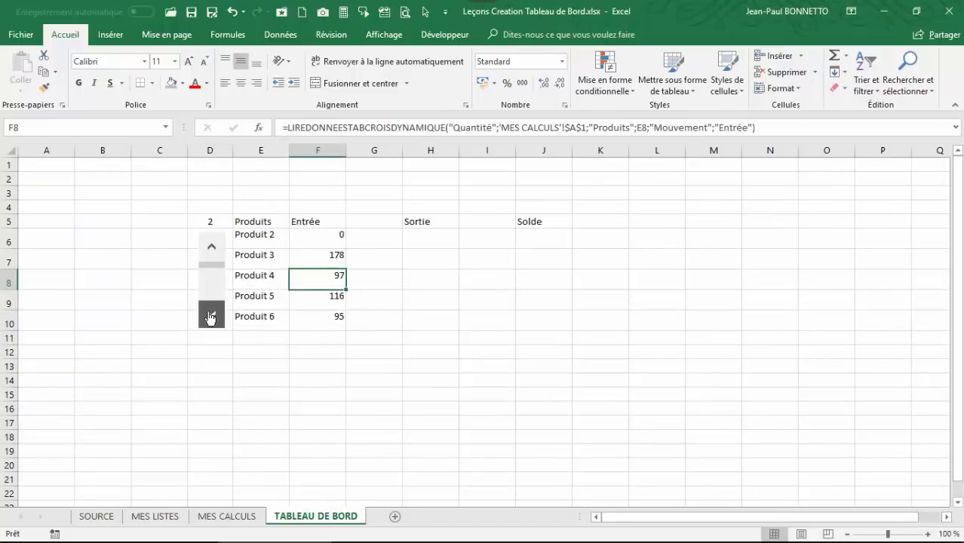
click(211, 315)
click(211, 316)
click(211, 317)
click(211, 316)
click(212, 316)
click(212, 316)
click(211, 316)
click(212, 317)
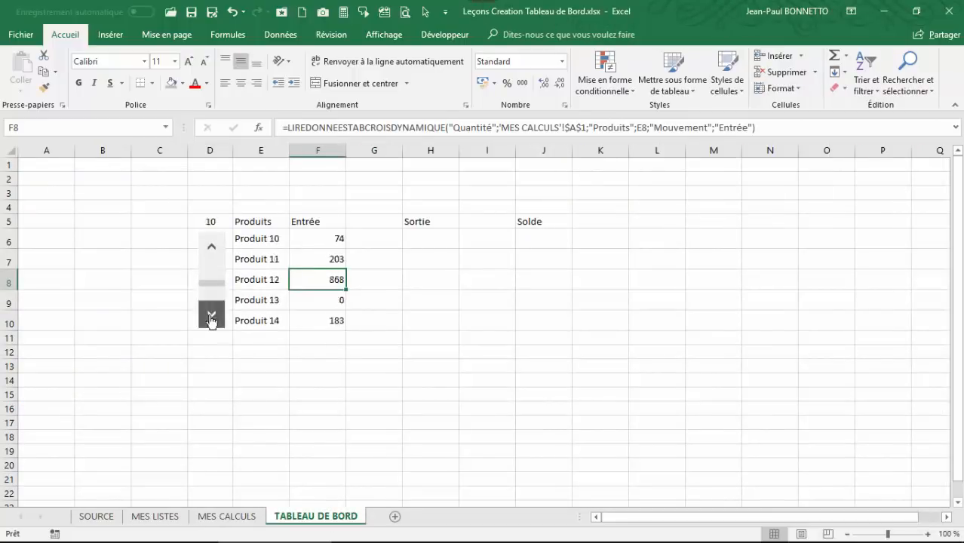
click(211, 249)
click(212, 250)
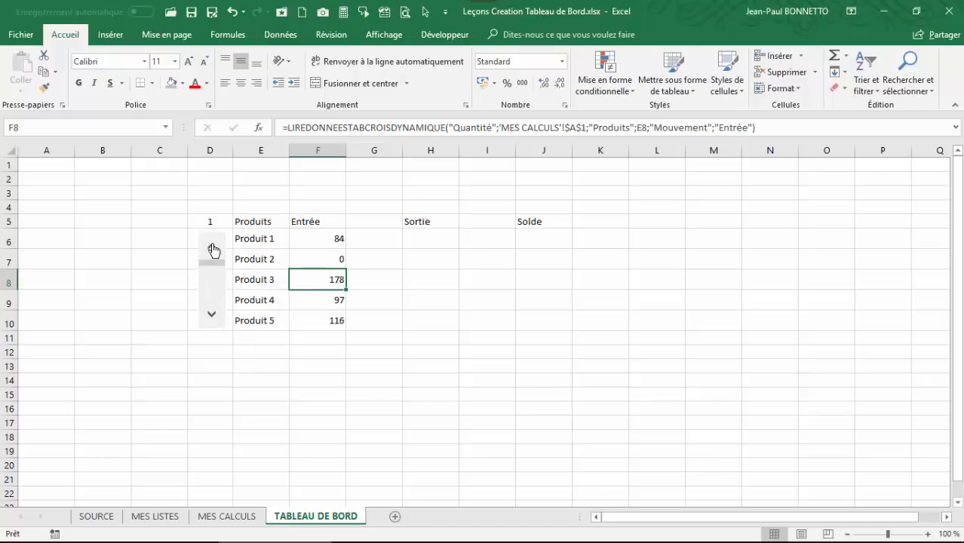
Enter a formula in H6 that retrieves Produit 1's Sortie quantity from cell C3 of the MES CALCULS pivot table
click(434, 240)
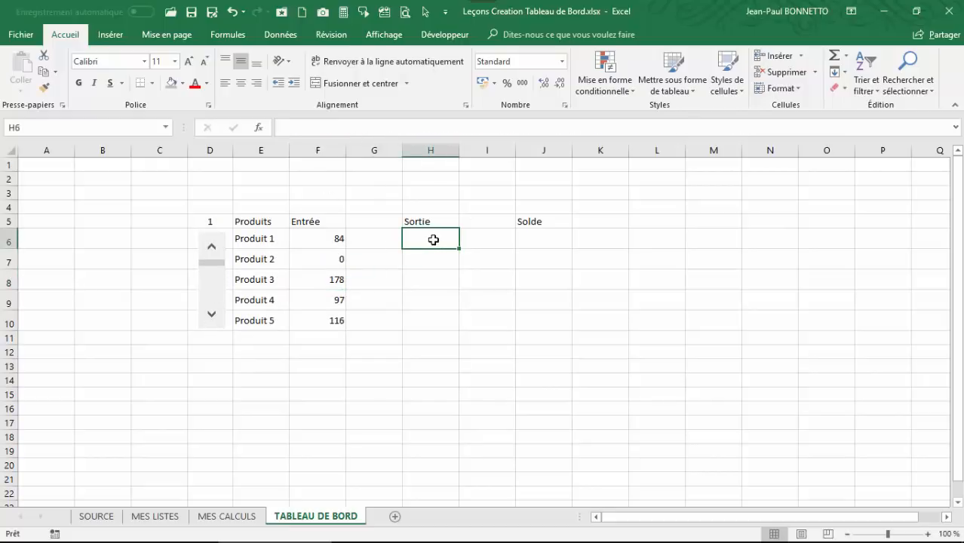
text(=)
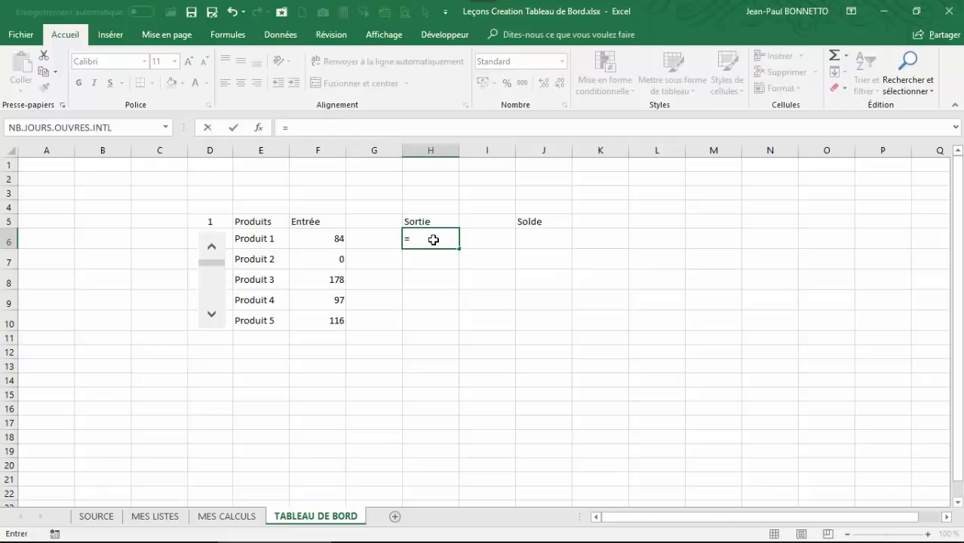
click(226, 516)
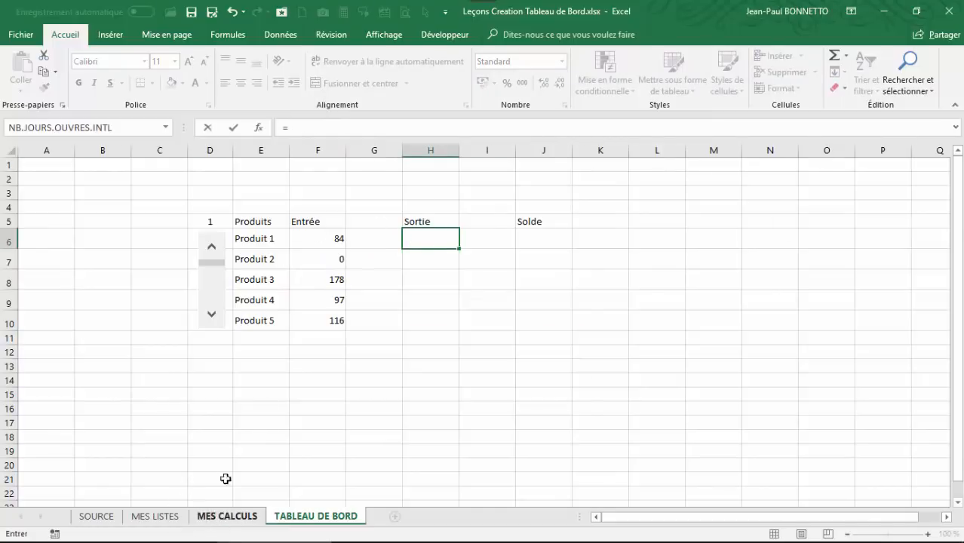
click(248, 194)
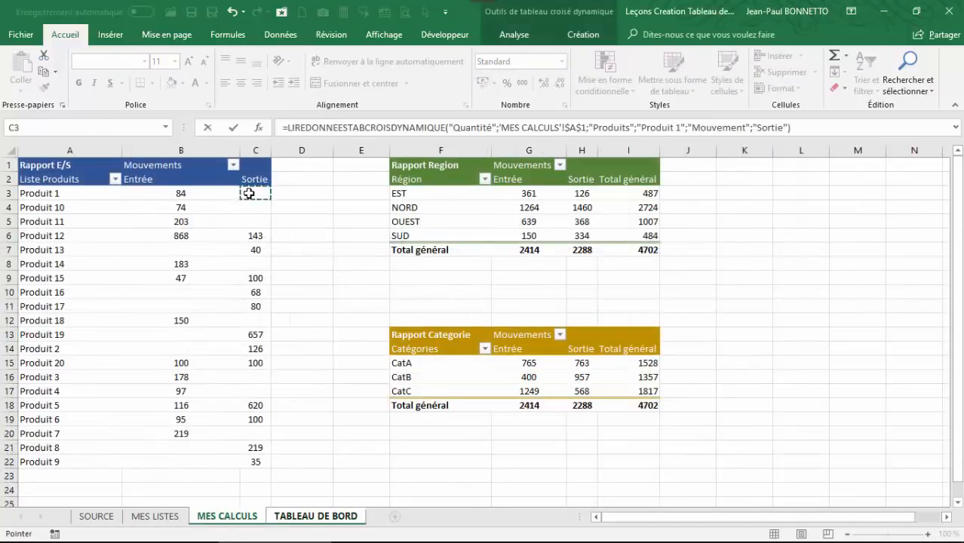
key(Return)
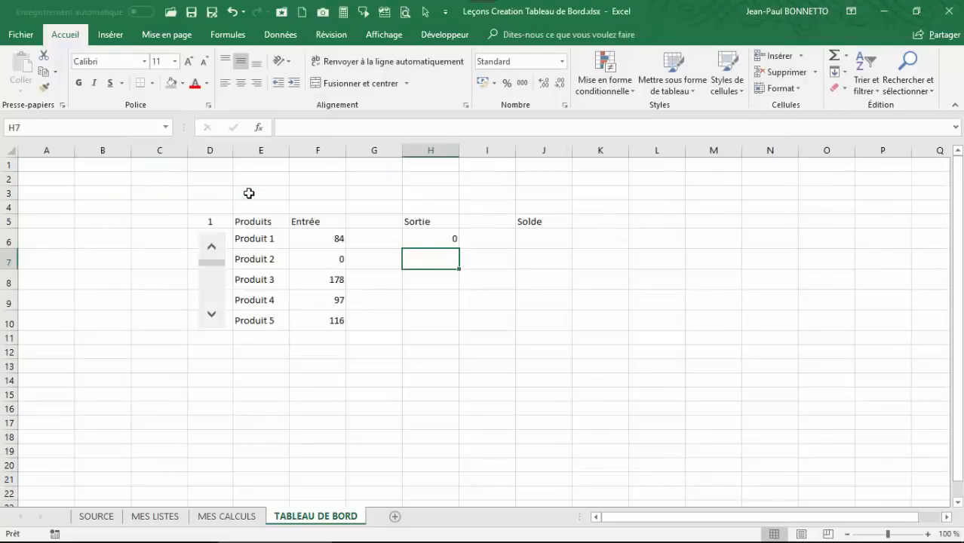
Copy the H6 formula with the fixed "Produit 1" item down the Sortie column and clear the surplus copy in H11
click(420, 236)
drag(459, 249, 448, 338)
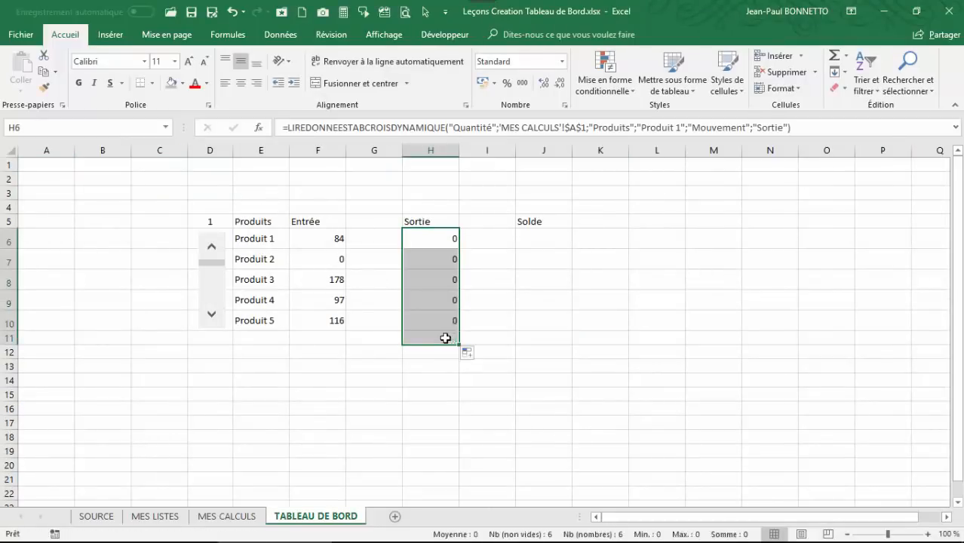
click(448, 338)
key(Delete)
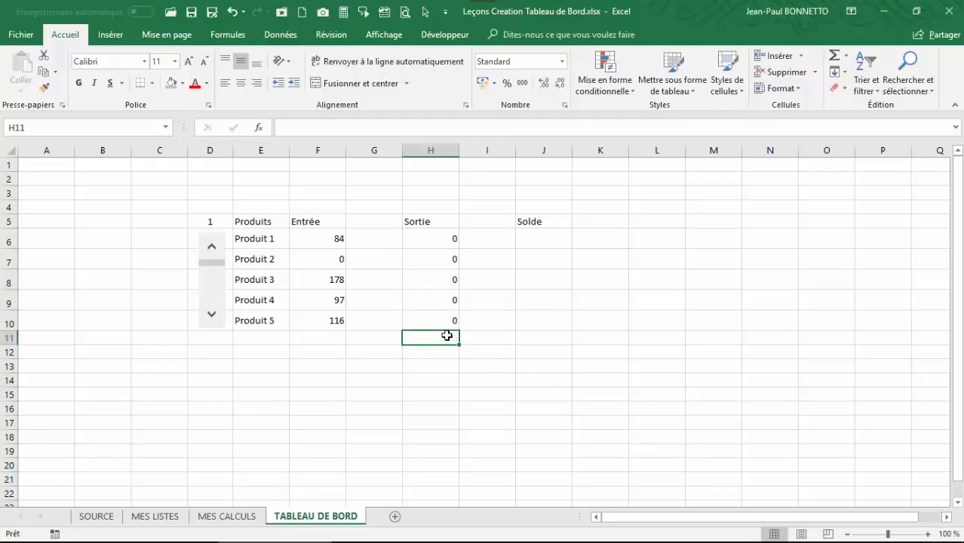
click(422, 258)
Replace the Élément1 argument "Produit 1" in the H6 Sortie formula with a reference to cell E6
click(428, 238)
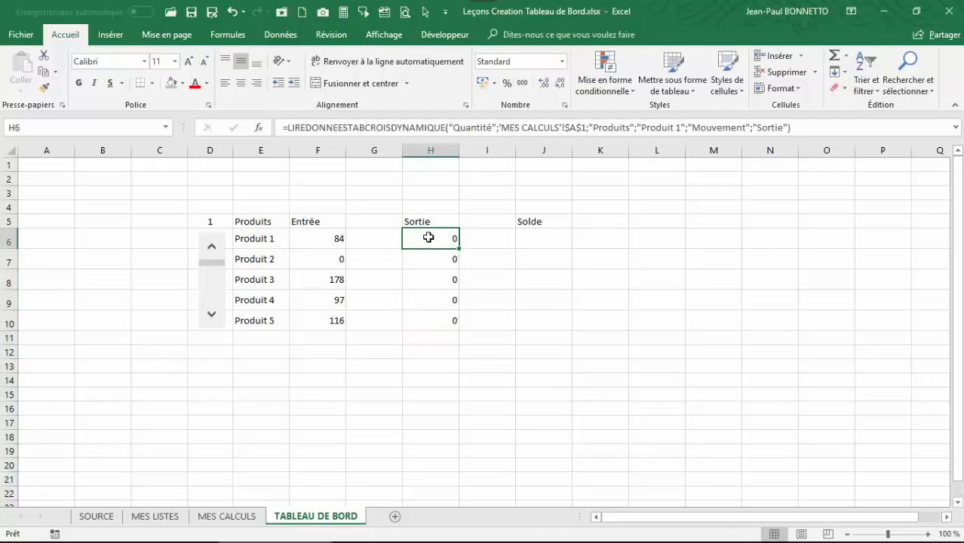
click(261, 130)
click(562, 338)
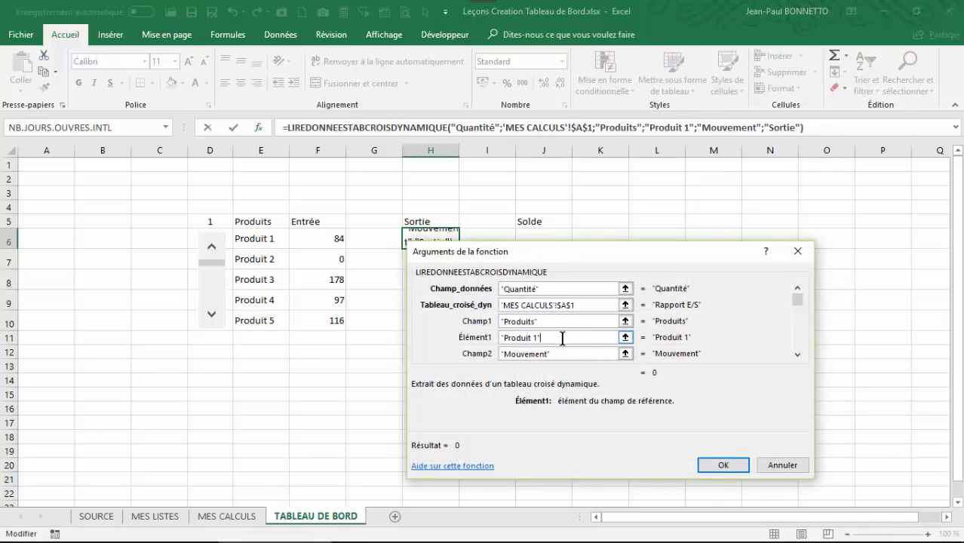
drag(562, 337, 456, 345)
key(Delete)
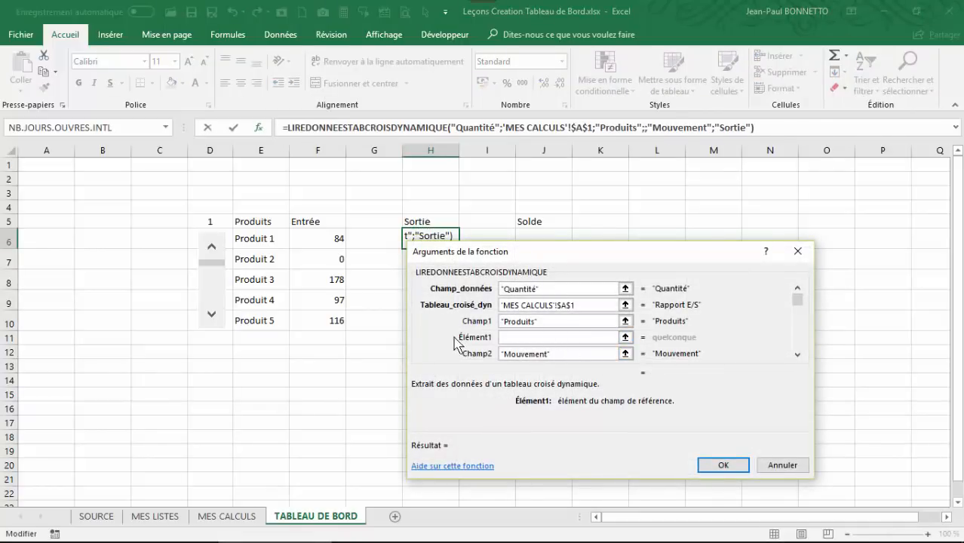
click(255, 241)
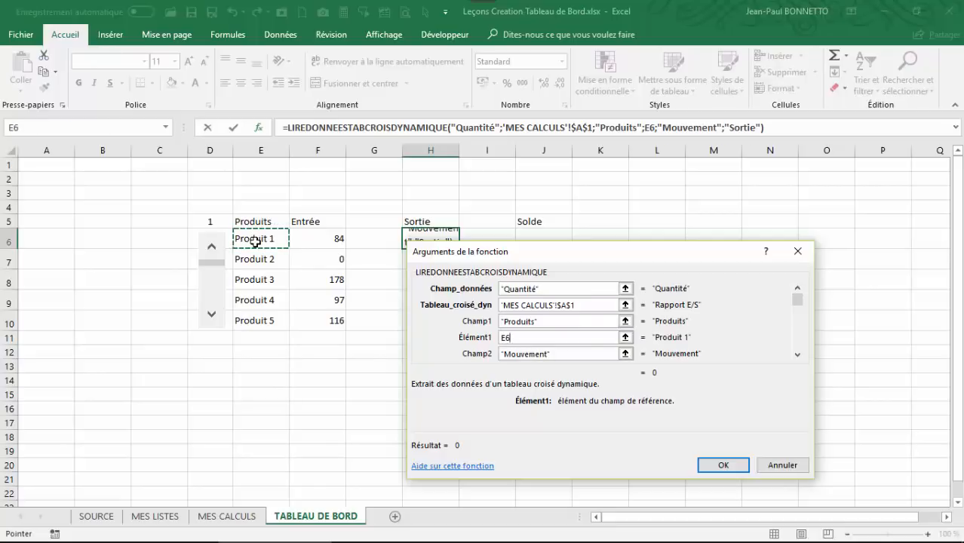
key(Return)
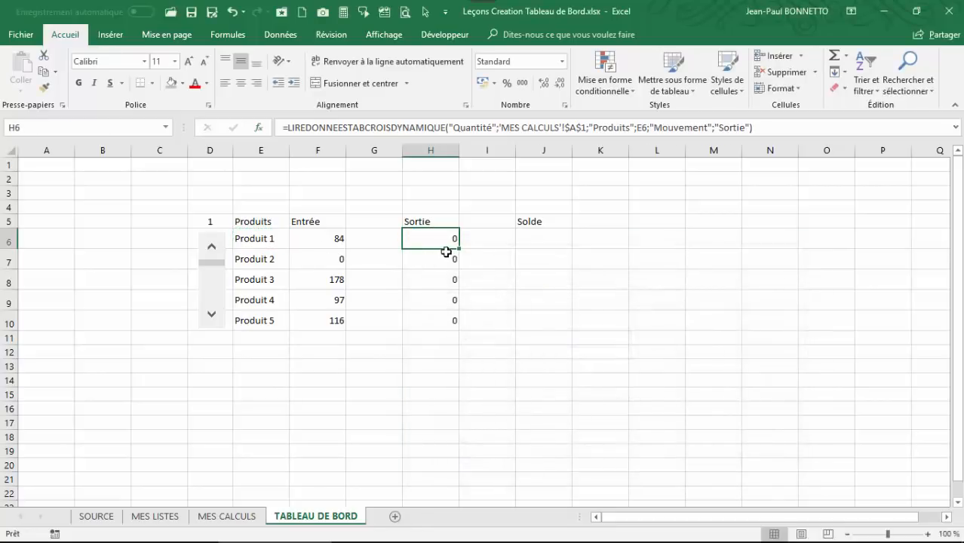
Copy the H6 formula down to H10 and test the Sortie column by scrolling the product list down and back to Produit 1
drag(458, 248, 457, 324)
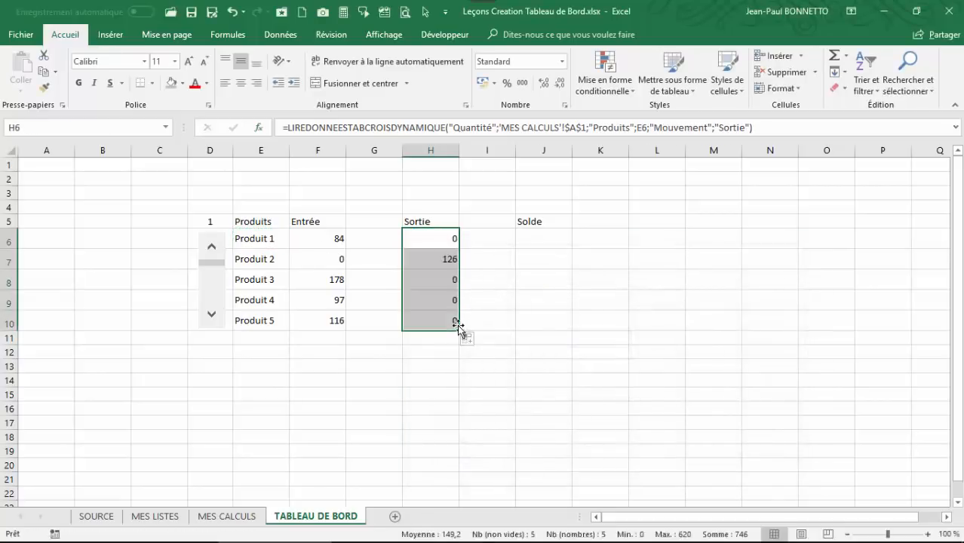
click(212, 314)
click(213, 314)
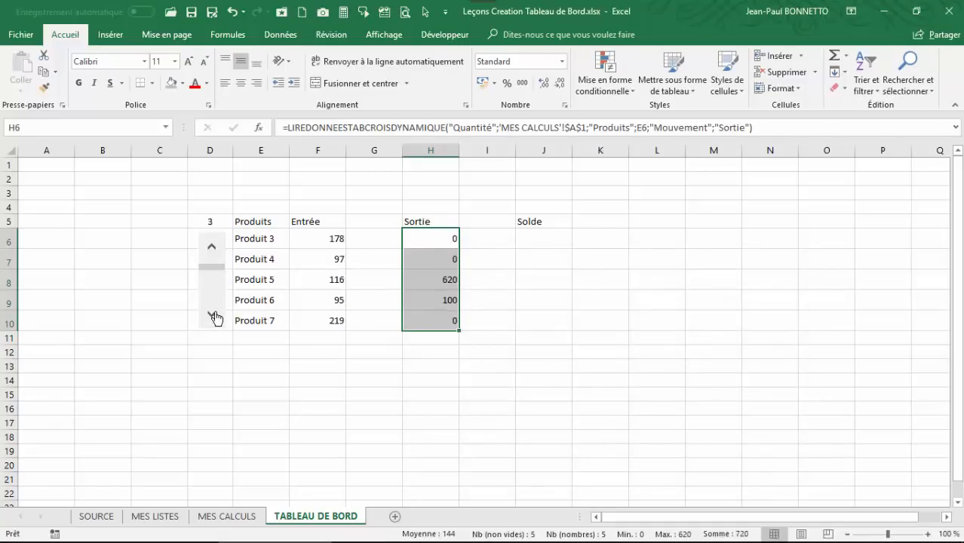
click(213, 315)
click(212, 314)
click(213, 315)
click(213, 315)
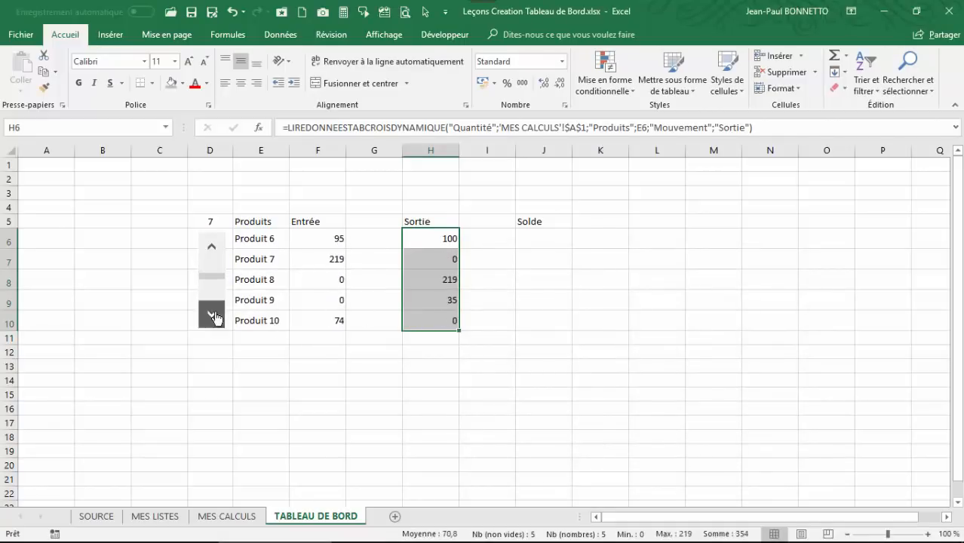
click(212, 247)
click(211, 248)
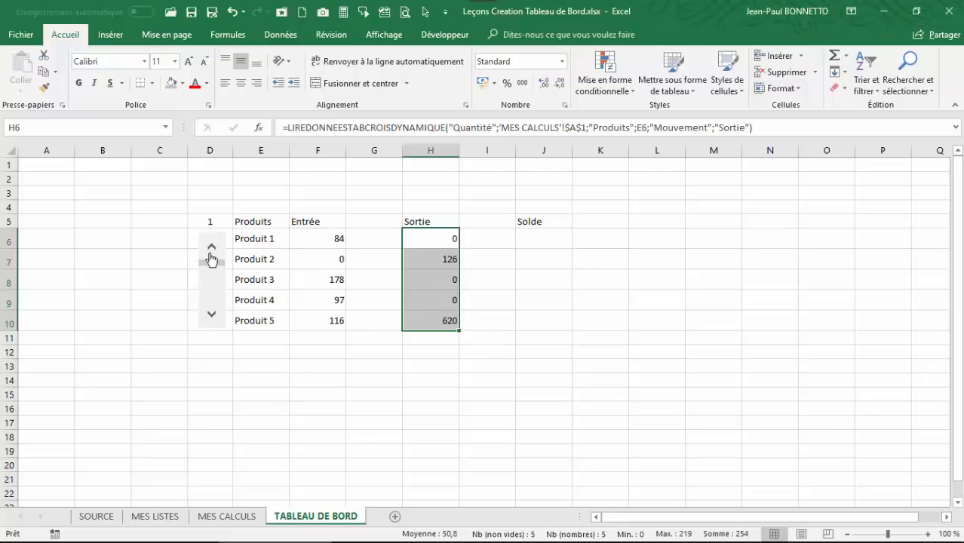
click(348, 355)
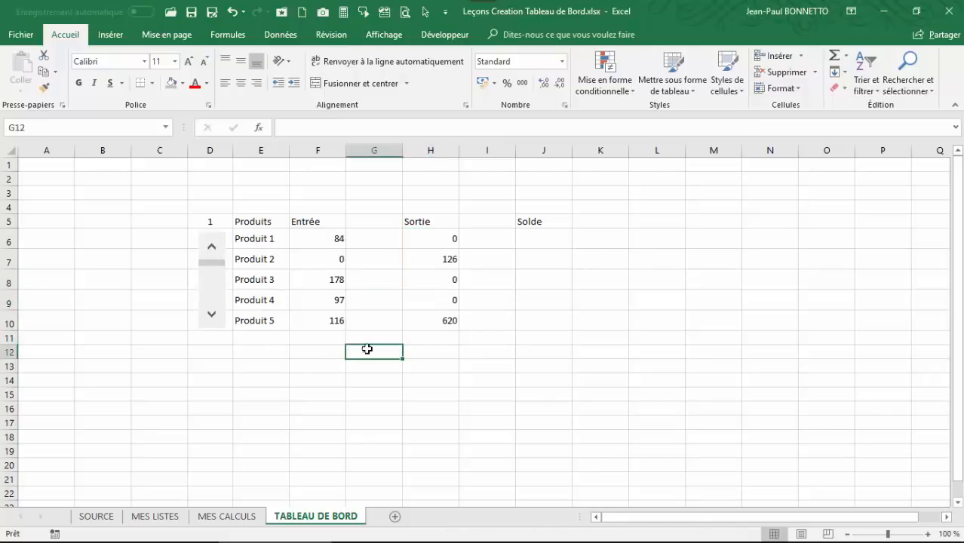
Centre the contents of F5:H10 and the Solde header in J5 horizontally
click(314, 211)
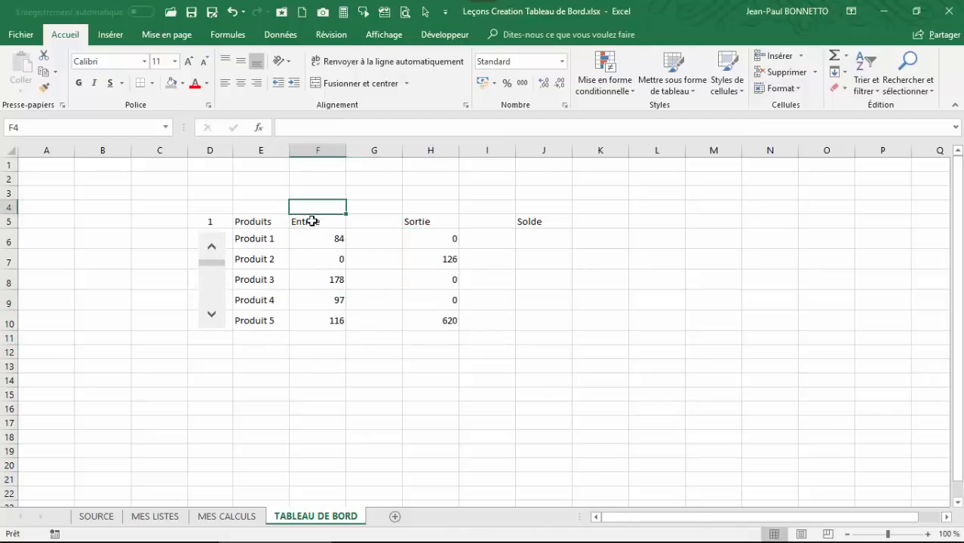
drag(312, 221, 446, 321)
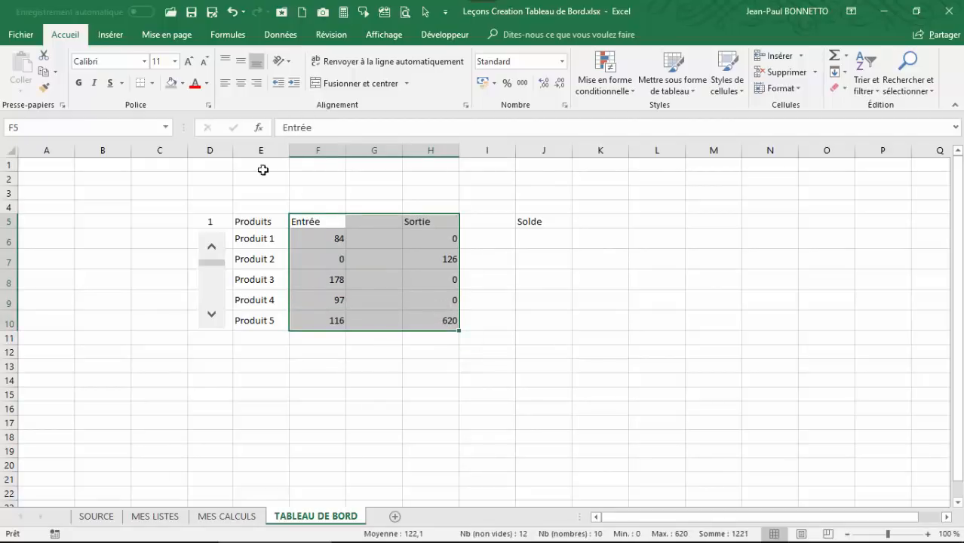
click(239, 83)
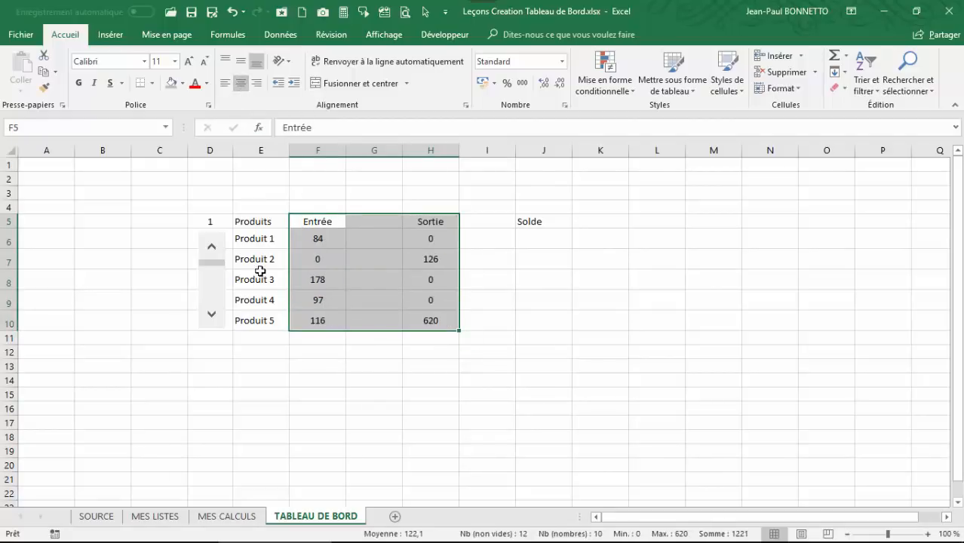
click(533, 226)
click(241, 83)
drag(507, 301, 508, 286)
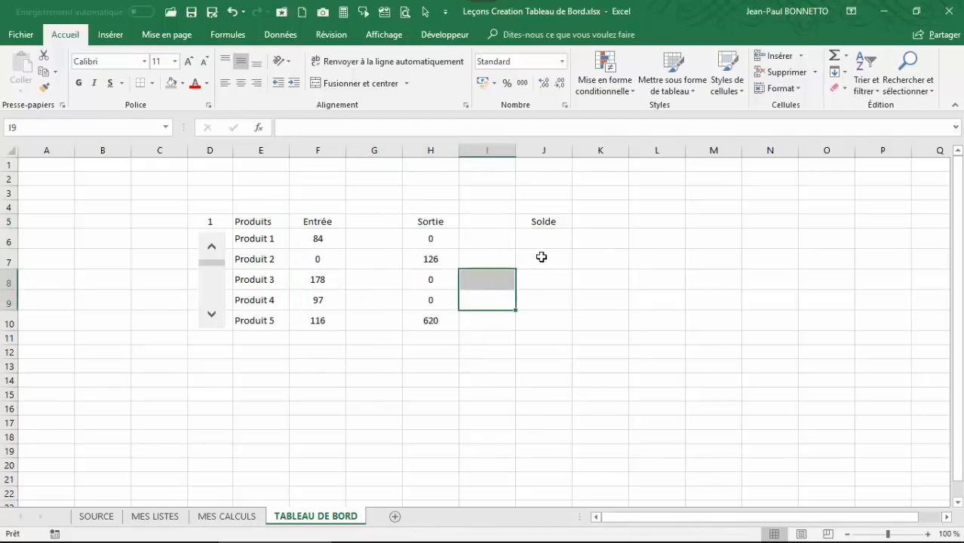
Wrap the F6 Entrée formula in SIERREUR with "" as the error value and copy it down to F10
click(542, 242)
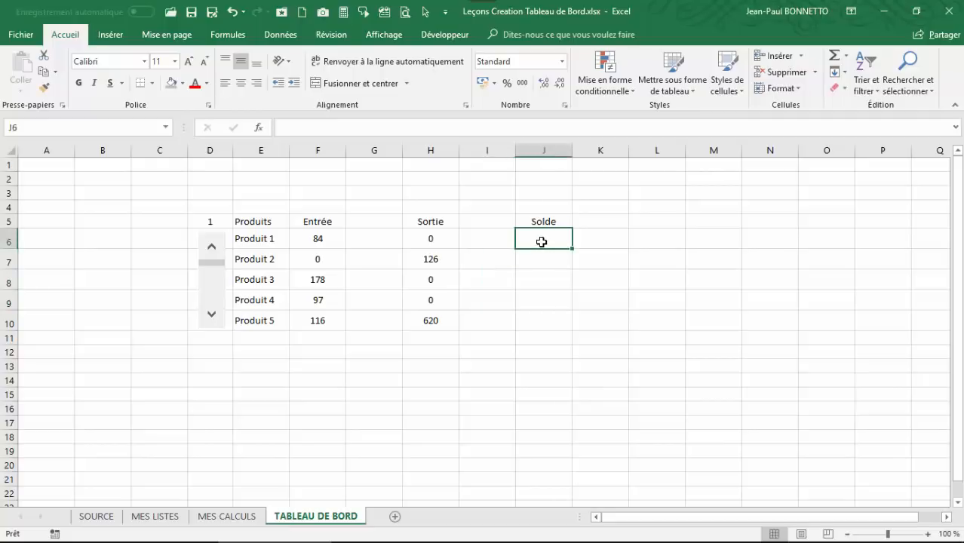
click(307, 253)
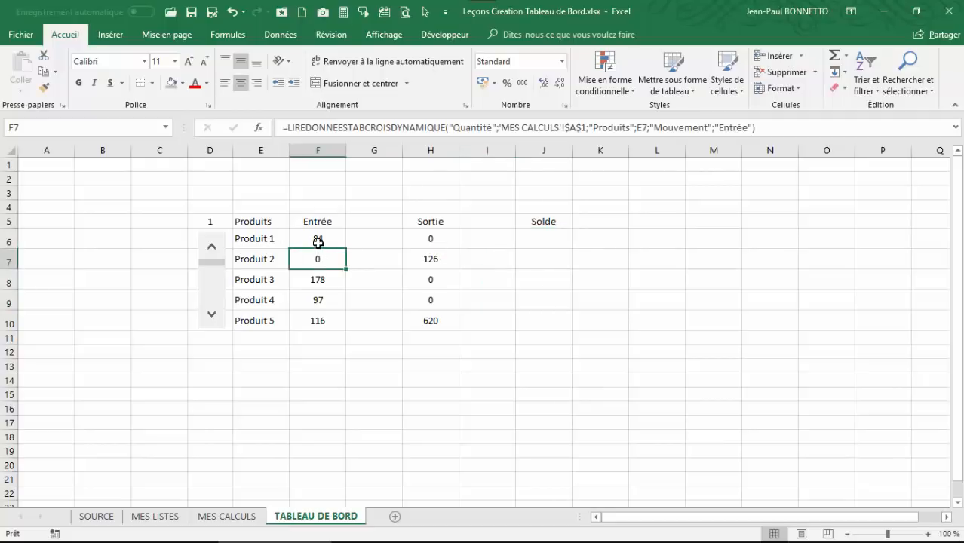
click(318, 239)
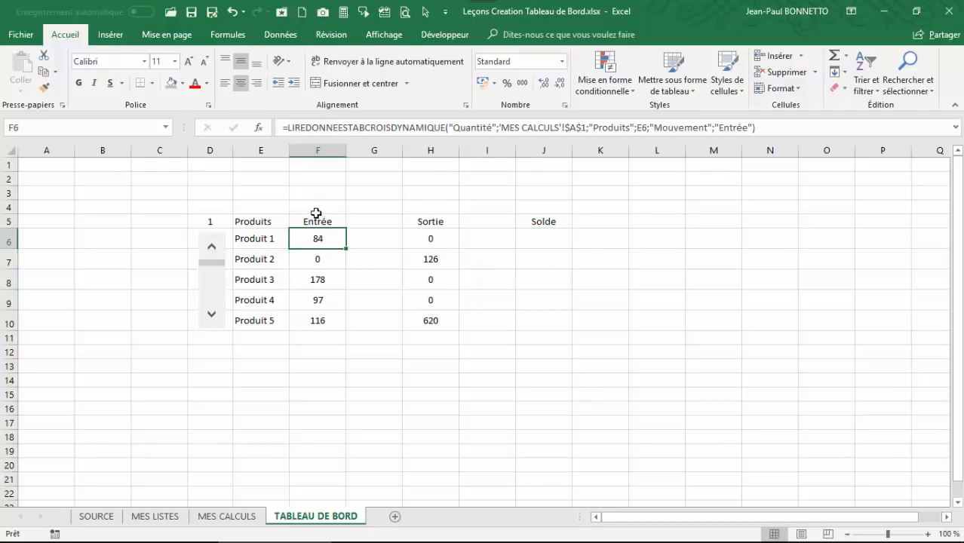
click(287, 128)
click(313, 126)
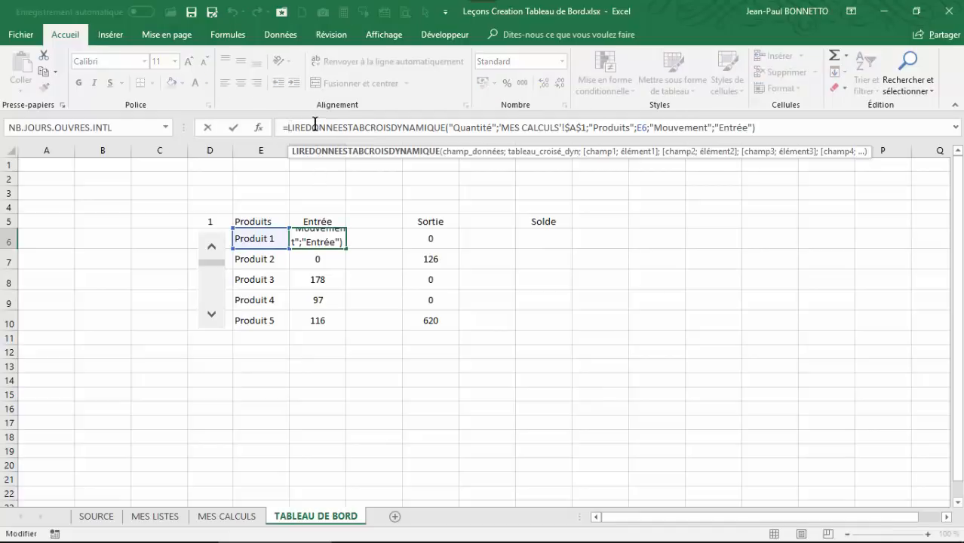
click(289, 128)
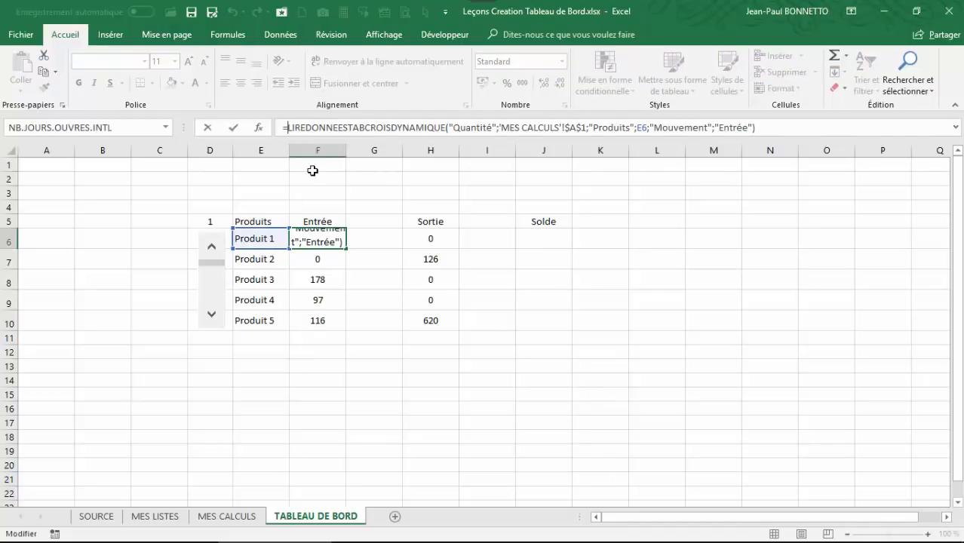
text(si)
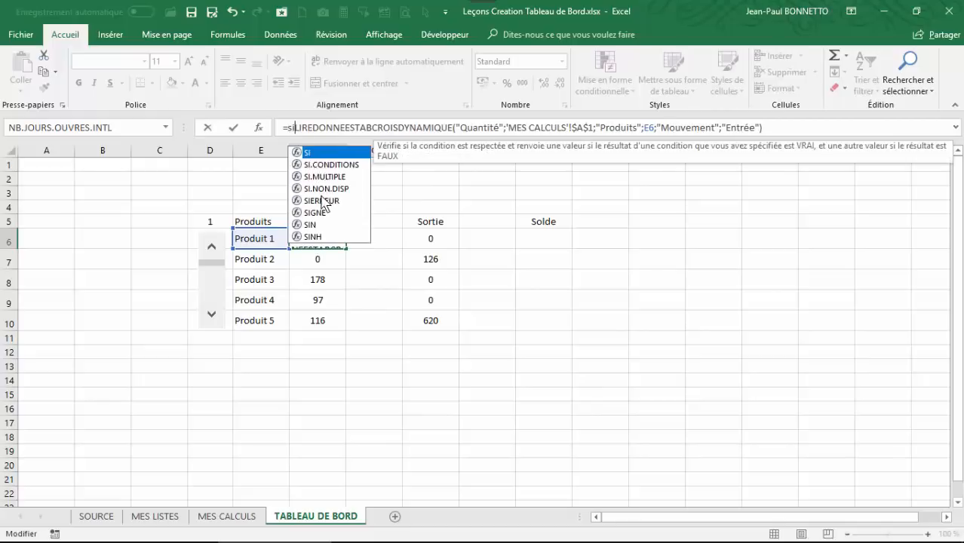
double_click(321, 201)
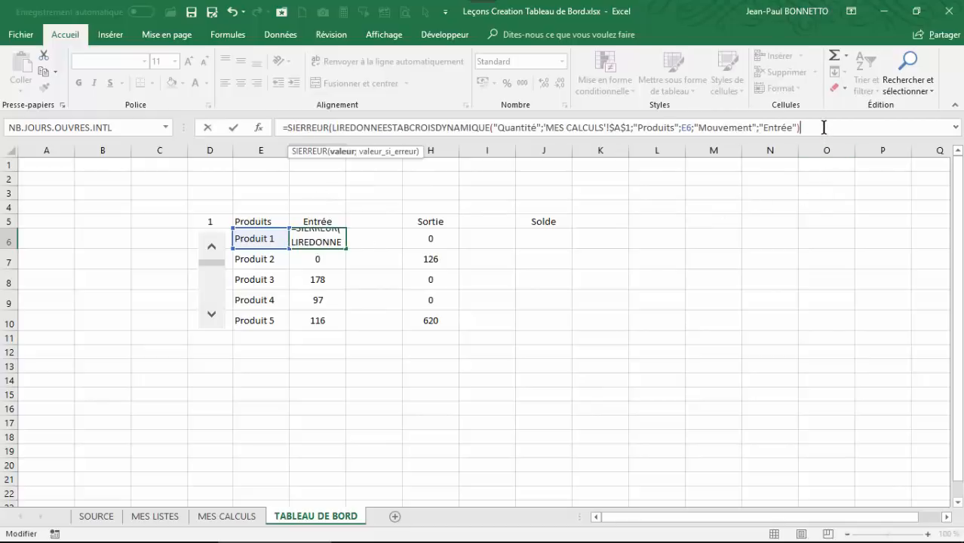
text(;""))
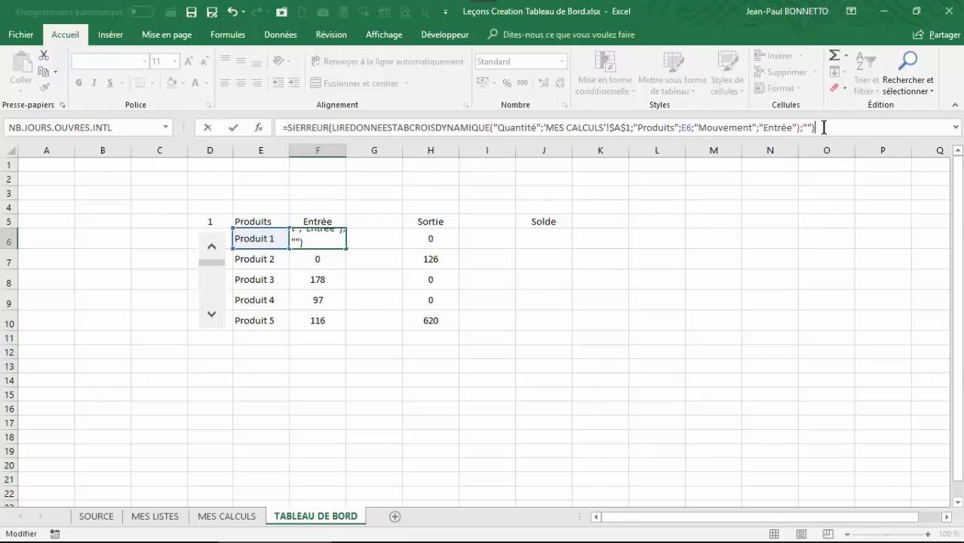
key(Return)
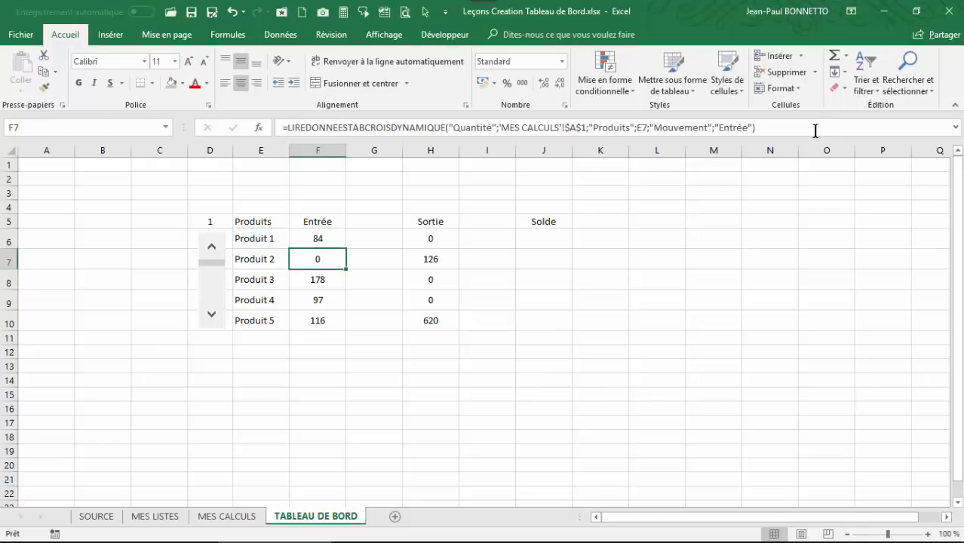
click(320, 239)
drag(346, 249, 350, 323)
Wrap the H6 Sortie formula in SIERREUR with "" as the error value and copy it down to H10
click(444, 236)
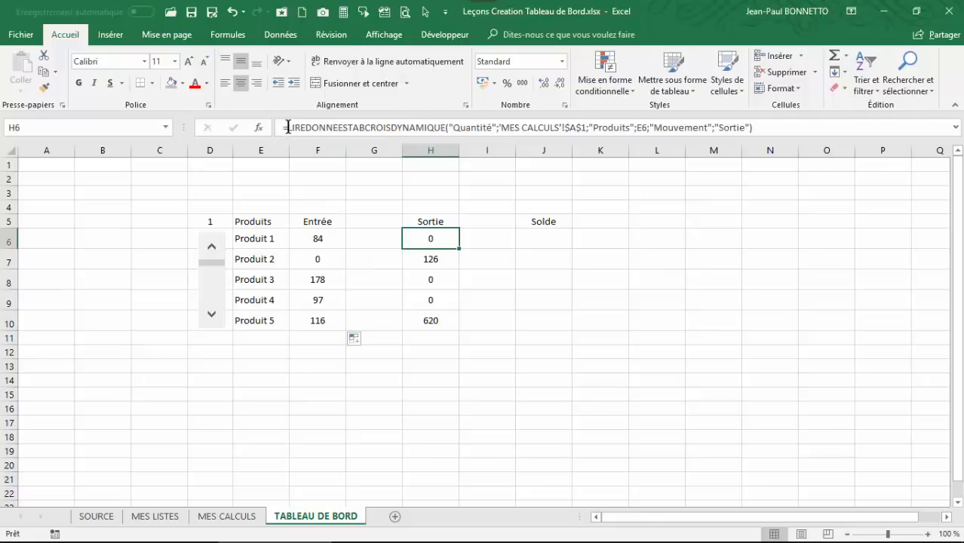
click(289, 128)
text(si)
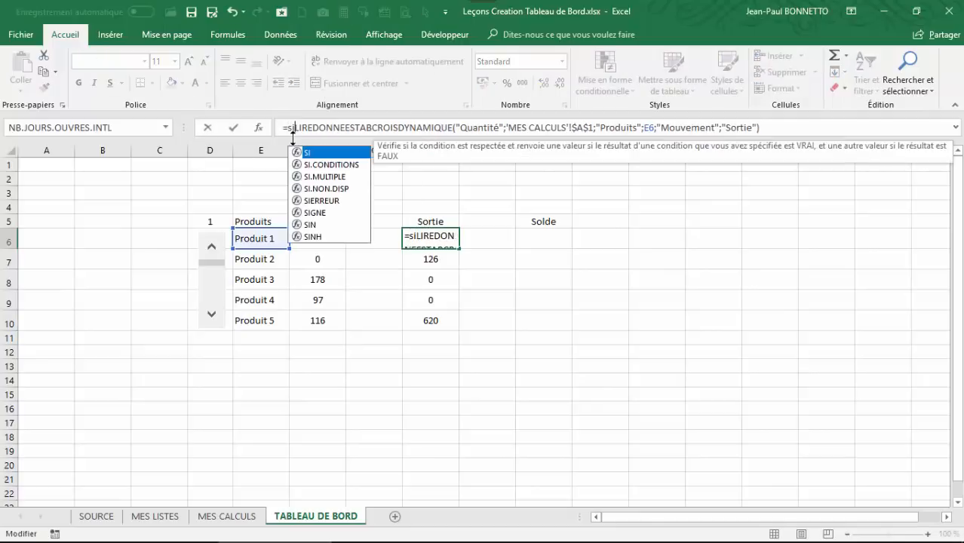
double_click(305, 201)
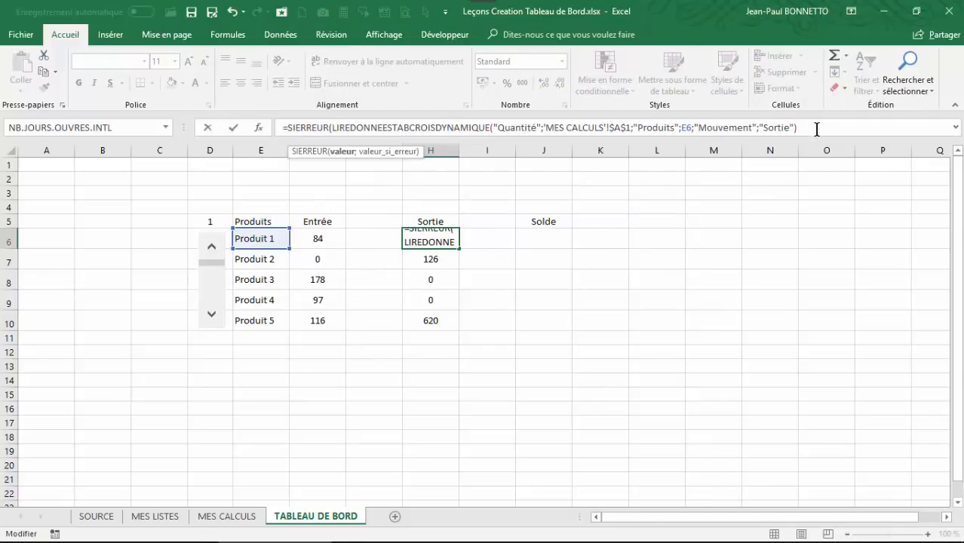
text(;""))
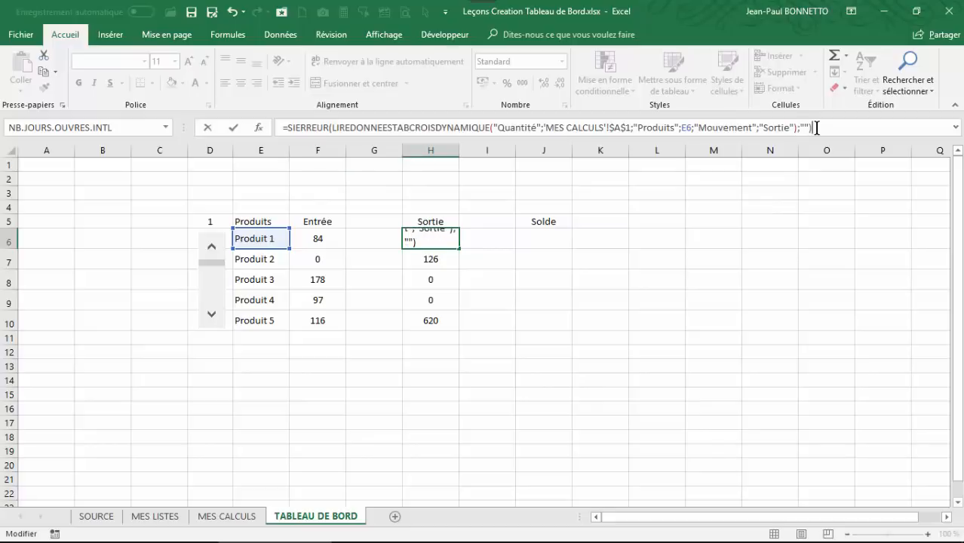
key(Return)
click(430, 239)
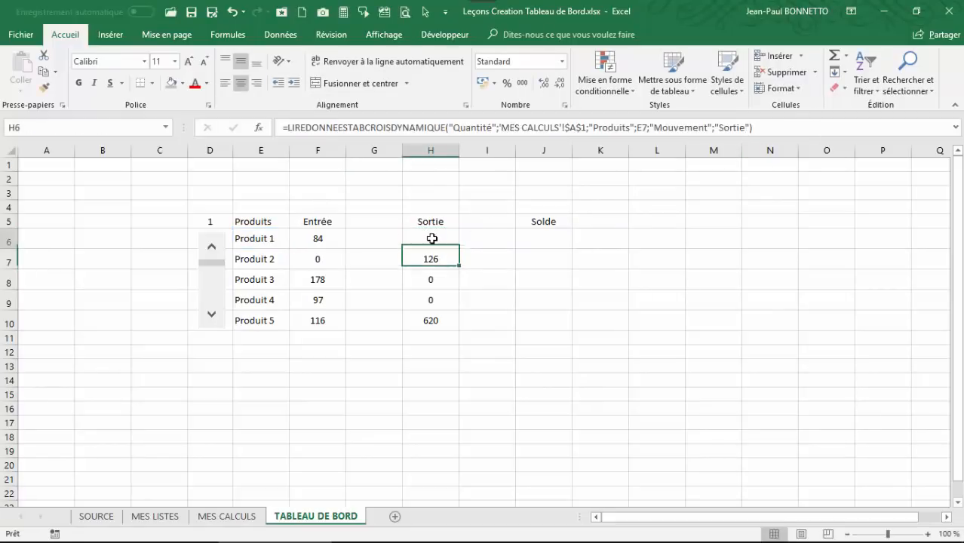
drag(460, 249, 461, 323)
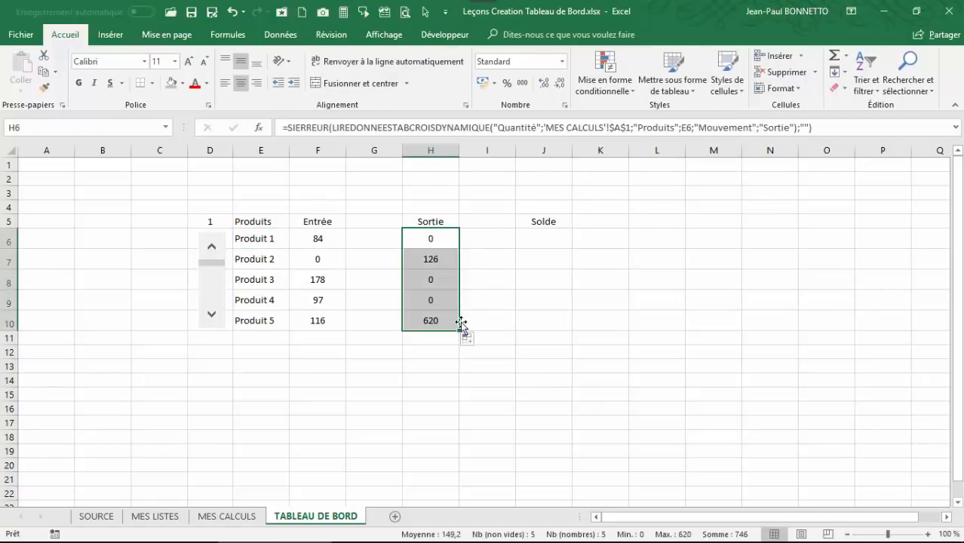
Scroll the product list down until it starts at Produit 9 to check the Entrée and Sortie columns
click(212, 316)
click(212, 315)
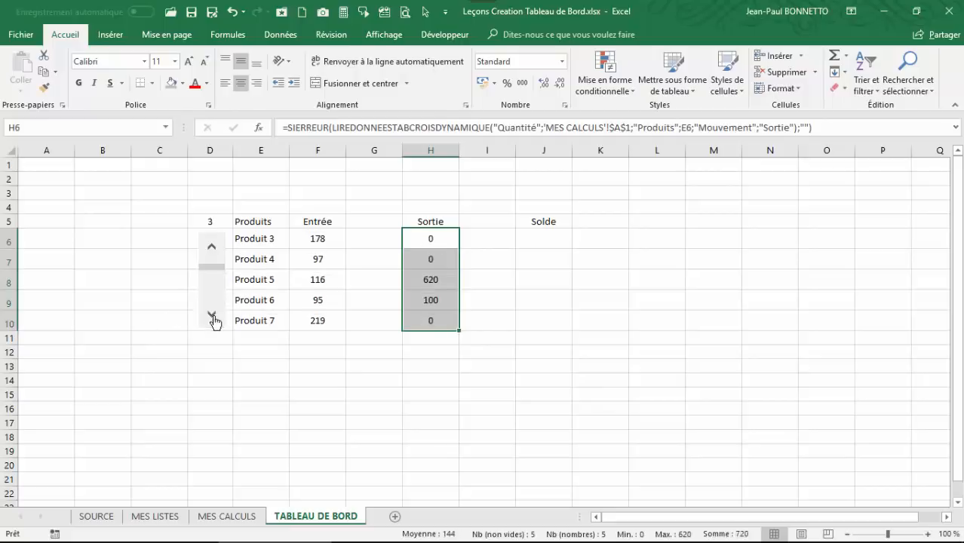
click(212, 316)
click(212, 315)
click(212, 315)
click(213, 316)
click(213, 317)
click(213, 317)
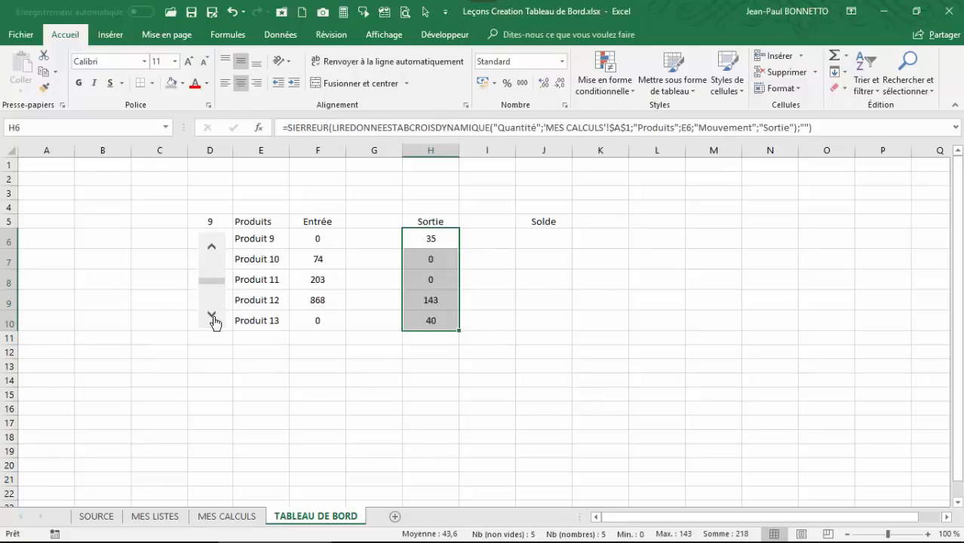
Enter =F6 in G6 and copy it down to G10 to repeat the Entrée quantities
click(375, 241)
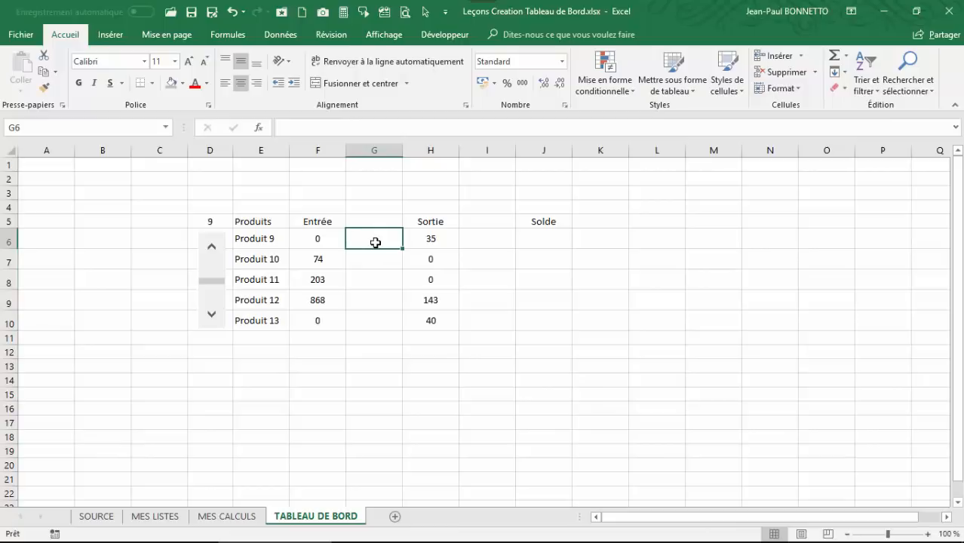
text(=)
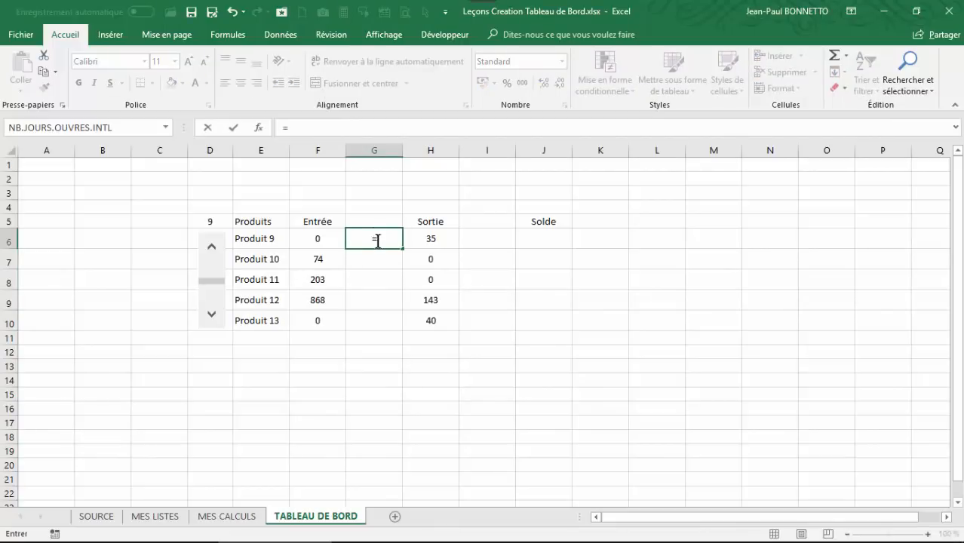
click(326, 239)
key(Return)
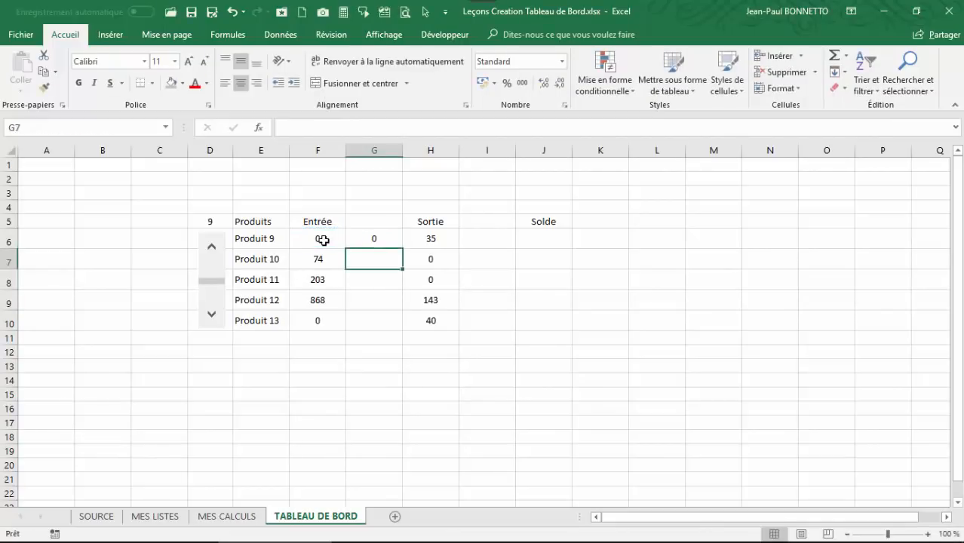
click(391, 231)
click(377, 238)
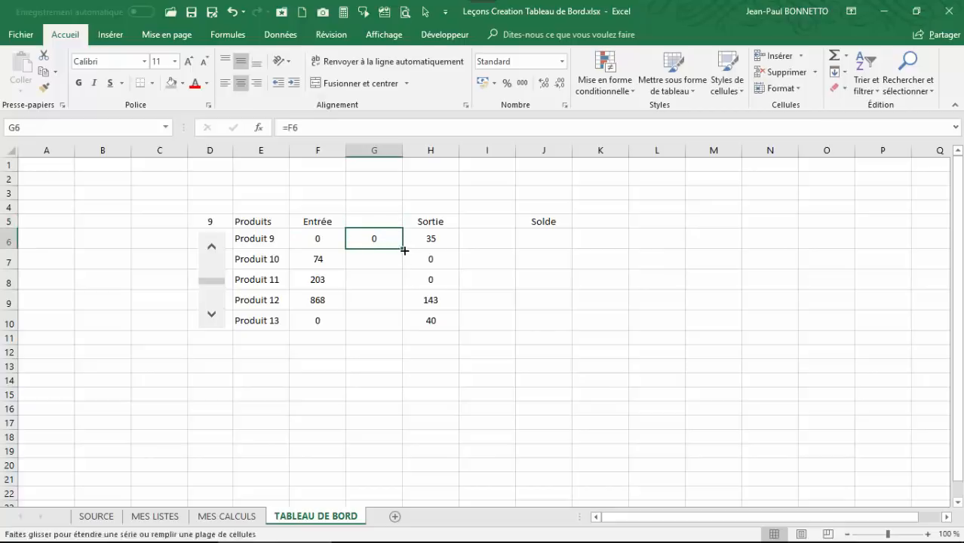
drag(403, 271, 400, 329)
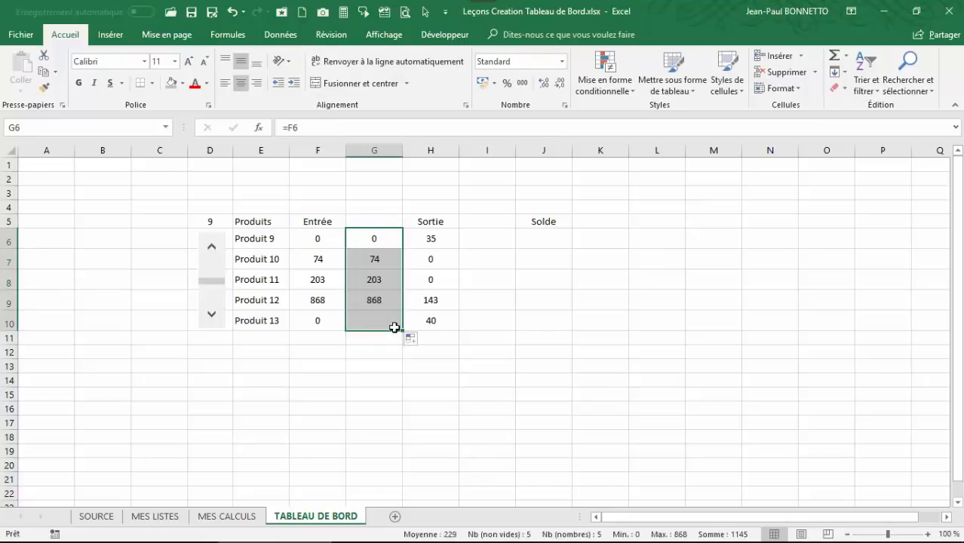
Enter =H6 in I6 and copy it down to I10 to repeat the Sortie quantities
click(492, 239)
text(=)
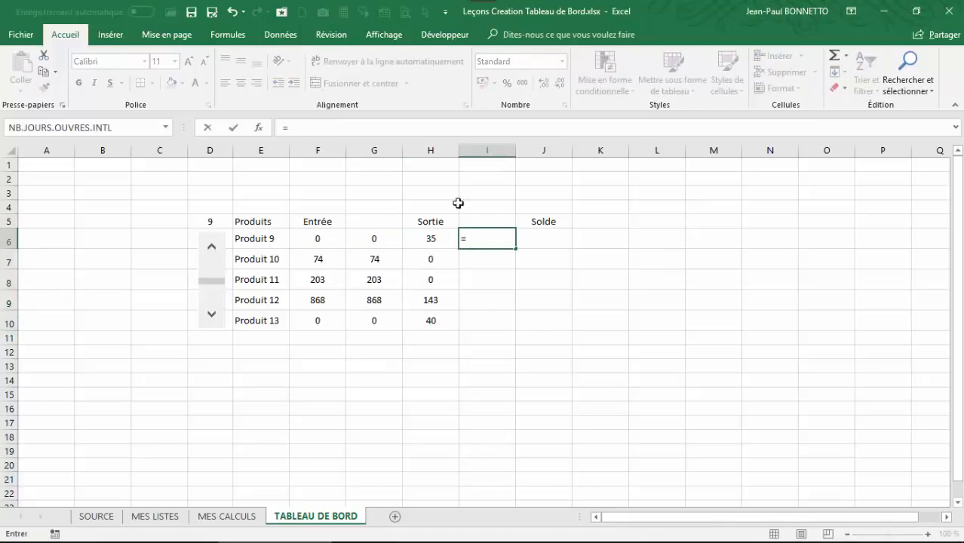
click(414, 239)
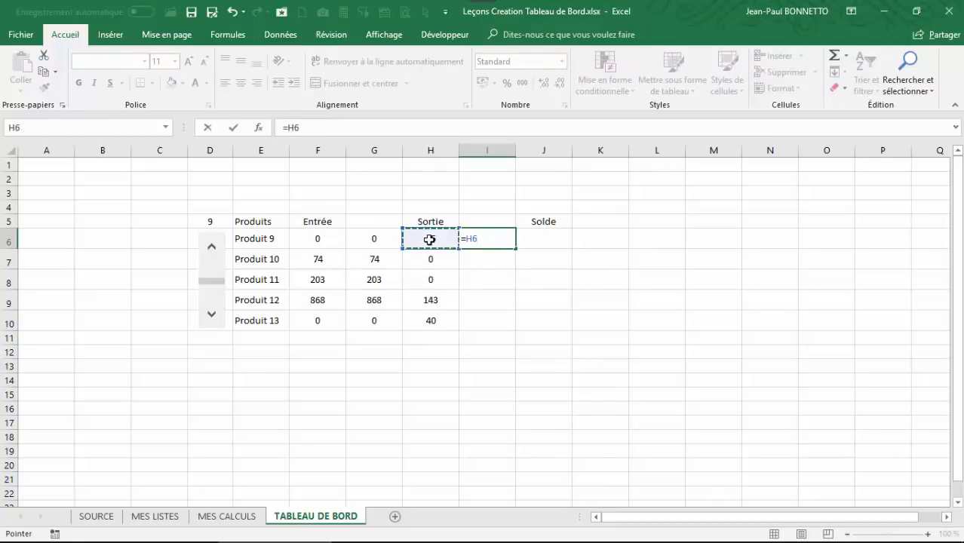
key(Return)
click(489, 231)
drag(516, 257, 517, 332)
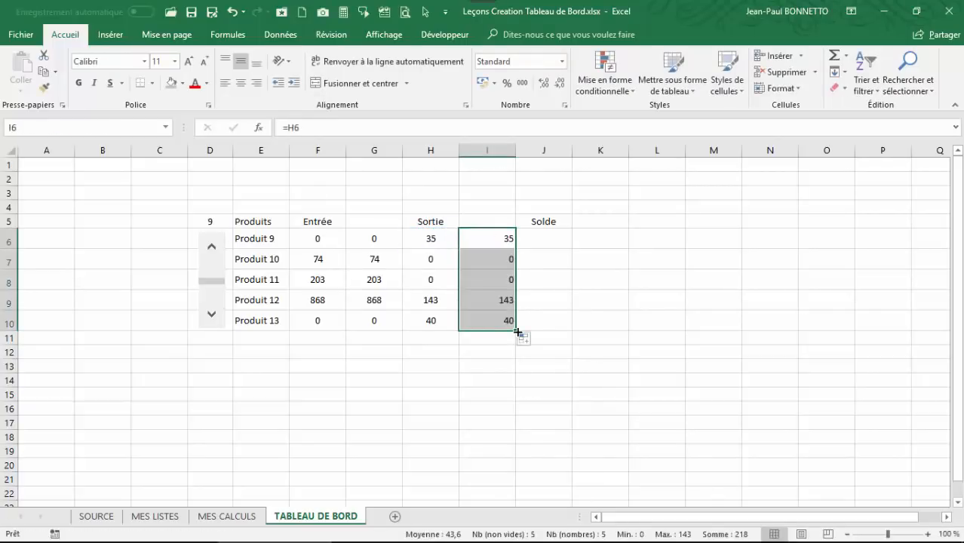
Apply blue solid-fill (Remplissage uni) data bars to G6:G10 with conditional formatting
click(379, 234)
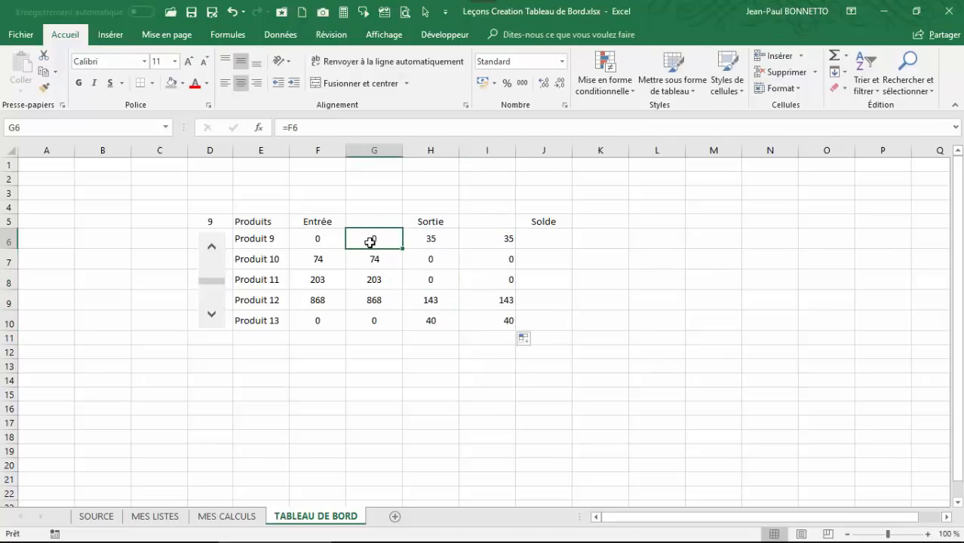
drag(365, 300, 366, 316)
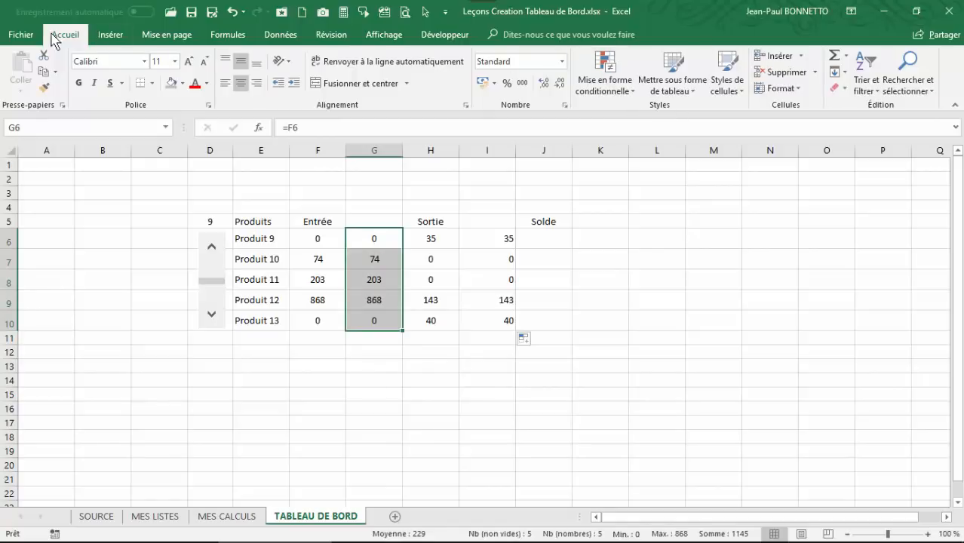
click(589, 86)
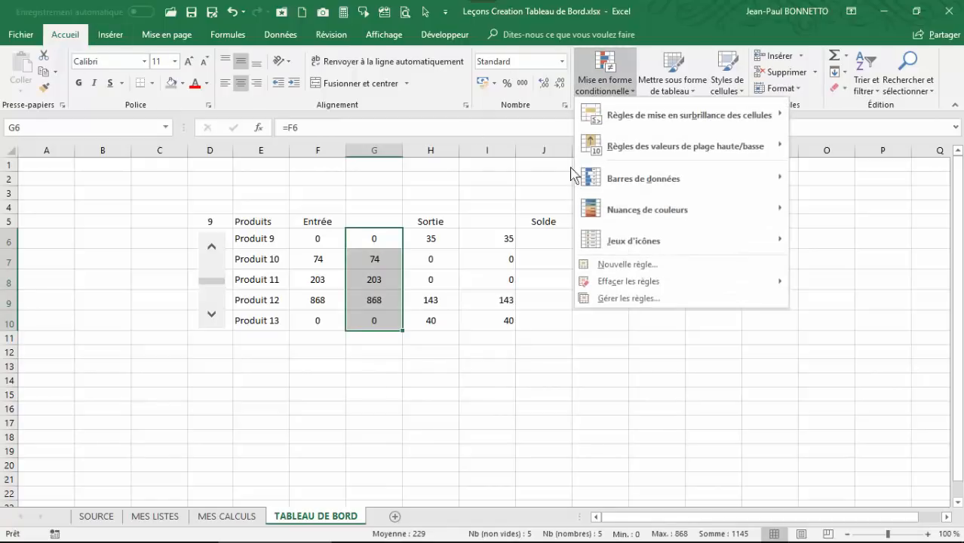
mouse_move(624, 182)
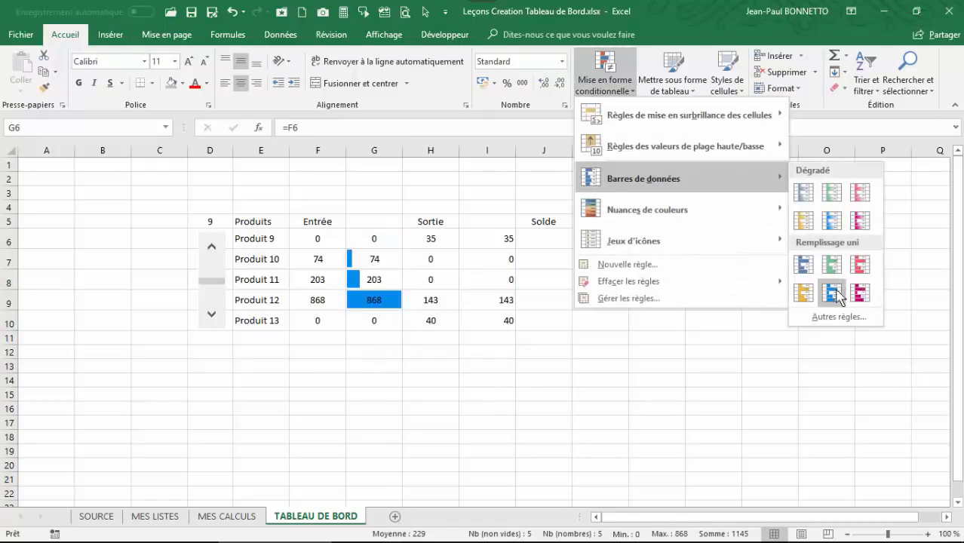
click(804, 266)
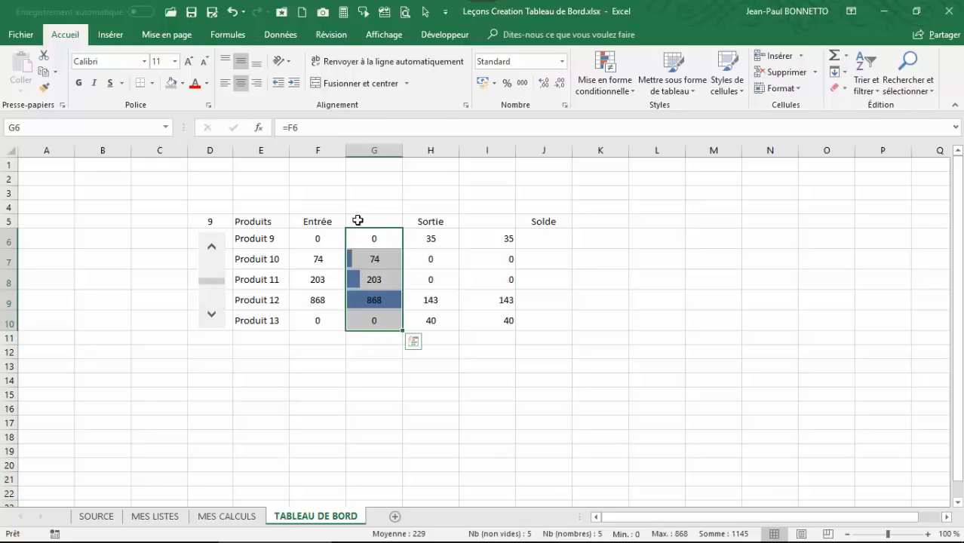
Modify the data bar rule of G6:G10 to display the bar only (Afficher la barre uniquement)
click(629, 91)
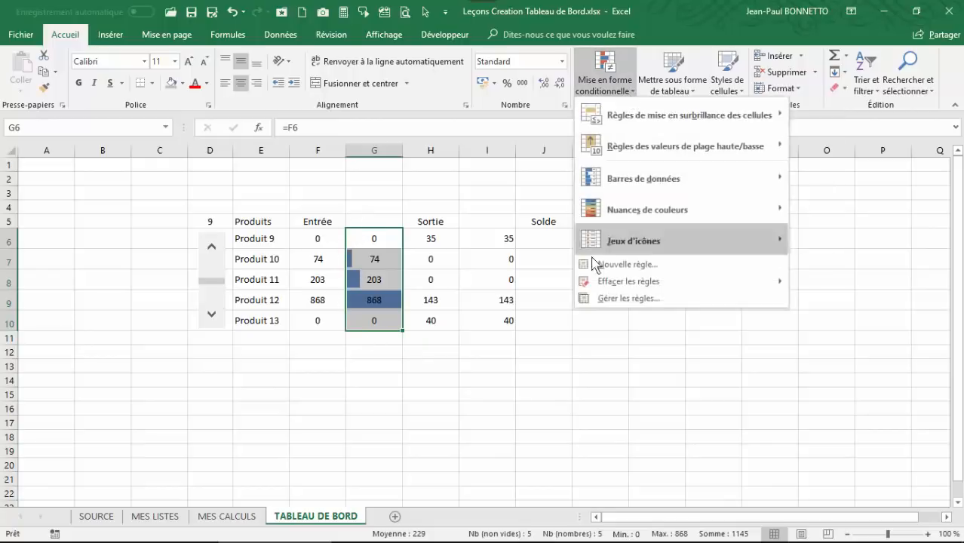
click(605, 299)
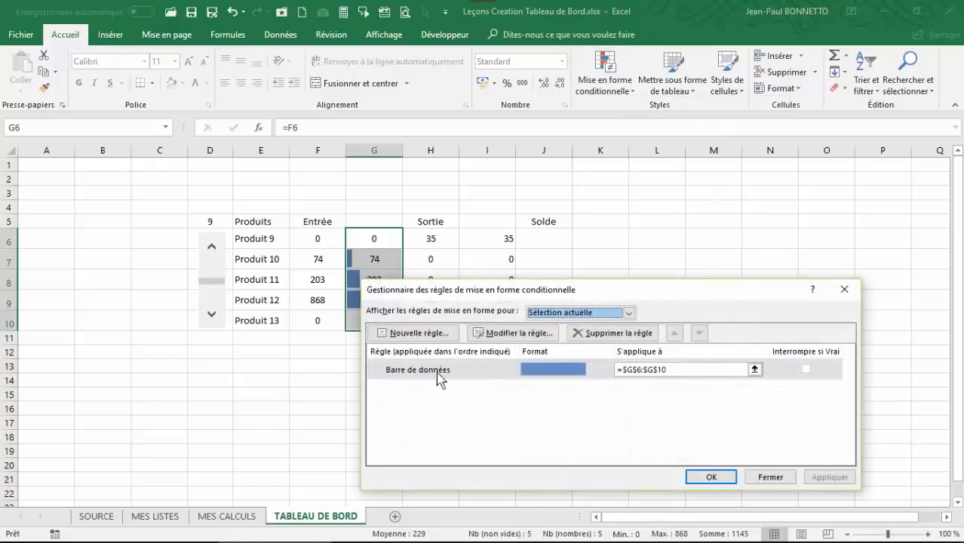
click(526, 333)
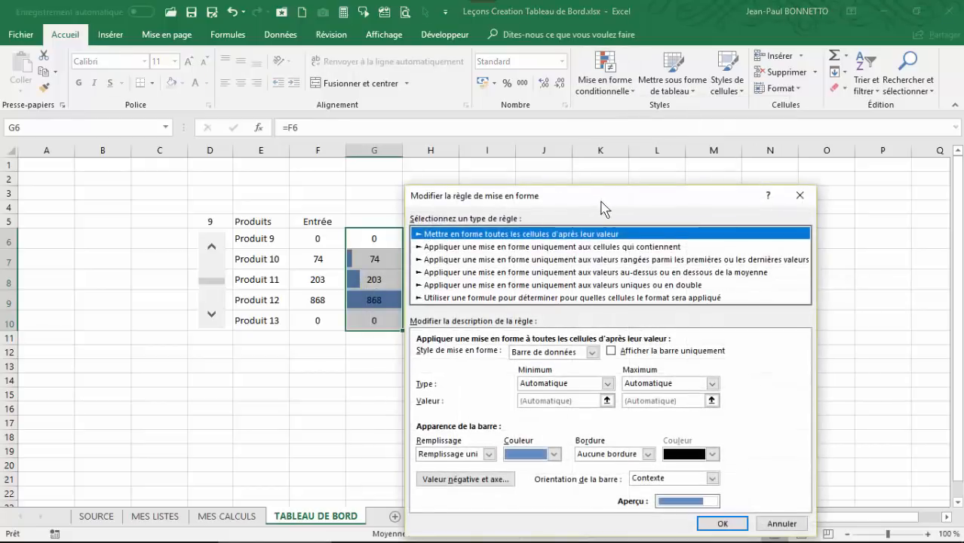
drag(601, 201, 647, 111)
click(658, 257)
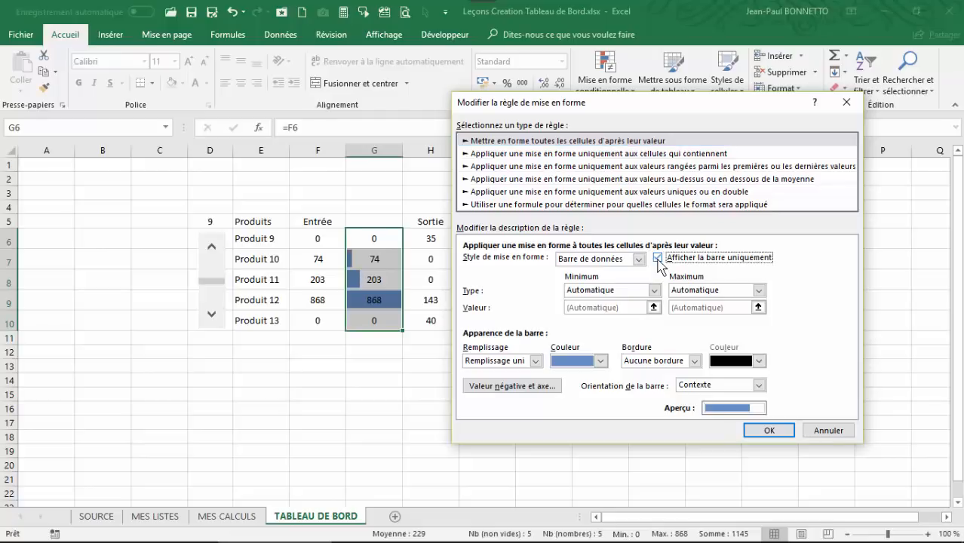
click(767, 433)
click(709, 476)
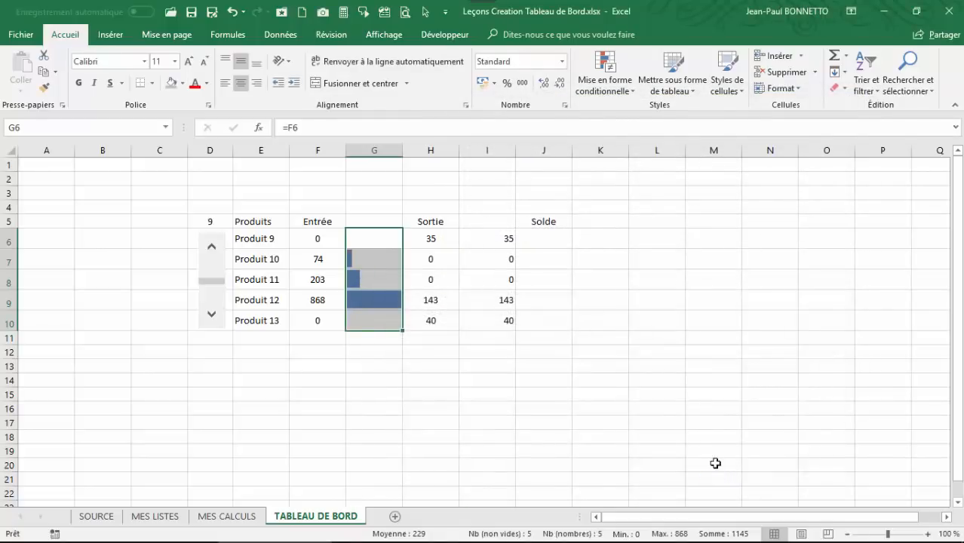
Copy the formatting of G6:G10, including its data bars, onto the Sortie duplicates in I6:I10 with the format painter
click(361, 316)
drag(360, 241, 372, 317)
click(45, 89)
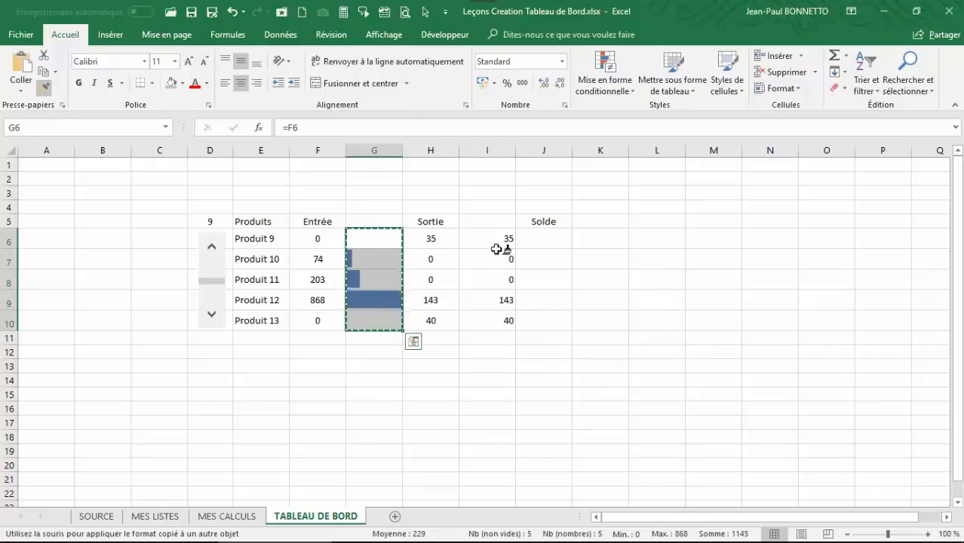
drag(499, 242, 507, 317)
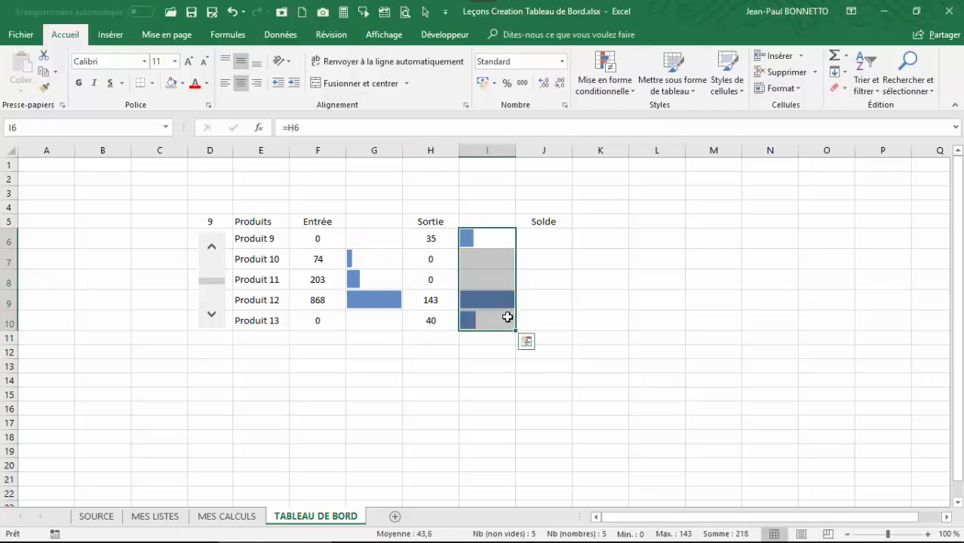
Scroll the product table down and back up with its scroll bar to check the Entrée and Sortie data bars
click(212, 316)
click(212, 315)
click(212, 316)
click(212, 316)
click(212, 316)
click(212, 315)
click(212, 315)
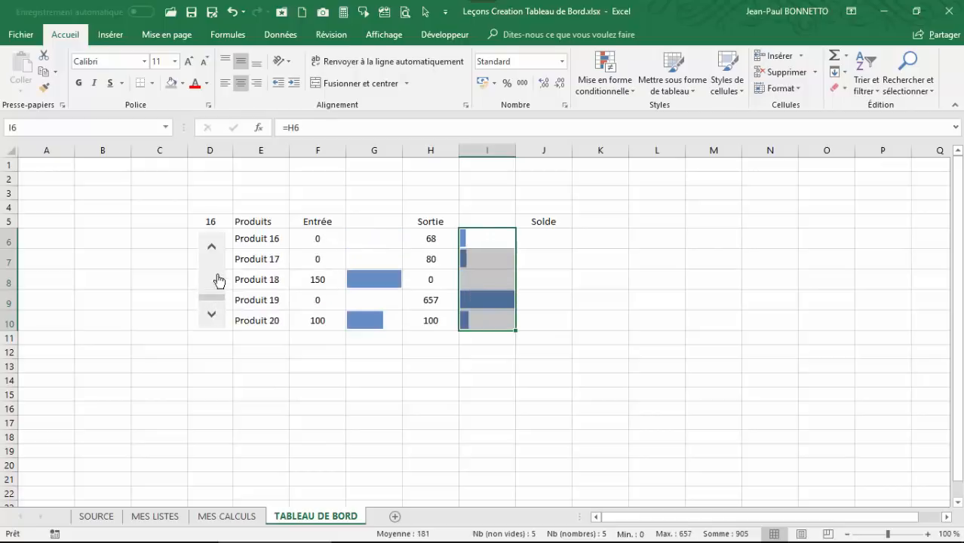
click(212, 248)
click(212, 248)
click(212, 248)
click(212, 247)
click(212, 247)
click(212, 248)
click(212, 248)
click(212, 248)
click(212, 247)
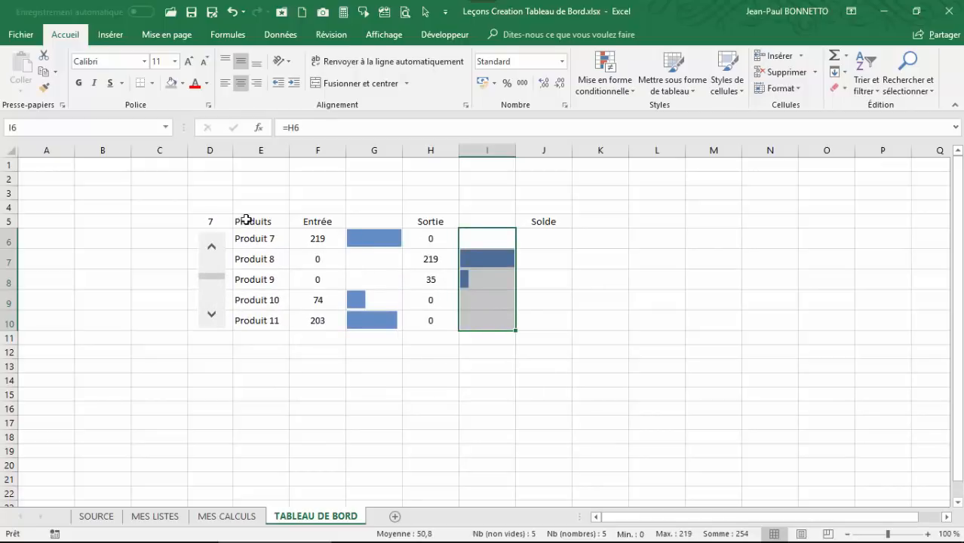
Set the font colour of the scroll bar's linked cell D5 to white to hide its number
click(212, 223)
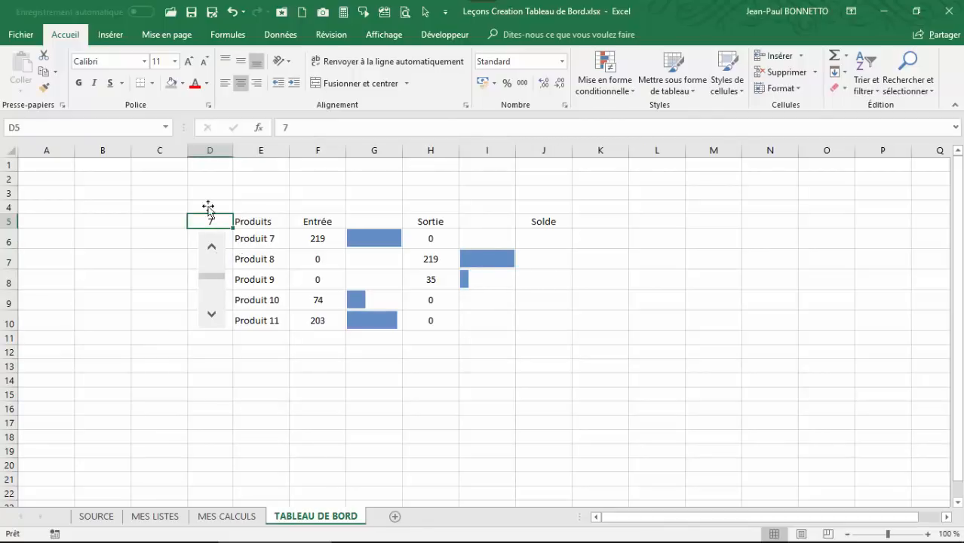
click(209, 84)
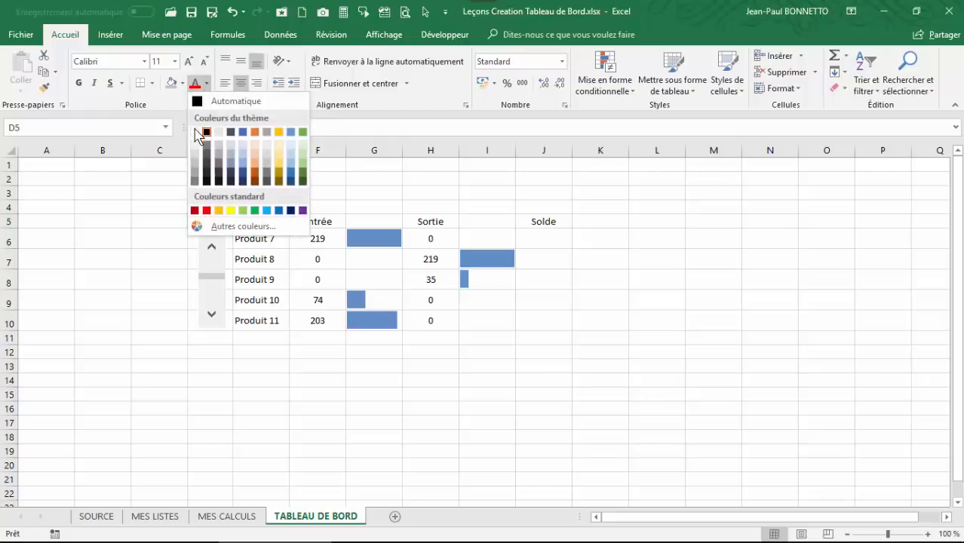
click(196, 133)
click(136, 273)
click(218, 218)
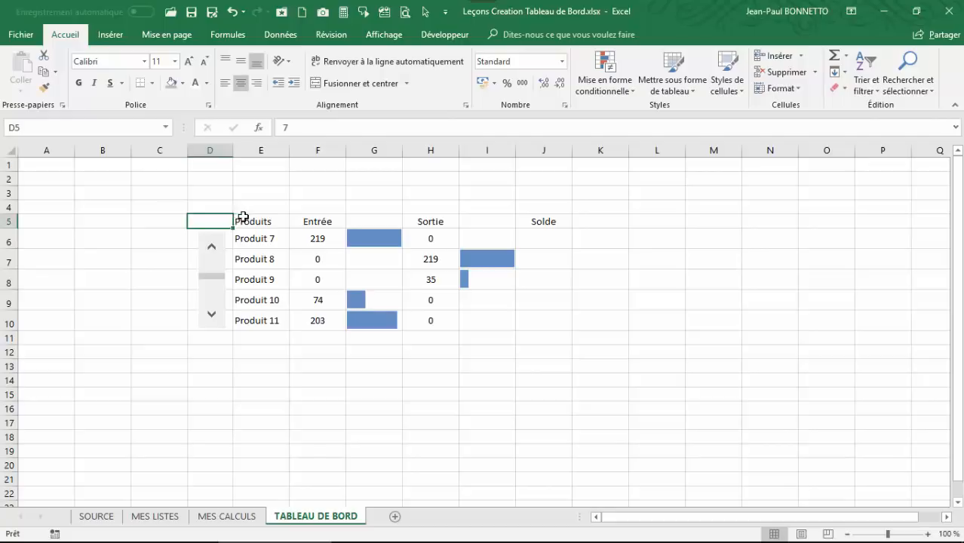
Format the header row E5:J5 with bold white text, a light blue fill and centred alignment
drag(266, 217, 545, 217)
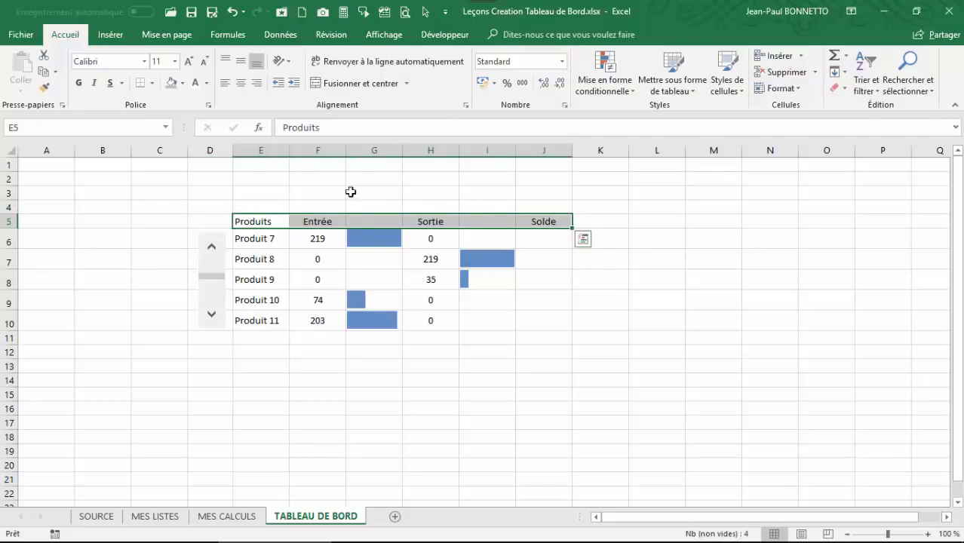
click(78, 83)
click(208, 83)
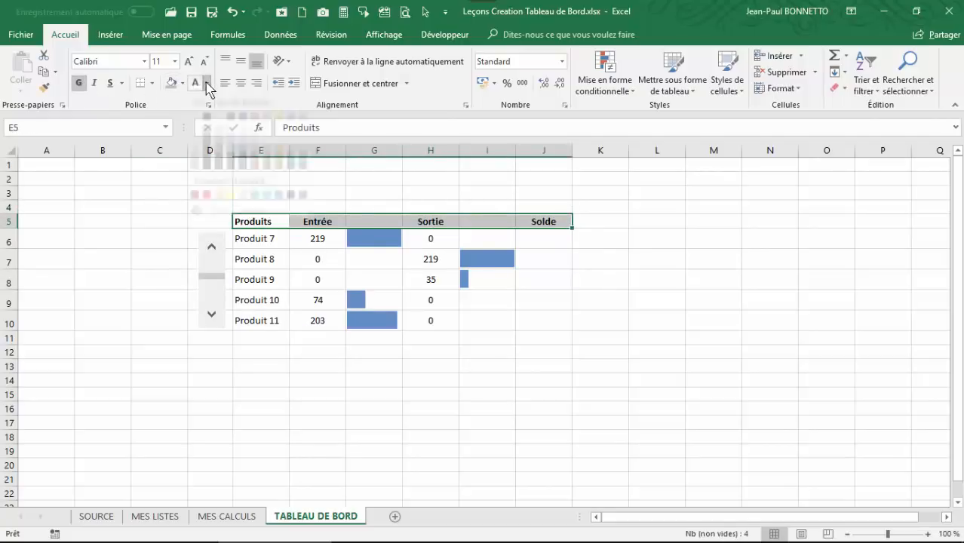
click(196, 84)
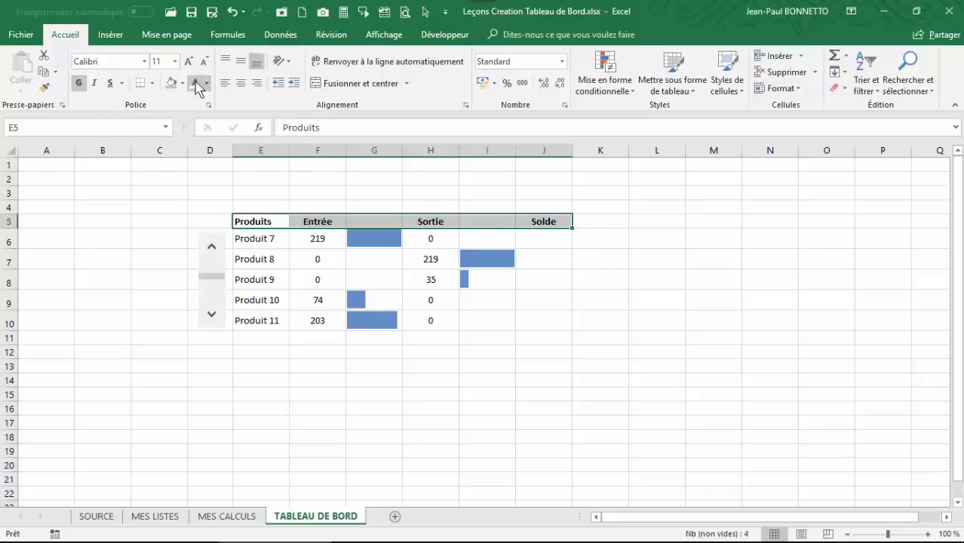
click(183, 84)
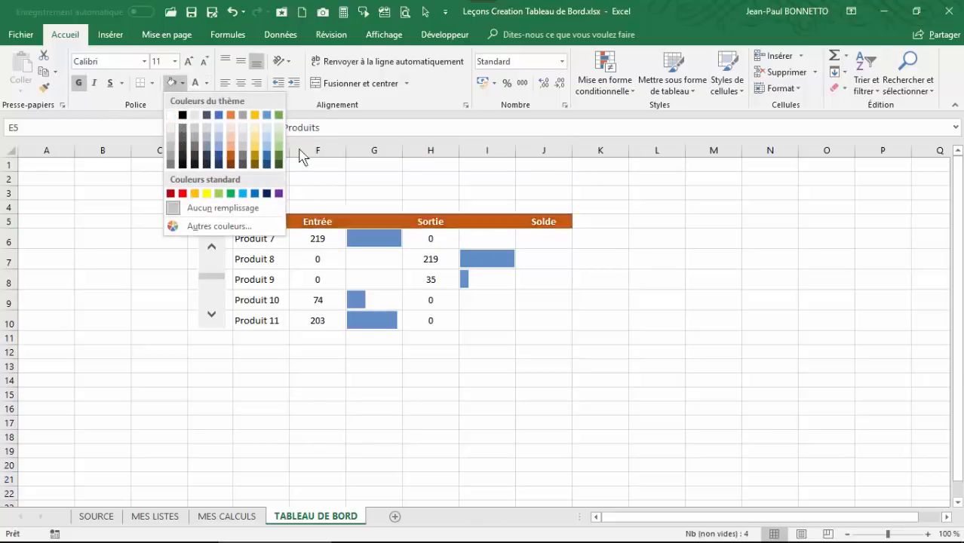
click(267, 115)
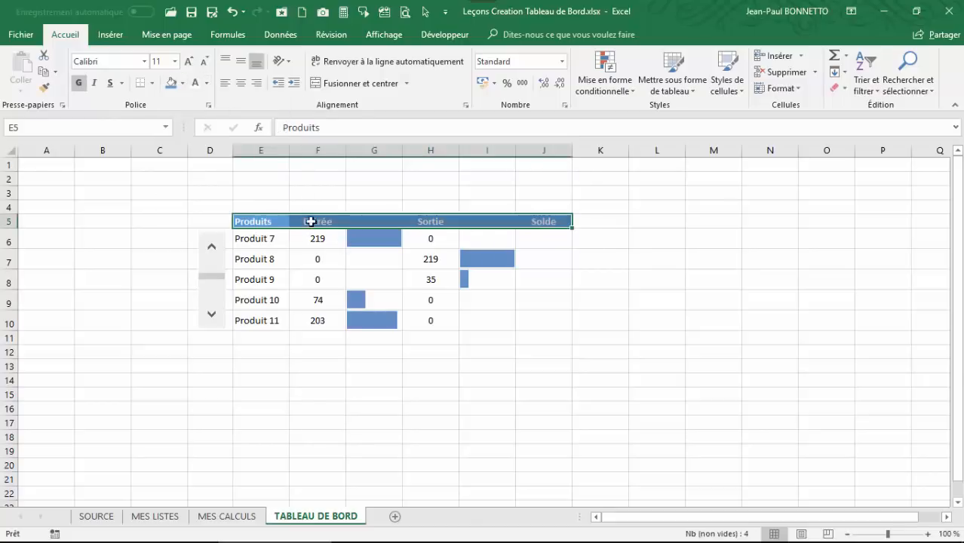
click(241, 83)
click(268, 261)
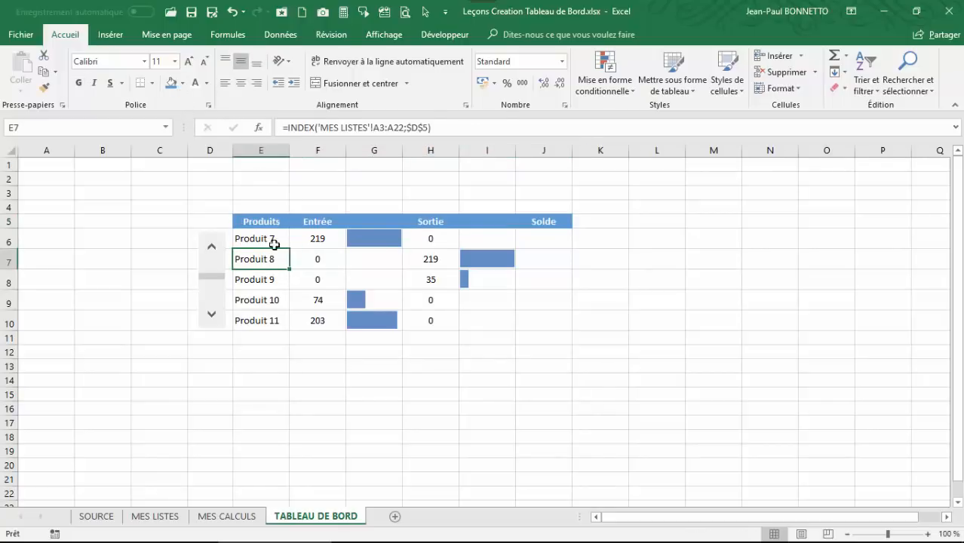
Make the product names in E6:E10 bold
drag(260, 222, 553, 226)
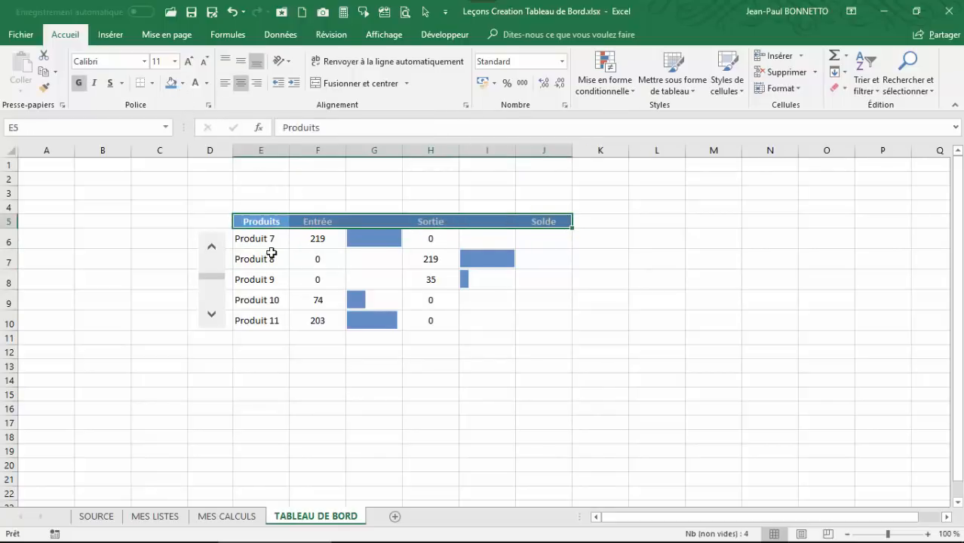
drag(264, 240, 269, 324)
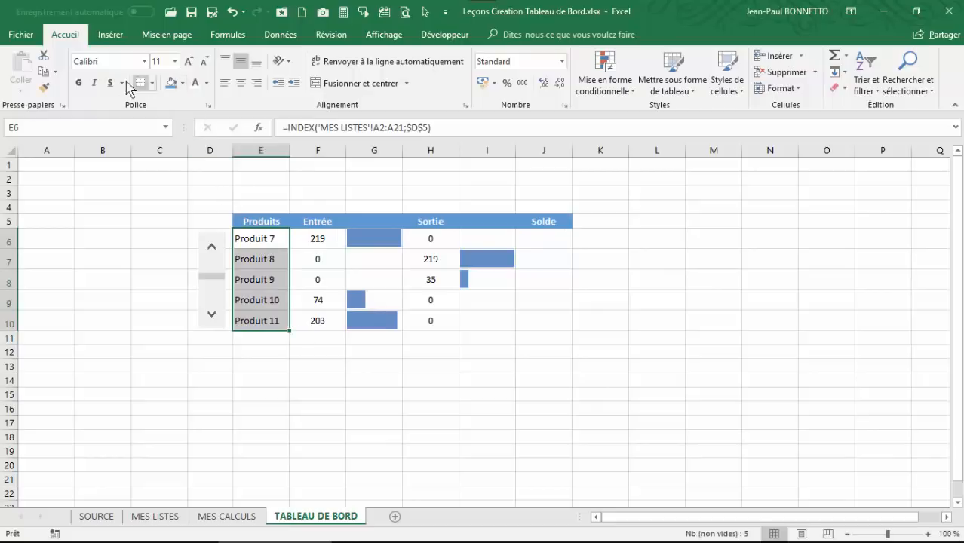
click(79, 83)
click(243, 298)
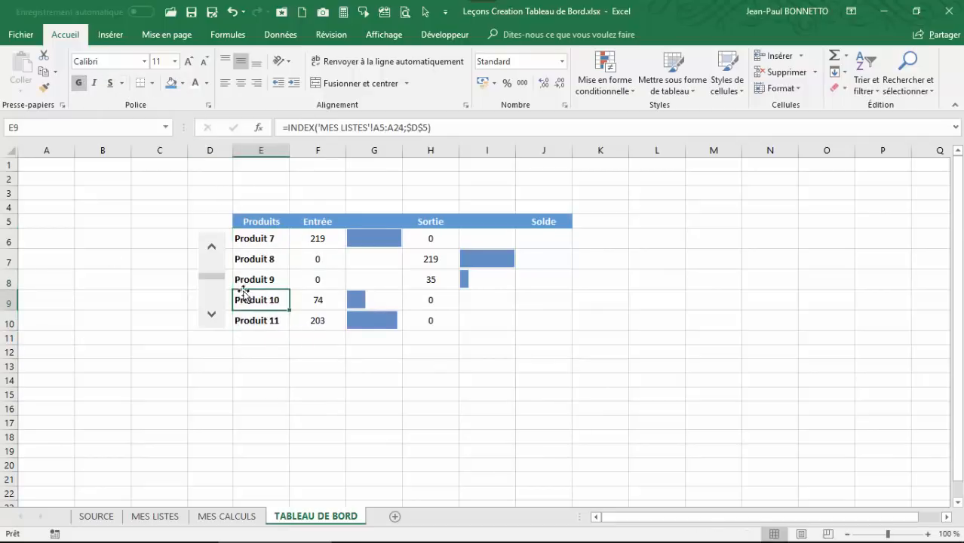
Narrow column D and reposition the scroll bar so it sits centred in D6:D10 beside the product names
drag(232, 156, 216, 163)
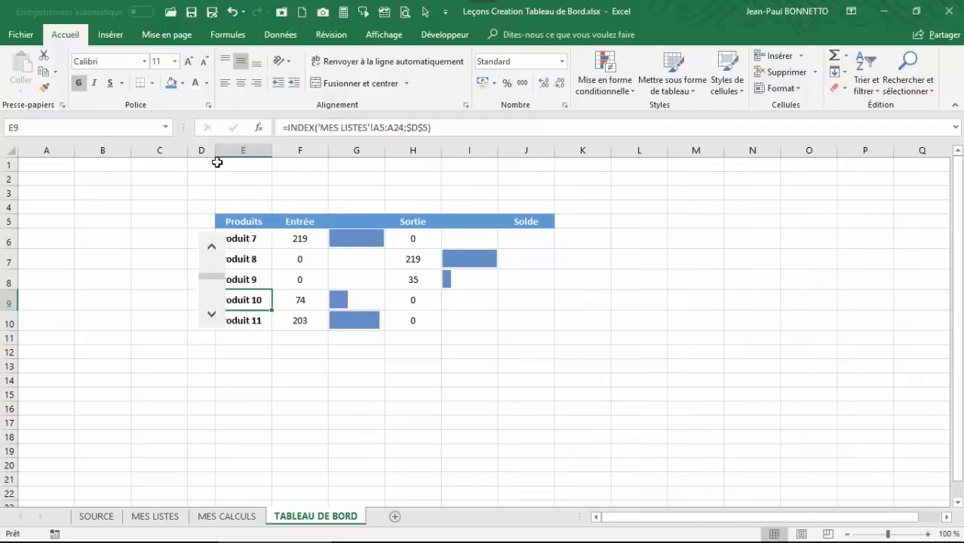
right_click(209, 234)
key(Escape)
drag(208, 233, 197, 230)
drag(215, 150, 221, 150)
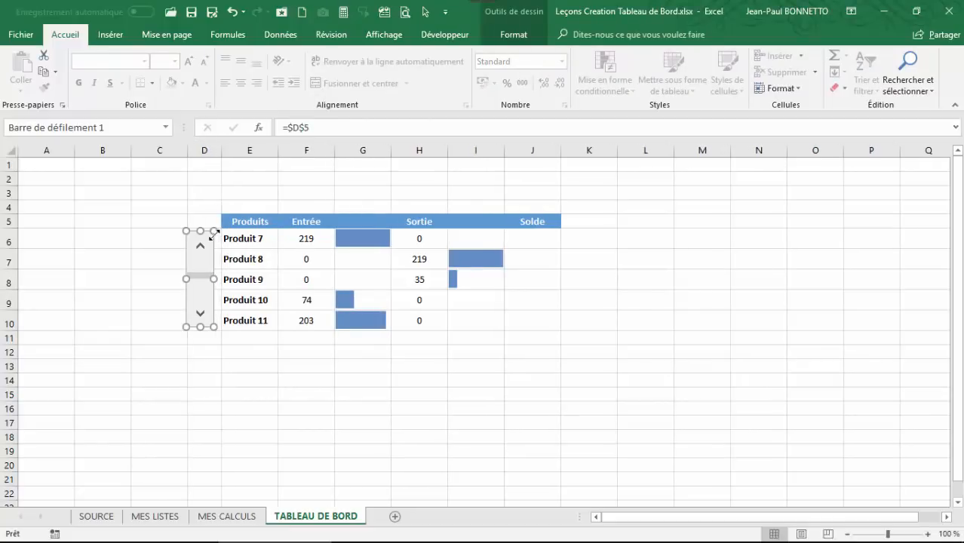
drag(211, 231, 215, 232)
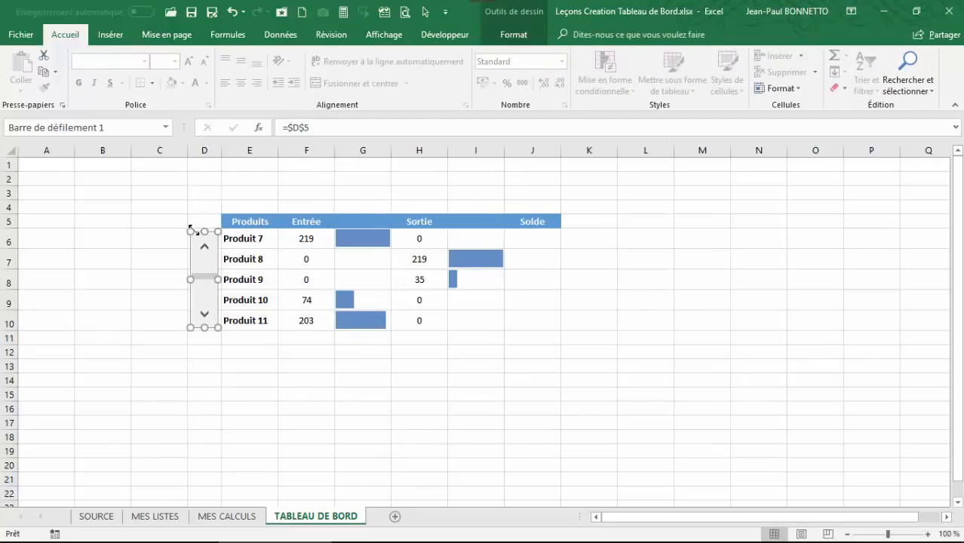
click(204, 334)
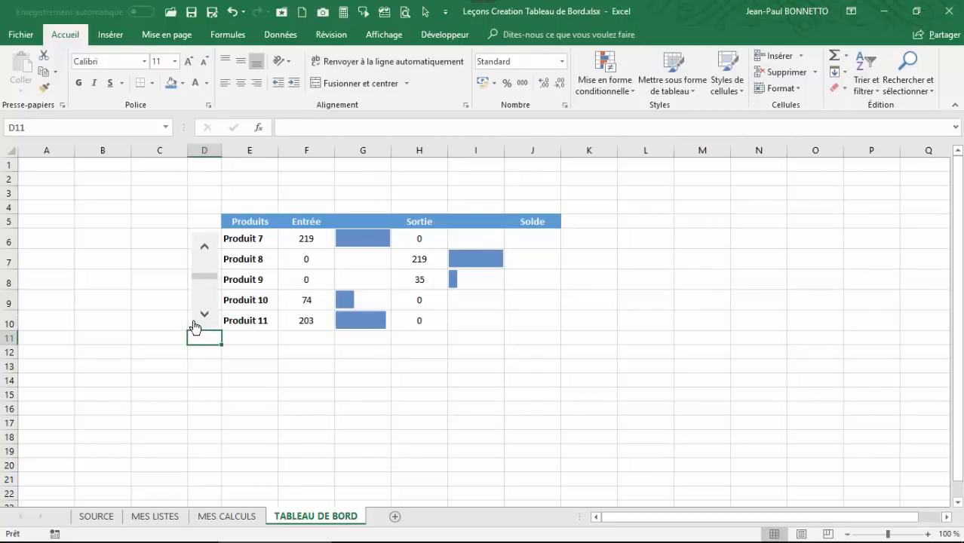
Apply a thick black outside border around D6:D10, framing the scroll bar
drag(198, 232, 205, 321)
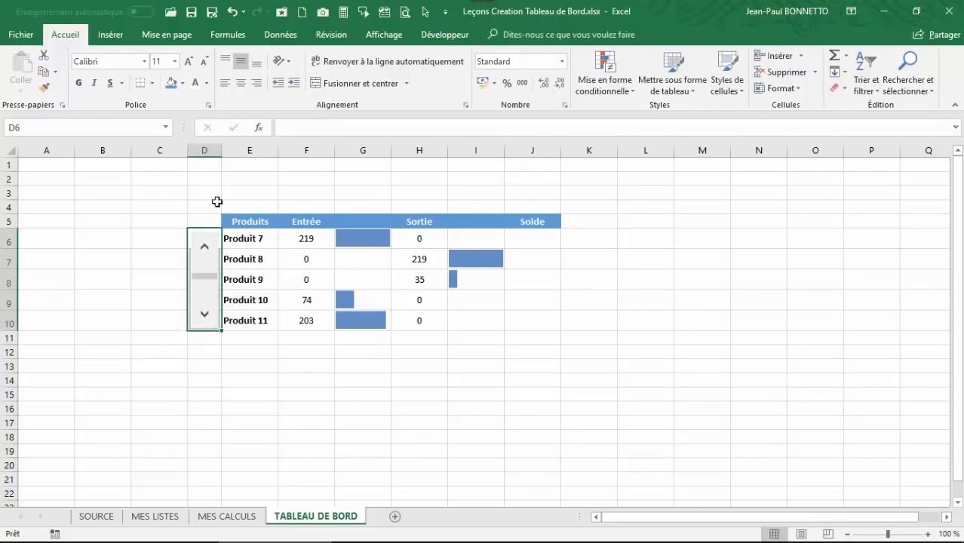
click(153, 83)
click(141, 240)
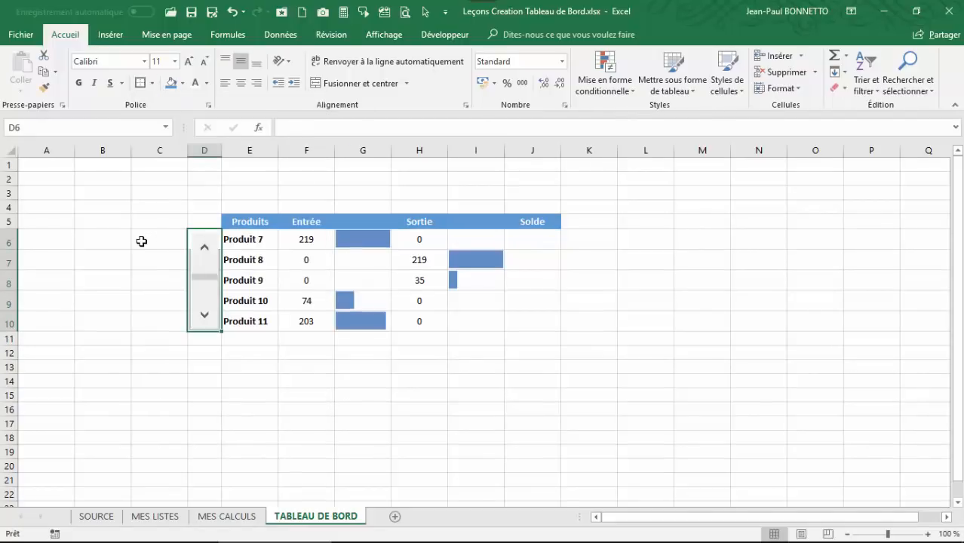
click(254, 351)
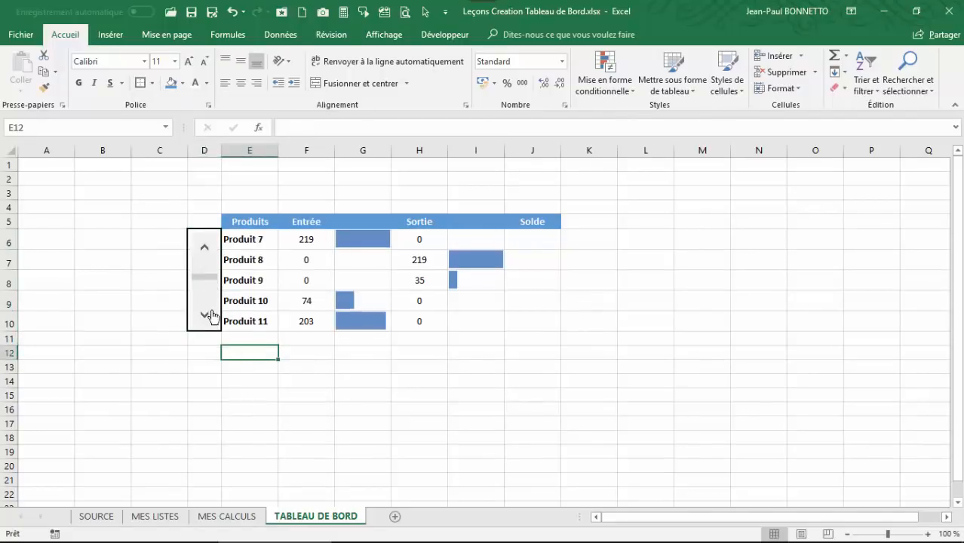
Move through the products with the framed scroll bar to check that the table and data bars still update
click(206, 316)
click(205, 250)
click(204, 316)
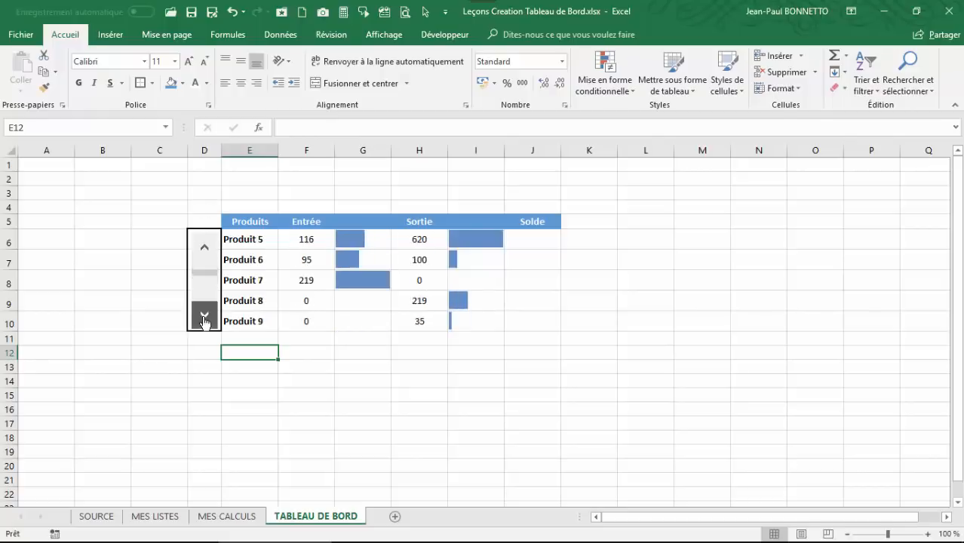
click(206, 317)
click(205, 317)
click(204, 317)
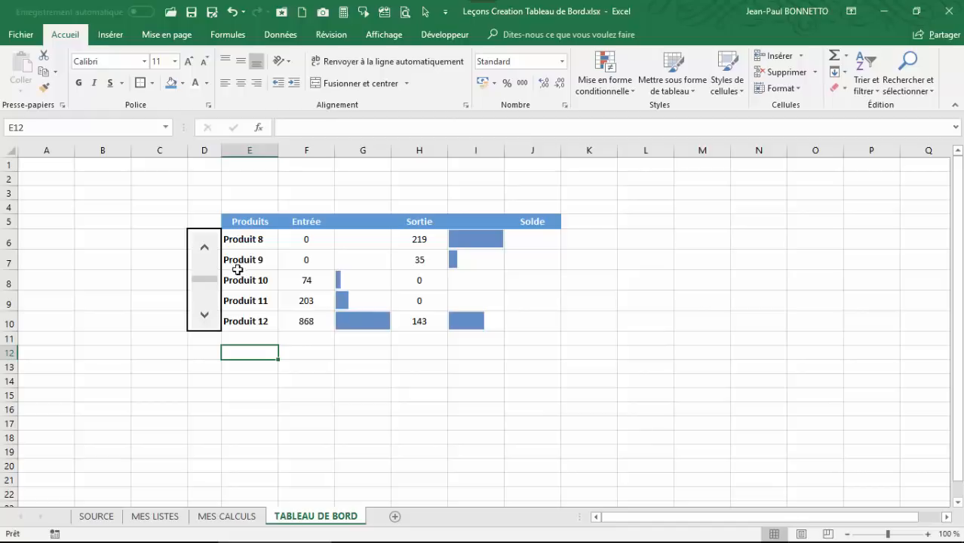
click(532, 243)
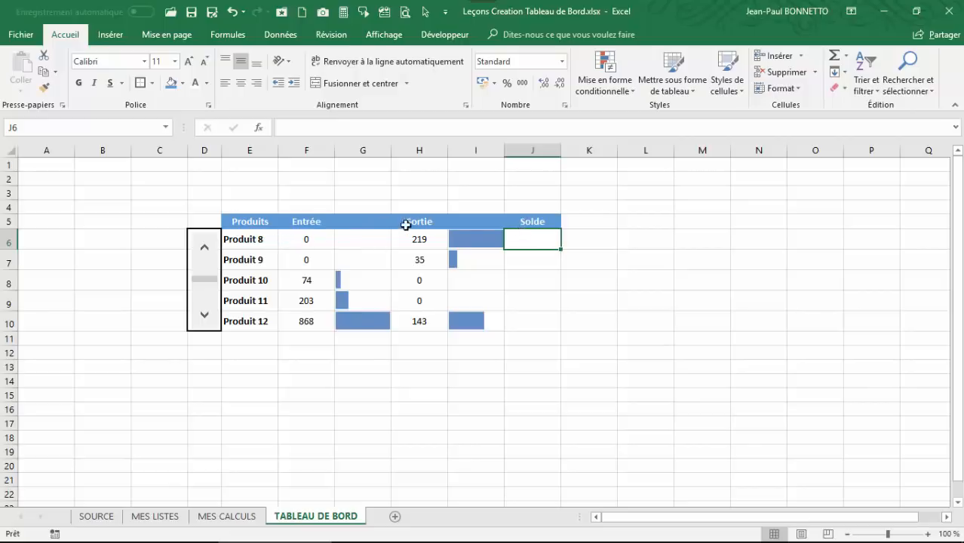
click(260, 242)
drag(312, 243, 310, 321)
drag(417, 240, 411, 319)
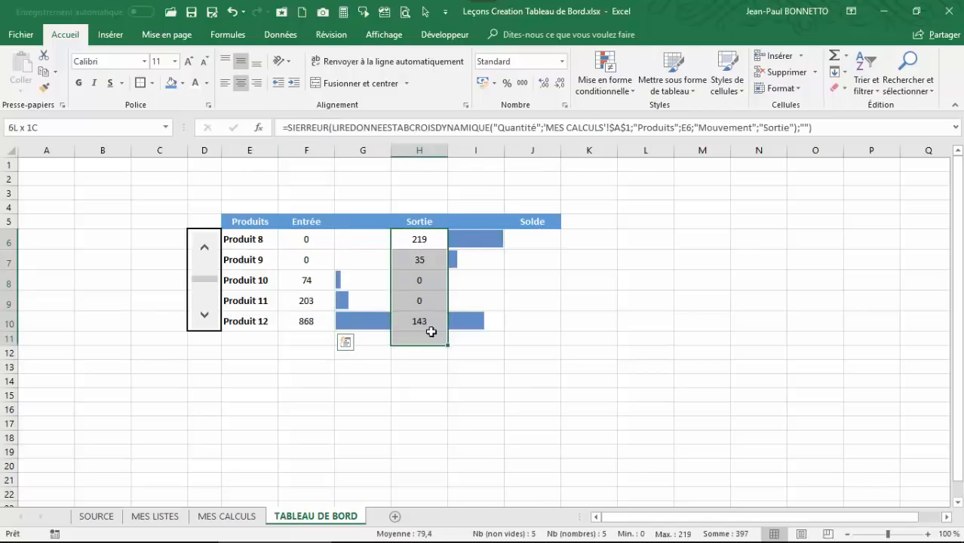
Enter =RECHERCHEV(E6;TCatalogue[#Tout];2;FAUX) in Solde cell J6, taking the catalogue table on MES LISTES as the lookup range
click(542, 241)
text(=re)
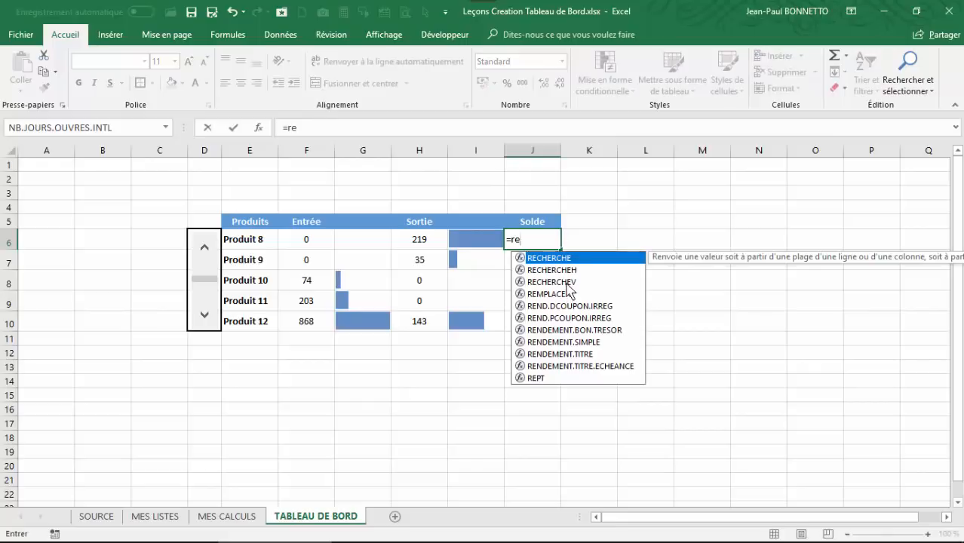
double_click(566, 284)
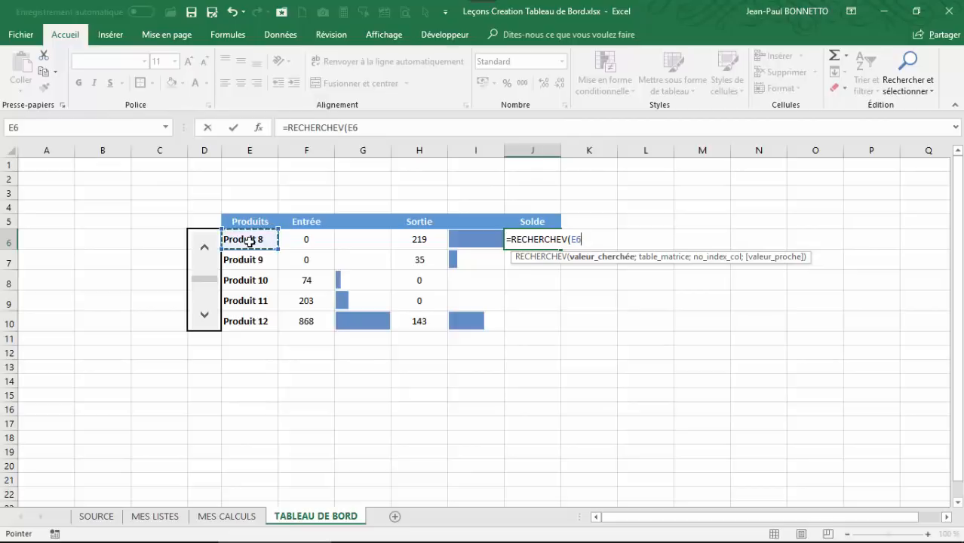
text(;)
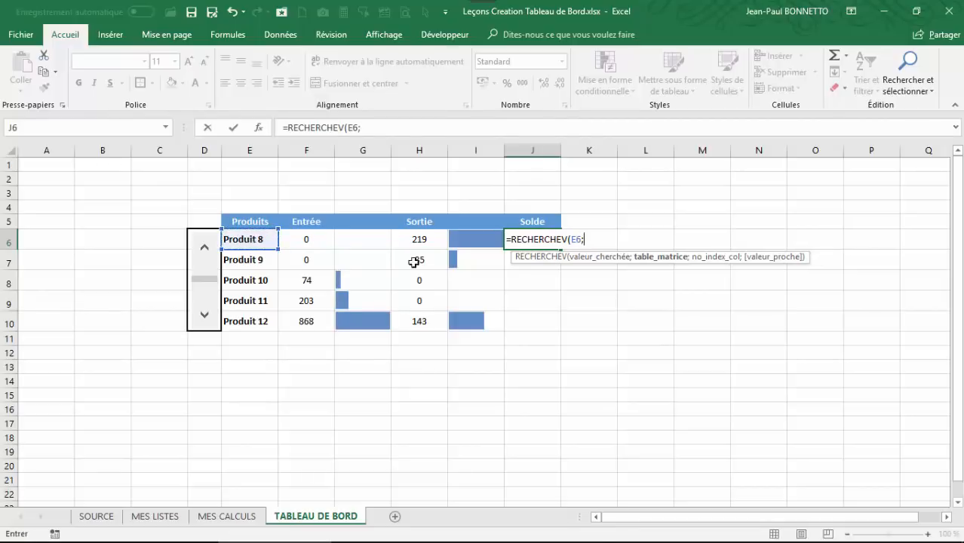
click(154, 518)
drag(36, 168, 419, 450)
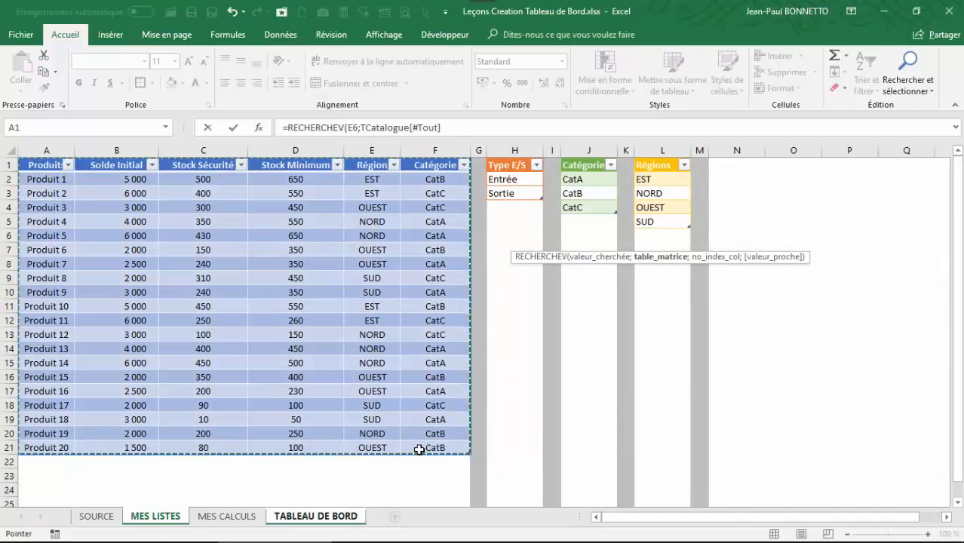
text(;)
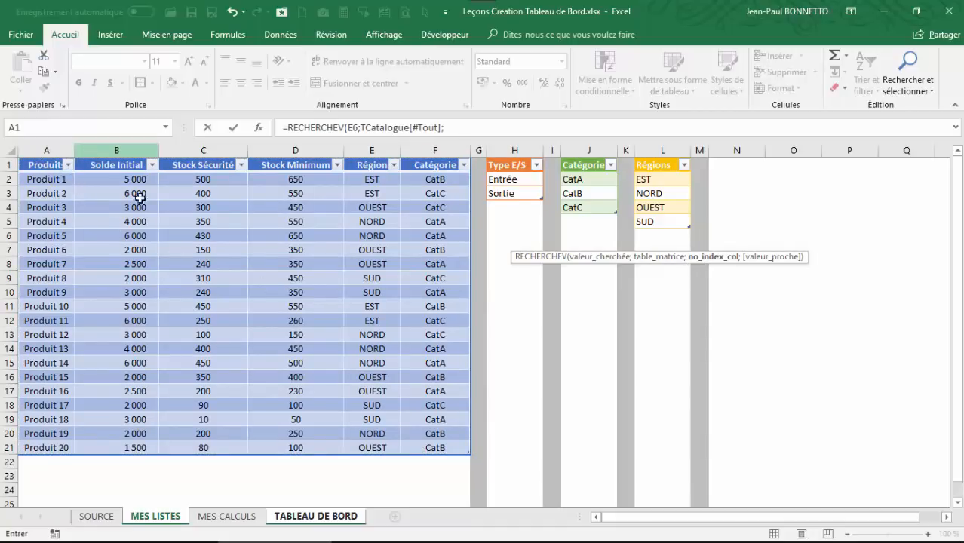
click(460, 128)
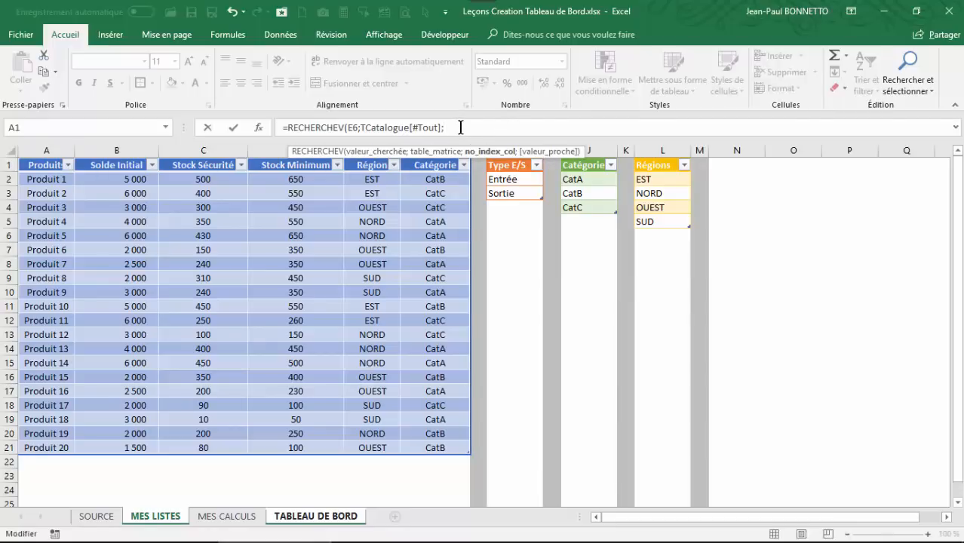
text(;)
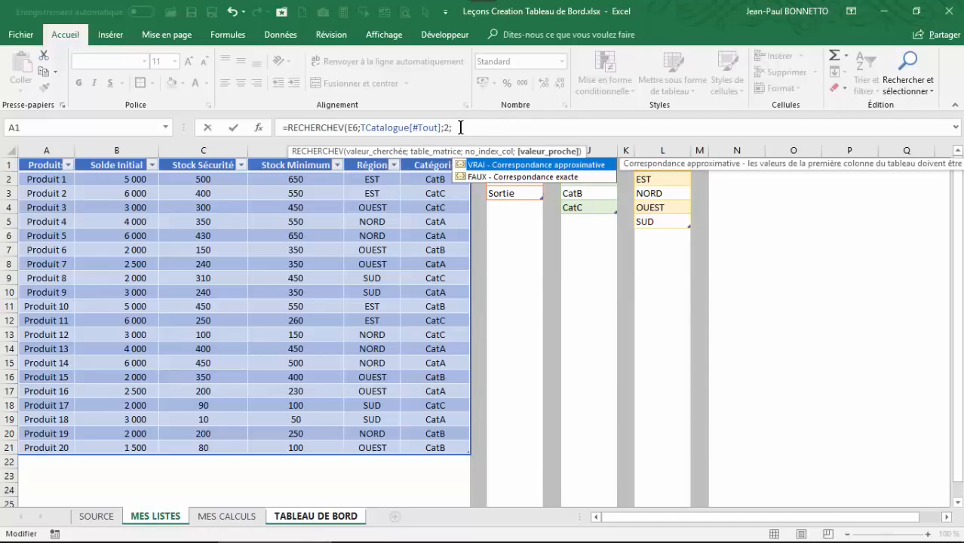
double_click(532, 178)
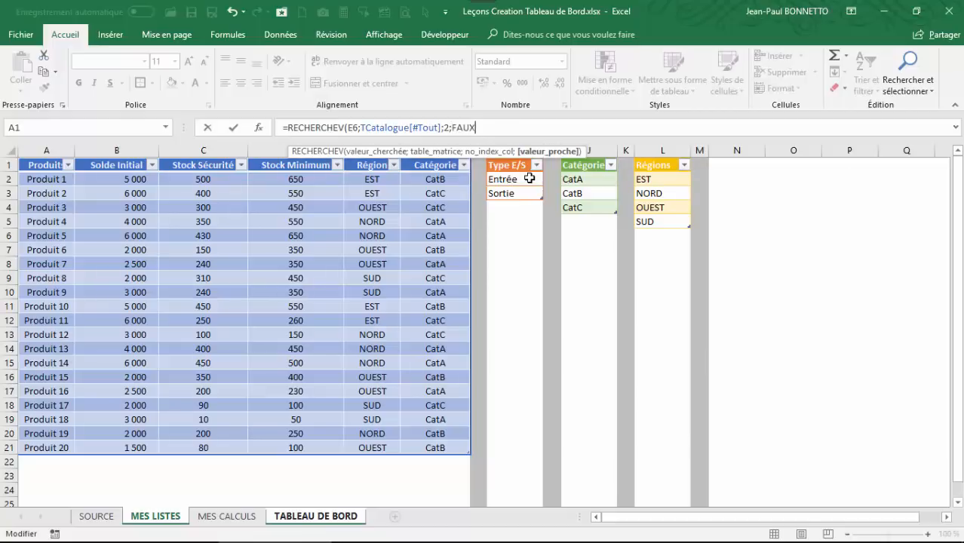
key(Return)
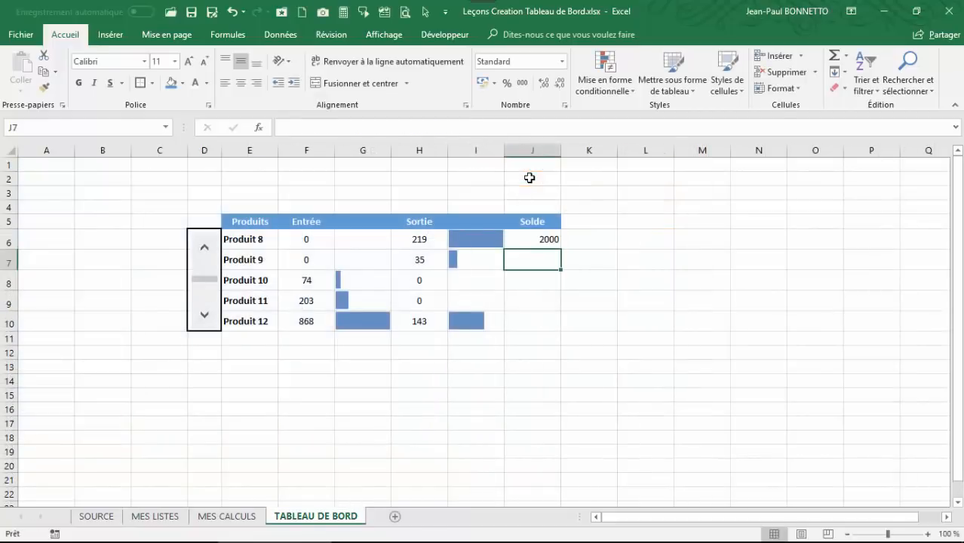
Wrap the lookup in J6 in SIERREUR with an empty string "" as the value if error
click(536, 240)
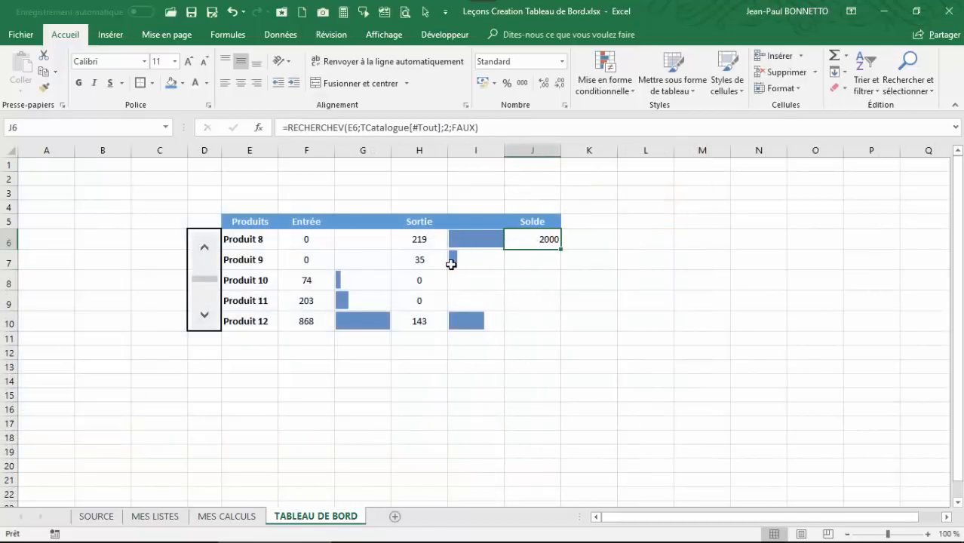
click(288, 125)
text(s)
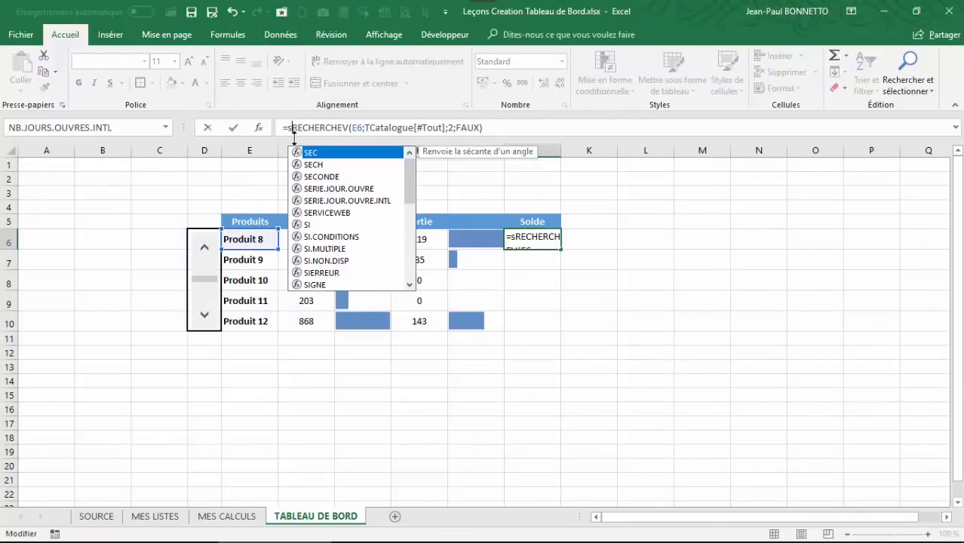
text(i)
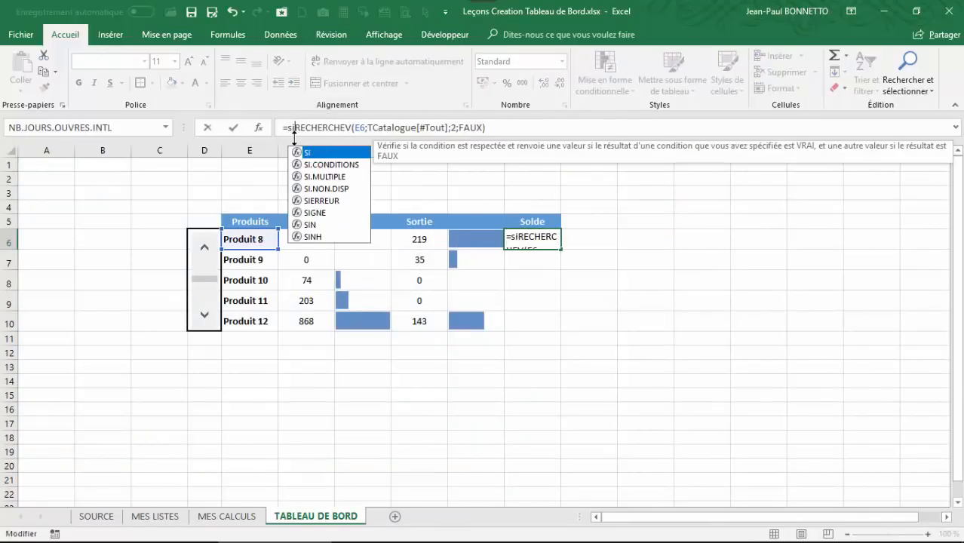
double_click(320, 202)
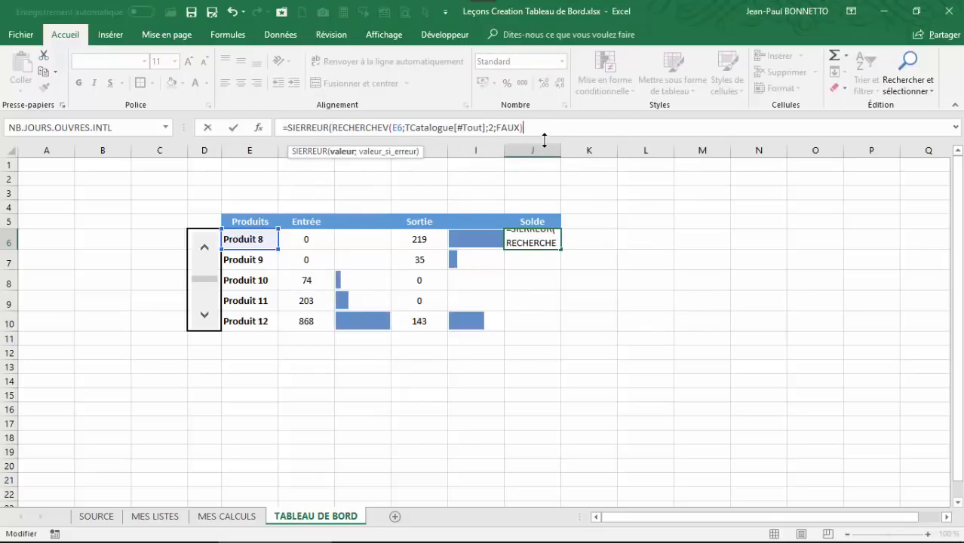
text(;)
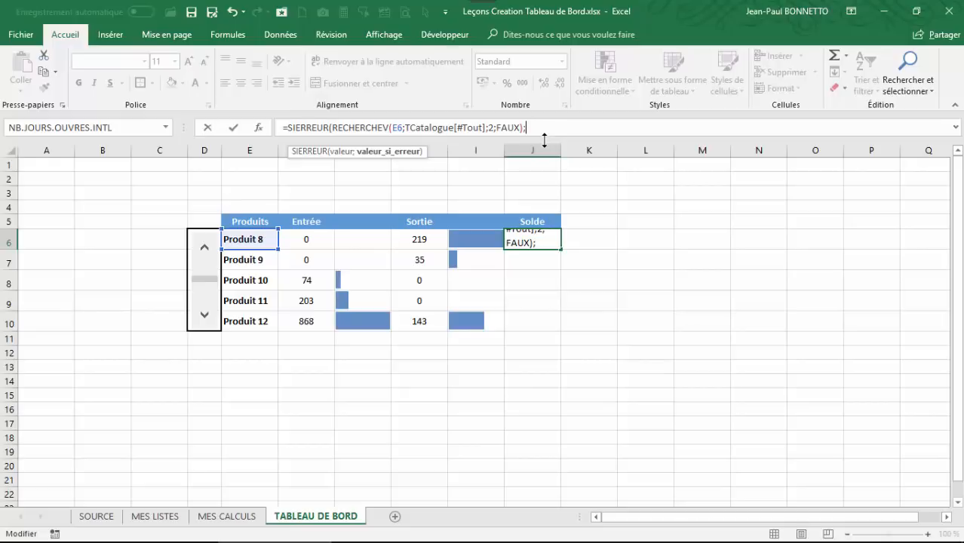
text(""))
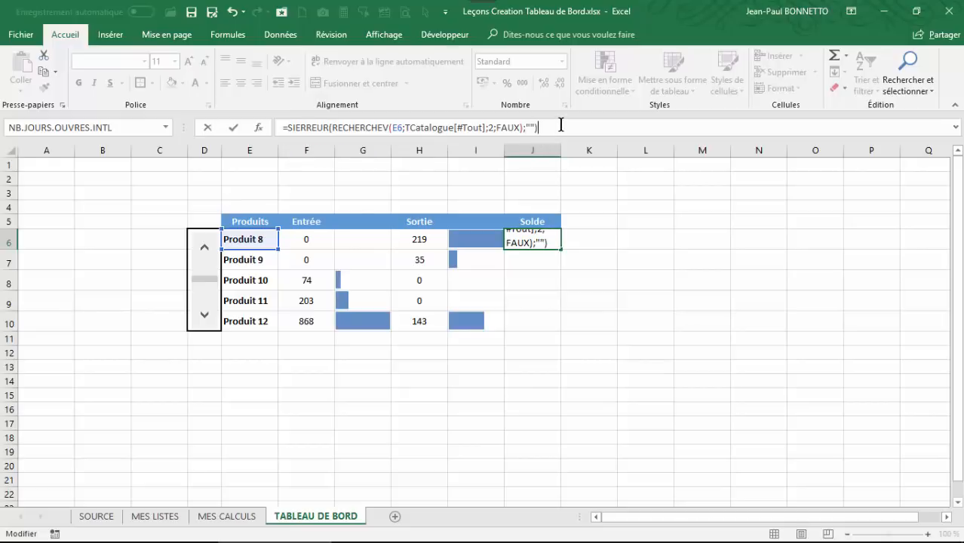
key(Return)
Fill the J6 formula down to J10 and format the Solde values with a thousands separator and no decimals
click(553, 232)
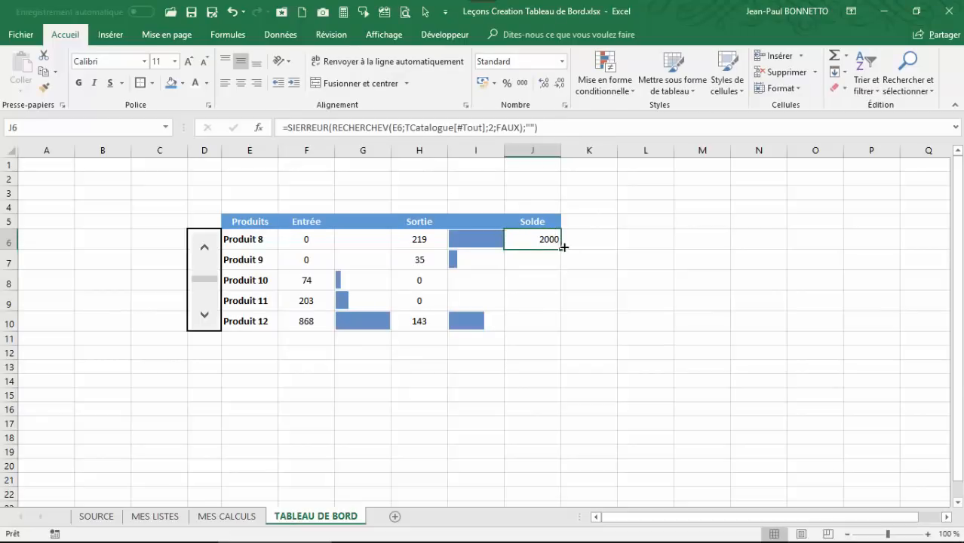
drag(561, 252, 563, 322)
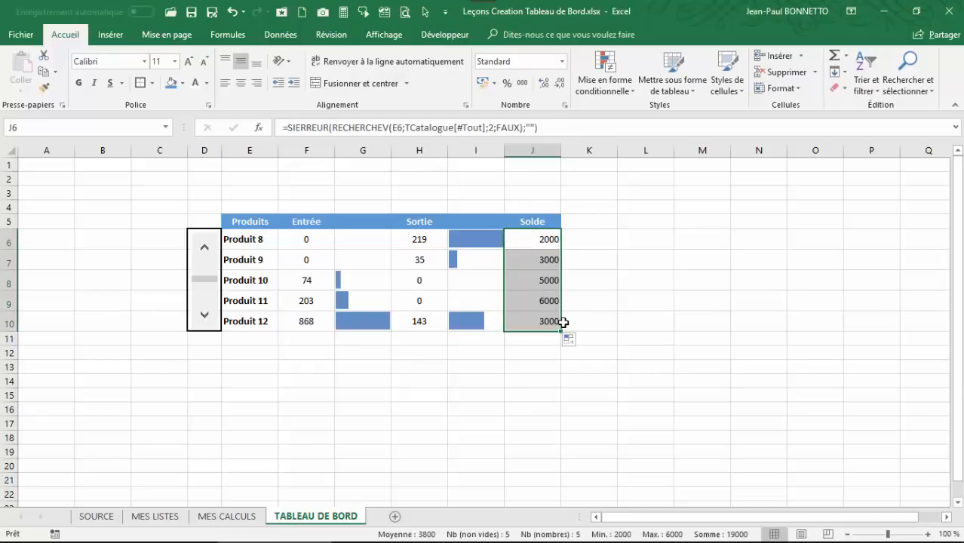
click(522, 83)
click(562, 83)
click(565, 85)
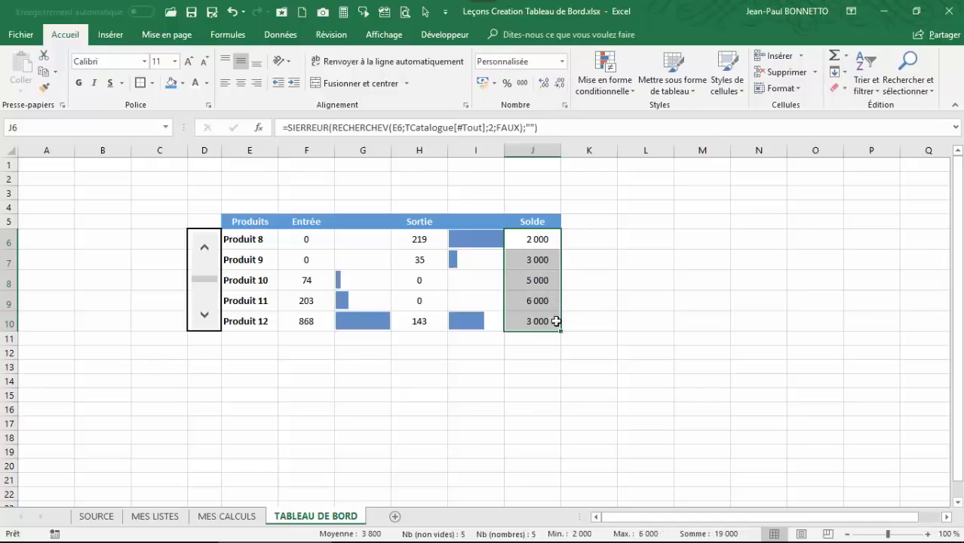
Append +F6-H6 to the J6 formula so the Solde adds Entrée and subtracts Sortie
click(546, 246)
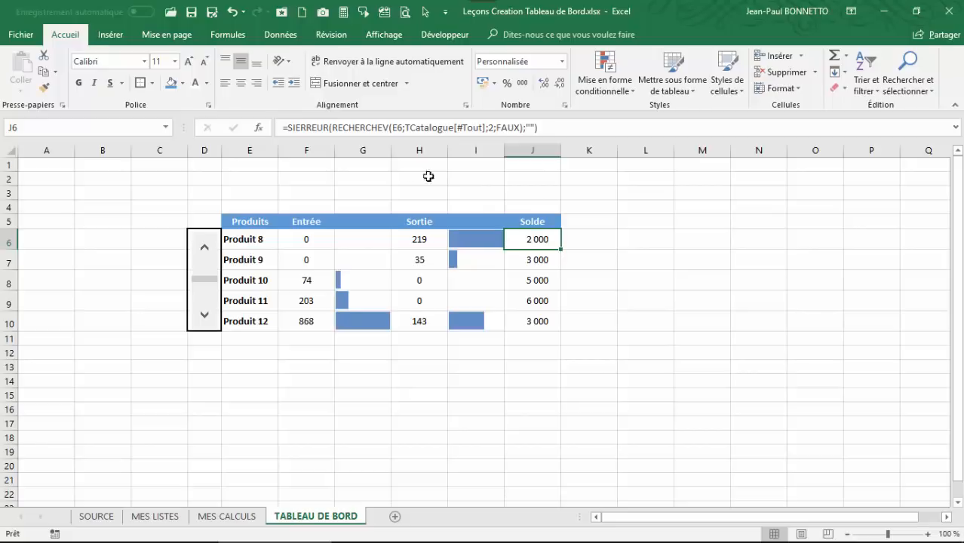
click(308, 235)
click(400, 249)
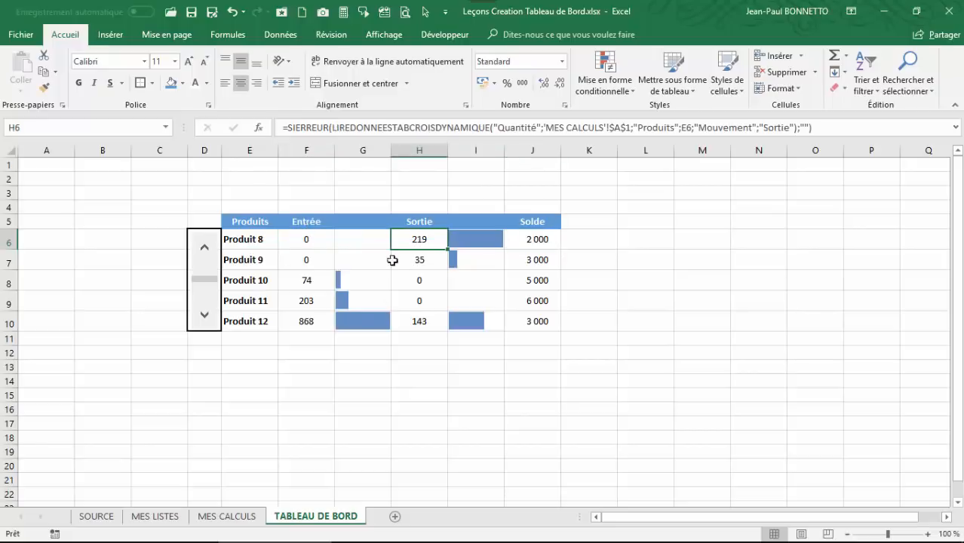
click(535, 240)
click(577, 129)
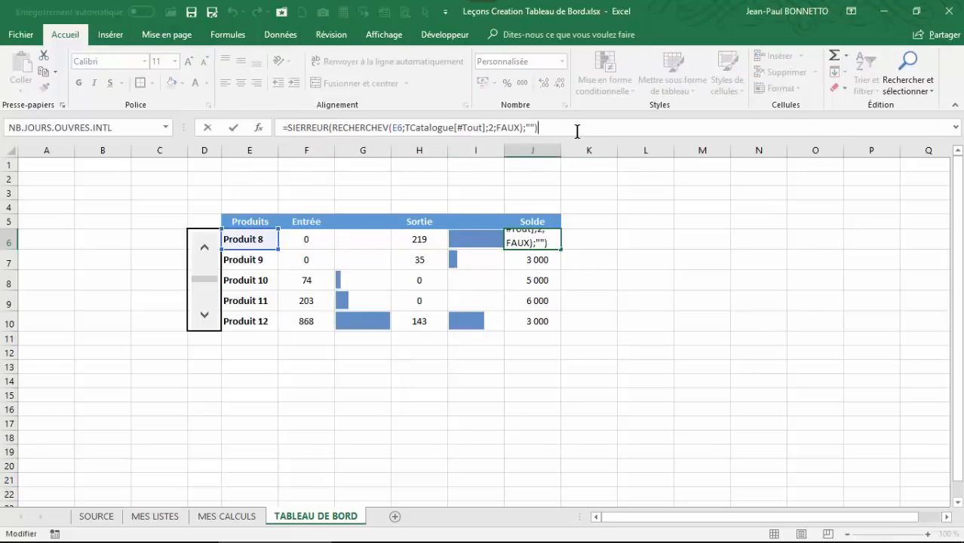
text(+)
click(306, 241)
text(-)
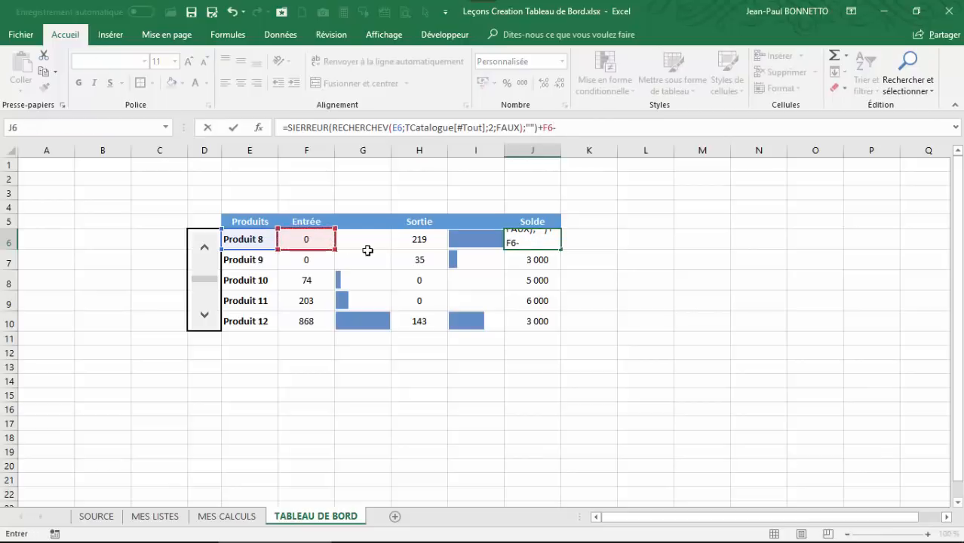
click(423, 238)
key(Return)
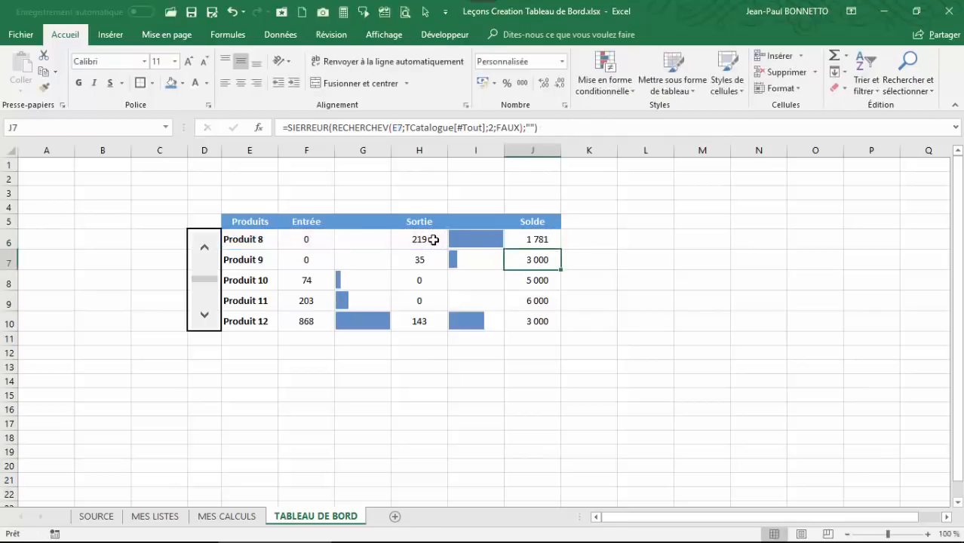
Copy the extended Solde formula from J6 down through J10
click(527, 238)
drag(560, 250, 560, 329)
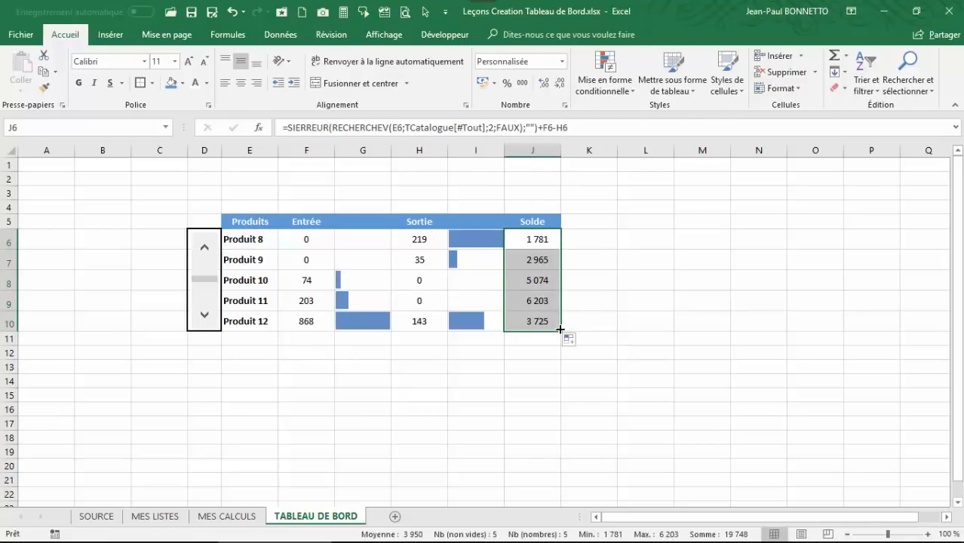
click(535, 222)
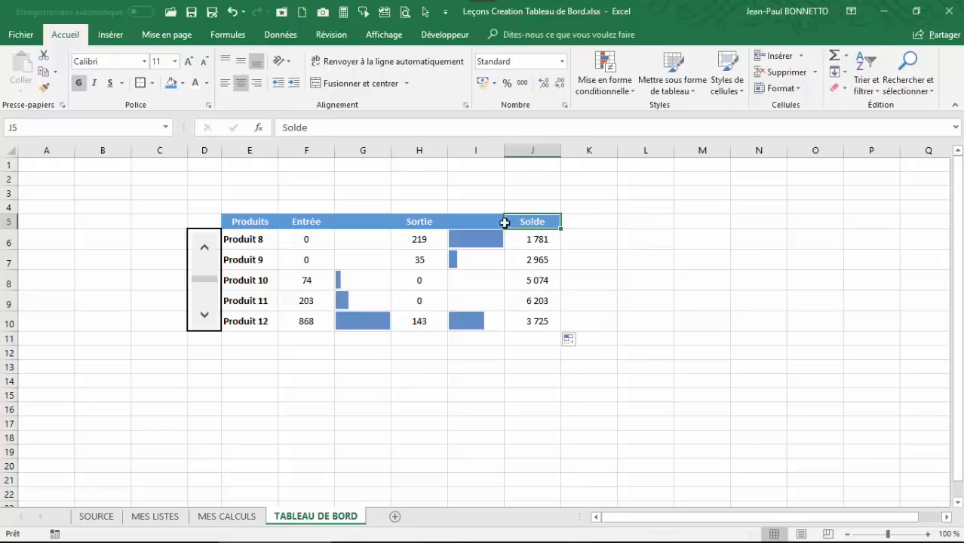
Scroll up and down through the products to check that the Solde column updates with Entrée and Sortie
click(205, 250)
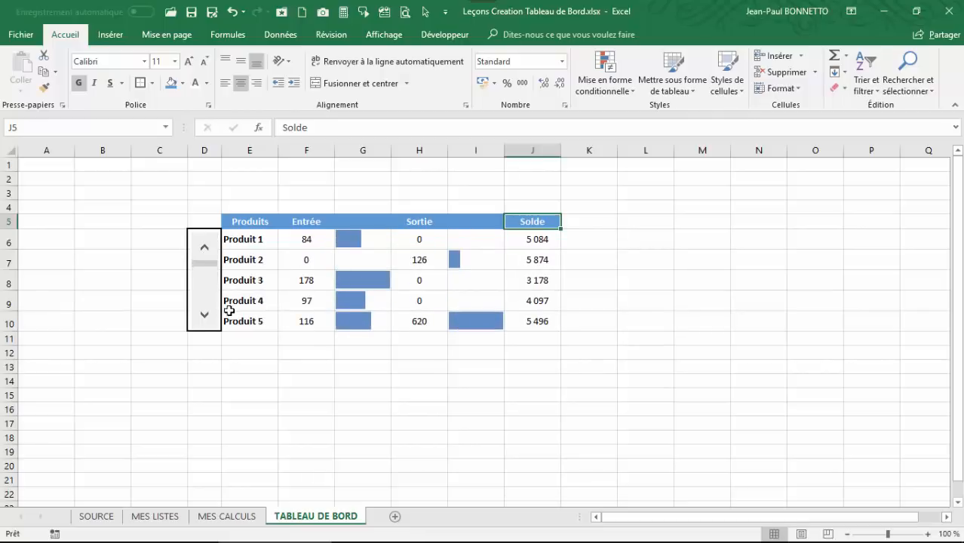
click(203, 316)
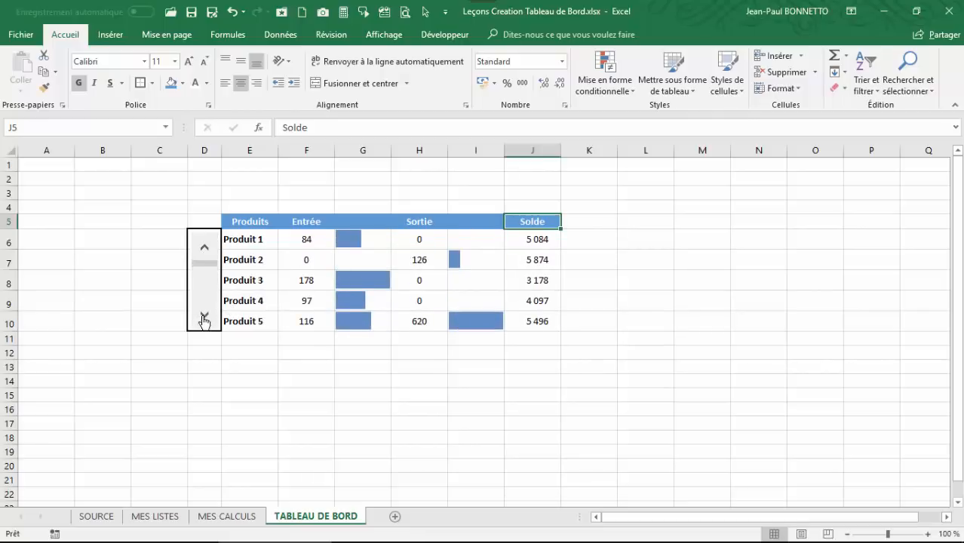
click(203, 250)
click(211, 176)
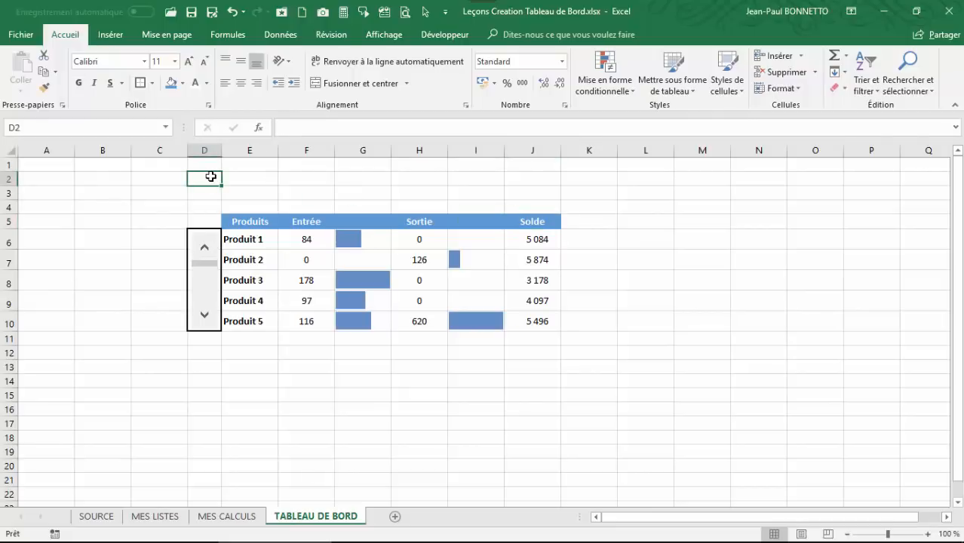
click(202, 317)
click(202, 318)
click(203, 318)
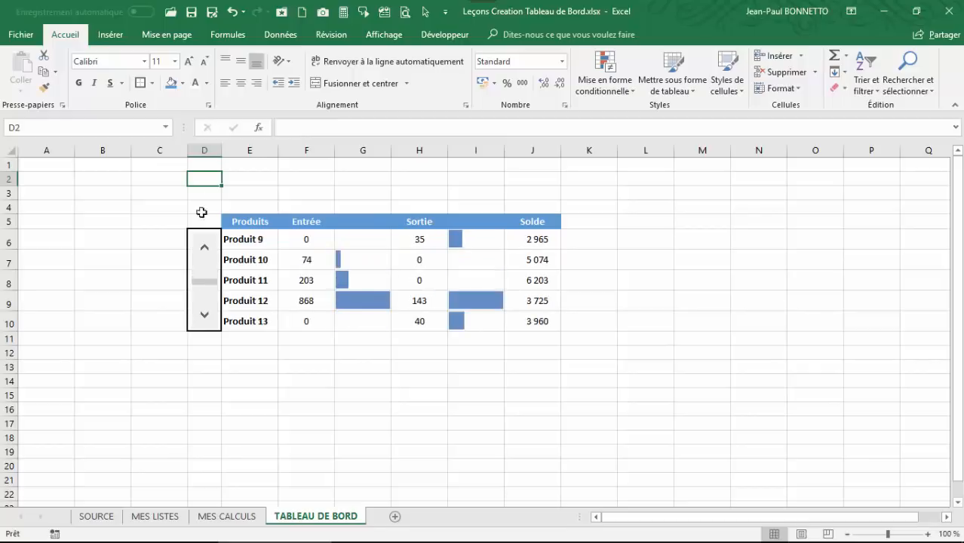
click(256, 175)
click(125, 181)
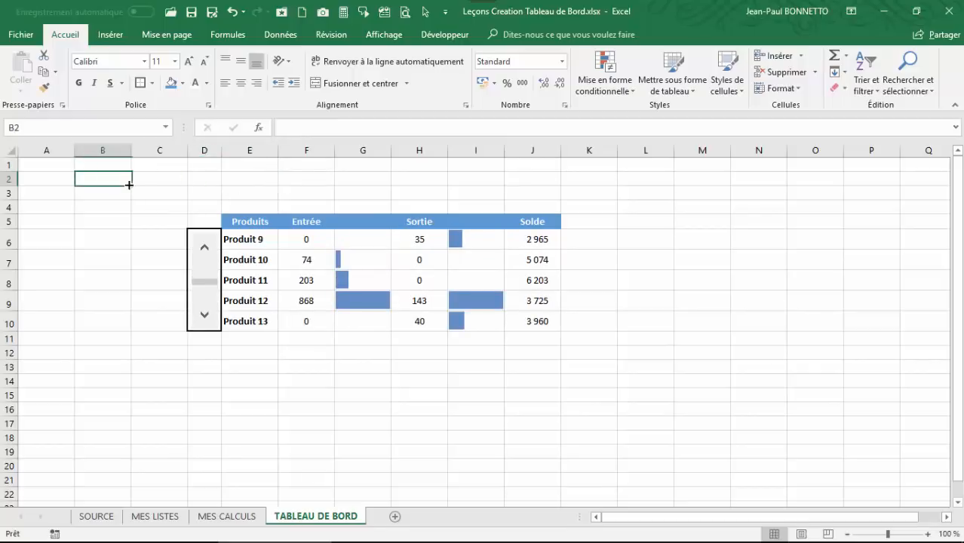
click(675, 206)
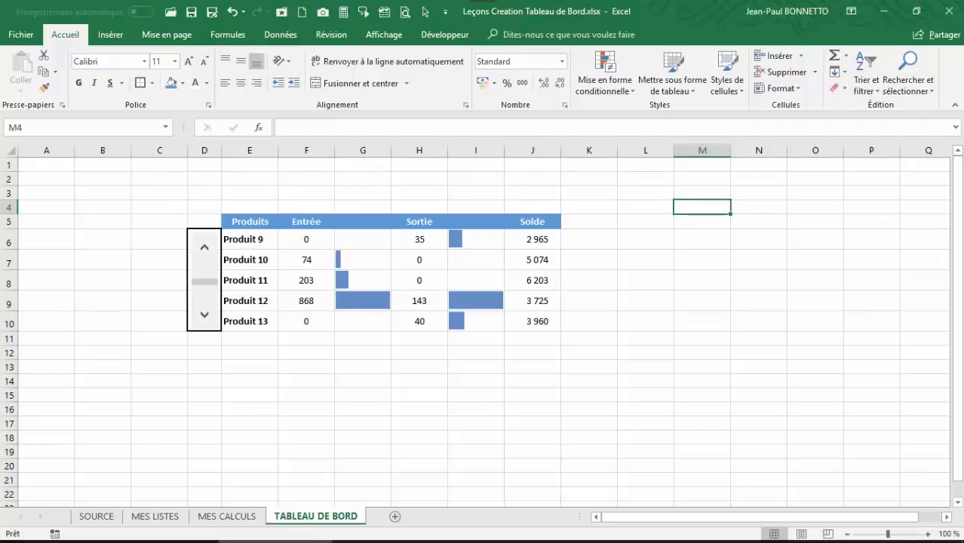
Switch to the workbook Tableau de Bord - Suivi de Stock(V3).xlsx to view the model dashboard's table header, and return to the lesson workbook
mouse_move(189, 538)
click(162, 528)
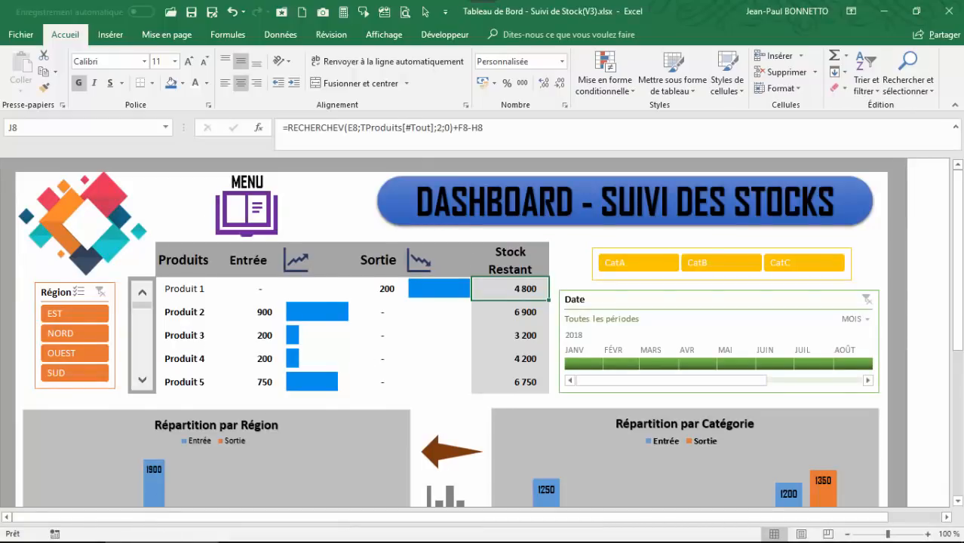
click(309, 528)
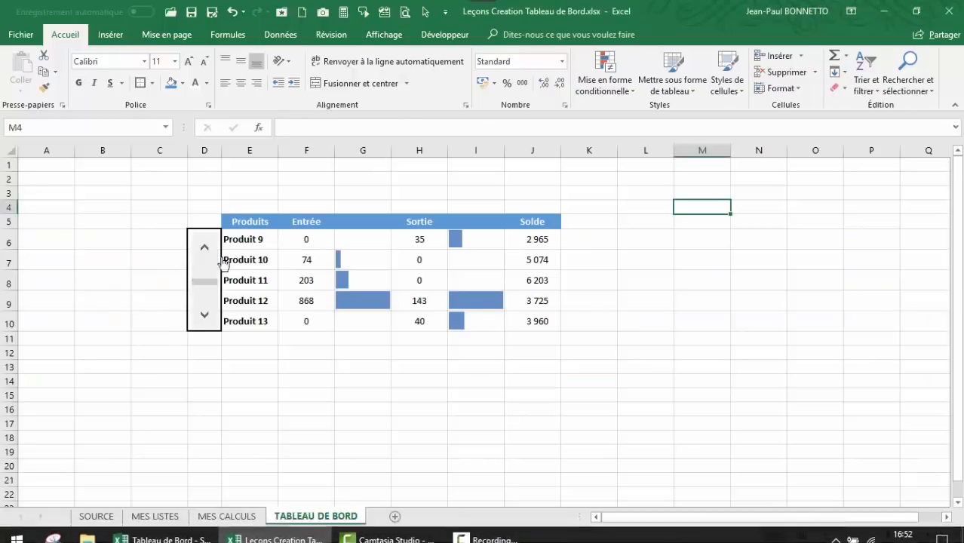
Make header row 5 taller and format E5:J5 as vertically centred text at size 14
click(369, 222)
drag(12, 229, 10, 240)
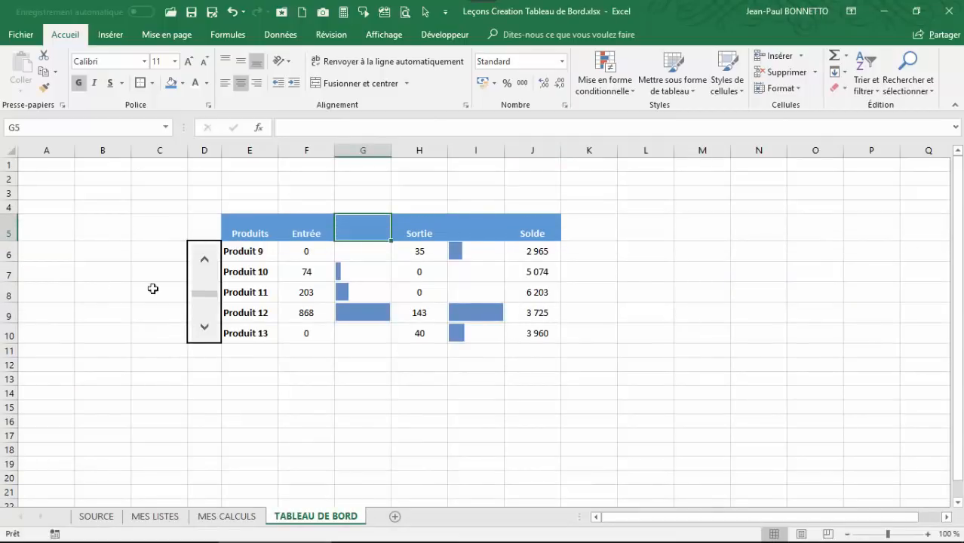
drag(242, 228, 521, 236)
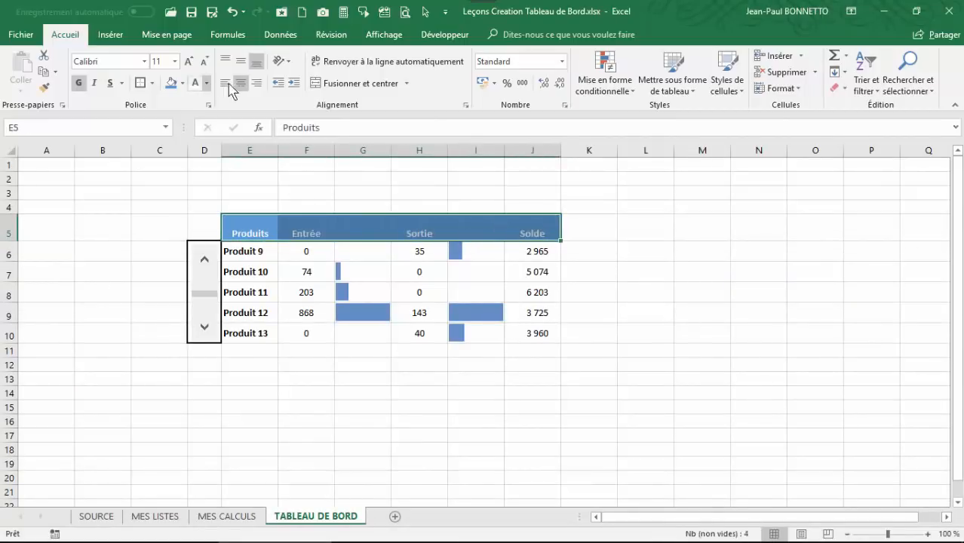
click(239, 59)
click(188, 63)
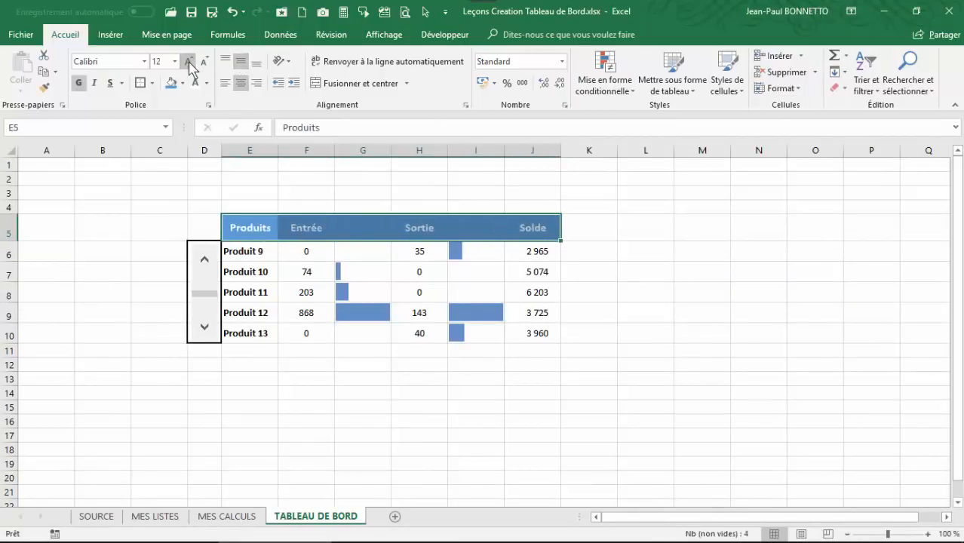
click(190, 65)
click(325, 177)
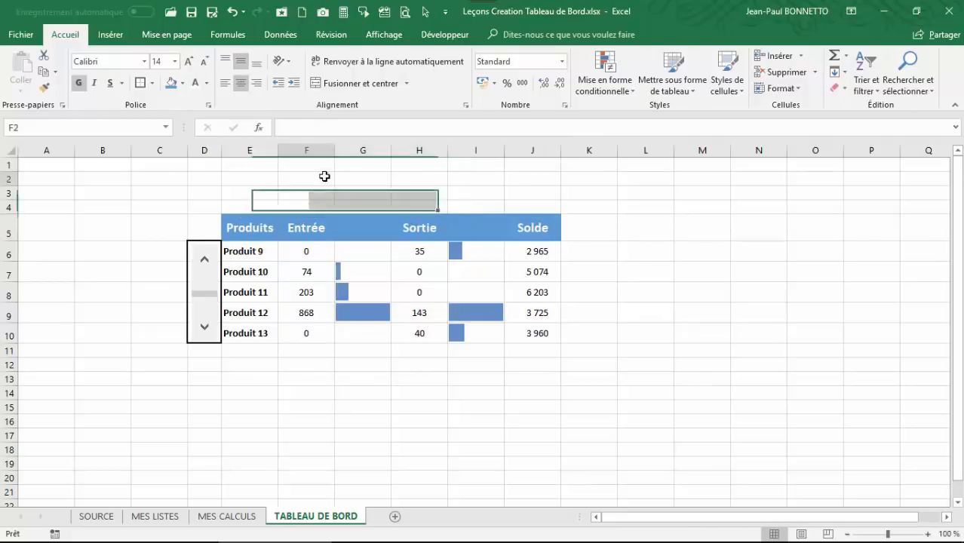
Insert the falling-line and rising-line chart icons from the Analyse category of the icon library
click(353, 235)
click(110, 35)
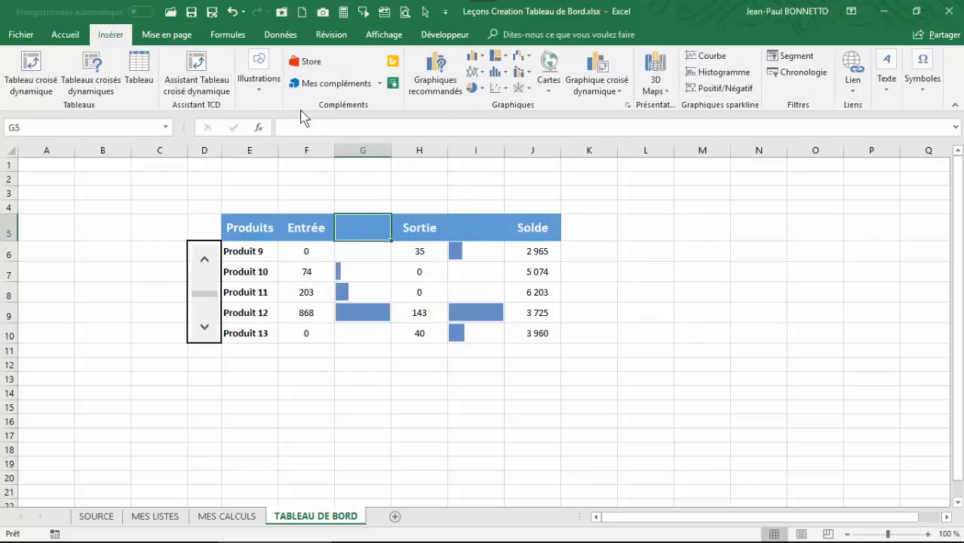
click(259, 86)
click(349, 134)
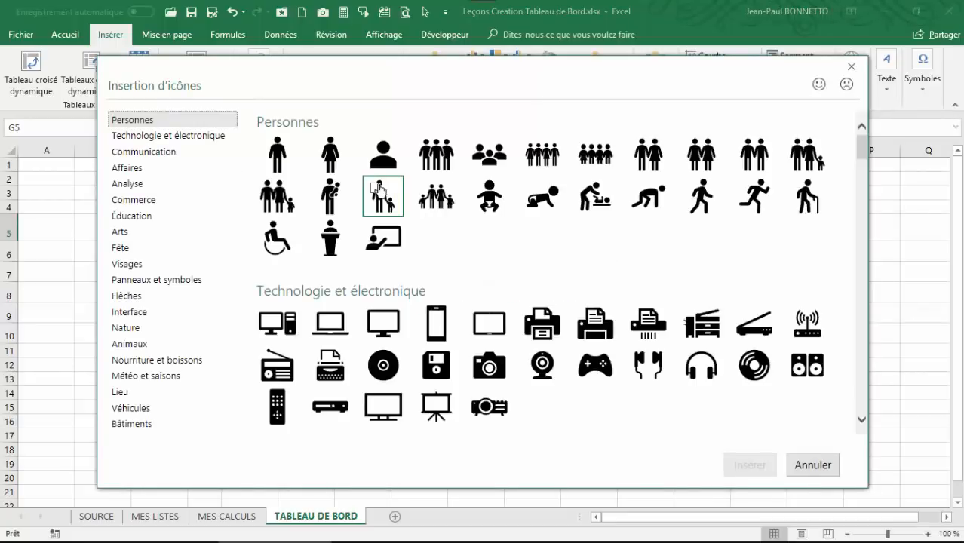
scroll(415, 313, down, 3)
scroll(415, 313, down, 5)
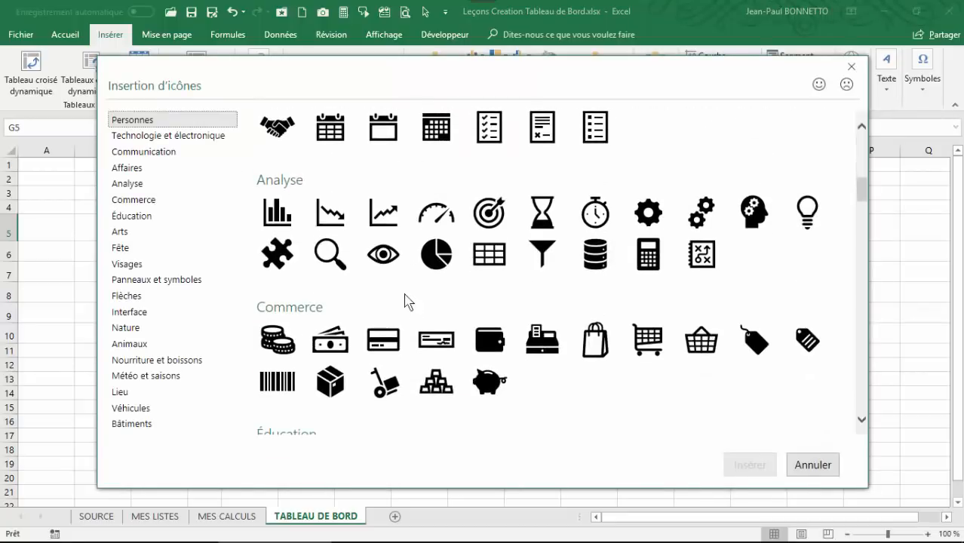
click(385, 218)
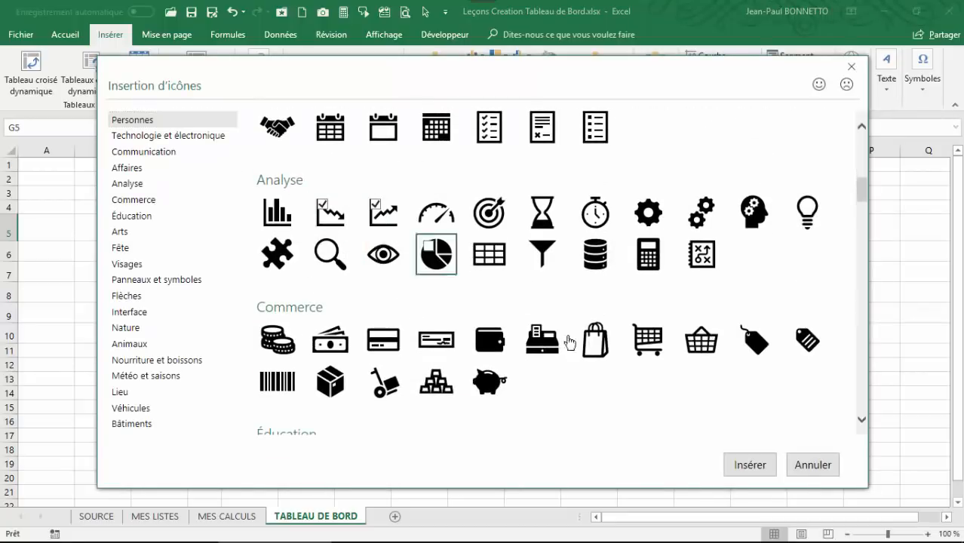
click(750, 465)
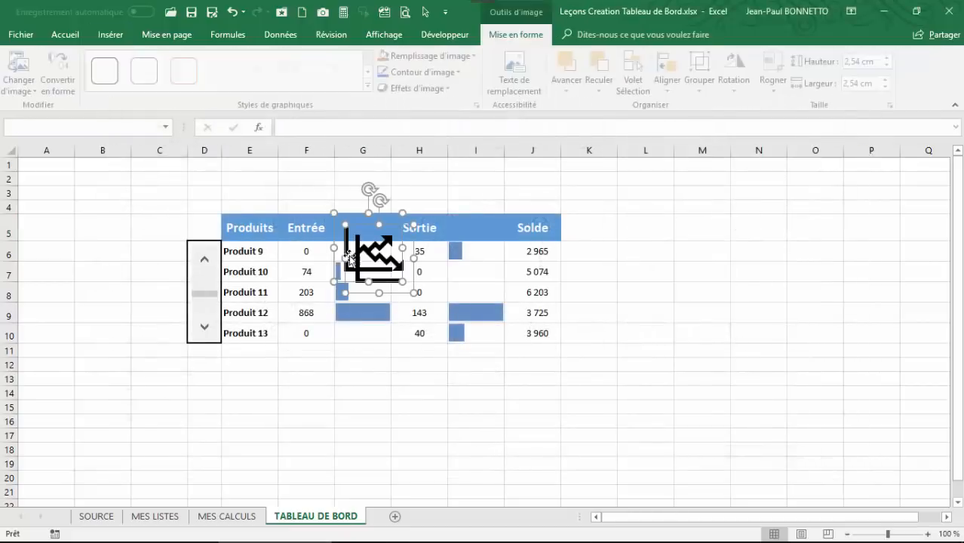
Move the falling-line icon aside and fit the rising-line icon into header cell G5 at about 1.46 cm
click(707, 294)
drag(381, 268, 611, 202)
mouse_move(363, 234)
mouse_down()
mouse_move(354, 205)
mouse_move(377, 204)
mouse_move(369, 247)
mouse_up()
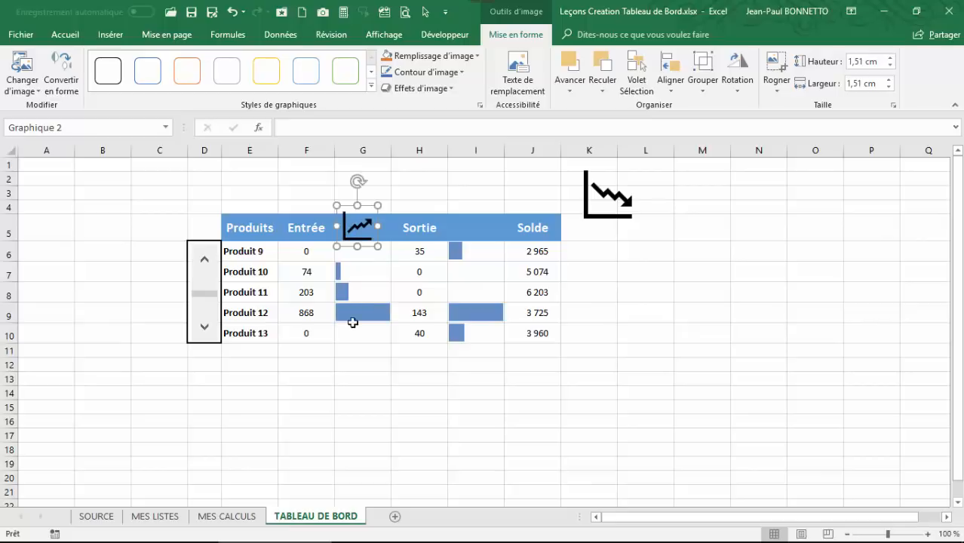
drag(377, 204, 376, 207)
drag(362, 248, 361, 244)
Fit the falling-line icon into header cell I5 at about 1.54 cm and slightly reduce the height of row 4
click(610, 202)
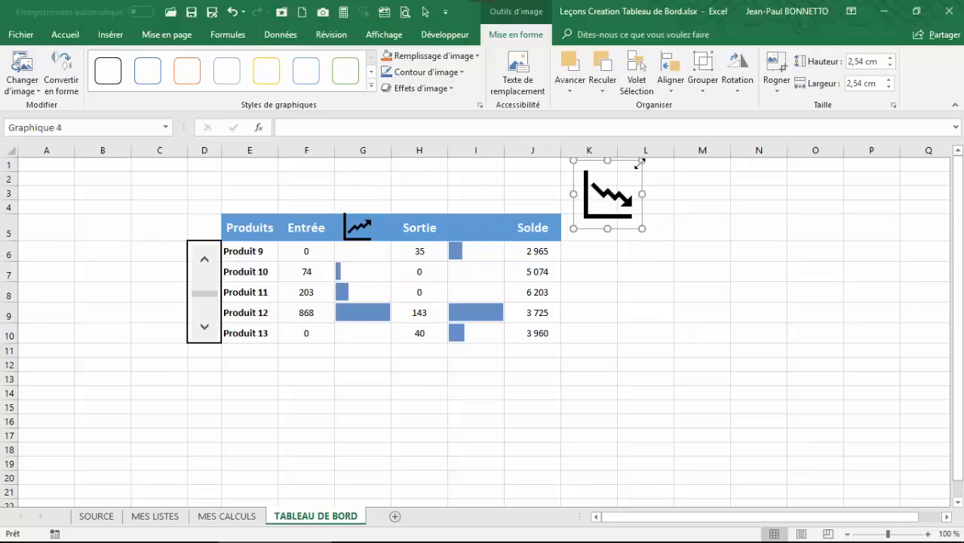
drag(639, 163, 617, 185)
drag(608, 223, 490, 247)
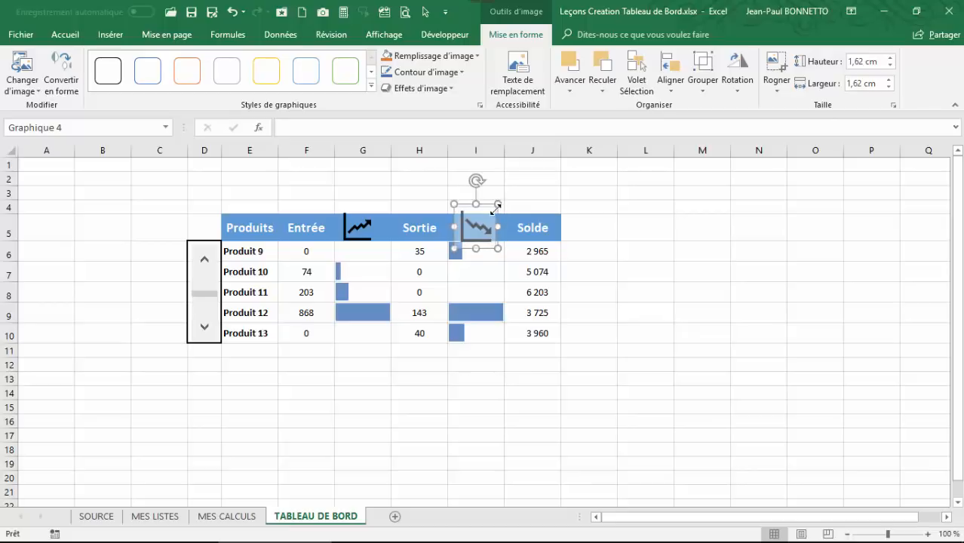
drag(497, 206, 495, 209)
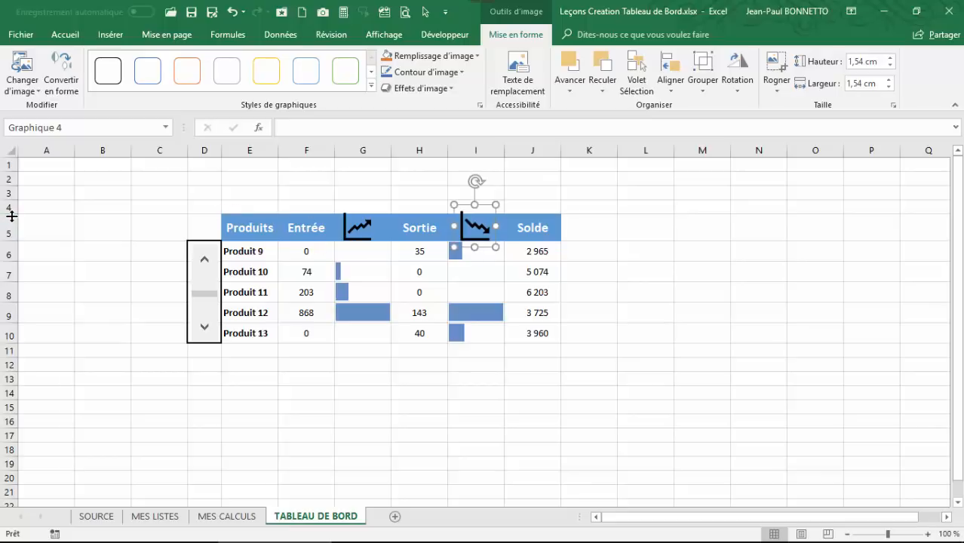
drag(11, 214, 10, 213)
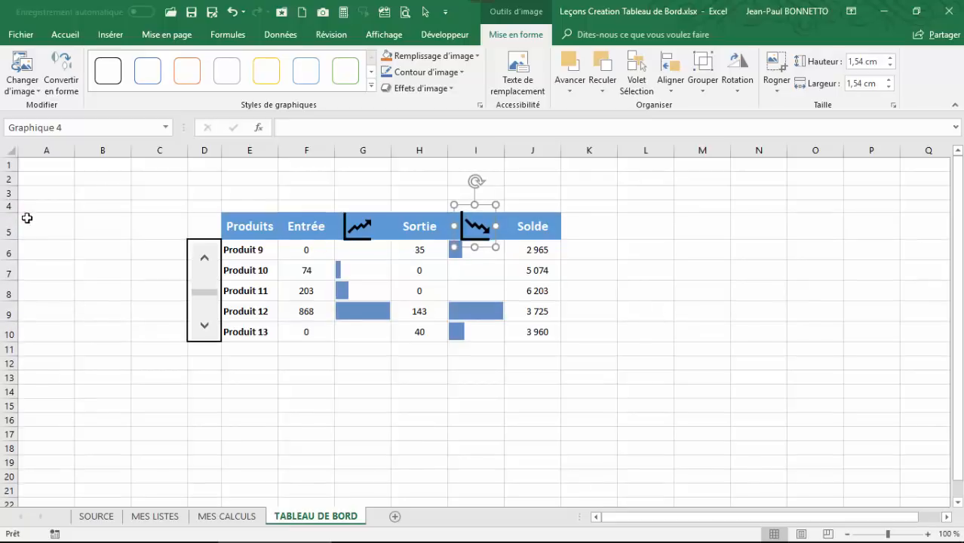
Set both trend icons in the header to 1.4 cm high and wide
click(632, 226)
click(494, 221)
click(363, 227)
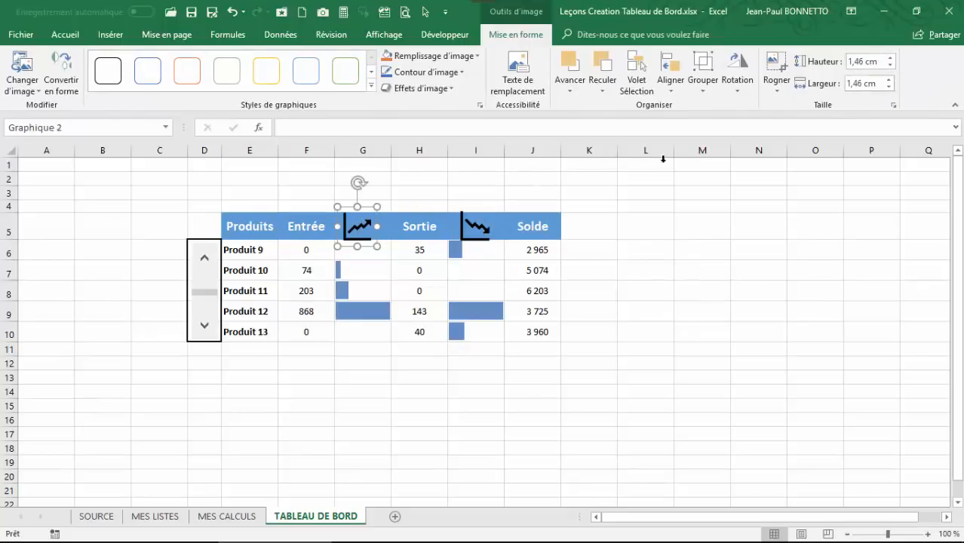
click(478, 223)
click(889, 85)
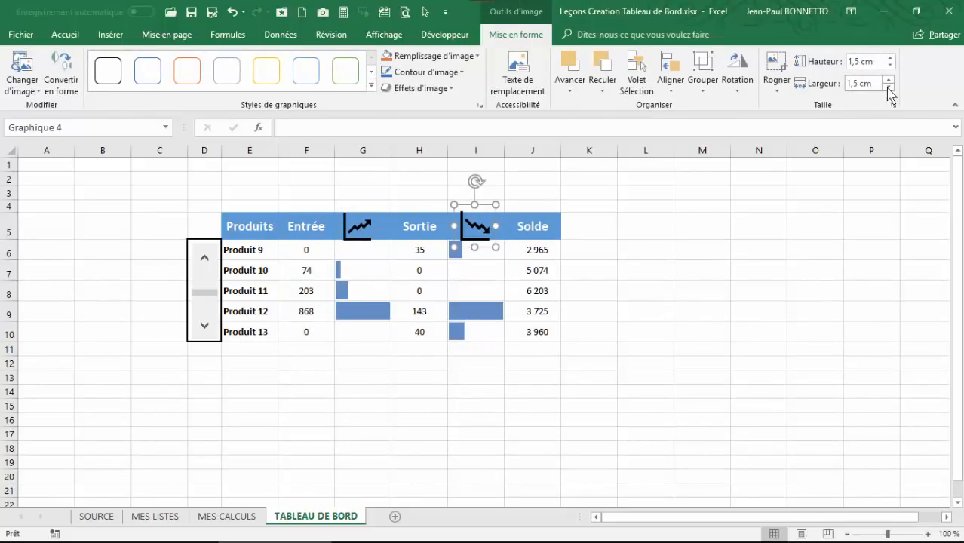
click(889, 88)
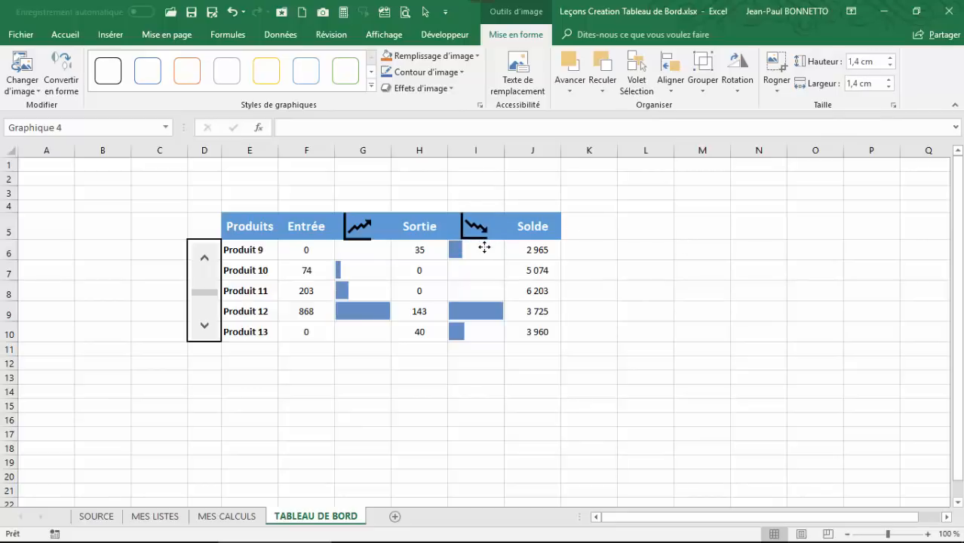
click(361, 232)
click(889, 88)
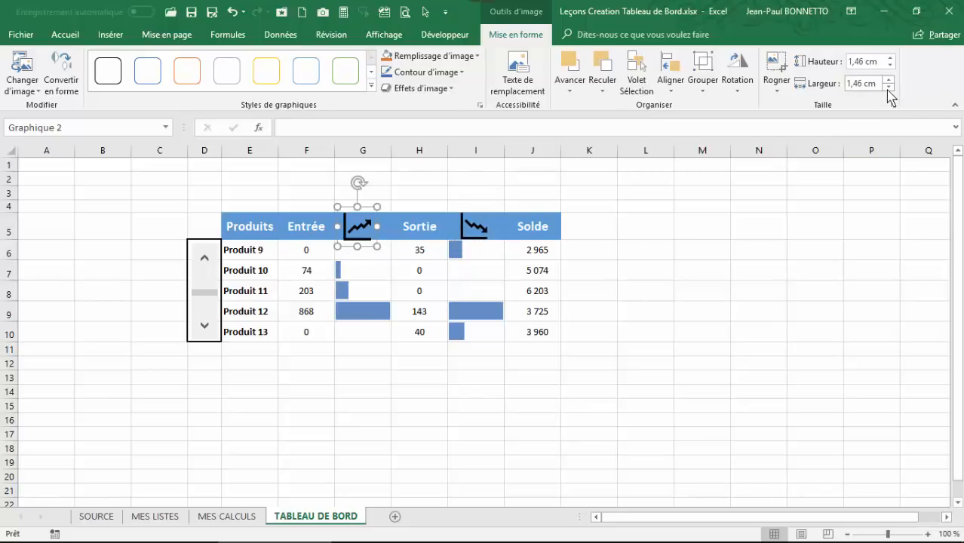
click(679, 251)
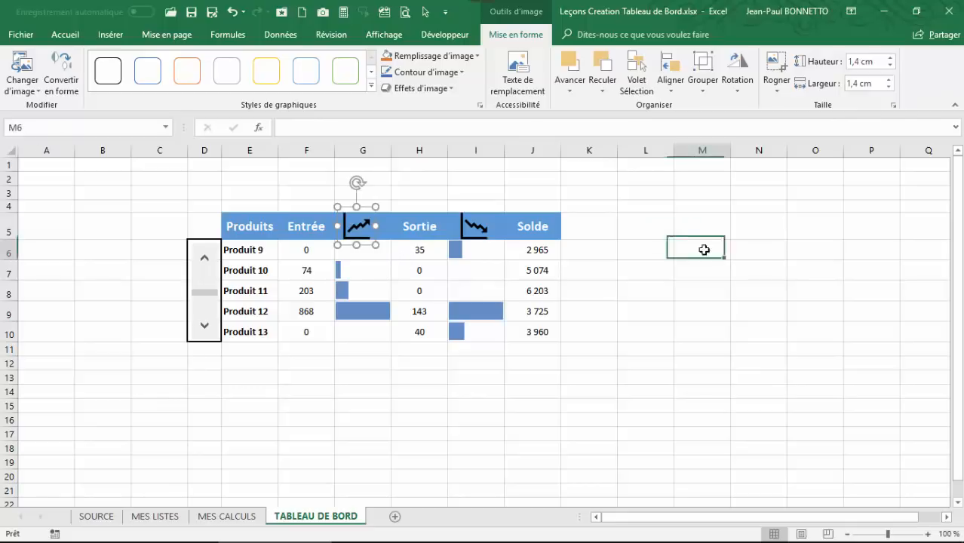
Hide the gridlines on the TABLEAU DE BORD sheet
click(290, 168)
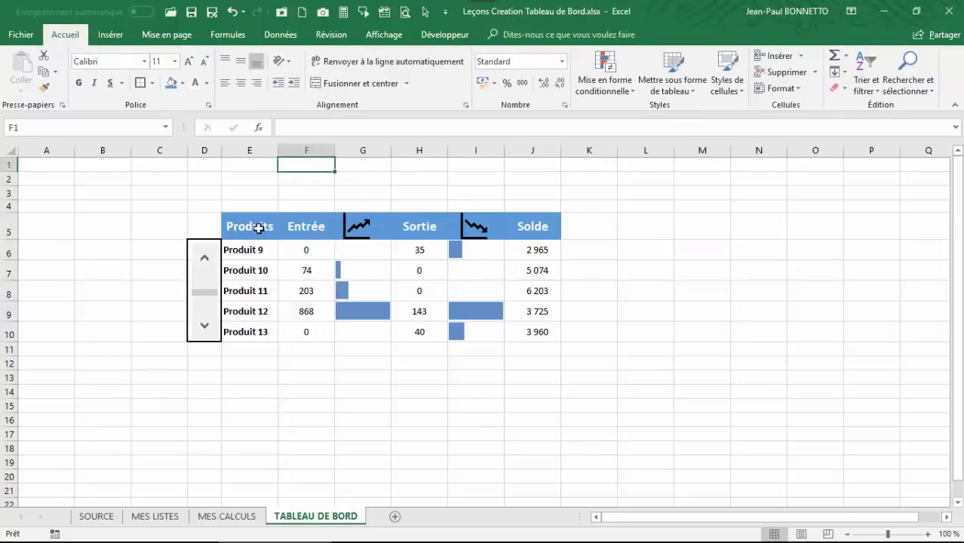
click(384, 34)
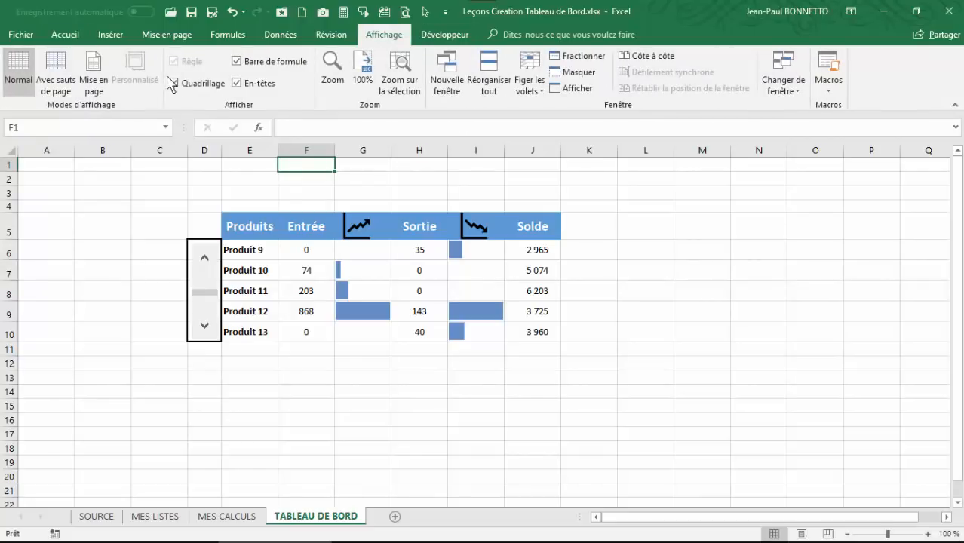
click(174, 83)
click(491, 178)
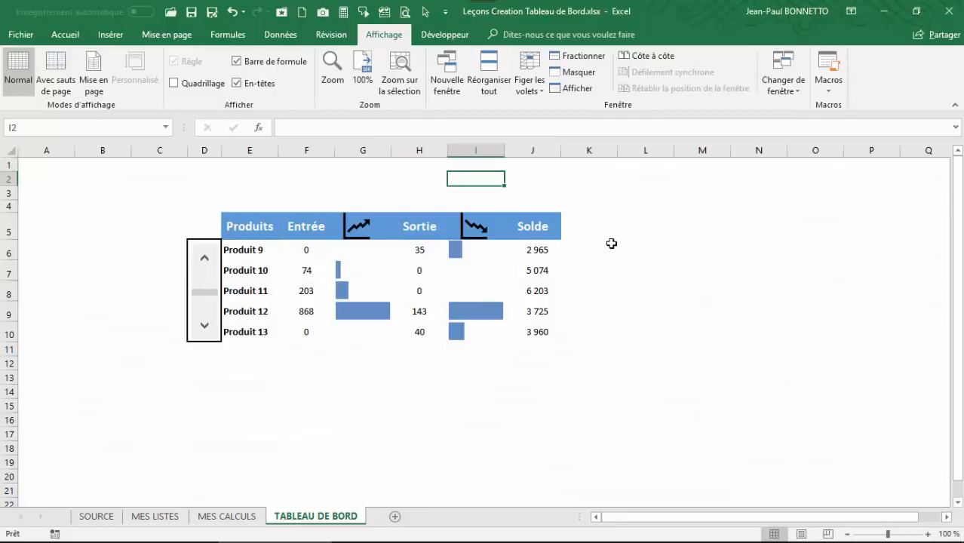
click(660, 226)
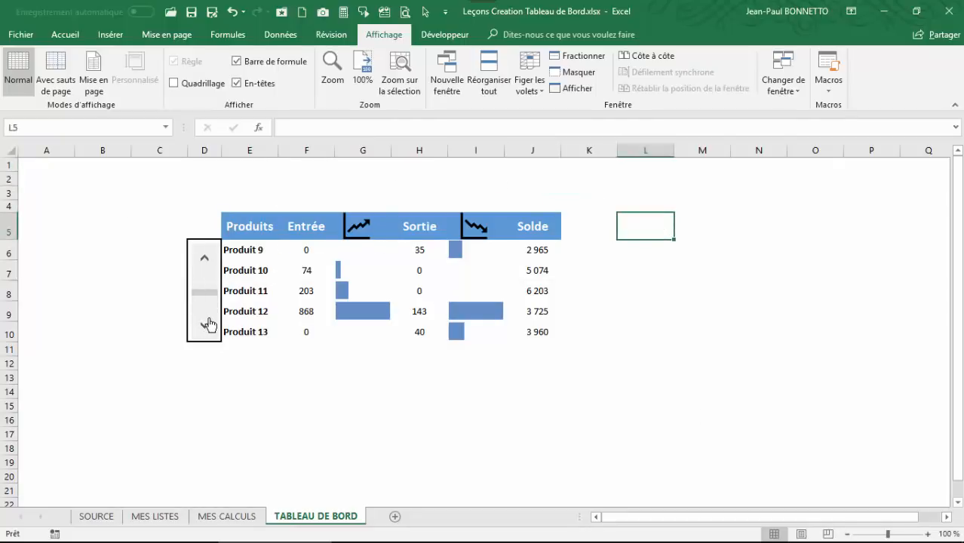
Scroll the product table down and up to check how the values, data bars and Solde update
click(204, 326)
click(204, 326)
click(203, 325)
click(204, 328)
click(204, 328)
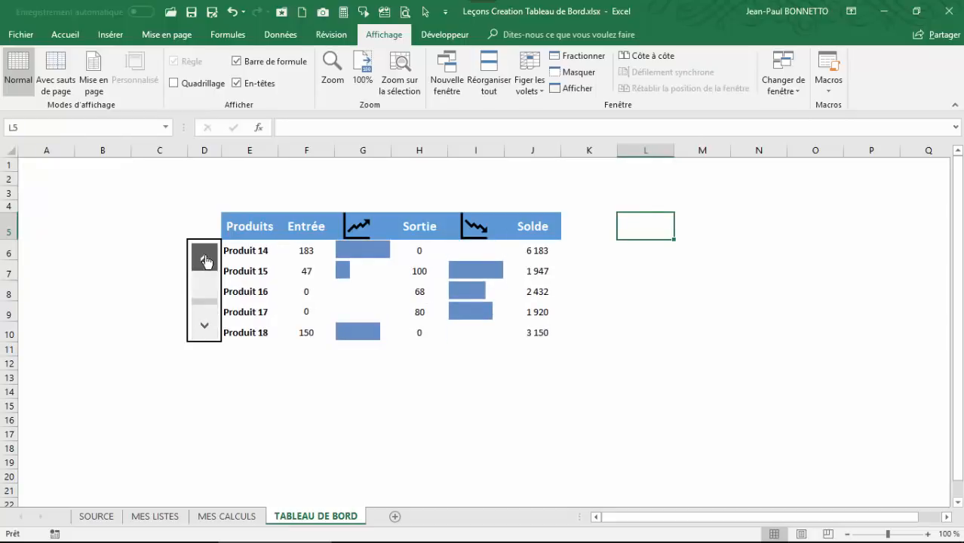
click(205, 258)
click(204, 258)
click(205, 258)
click(205, 258)
click(204, 258)
click(205, 258)
click(205, 258)
click(204, 258)
click(204, 258)
click(205, 258)
click(205, 258)
click(204, 258)
click(205, 258)
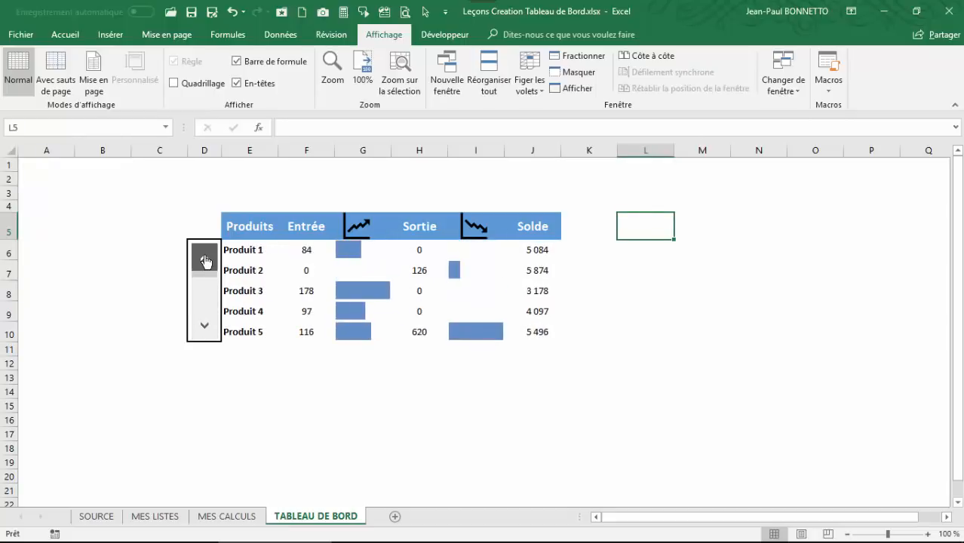
click(204, 328)
click(204, 328)
click(203, 329)
click(203, 328)
click(203, 328)
click(204, 329)
click(204, 328)
click(204, 328)
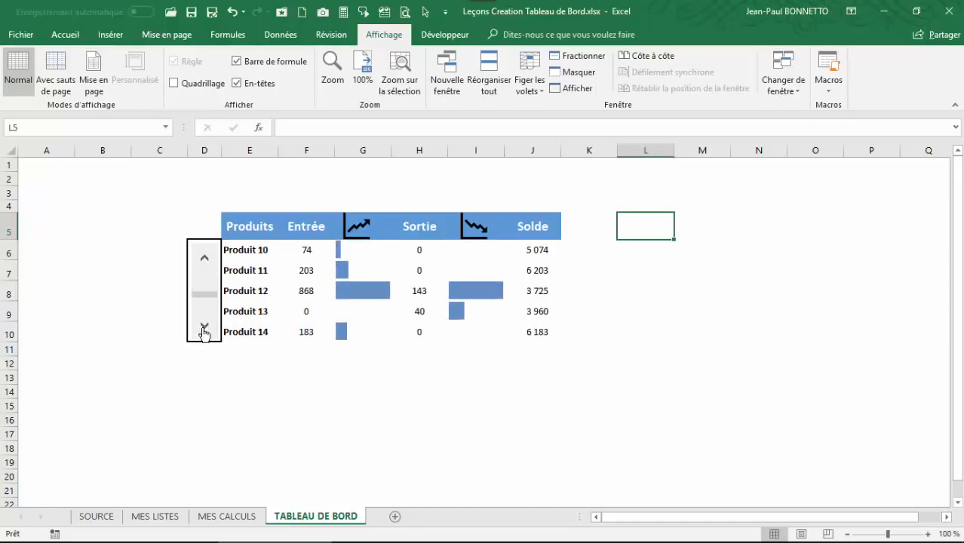
click(204, 328)
click(204, 328)
click(204, 328)
click(204, 328)
click(205, 258)
click(205, 258)
click(205, 258)
click(205, 258)
click(205, 258)
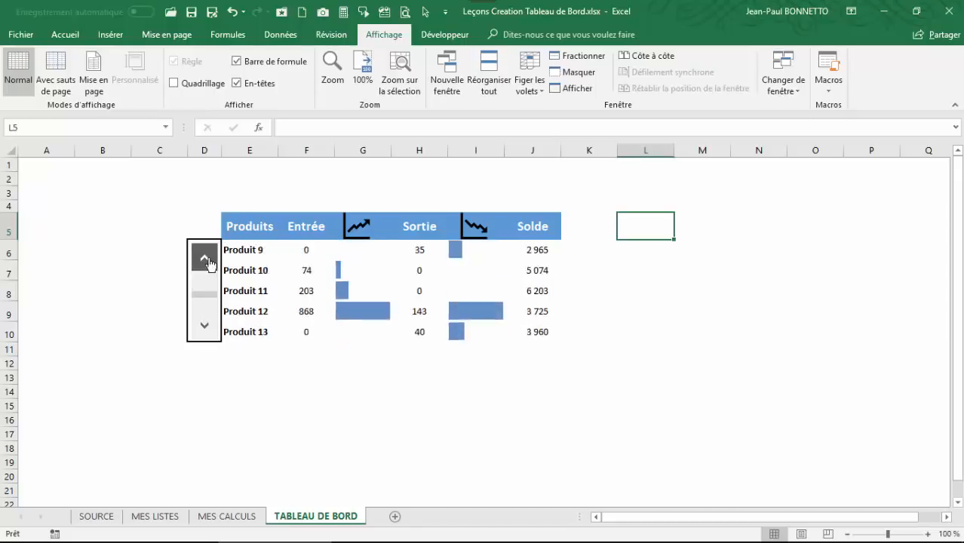
click(204, 258)
click(204, 258)
Format the Solde values in J6:J10 as bold at font size 12
drag(525, 254, 535, 332)
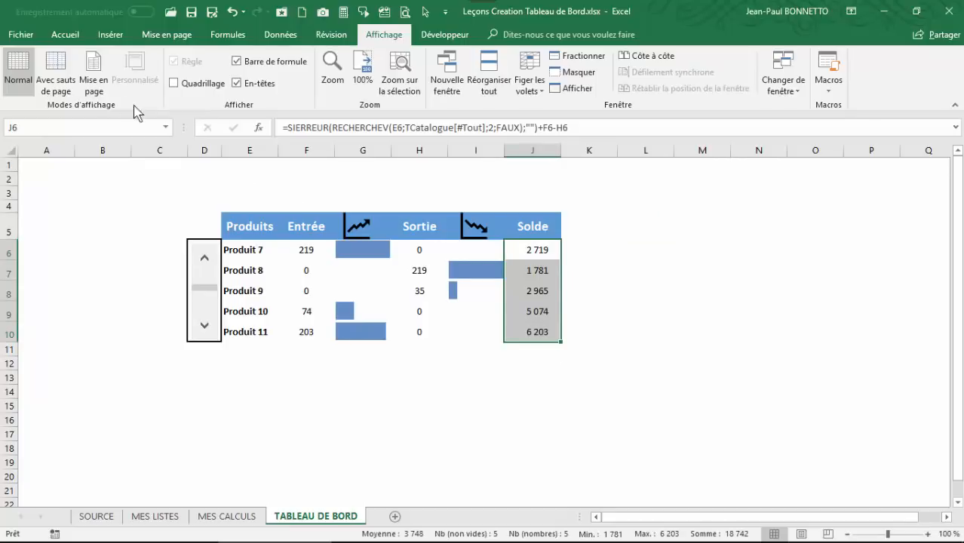
click(64, 34)
click(83, 83)
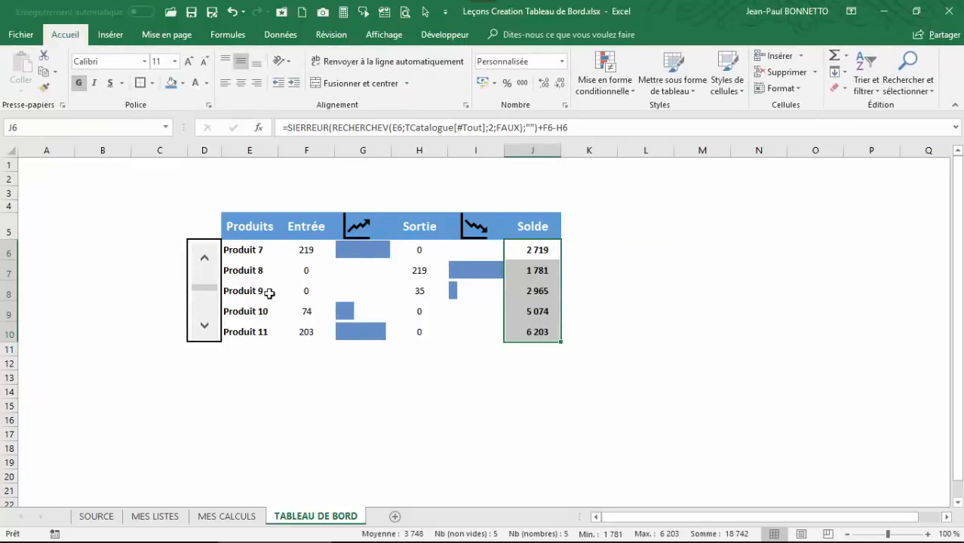
click(188, 61)
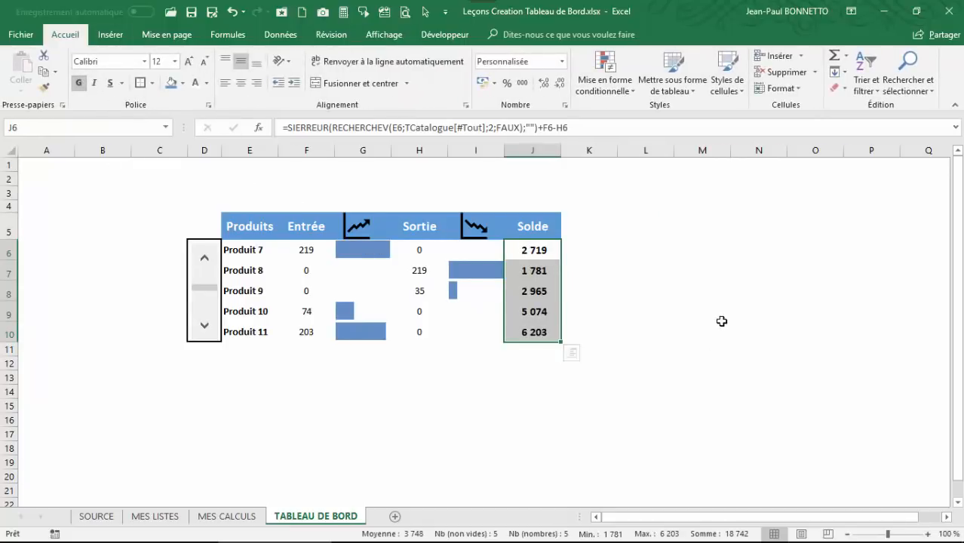
drag(719, 326, 719, 312)
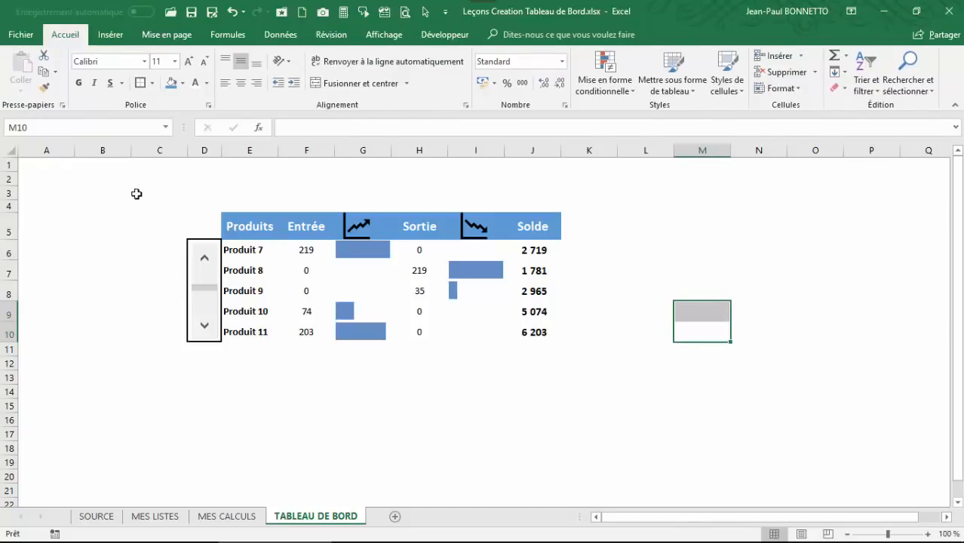
View the pivot reports on MES CALCULS and the tables on MES LISTES, and return to TABLEAU DE BORD
click(143, 205)
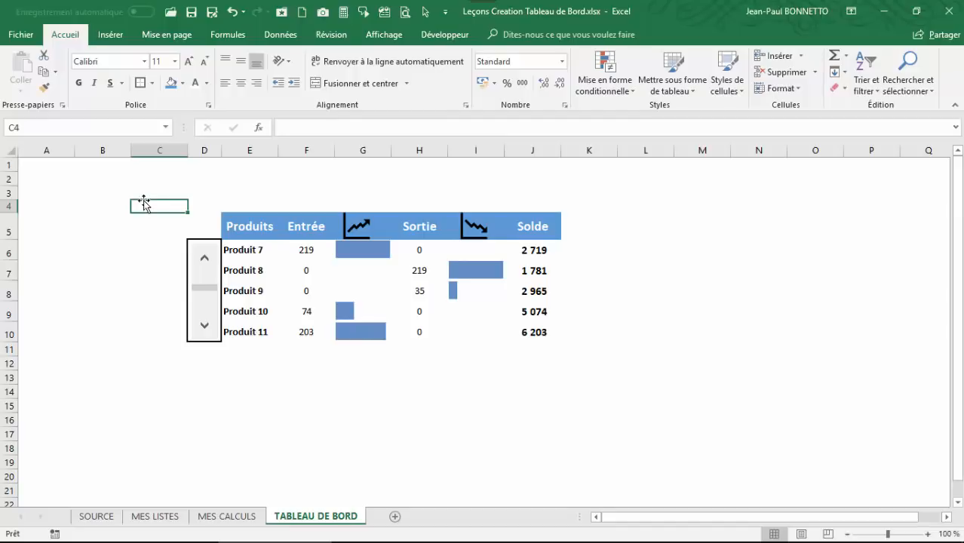
click(178, 190)
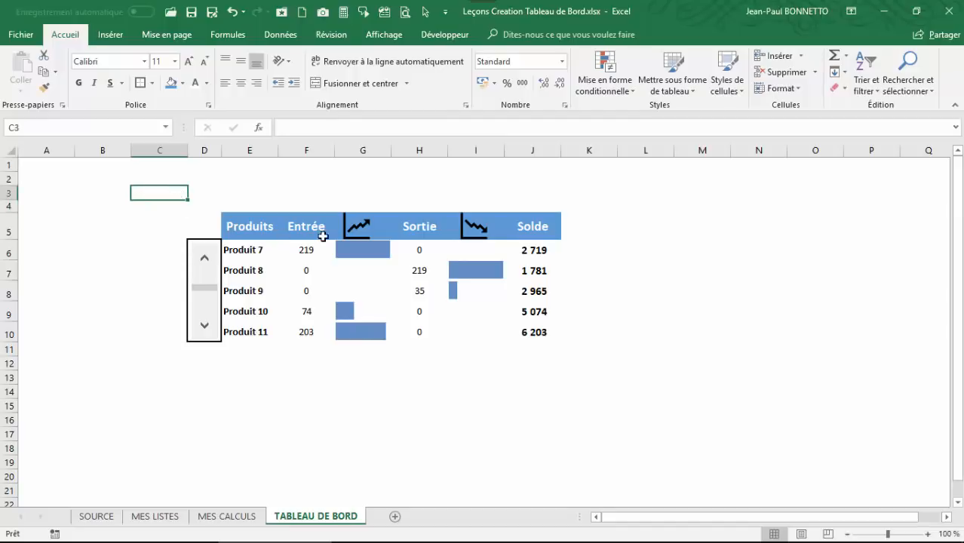
click(211, 519)
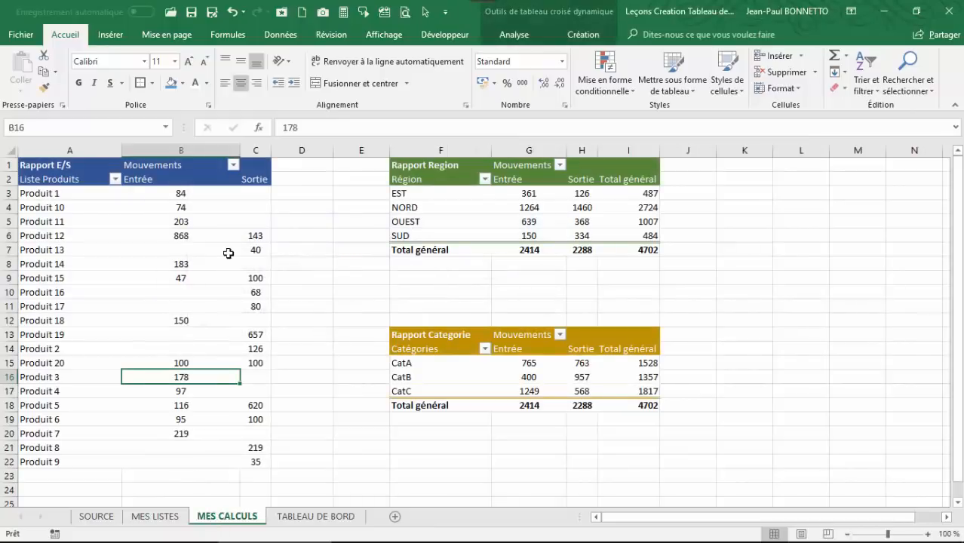
click(156, 517)
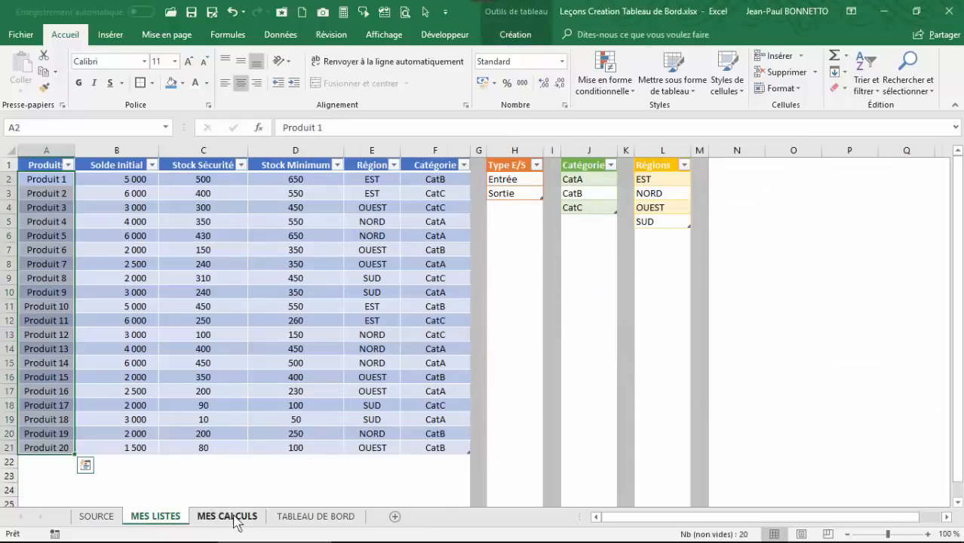
click(327, 518)
drag(652, 204, 653, 191)
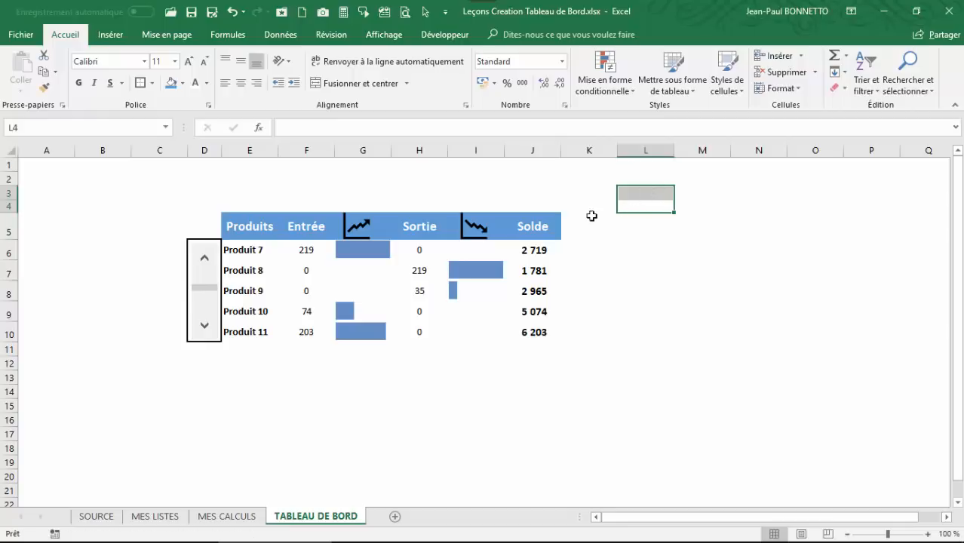
click(335, 174)
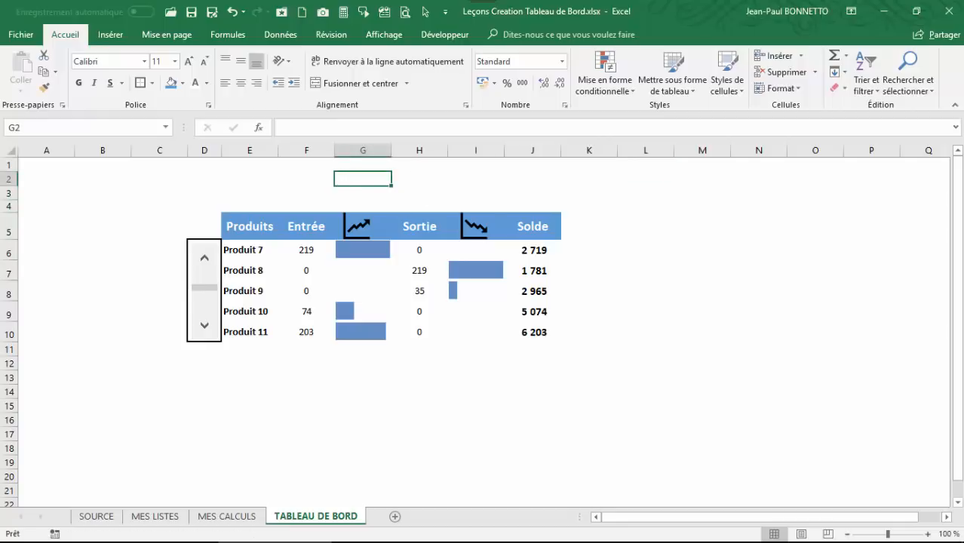